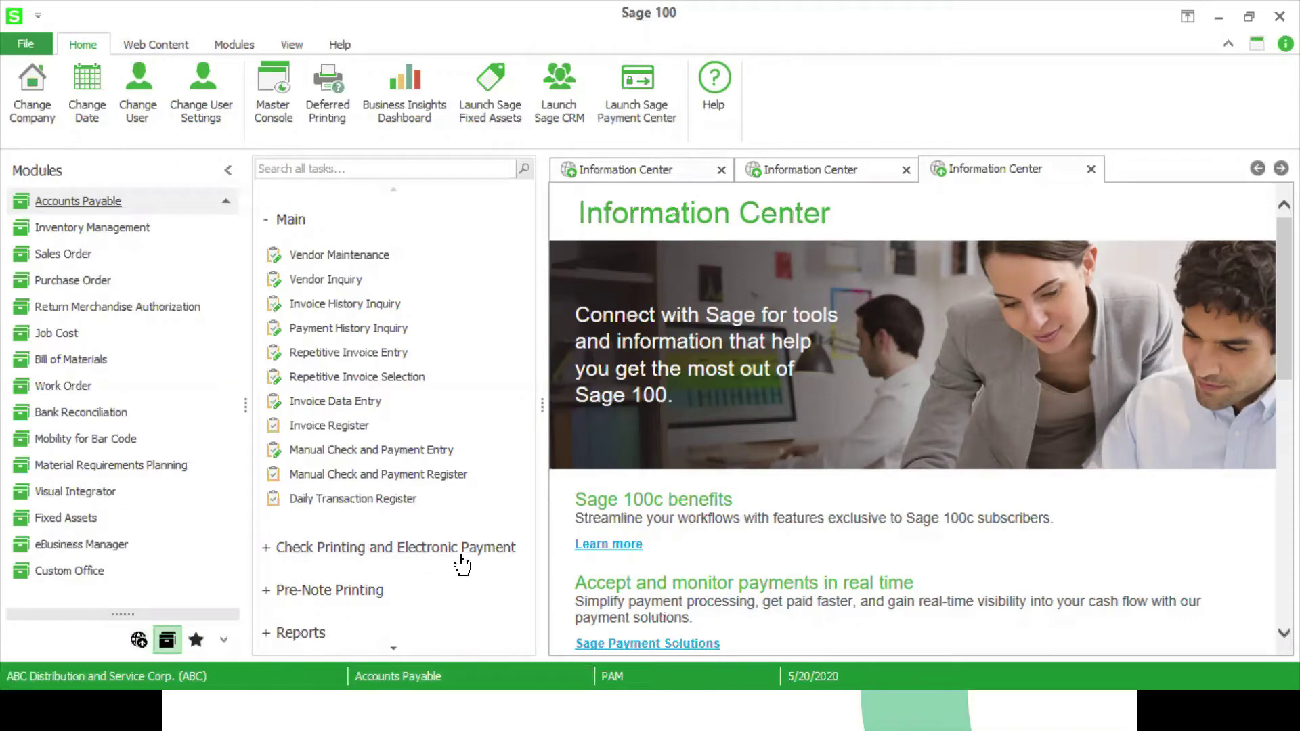
Open ACH Maintenance from the Accounts Payable setup tasks and load bank code A, Security Pacific Checking.
scroll(462, 564, down, 2)
scroll(462, 562, down, 2)
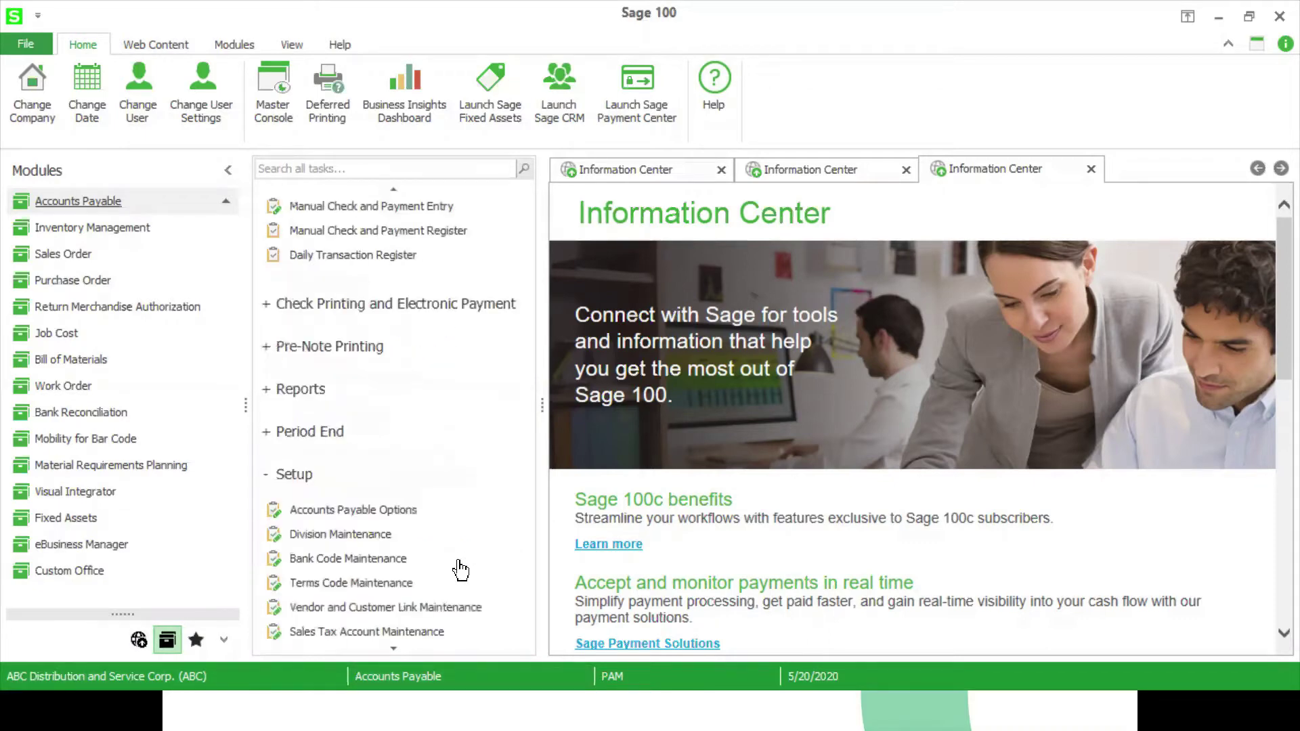
scroll(465, 556, down, 2)
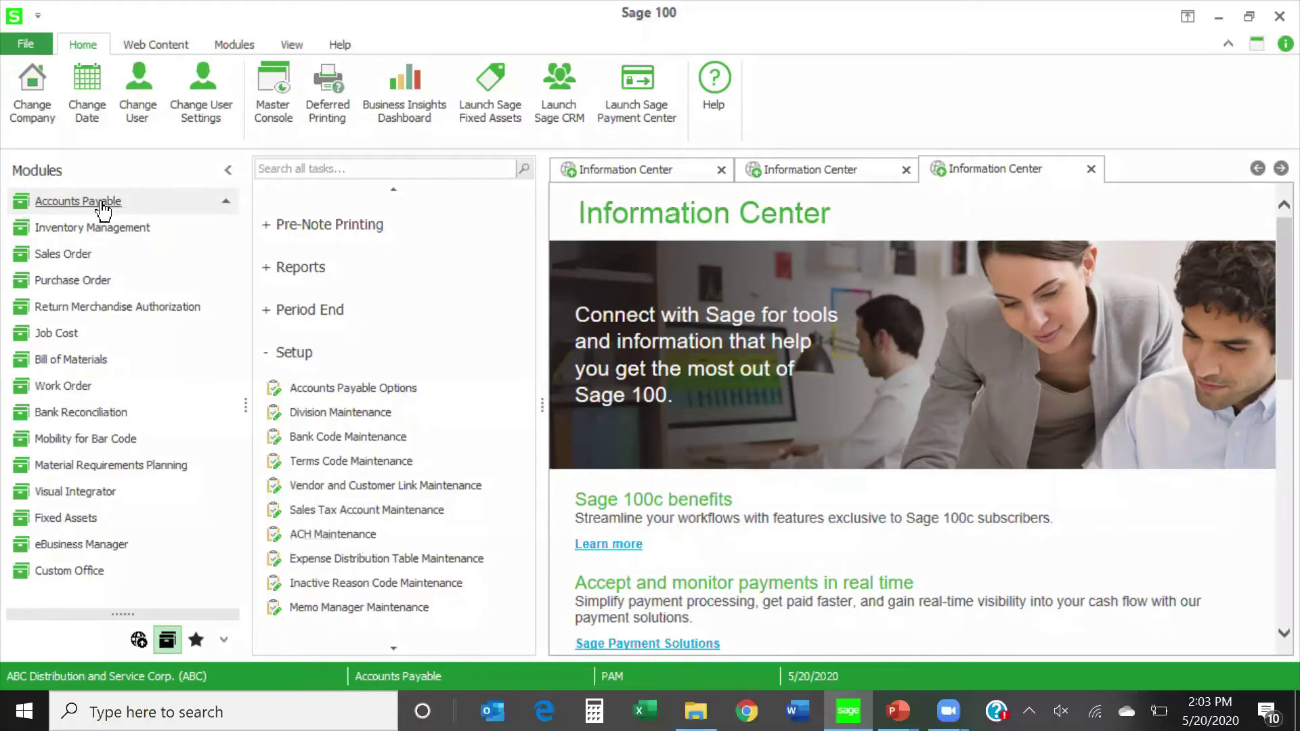
click(324, 535)
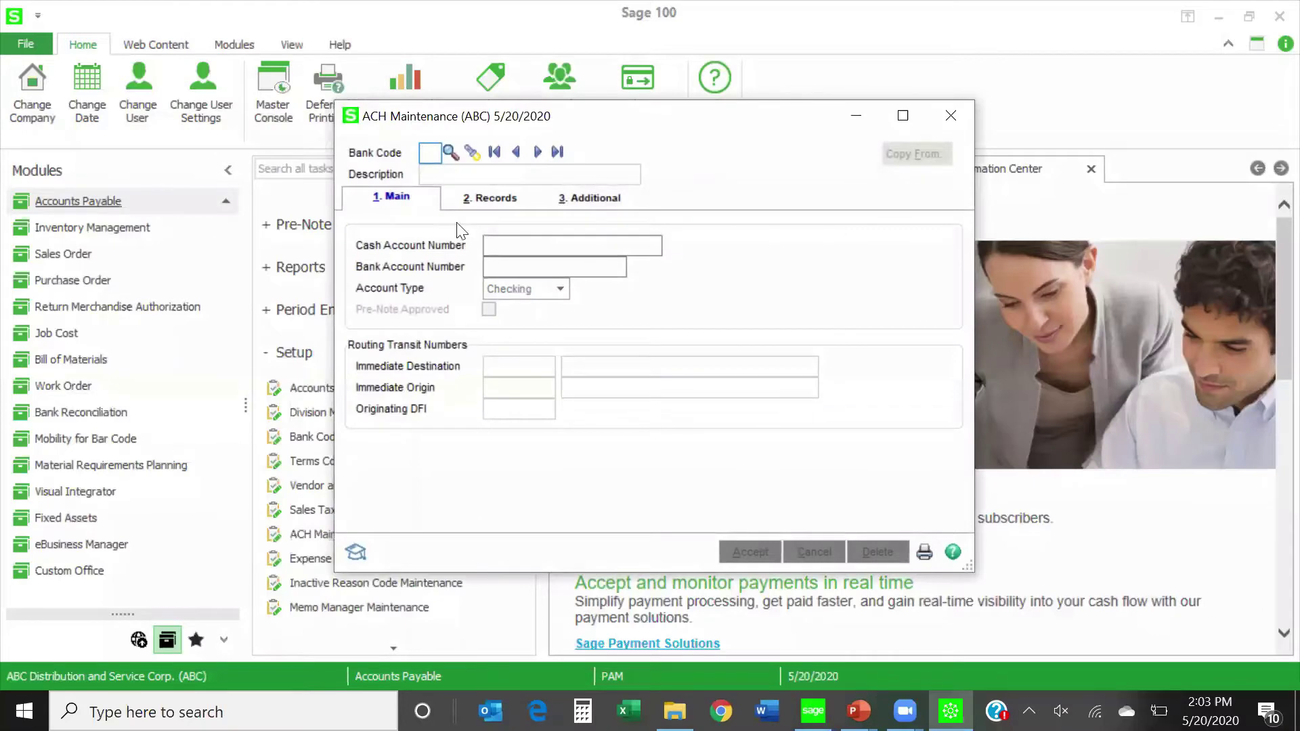
click(449, 152)
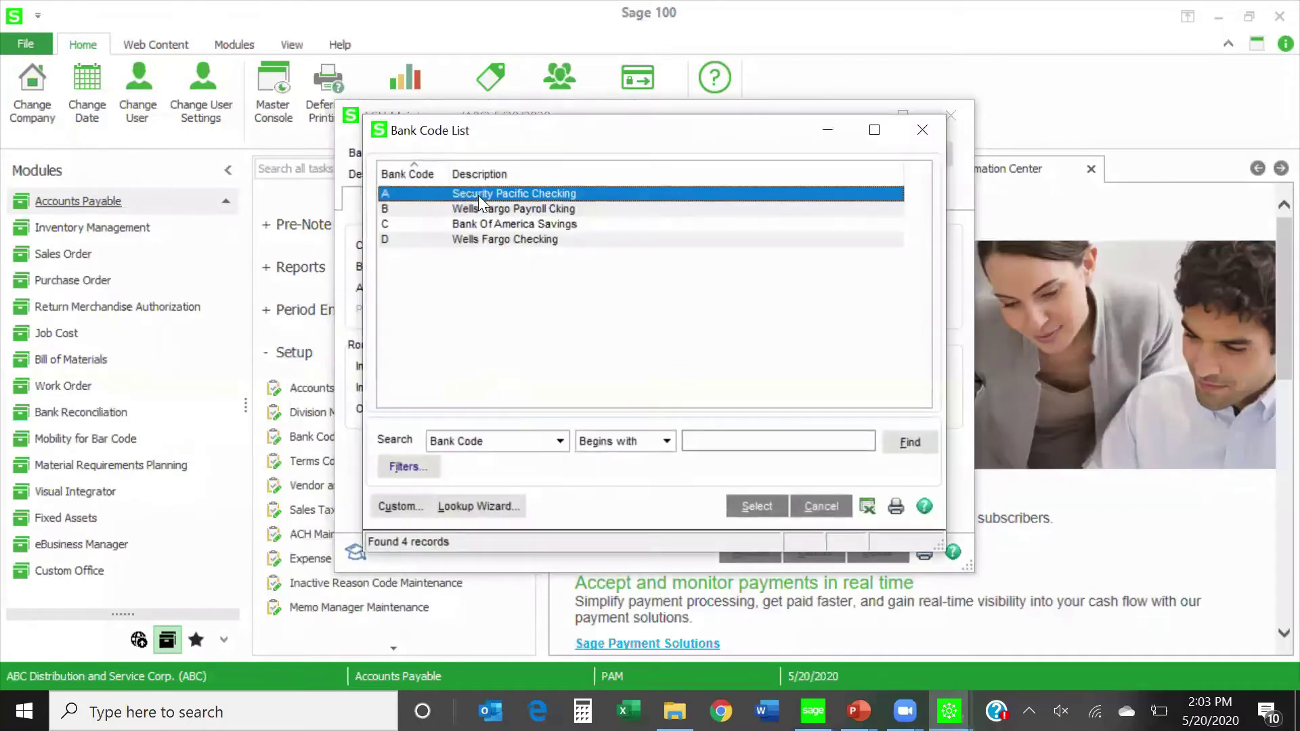
double_click(478, 195)
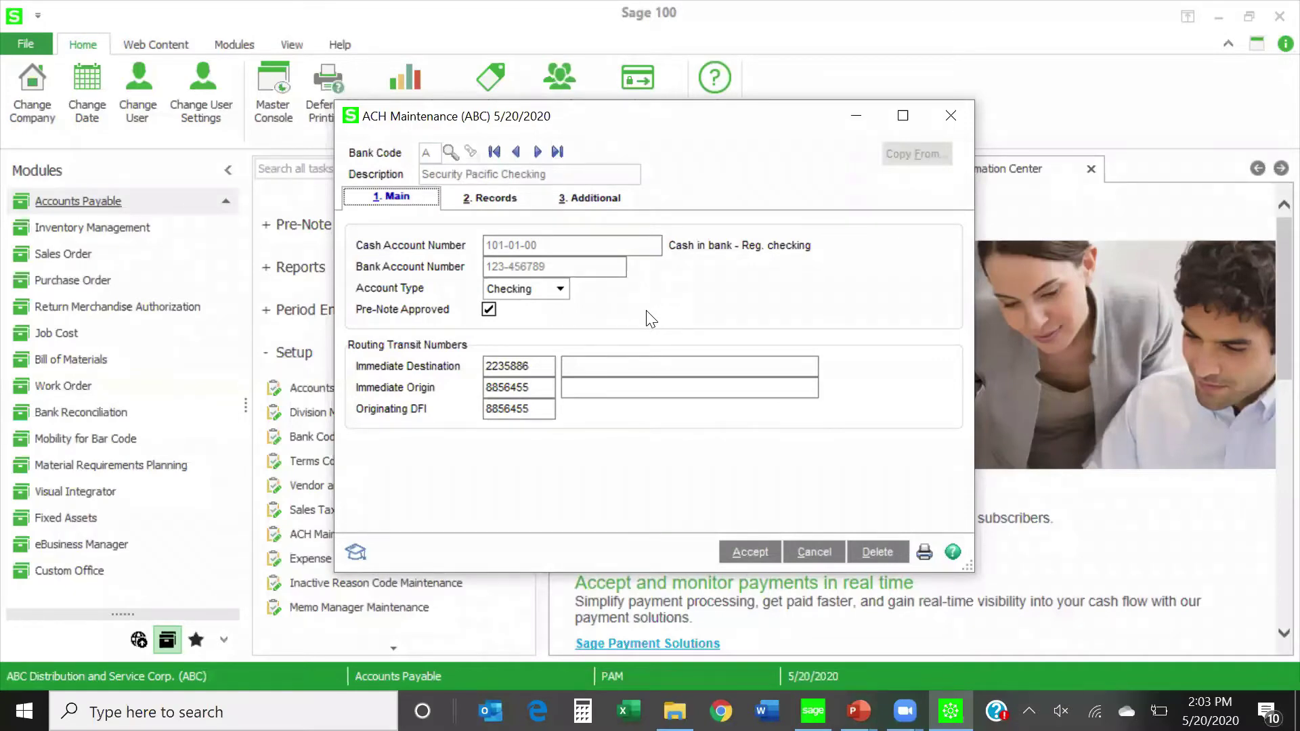
Review the Records and Additional settings of the bank's ACH setup, accept the record and close ACH Maintenance.
click(502, 201)
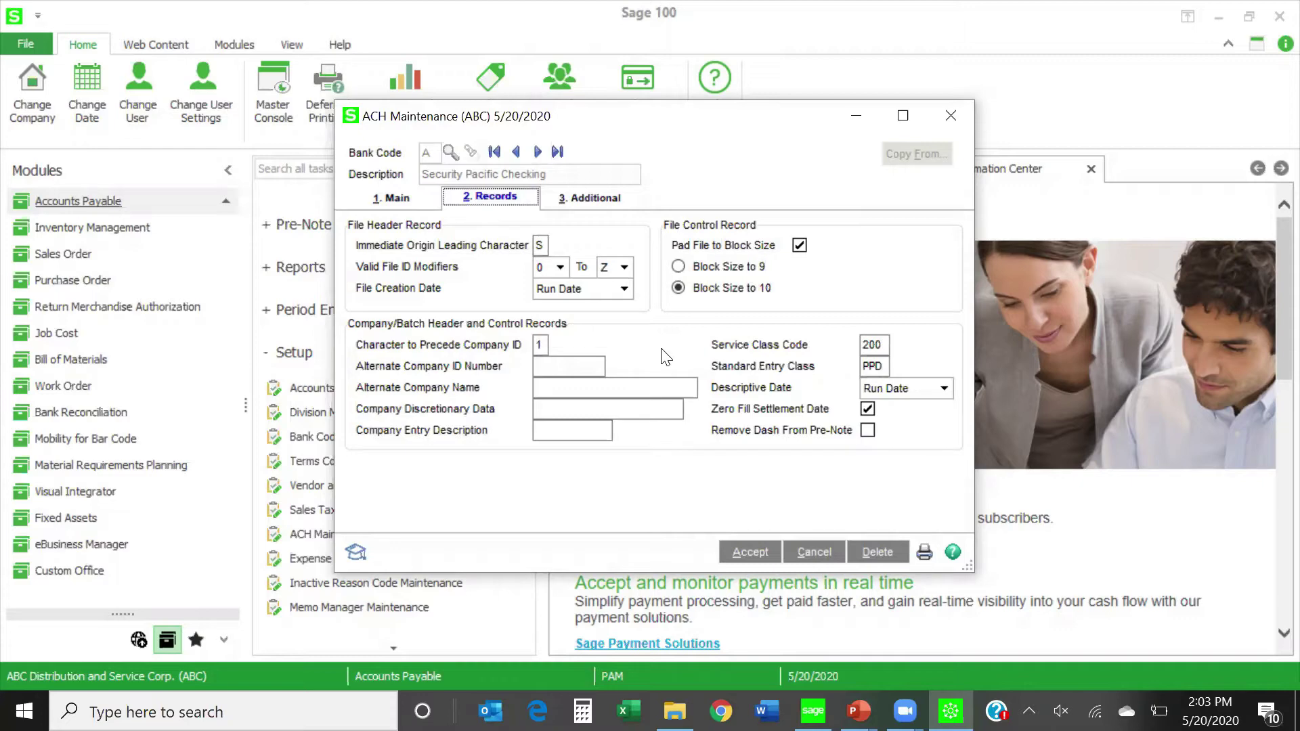
click(601, 203)
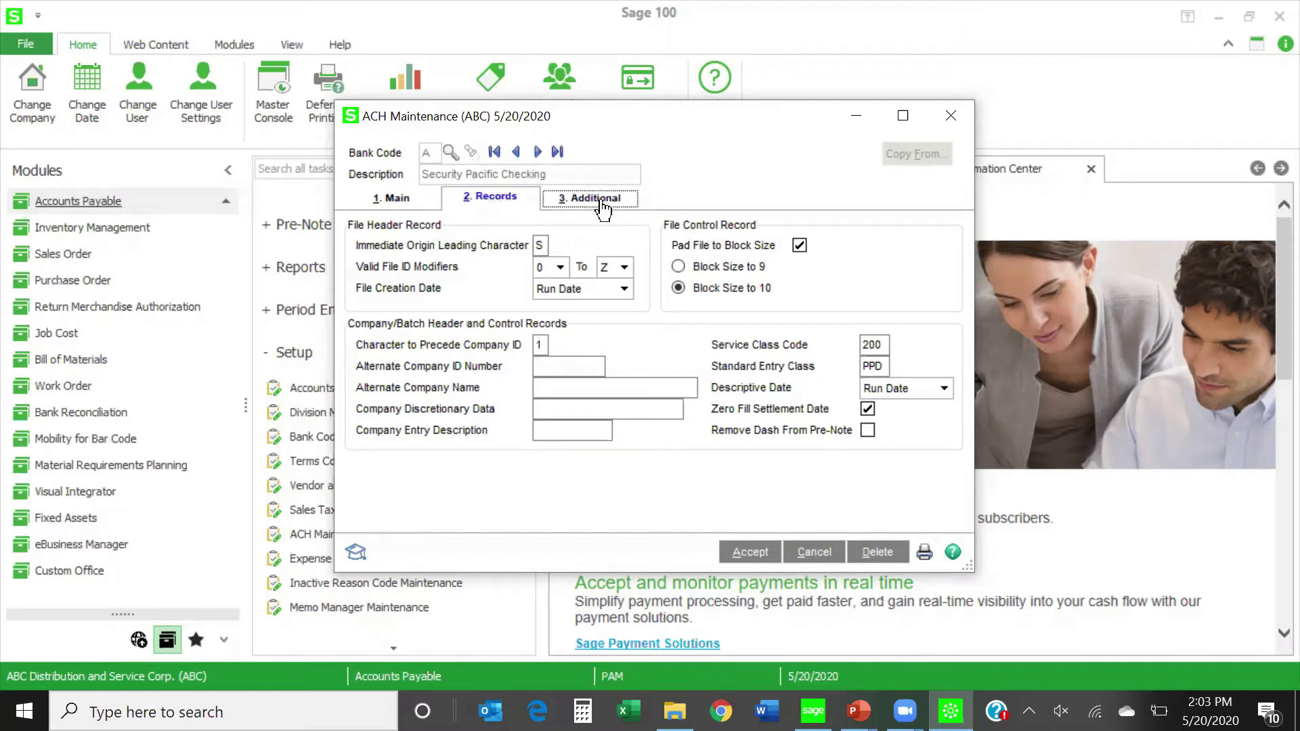
click(392, 197)
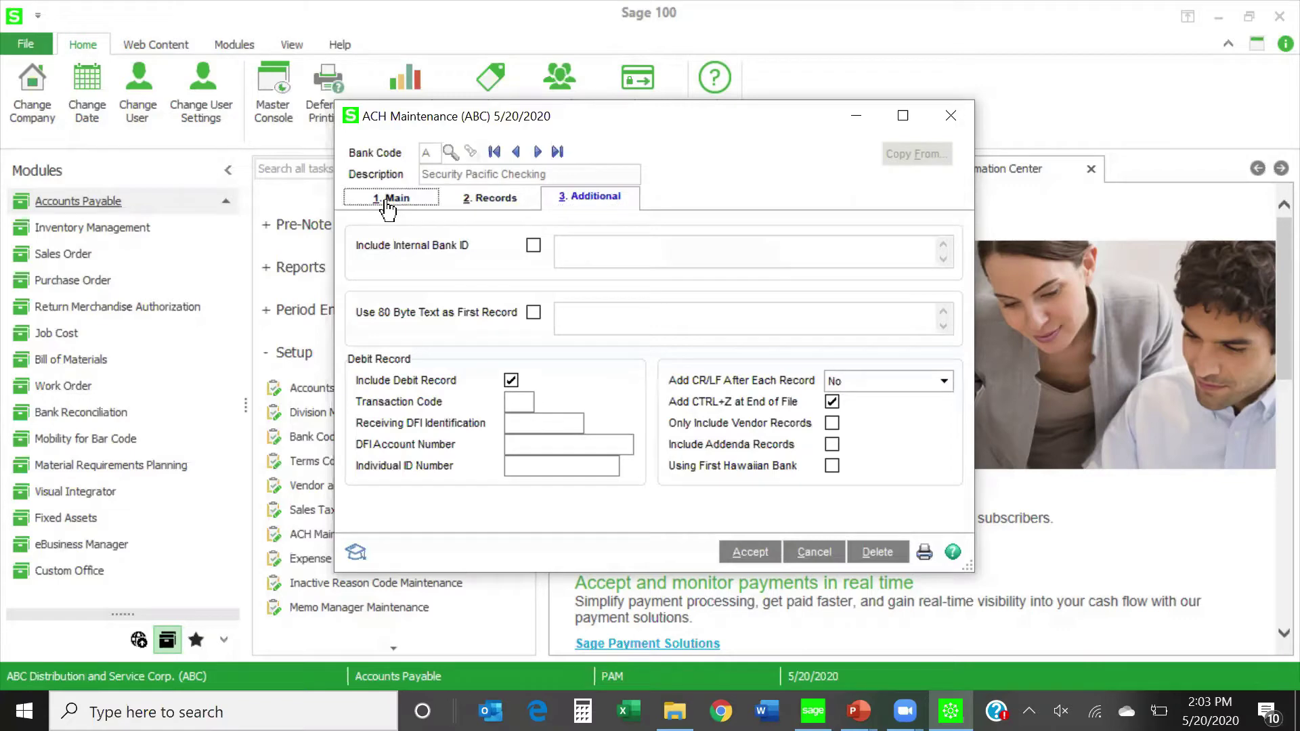
click(749, 553)
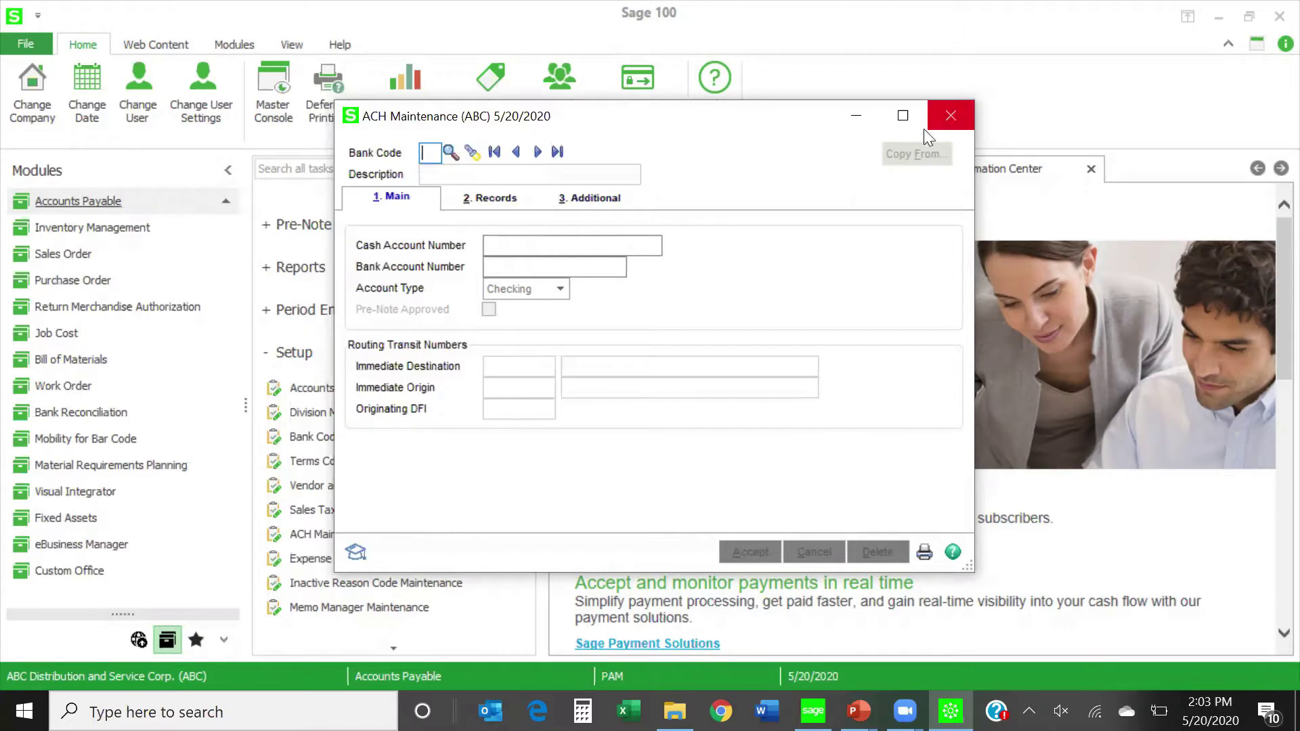
click(951, 117)
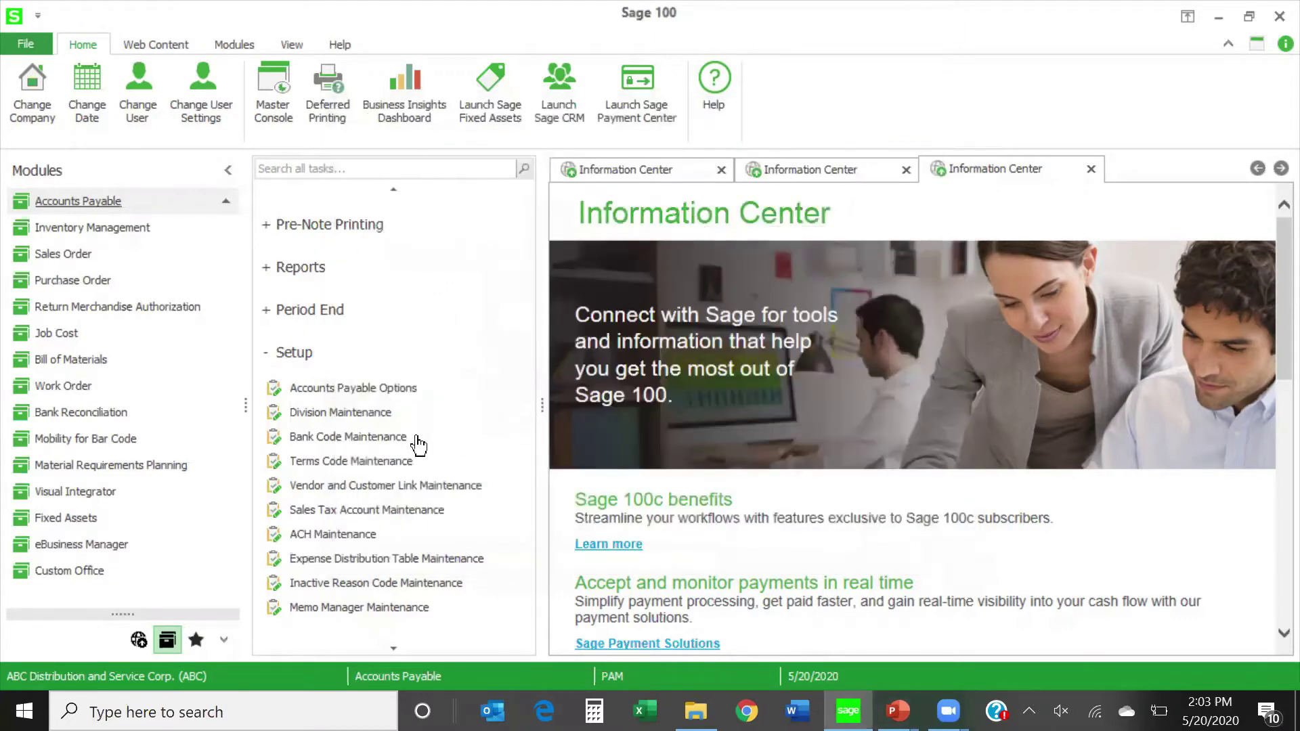
Open Vendor Maintenance and bring up the first vendor record, Airway Property.
scroll(452, 354, up, 5)
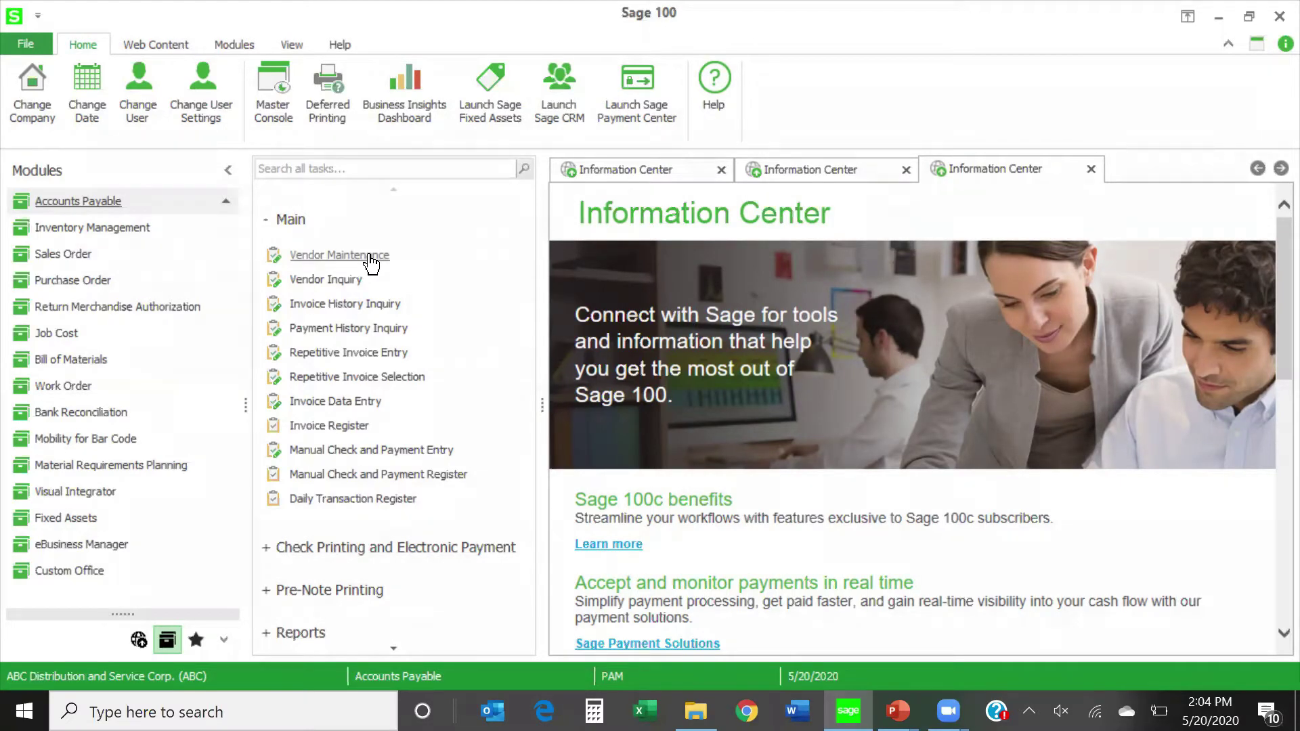
click(318, 257)
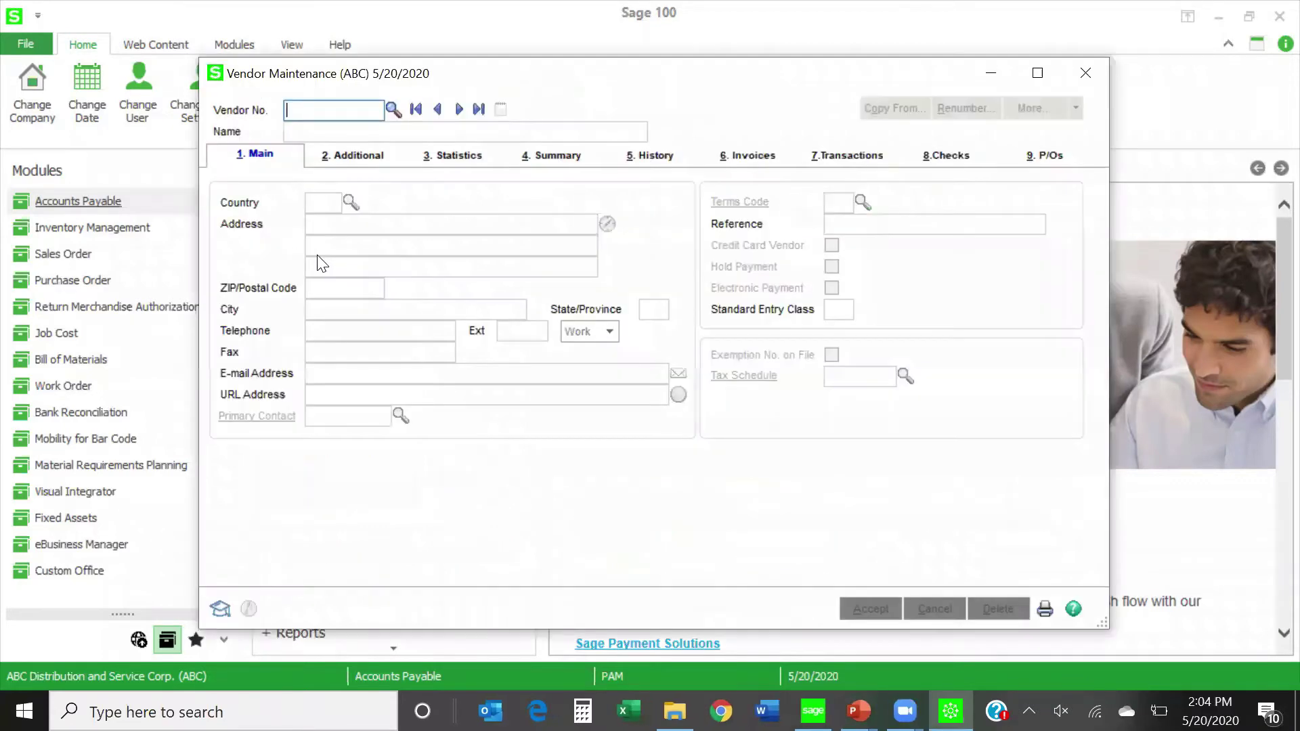
click(460, 109)
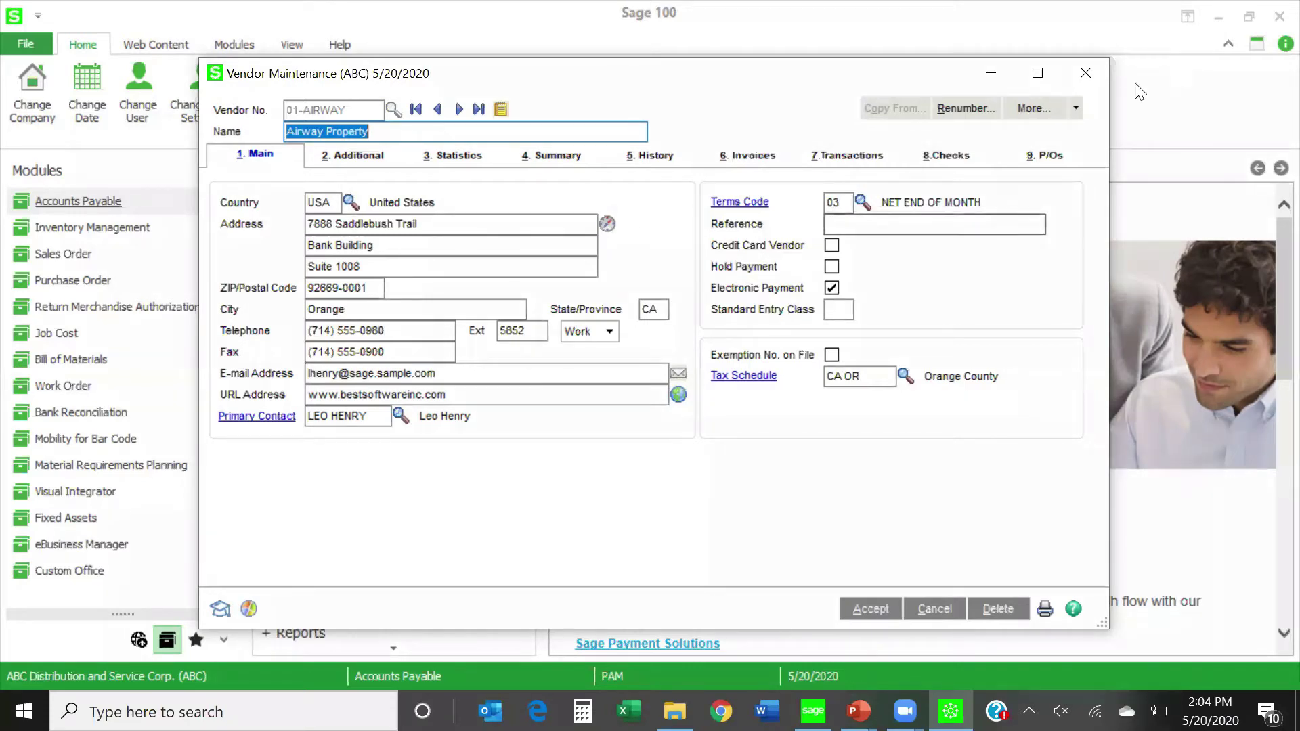
Compare access to the vendor's Electronic Payment details by disabling the Electronic Payment setting and enabling it again.
click(1077, 108)
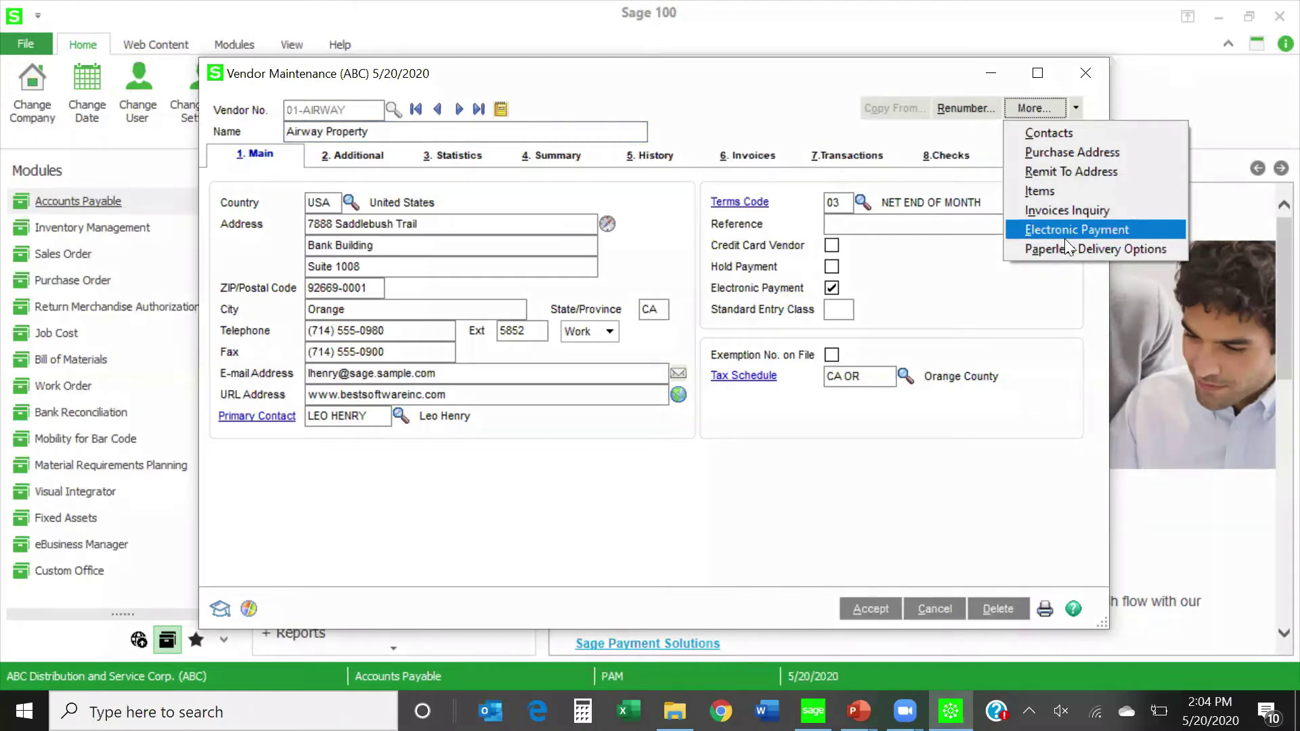
click(846, 308)
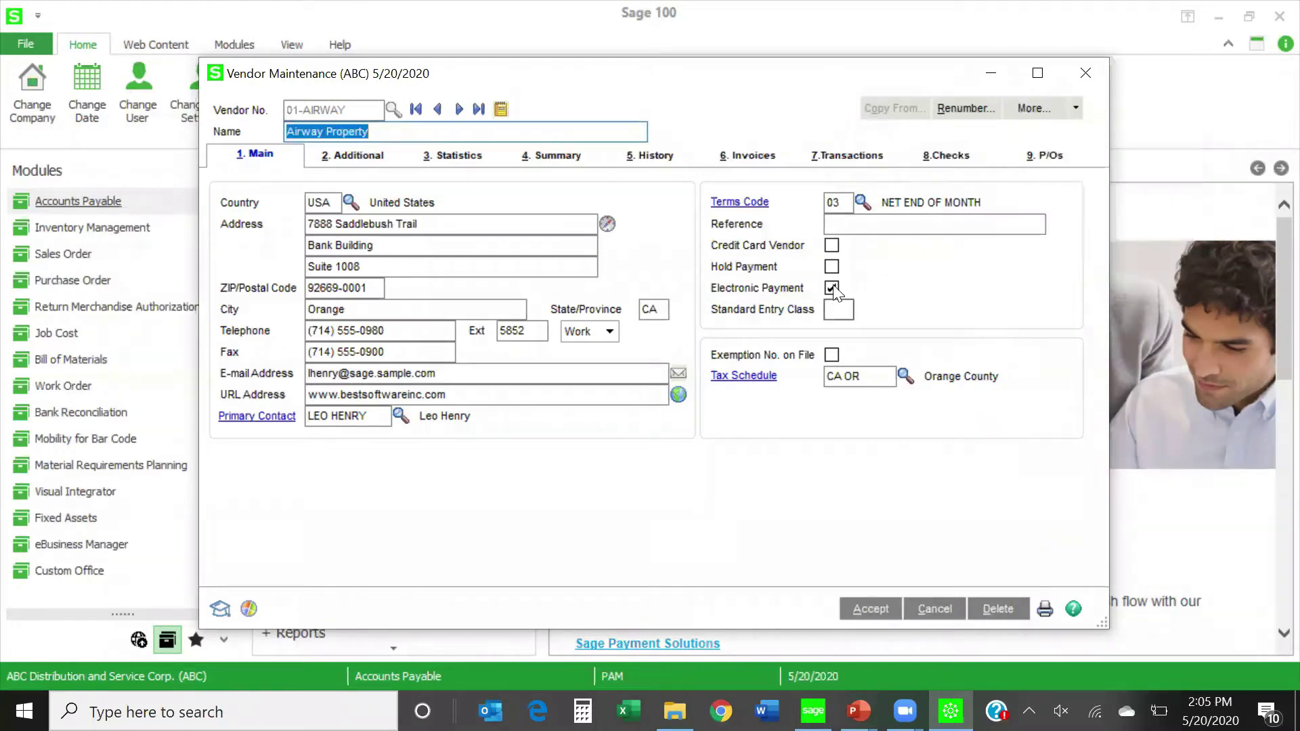
click(832, 287)
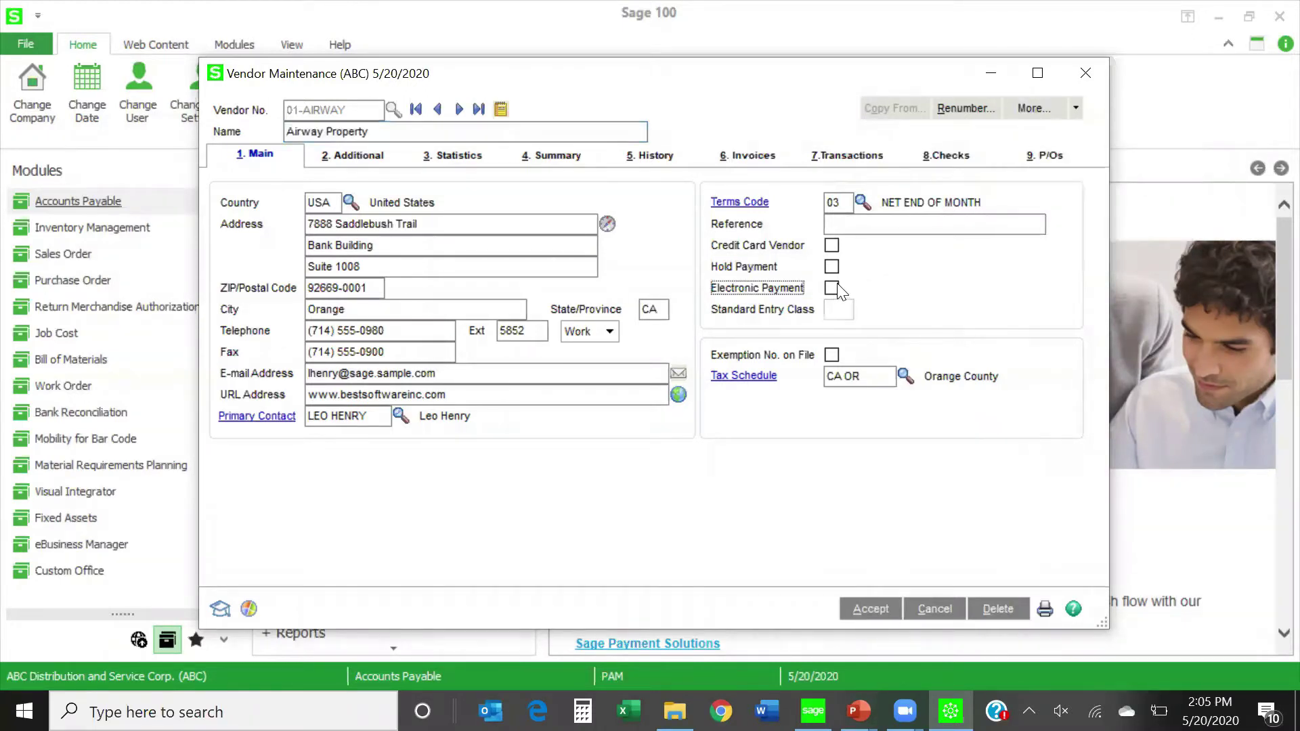
click(1077, 109)
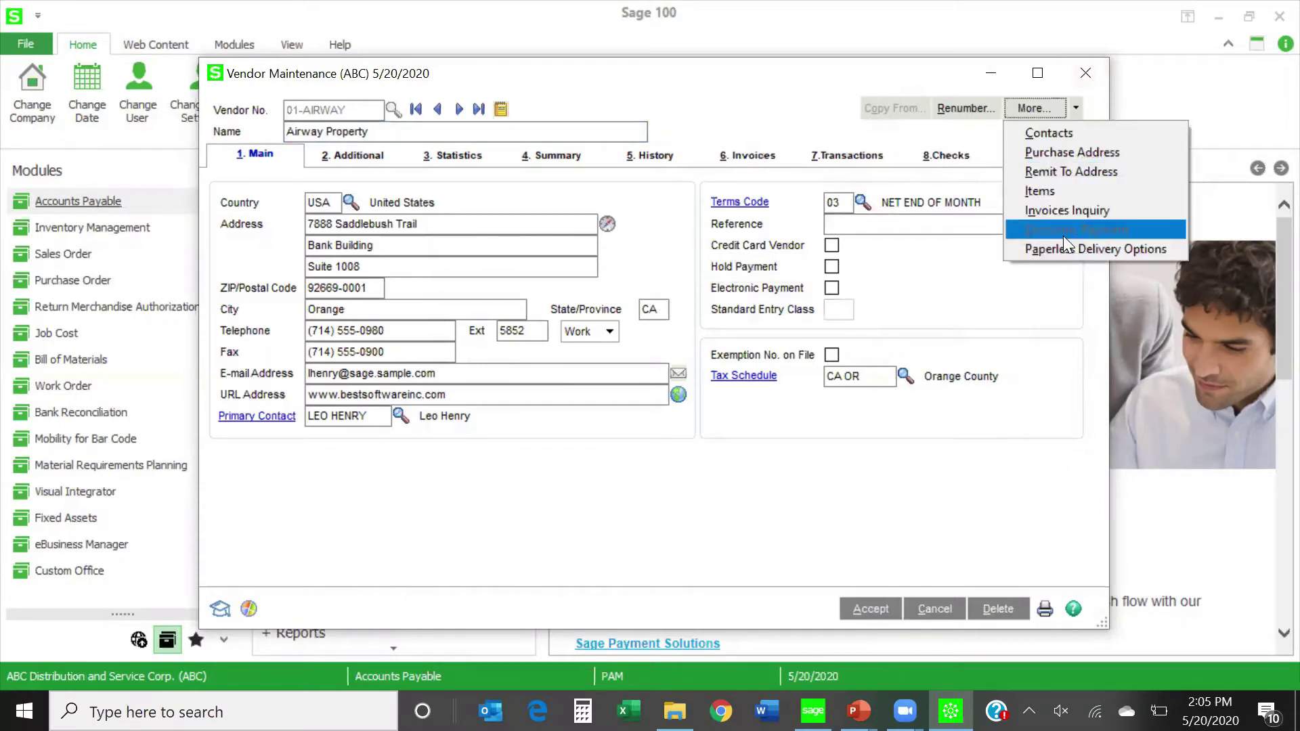
click(953, 306)
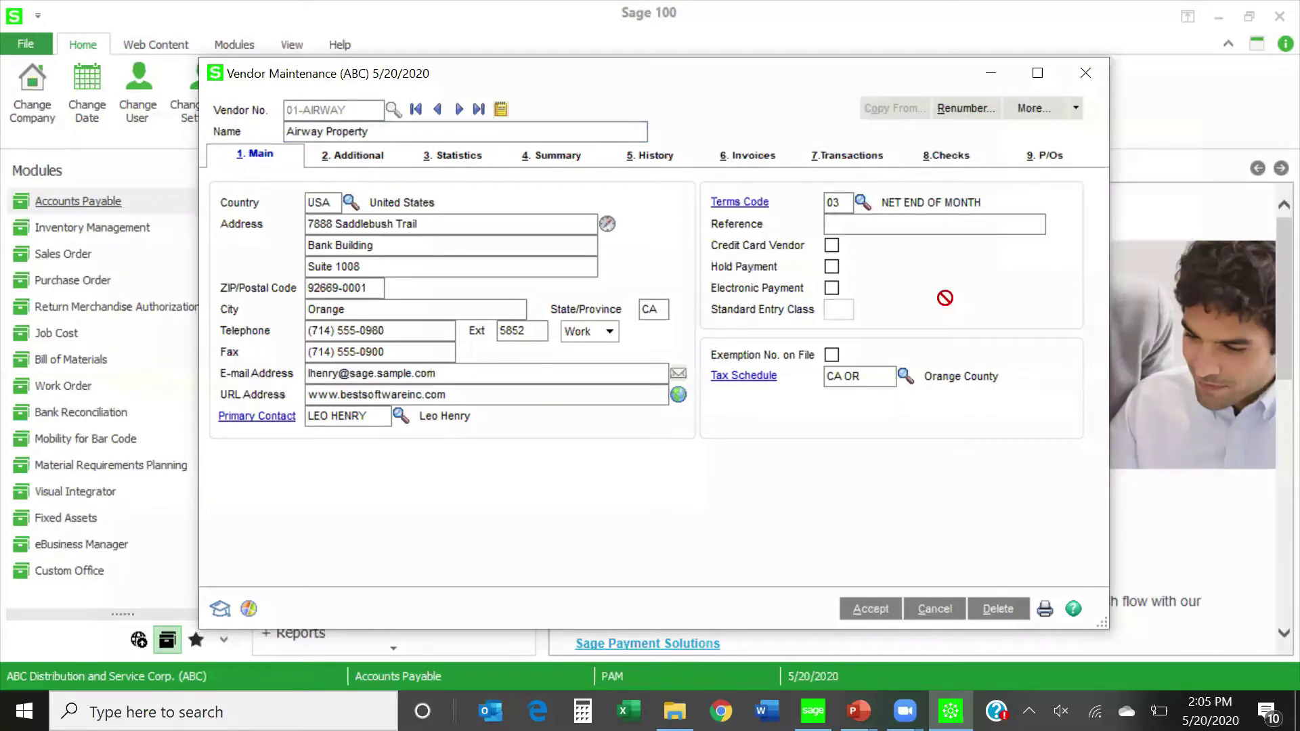
click(833, 287)
Open the vendor's Electronic Payment details and examine the bank account type choices and the remaining columns of the bank account line.
click(1077, 109)
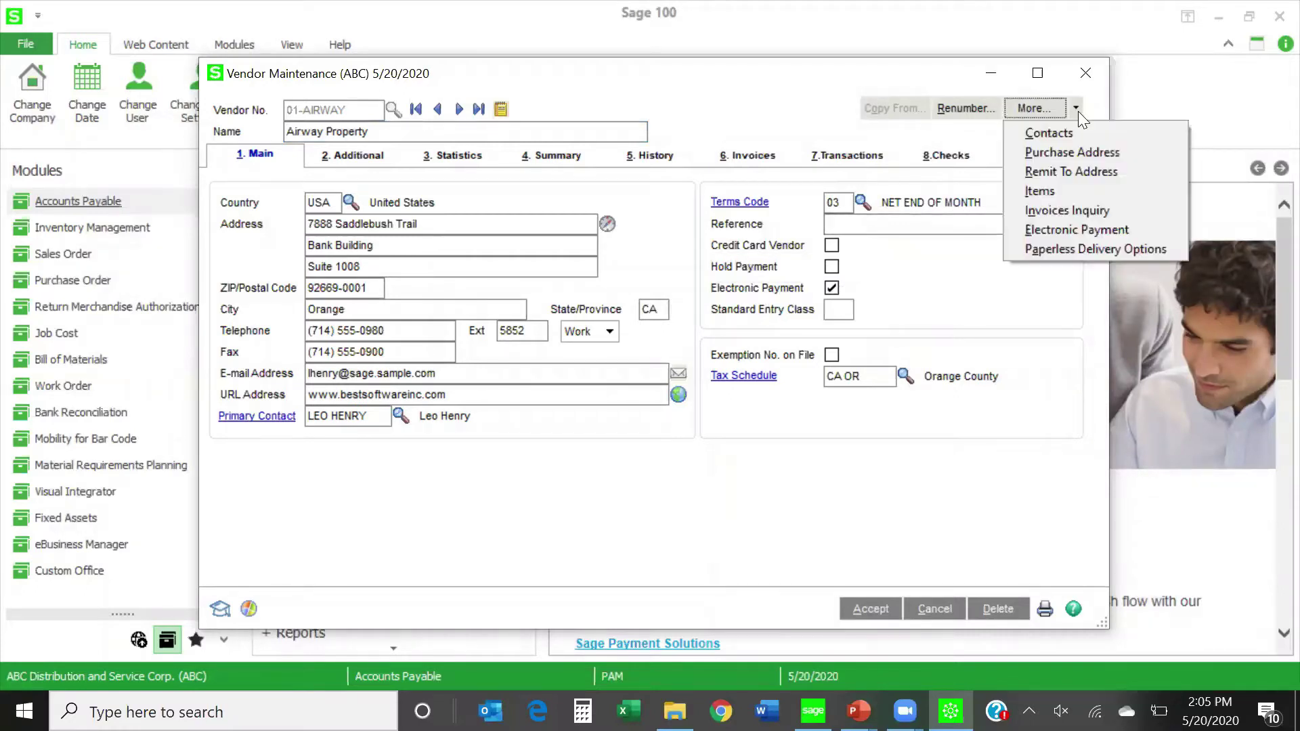
click(1087, 230)
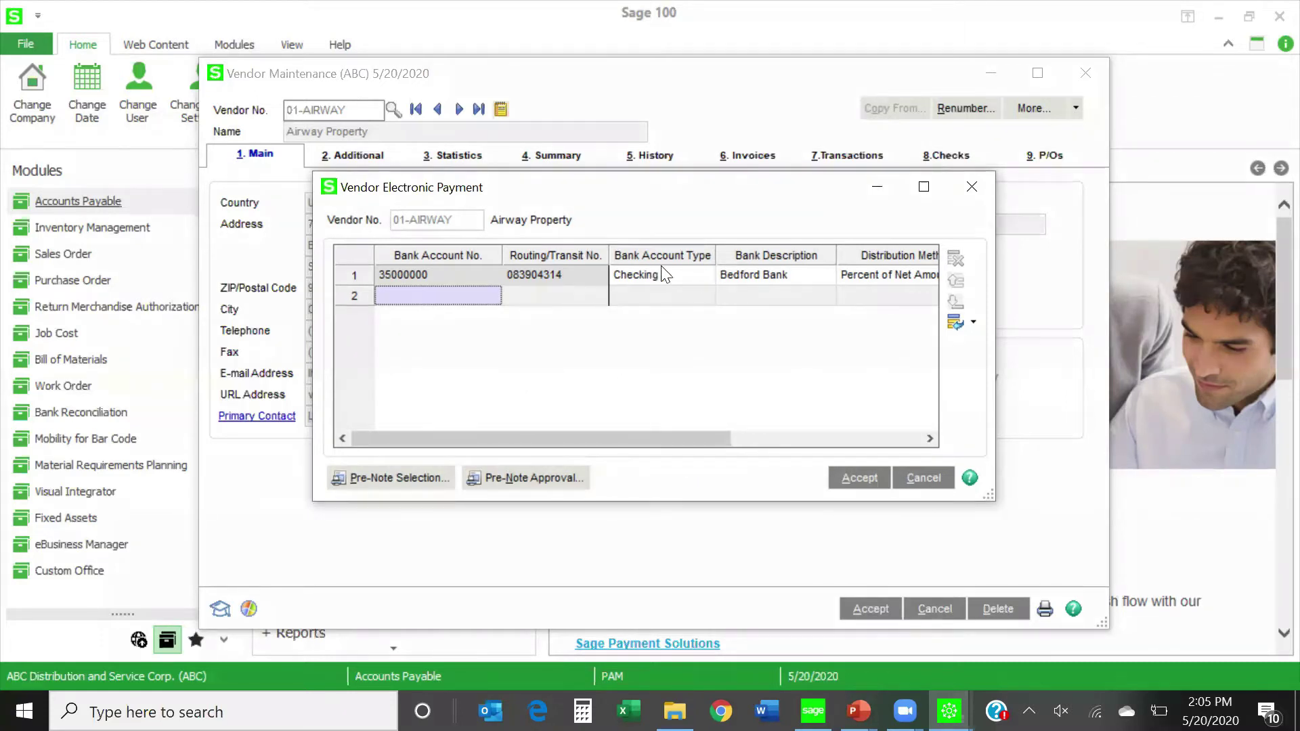
click(677, 279)
click(706, 275)
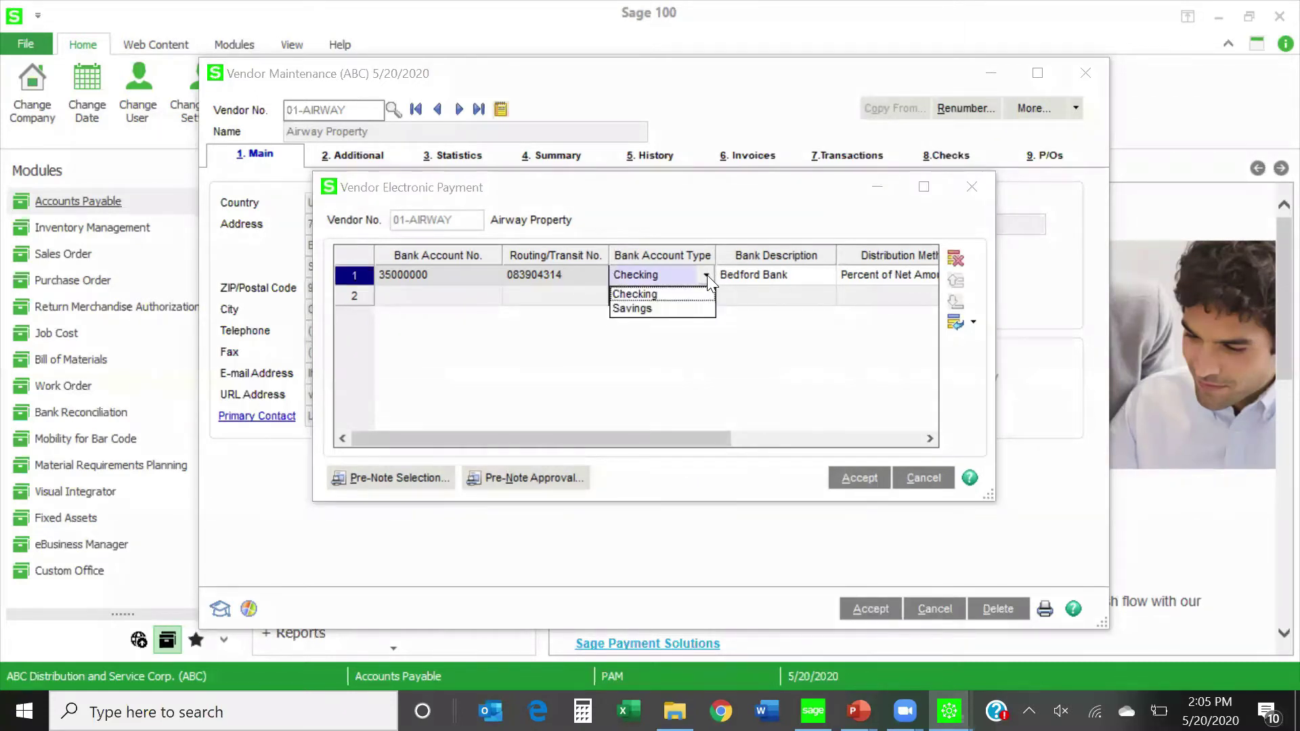
click(707, 275)
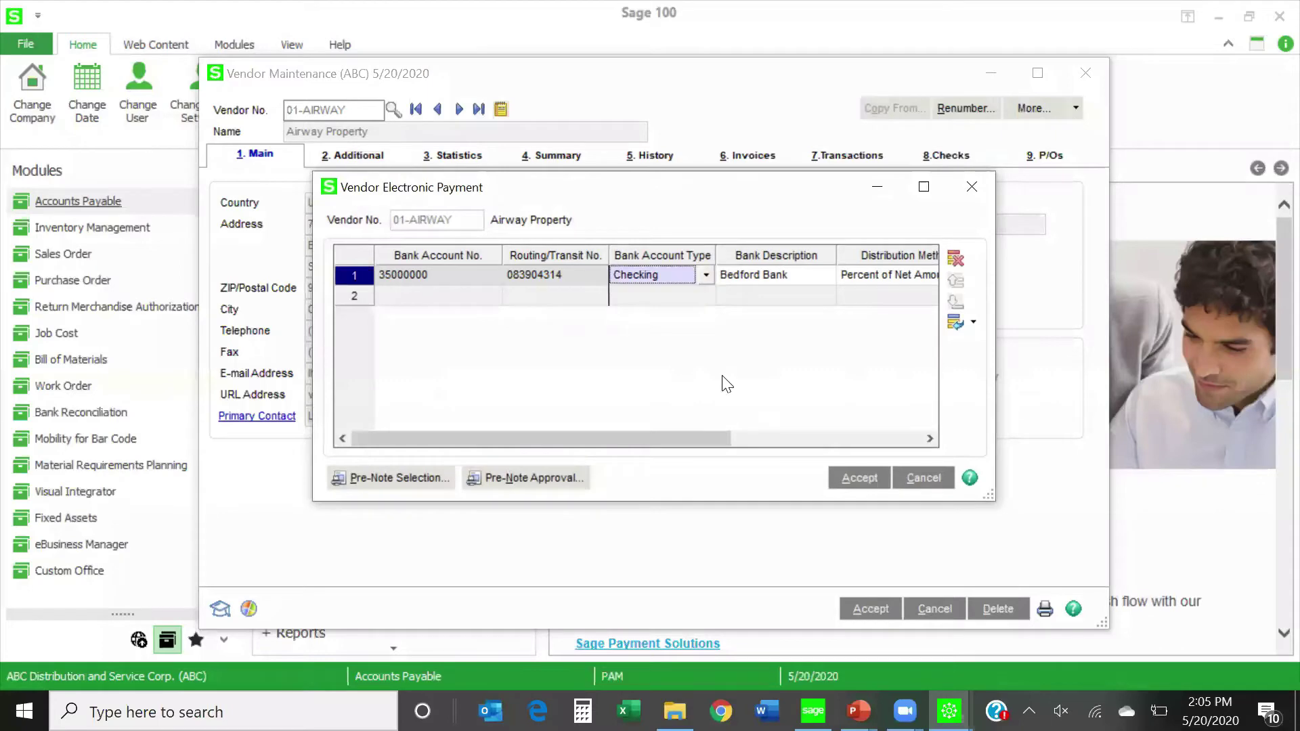
drag(711, 439, 904, 443)
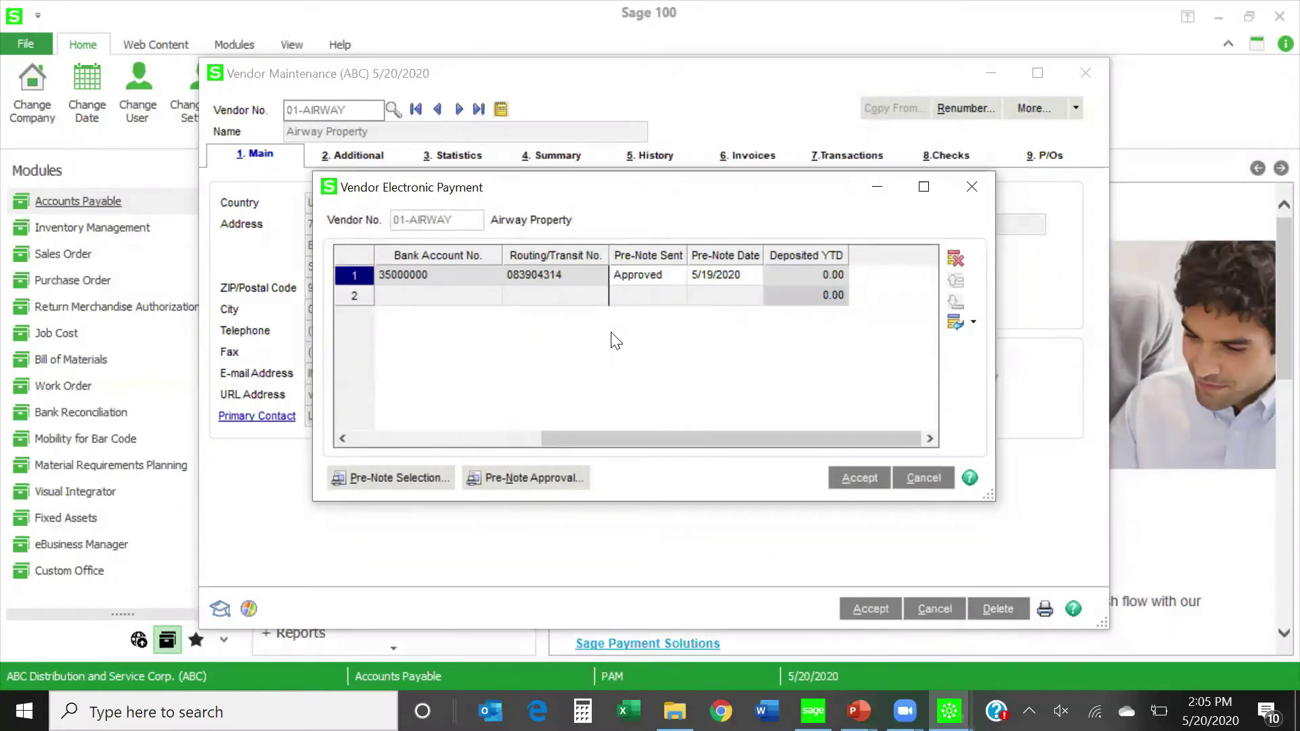
drag(629, 443, 494, 433)
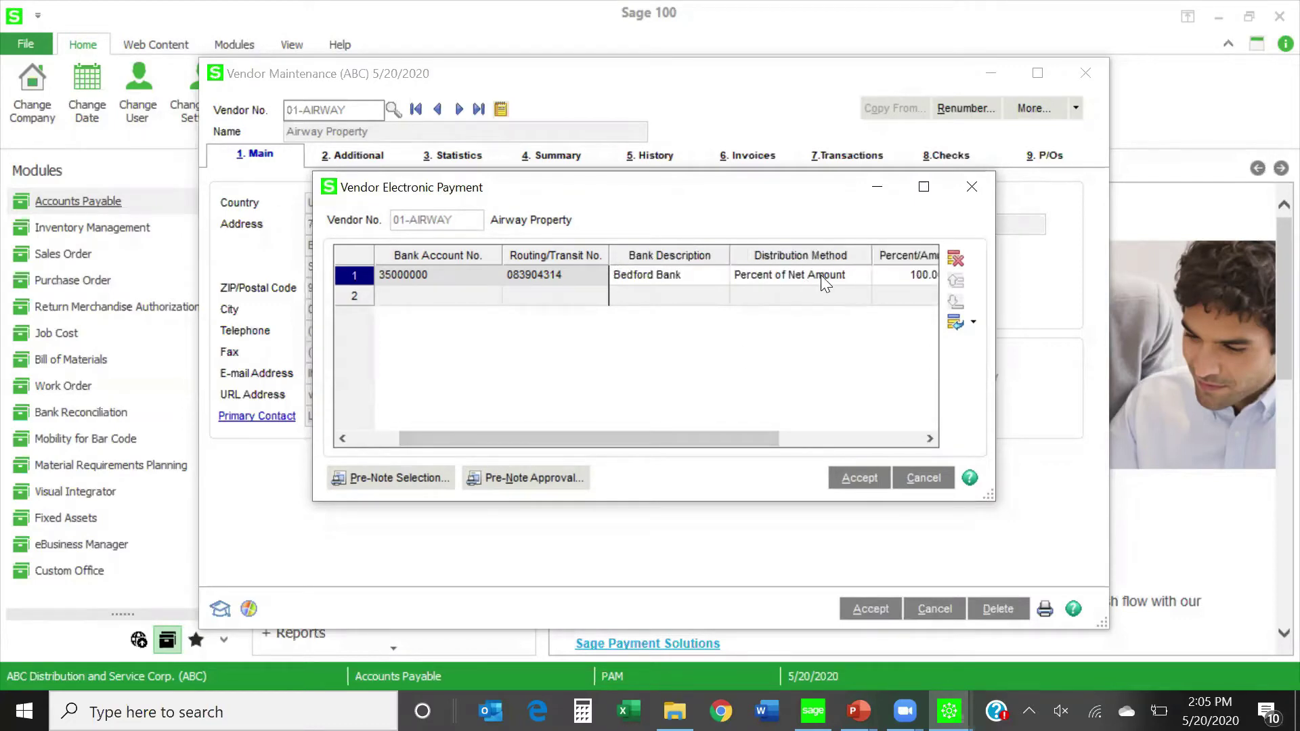
Maximize the Vendor Electronic Payment window, examine the distribution method choices, percentage and pre-note status, accept it and close Vendor Maintenance.
click(923, 187)
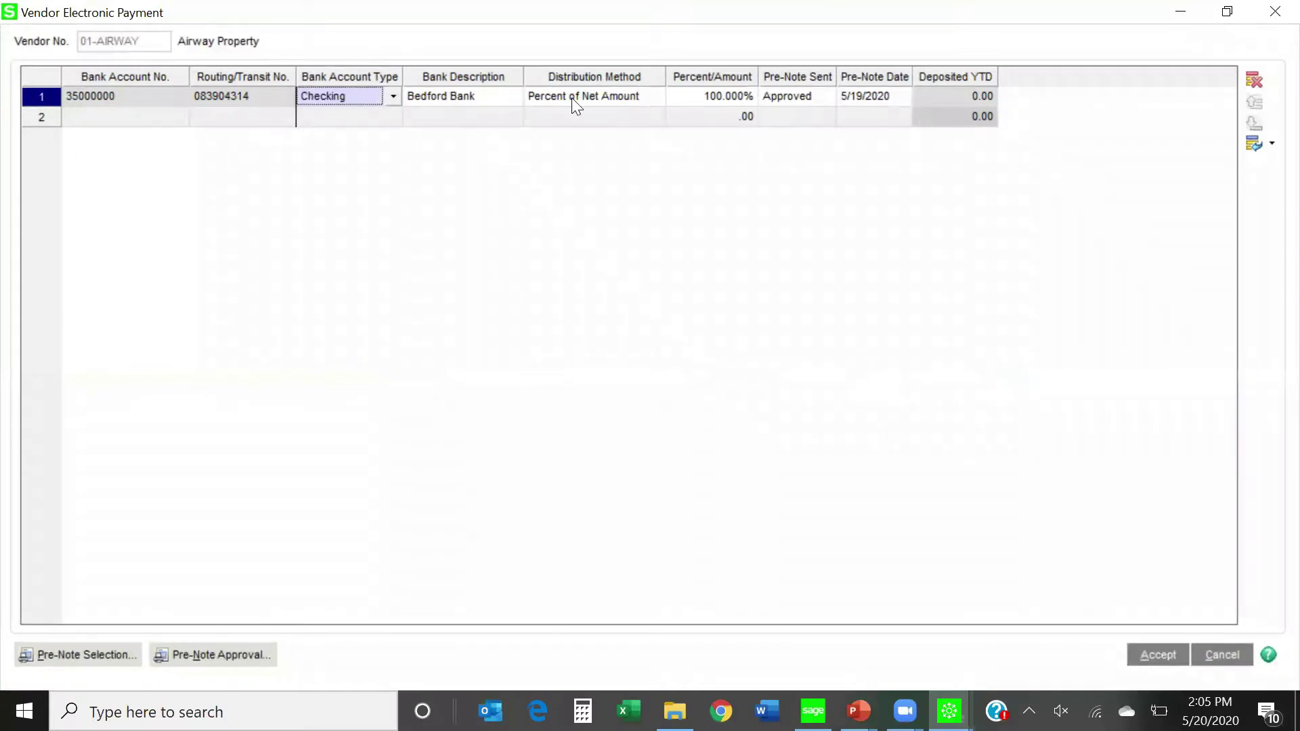
click(632, 98)
click(656, 98)
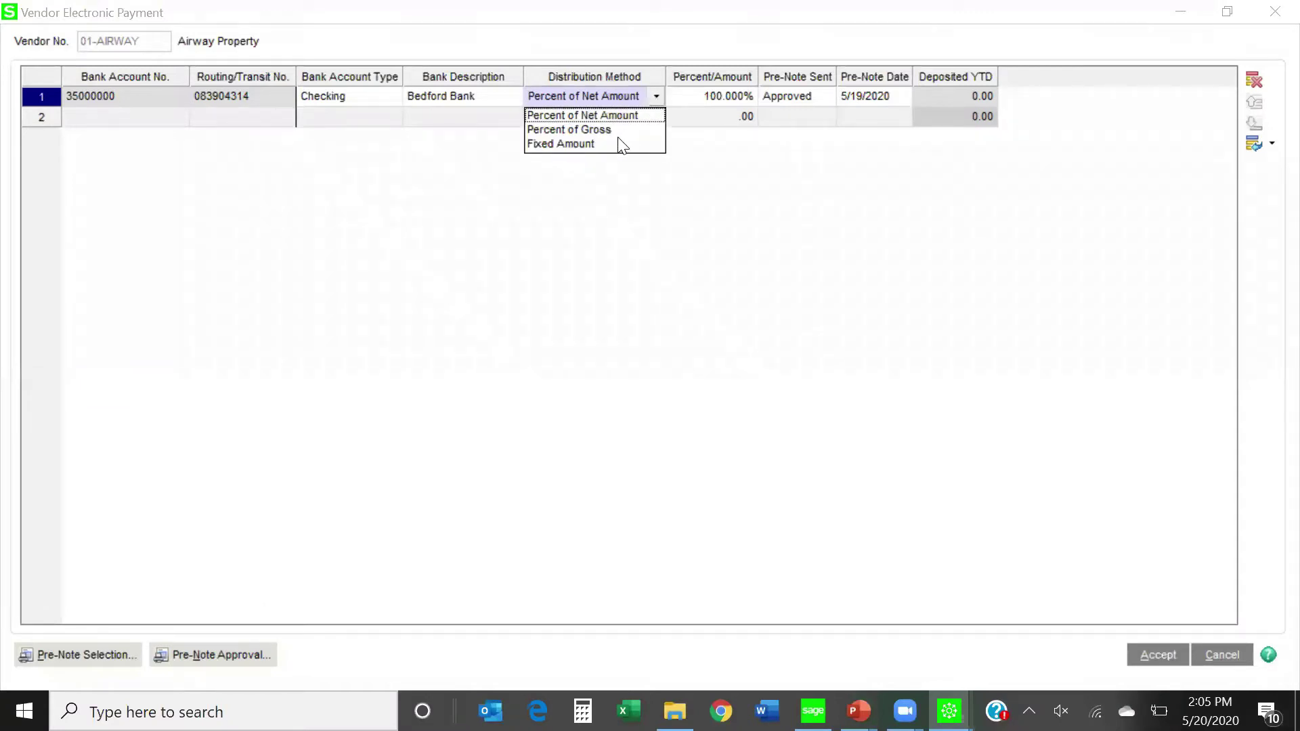
click(688, 149)
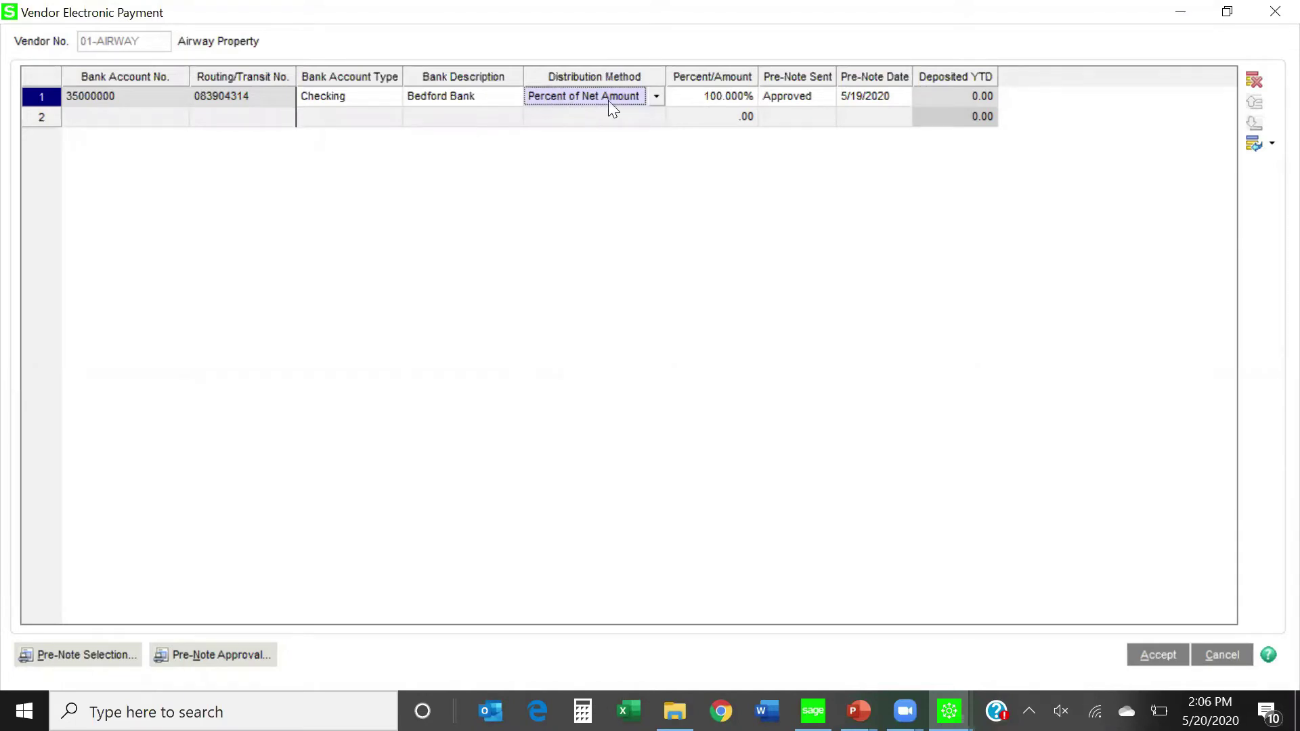
click(698, 96)
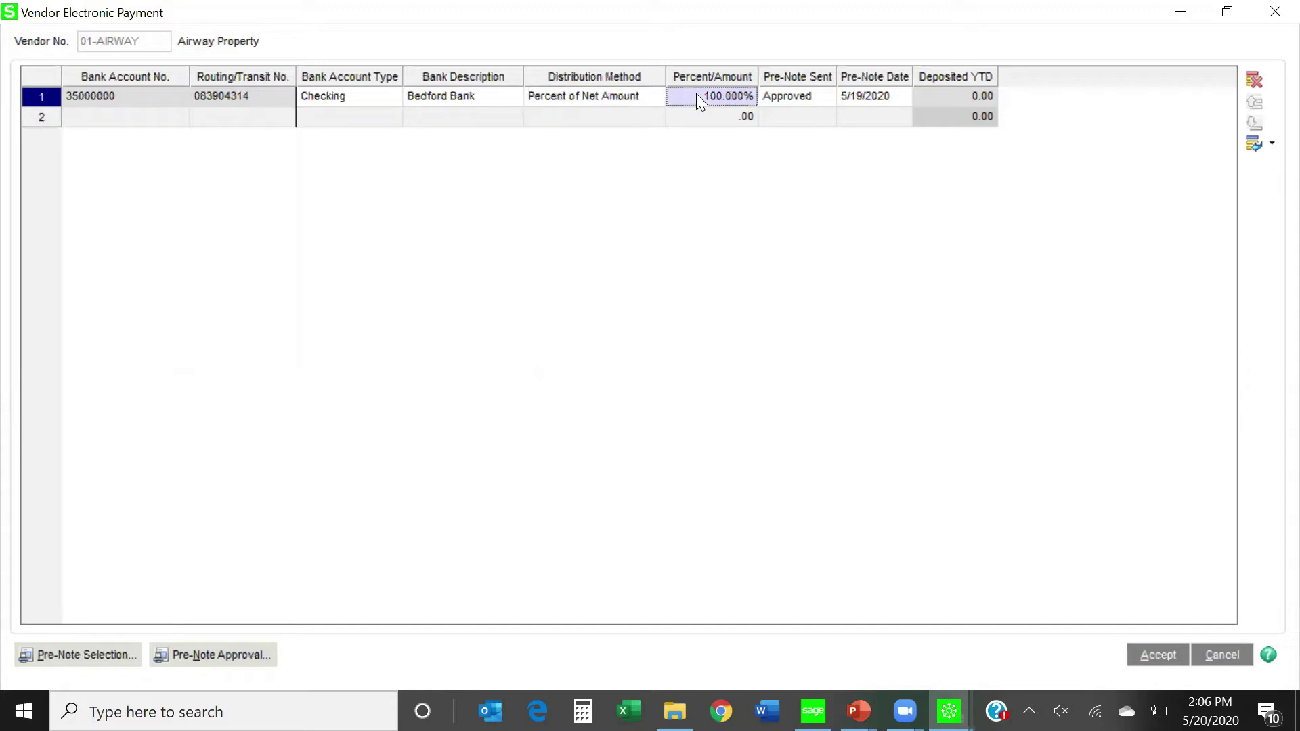
click(808, 95)
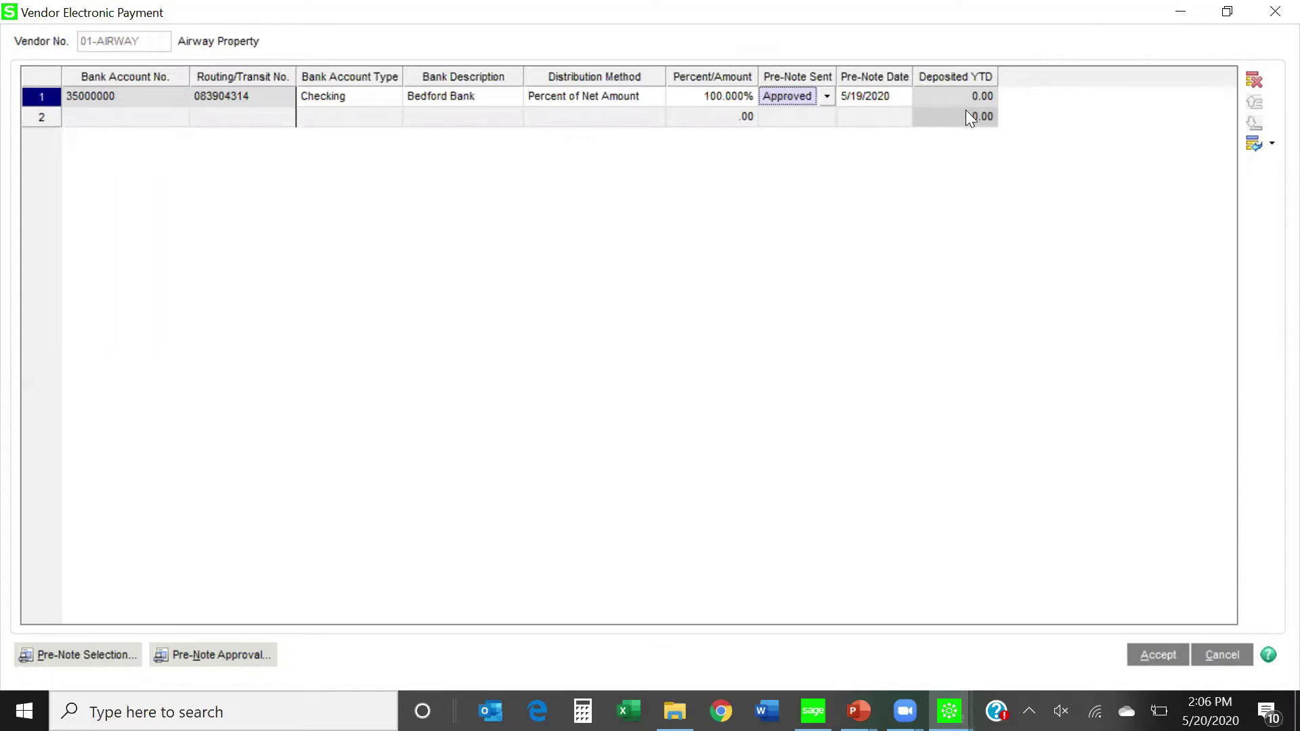
click(1168, 650)
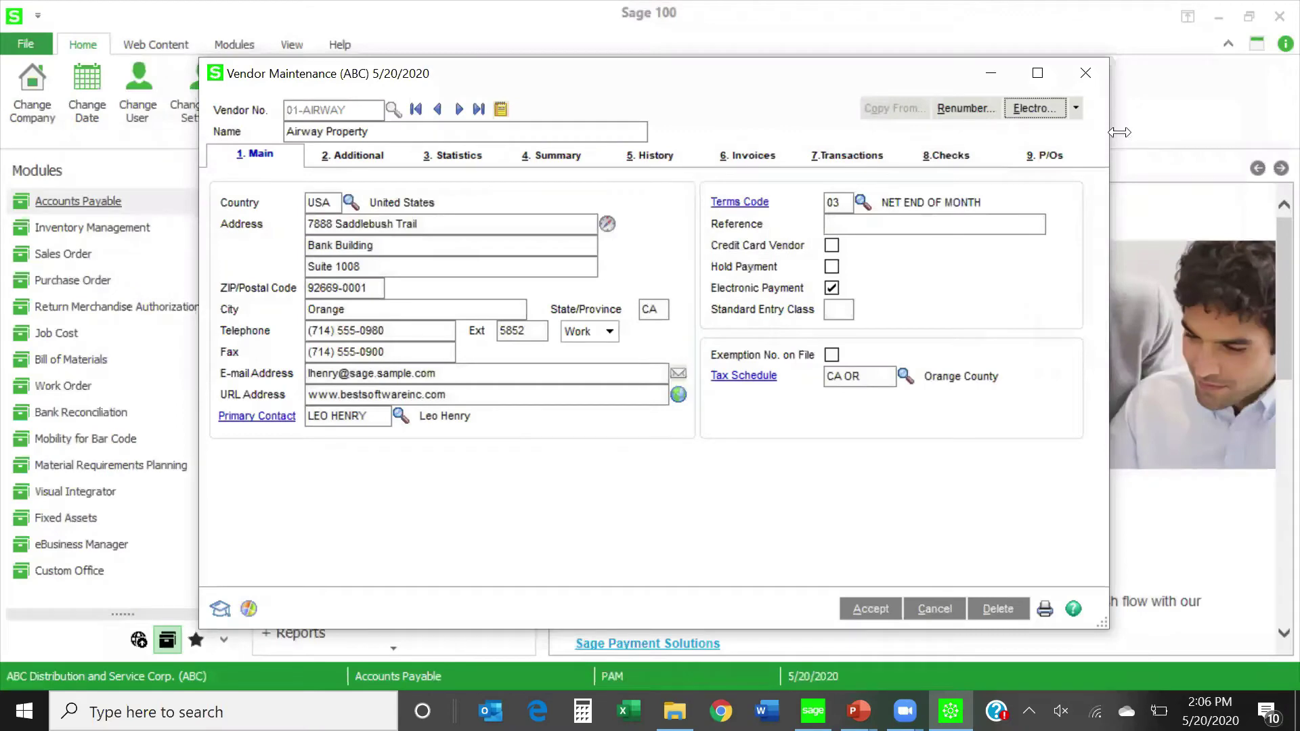
click(1086, 74)
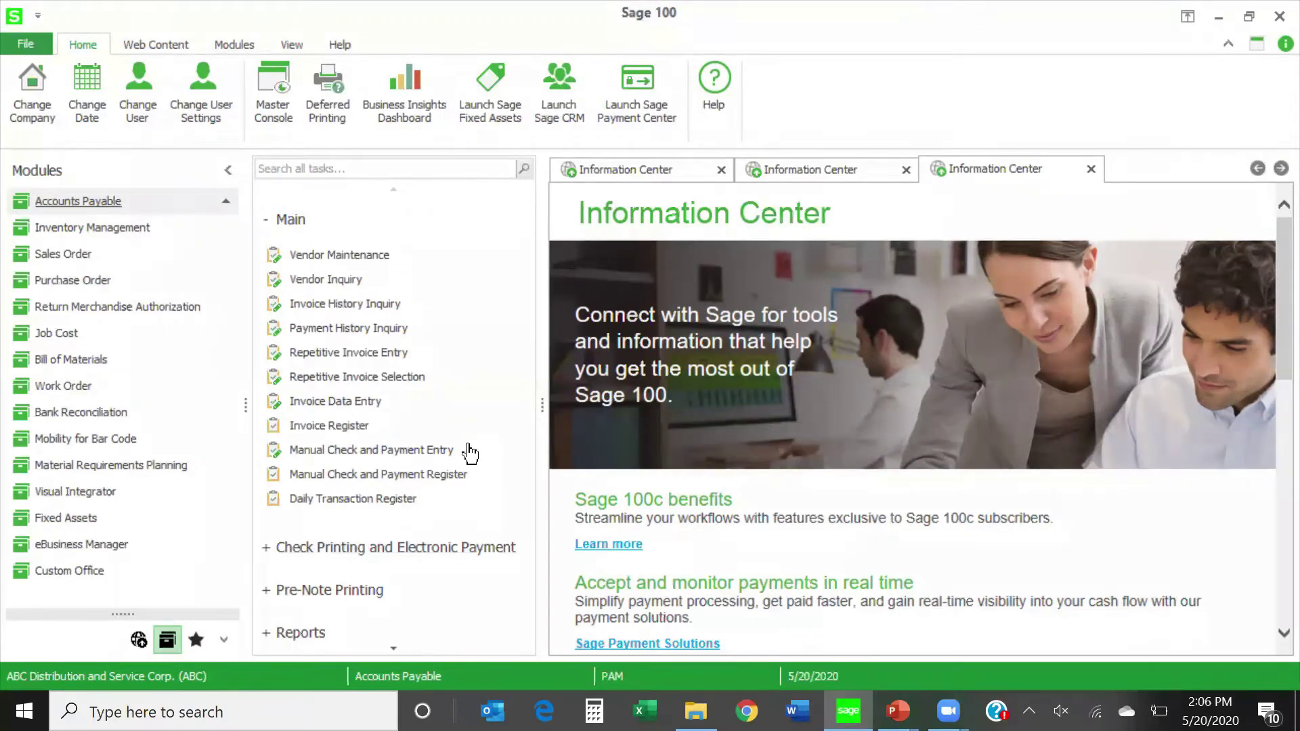
Expand the Check Printing and Electronic Payment task group in Accounts Payable and look through the earlier modules.
click(265, 549)
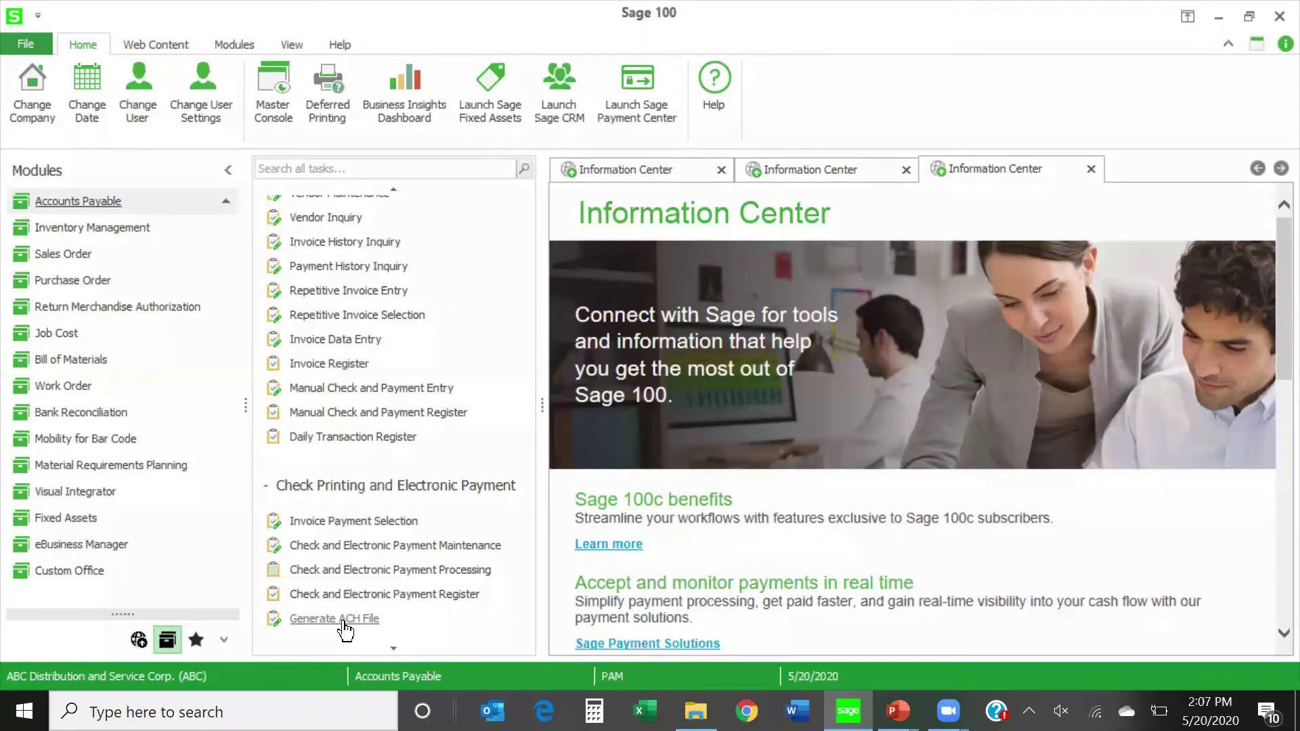
scroll(369, 451, up, 1)
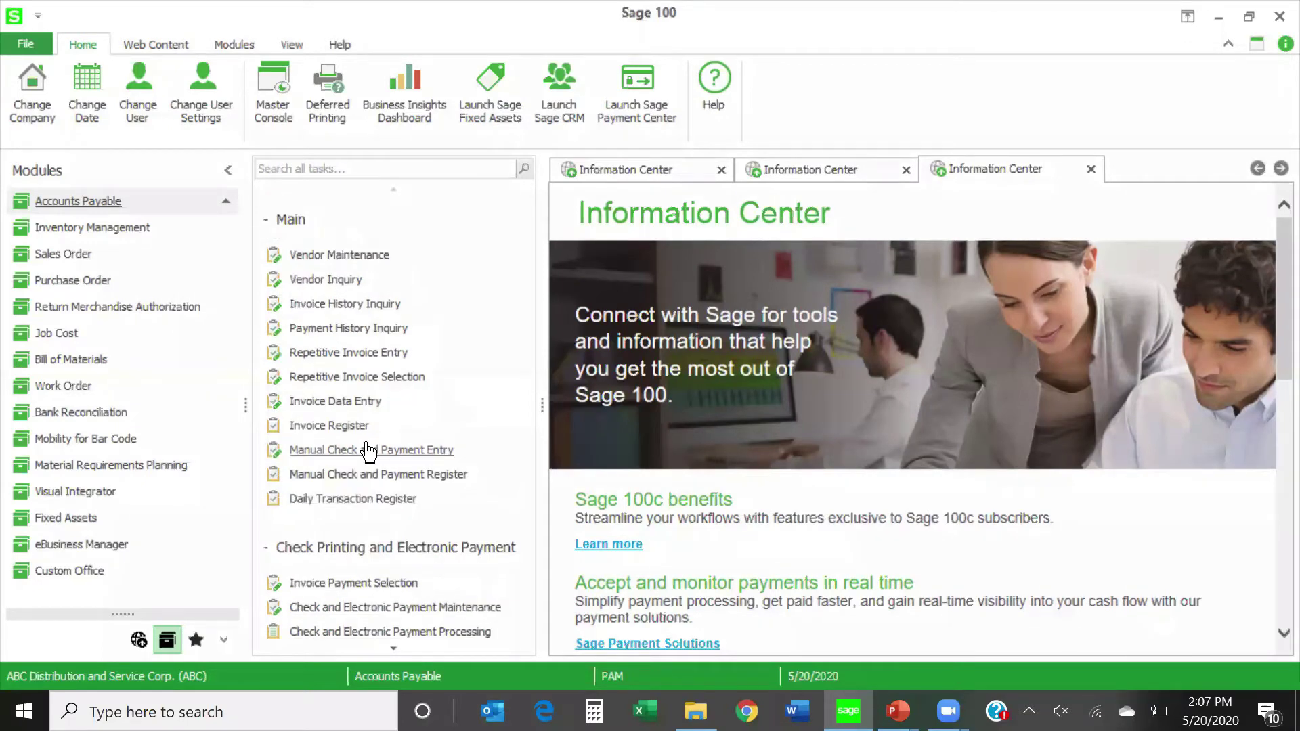
scroll(211, 300, up, 1)
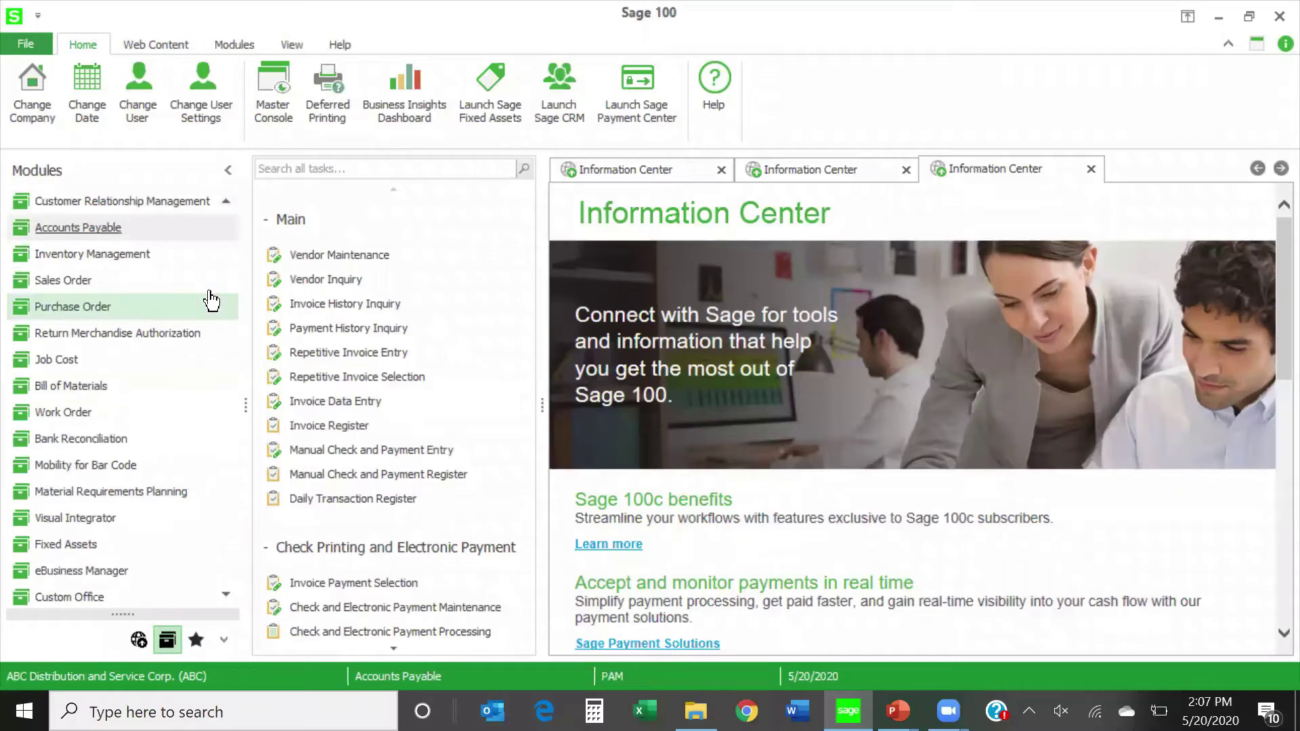
scroll(212, 299, up, 3)
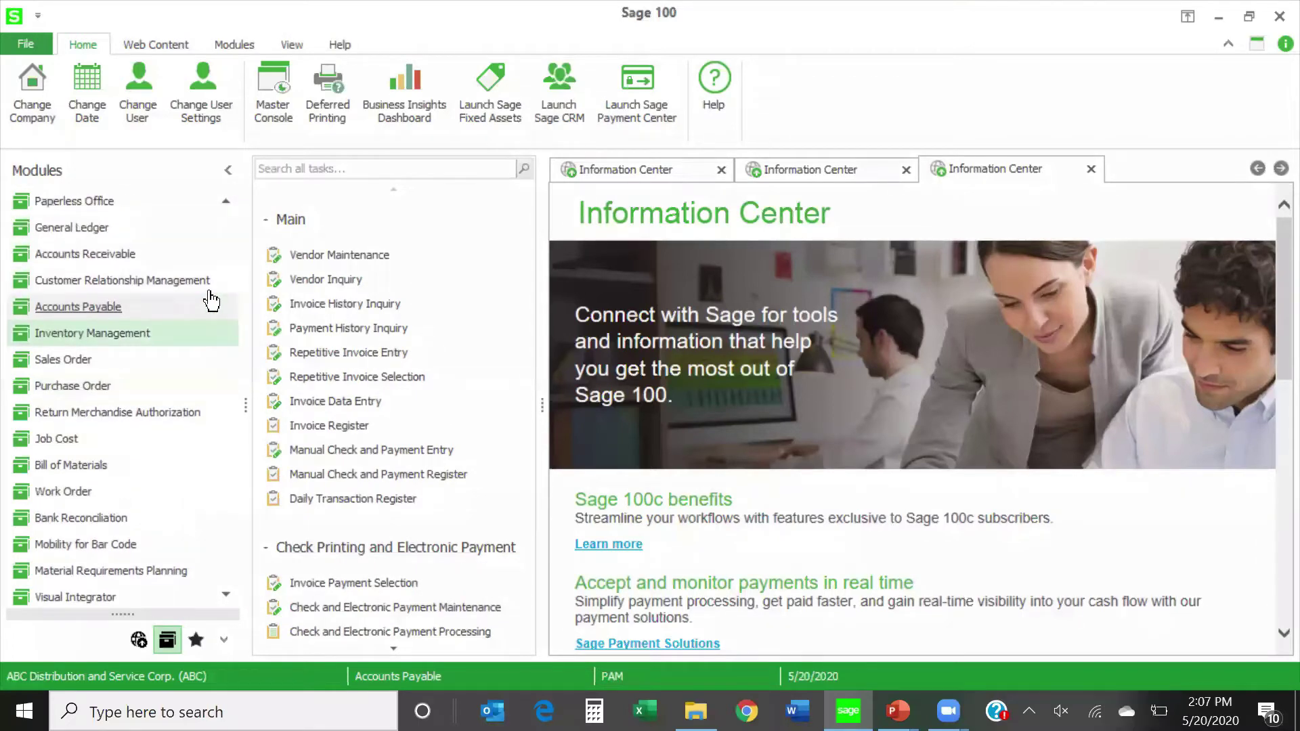
Switch to the Paperless Office module with its accounting date accepted, look at Form Maintenance under Setup, and close it.
click(86, 200)
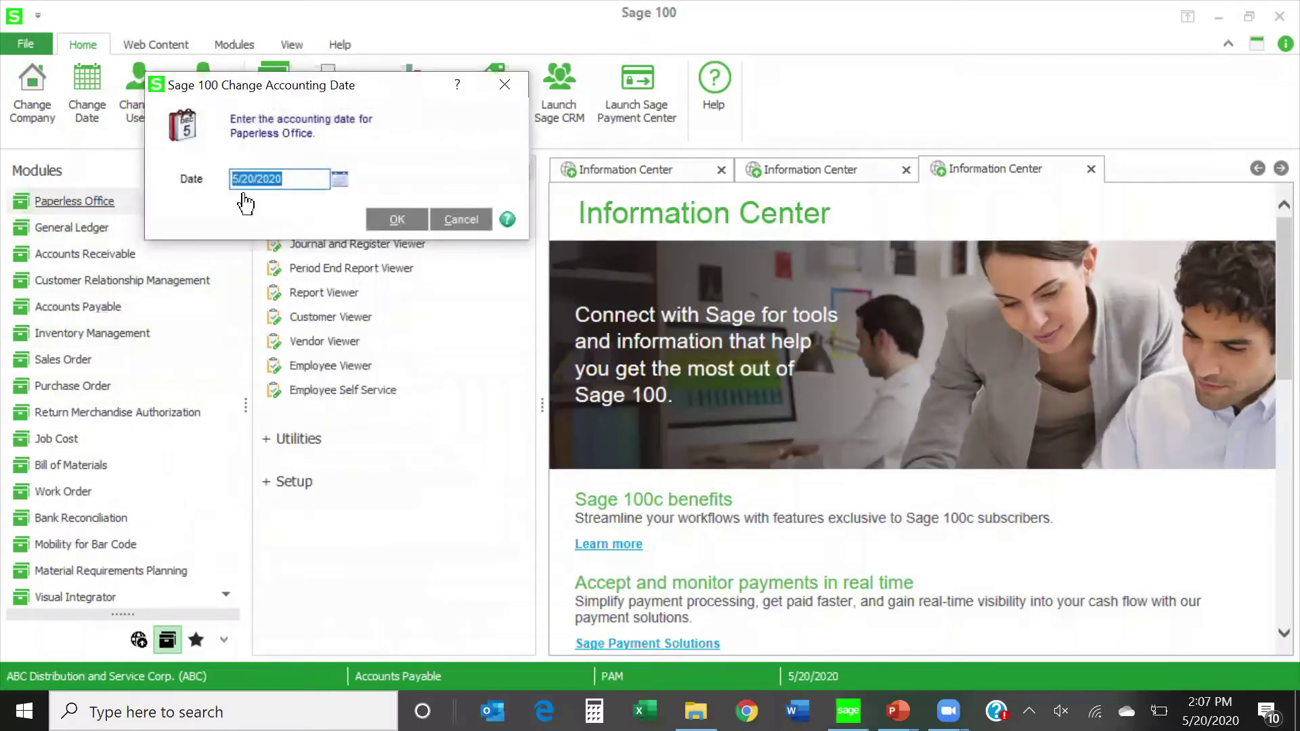
click(397, 219)
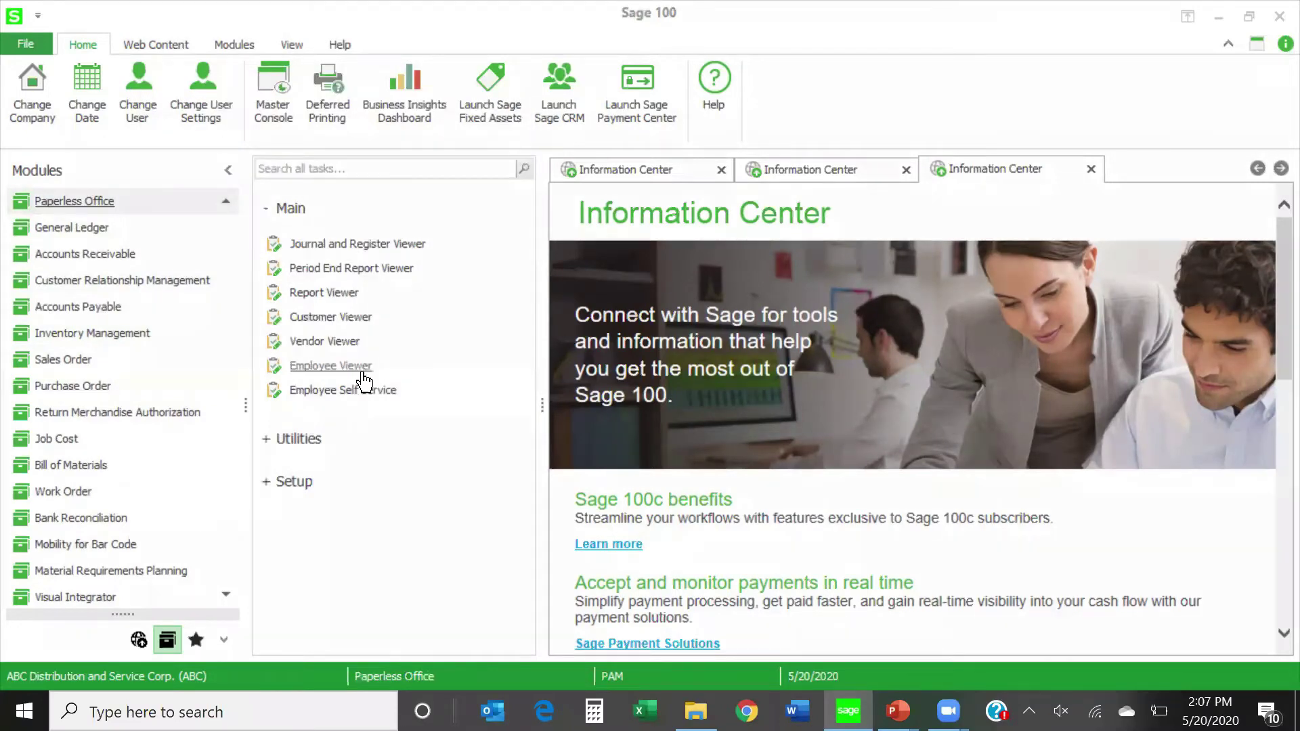
click(298, 482)
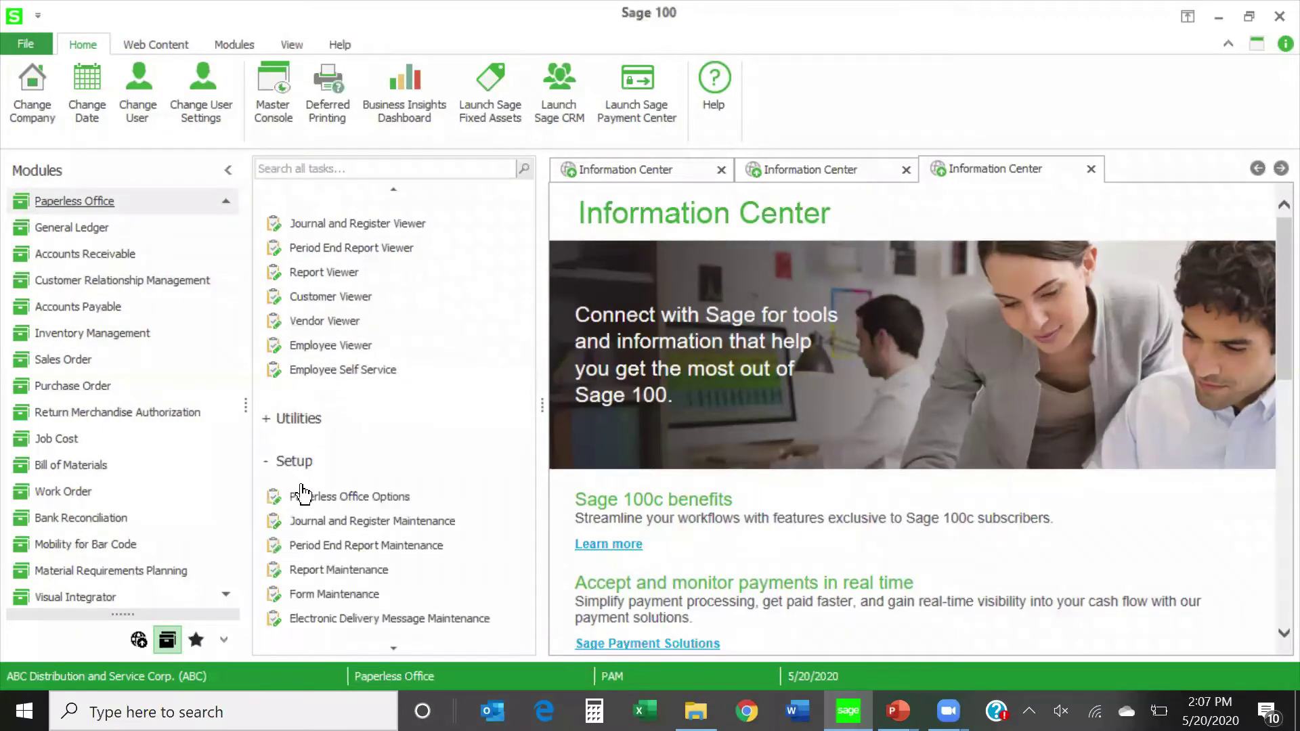
click(324, 596)
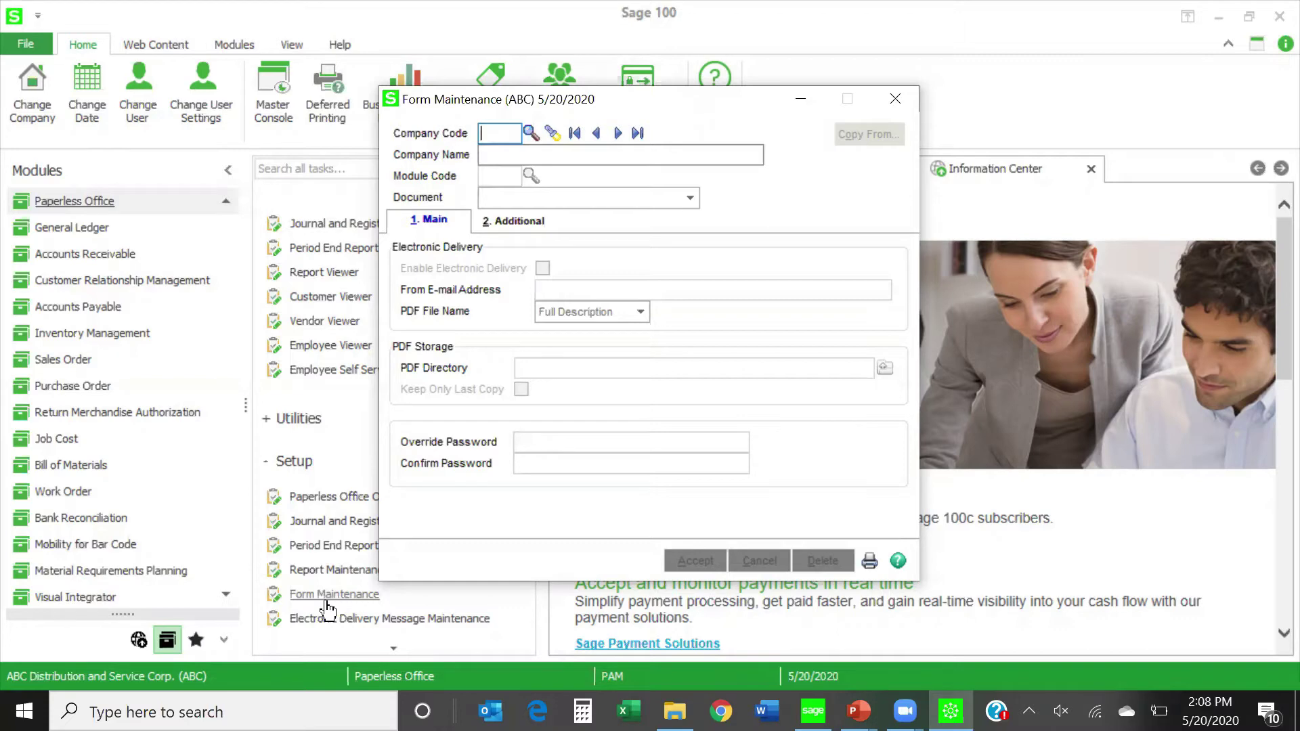
click(904, 97)
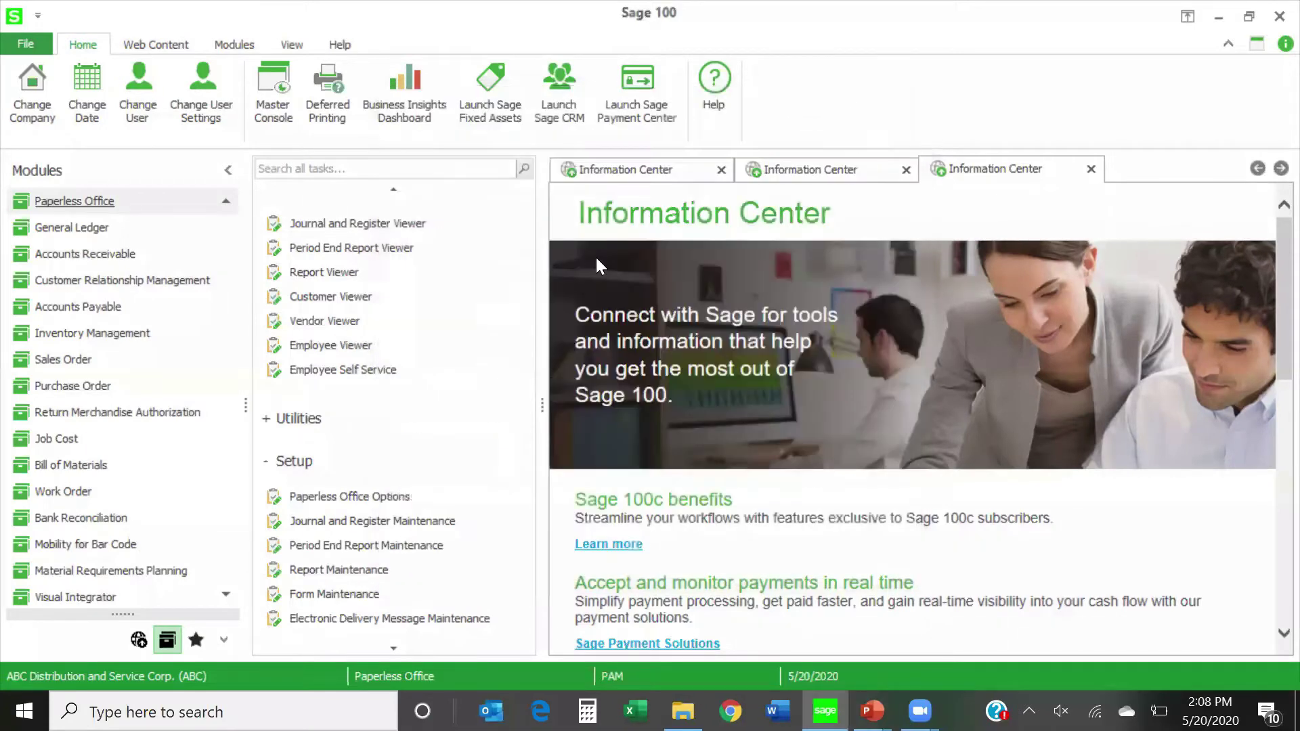
Open Expense Distribution Table Maintenance from the Accounts Payable setup tasks.
scroll(483, 360, up, 1)
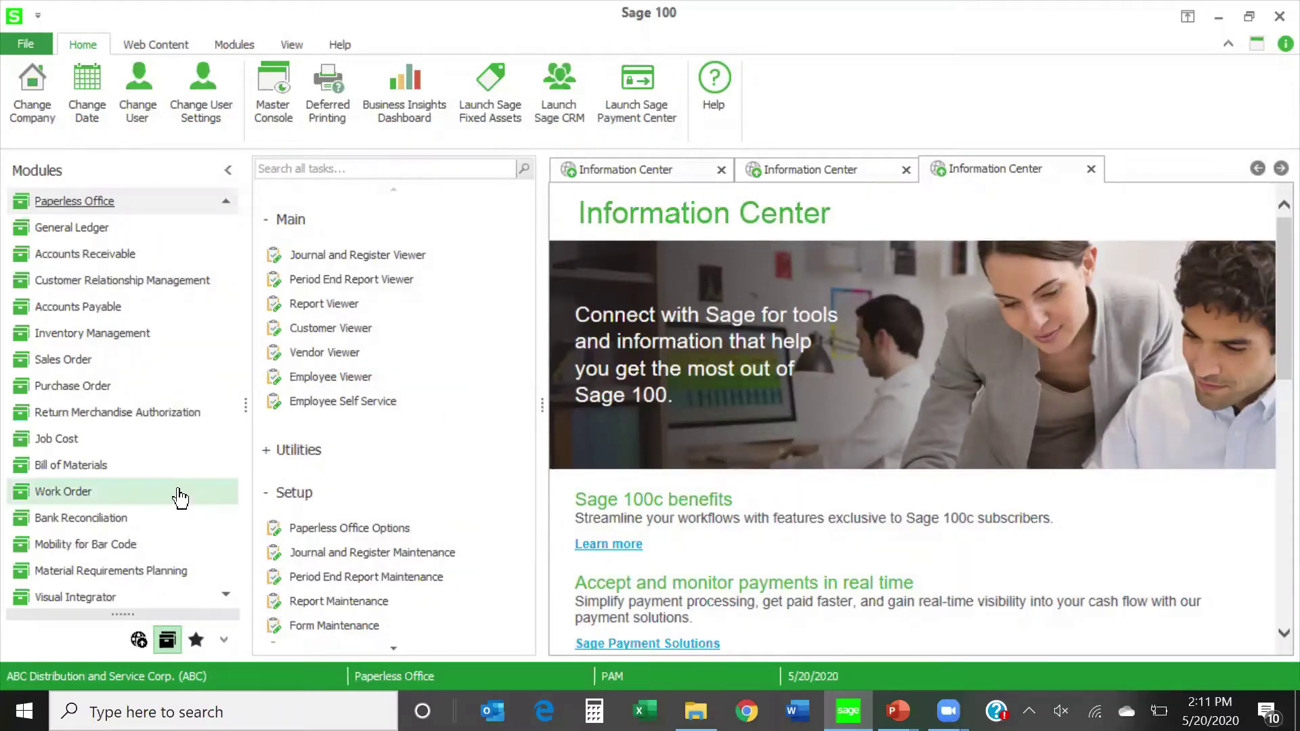
click(91, 311)
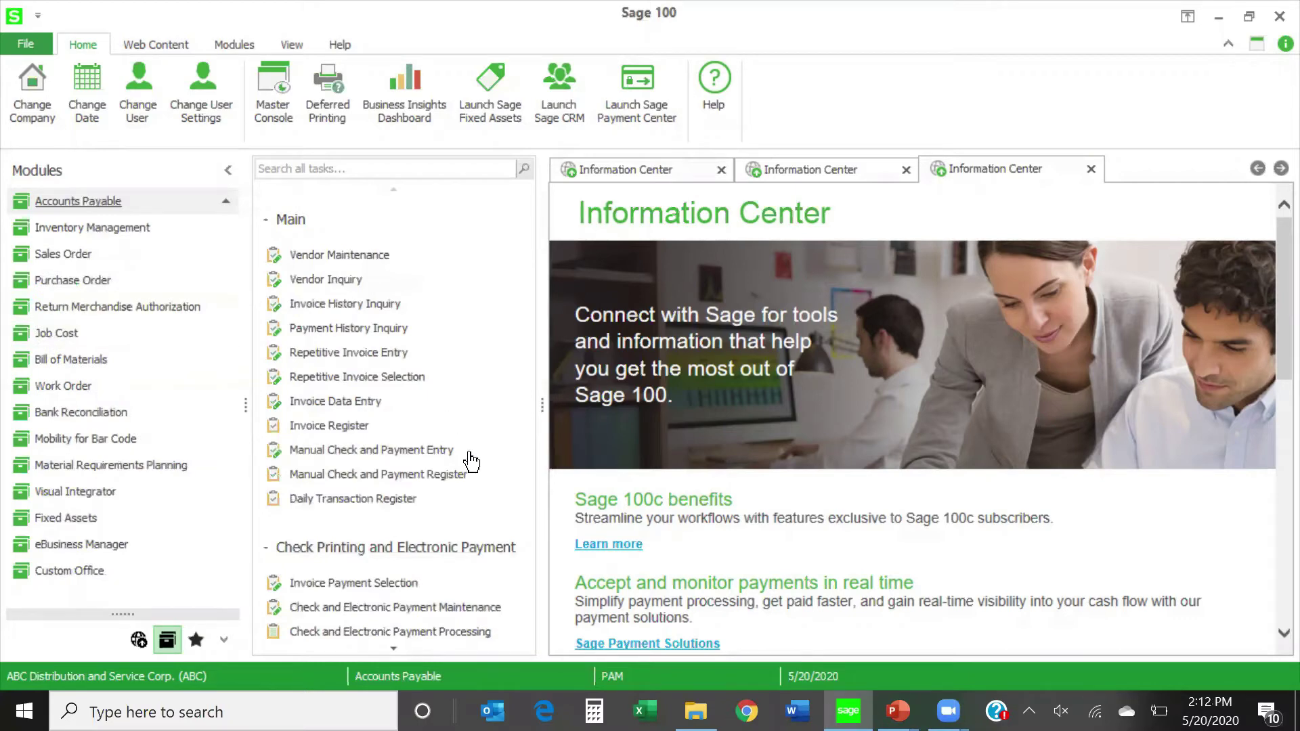
scroll(472, 462, down, 3)
scroll(447, 545, down, 3)
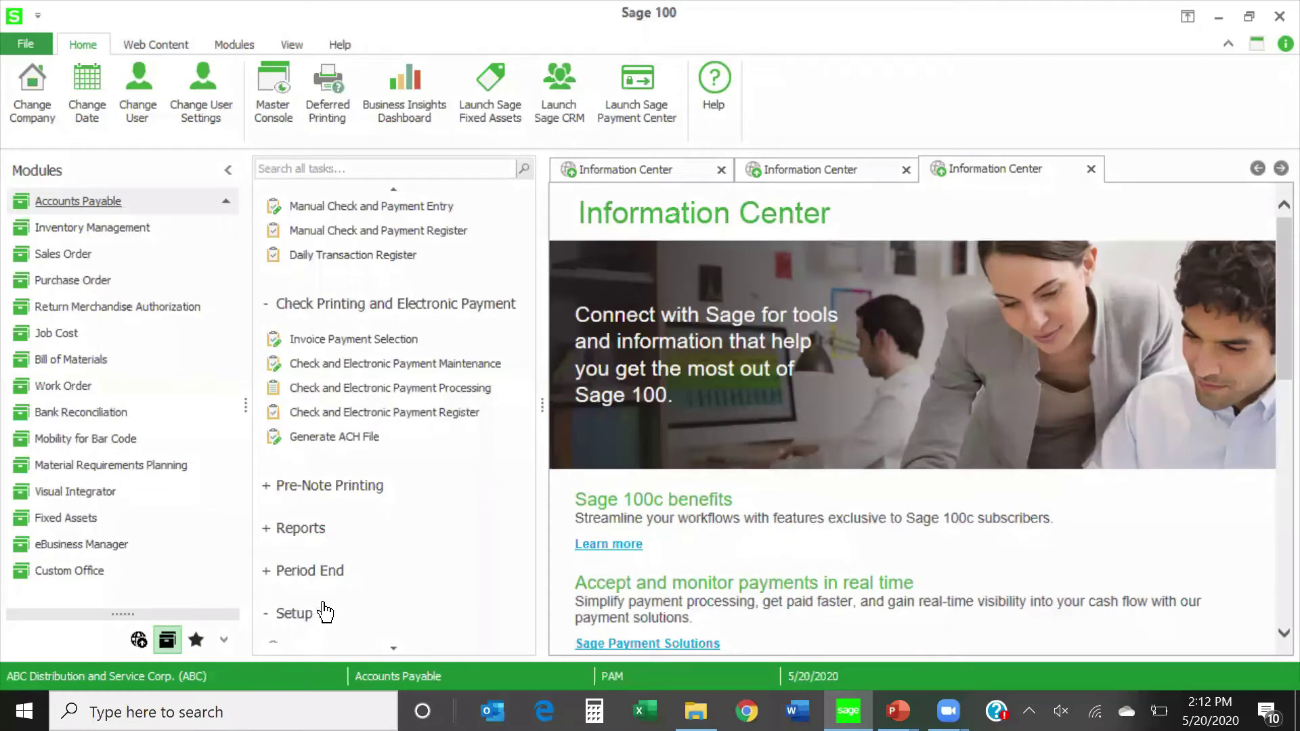
scroll(325, 613, down, 3)
scroll(475, 564, down, 3)
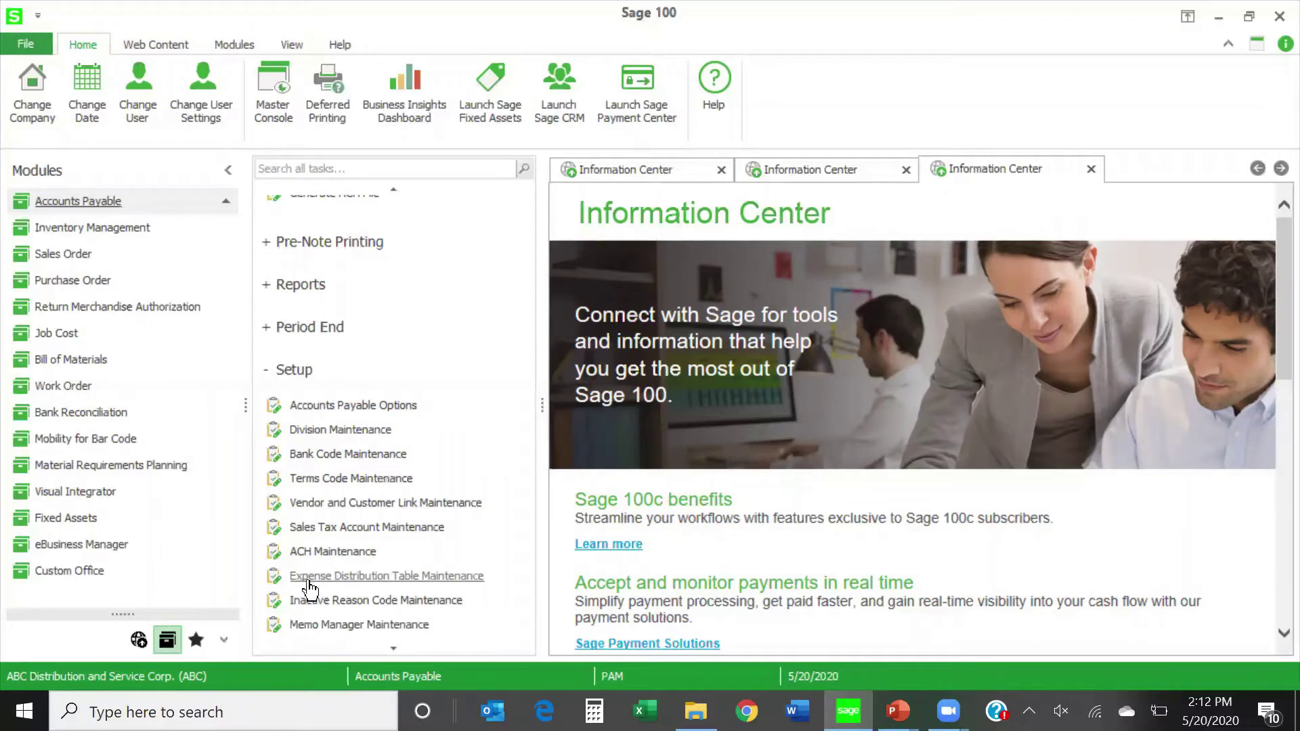
click(360, 581)
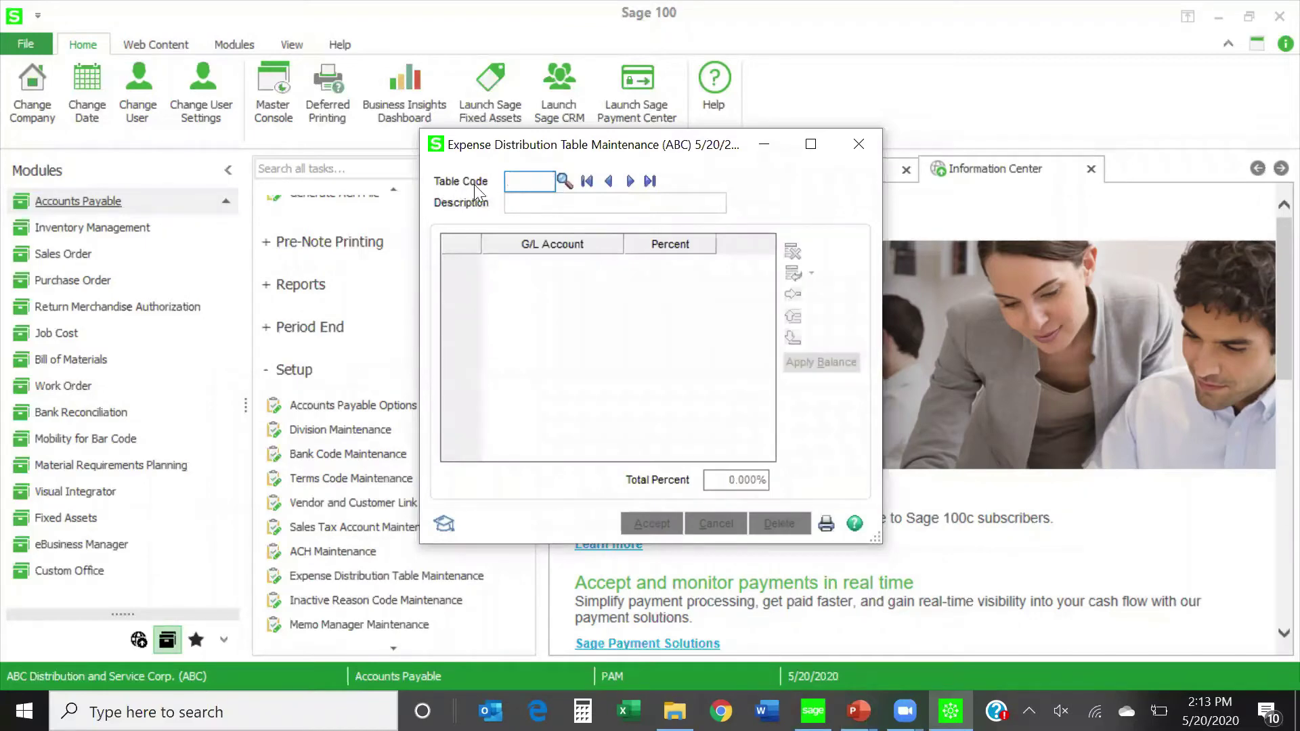
Load the TEL expense distribution table, examine its G/L accounts and percentages, accept it and close the maintenance window.
click(563, 182)
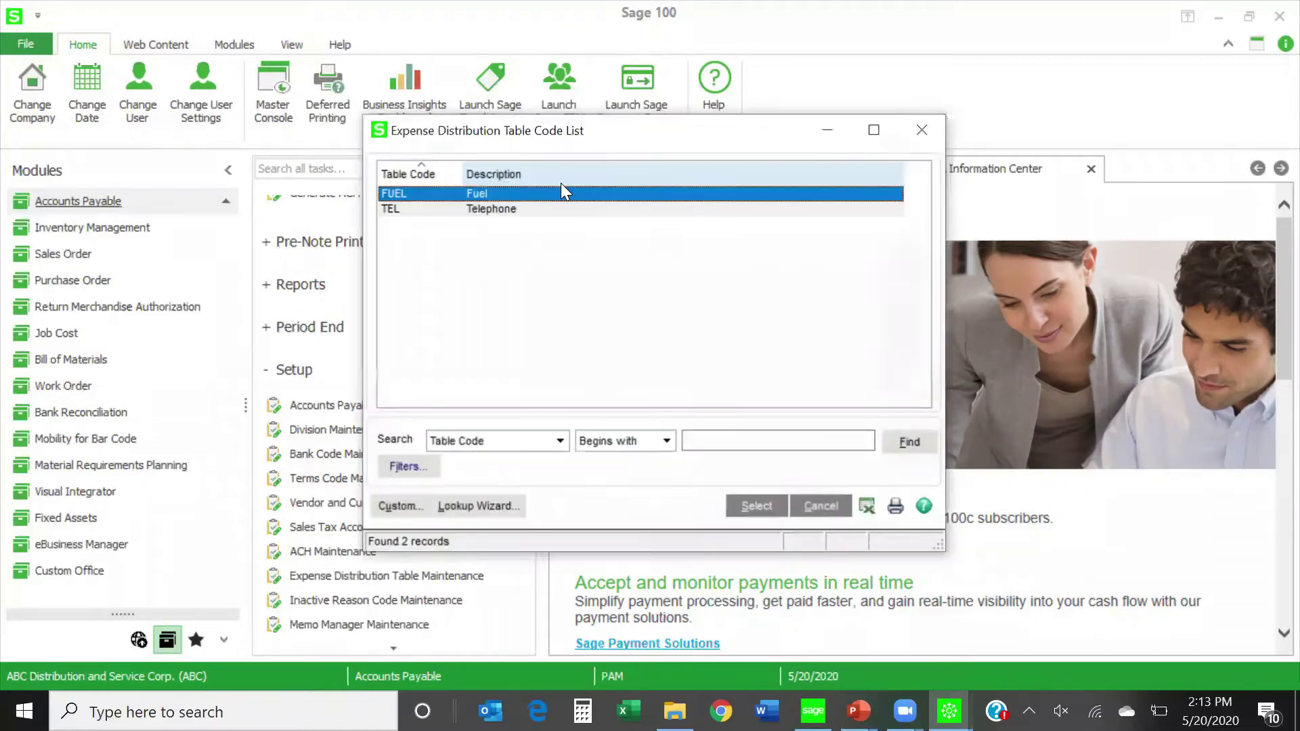
double_click(484, 211)
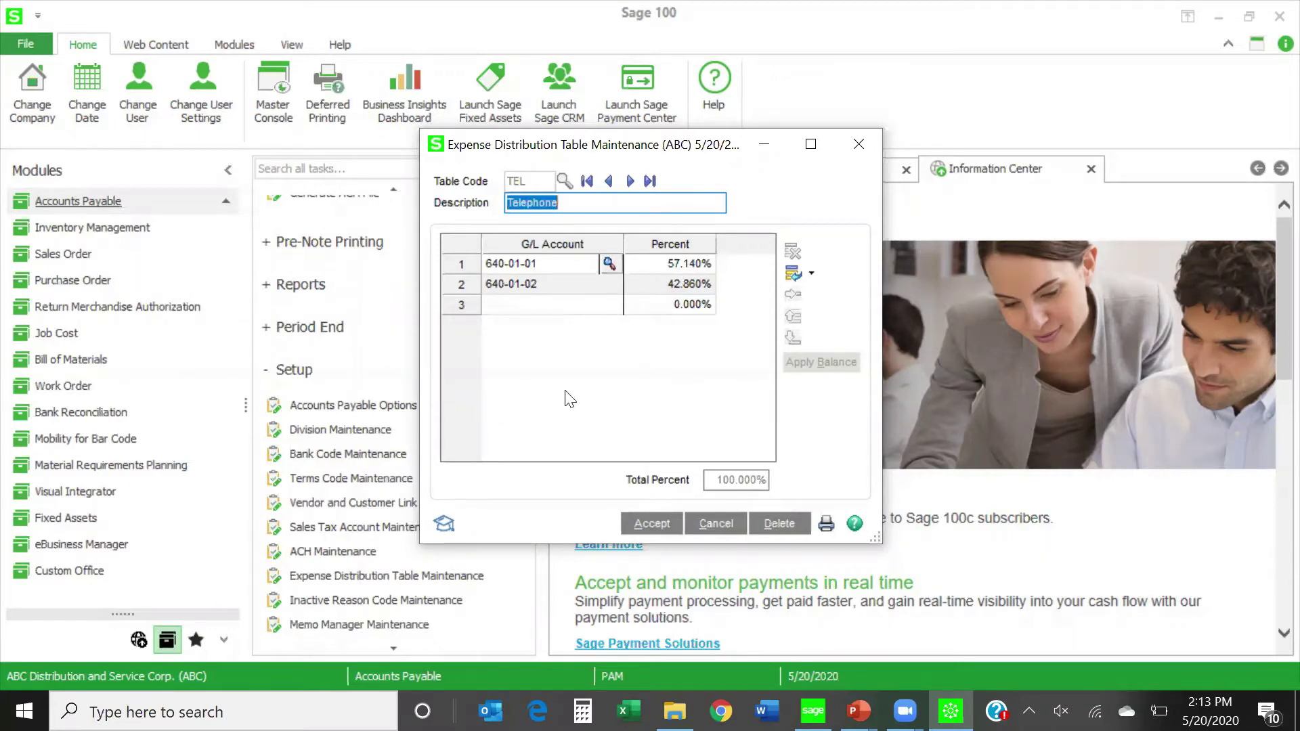
click(647, 524)
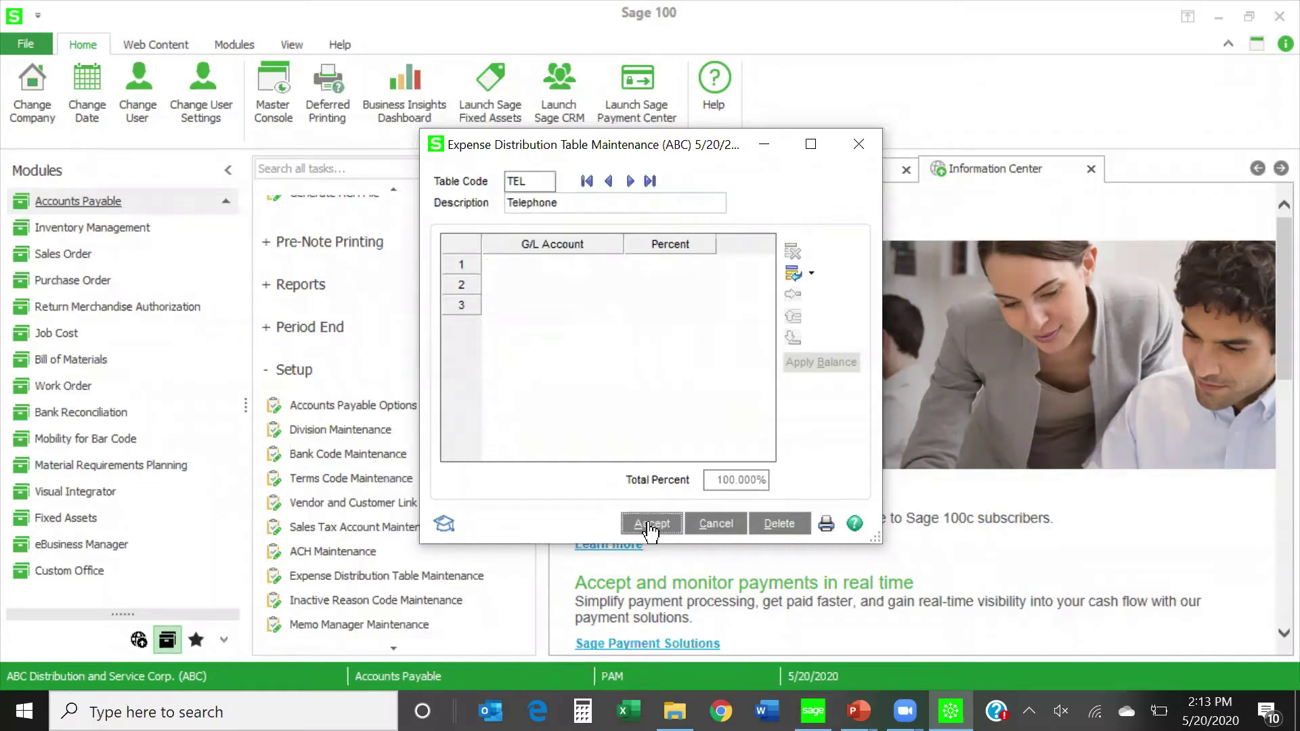
click(872, 147)
Open the Airway Property vendor record and assign TEL as its default expense distribution table.
scroll(451, 367, up, 3)
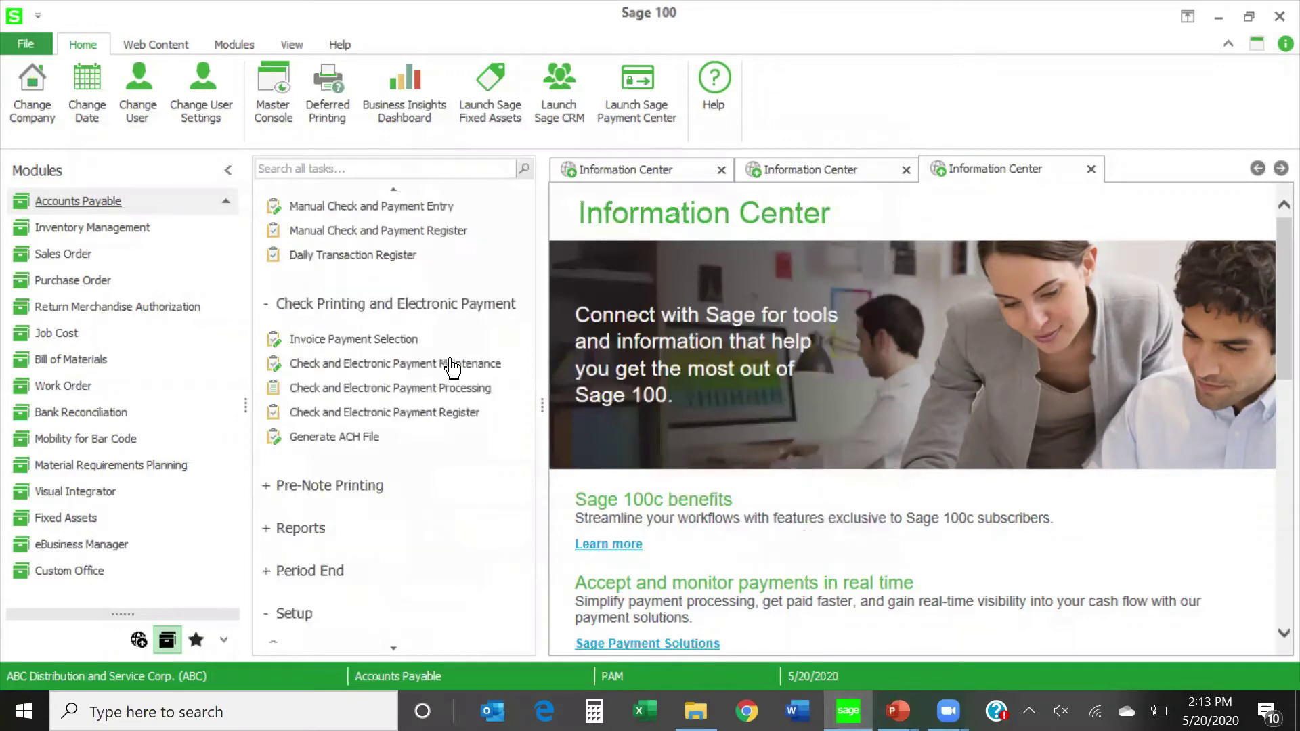
scroll(451, 367, up, 3)
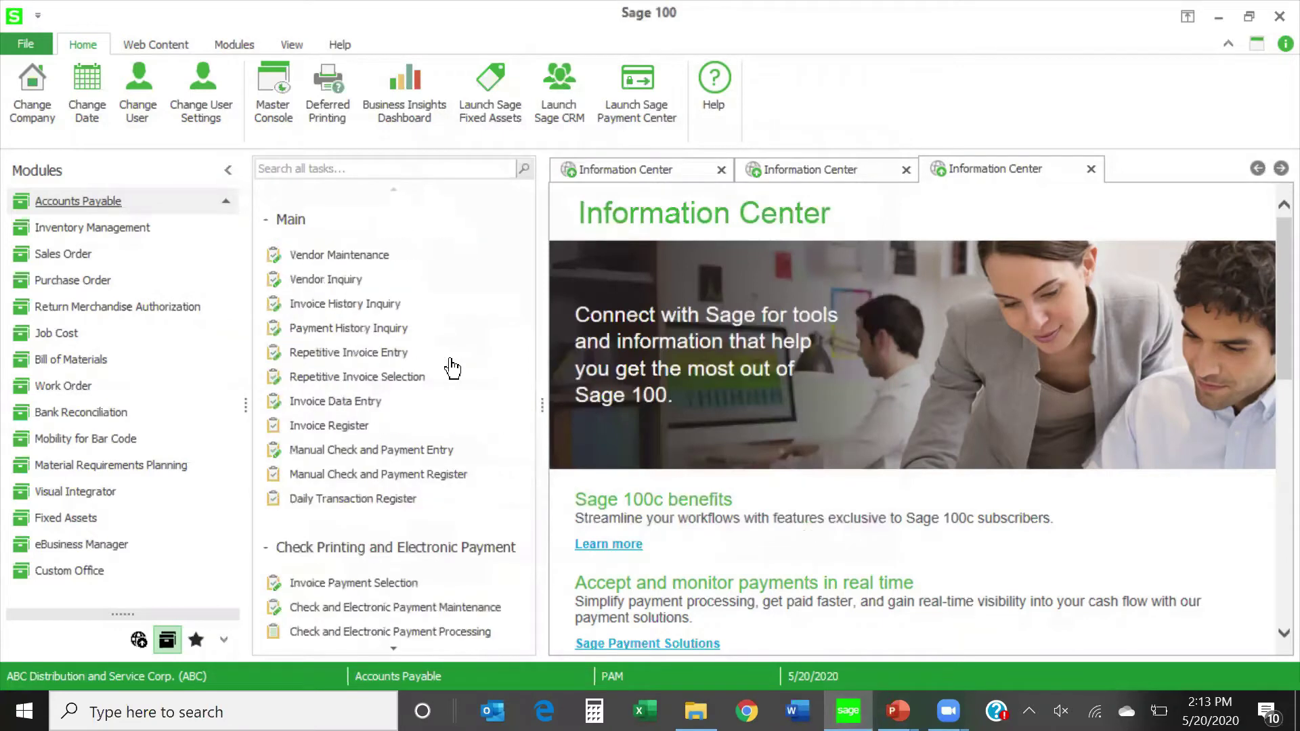
click(363, 256)
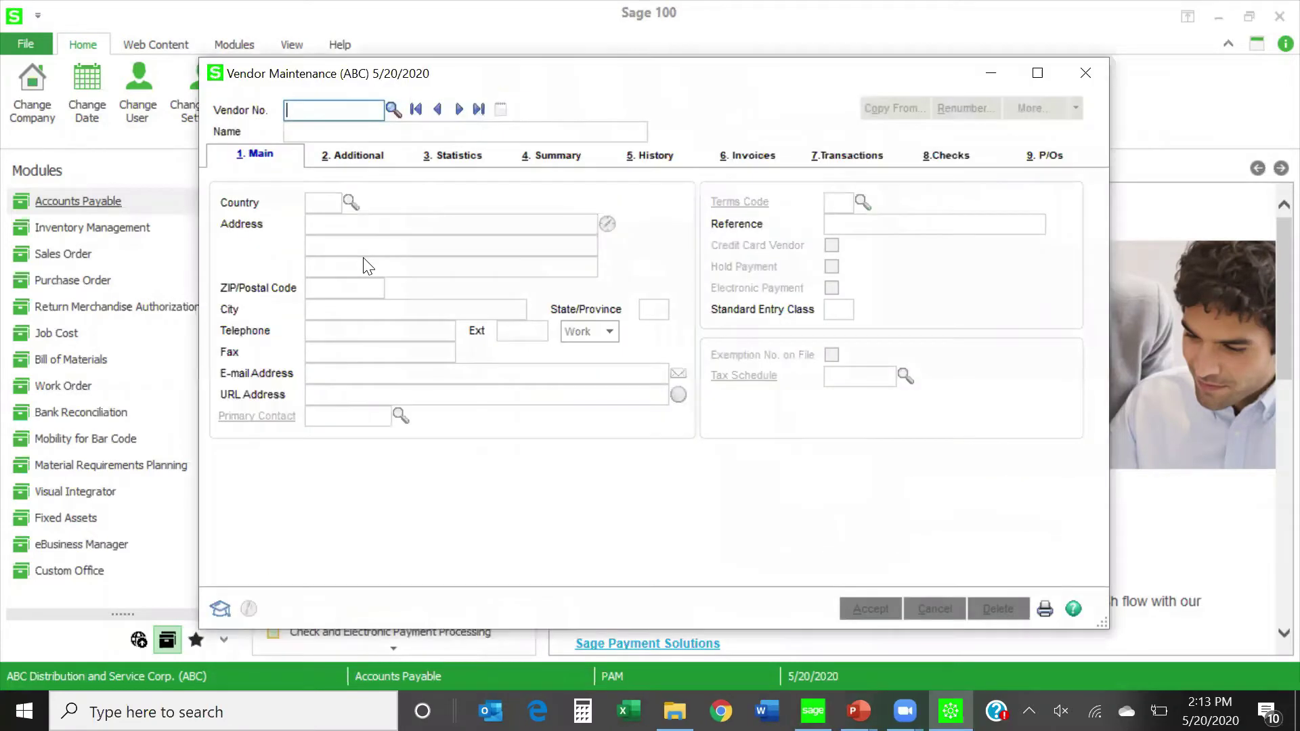
click(459, 109)
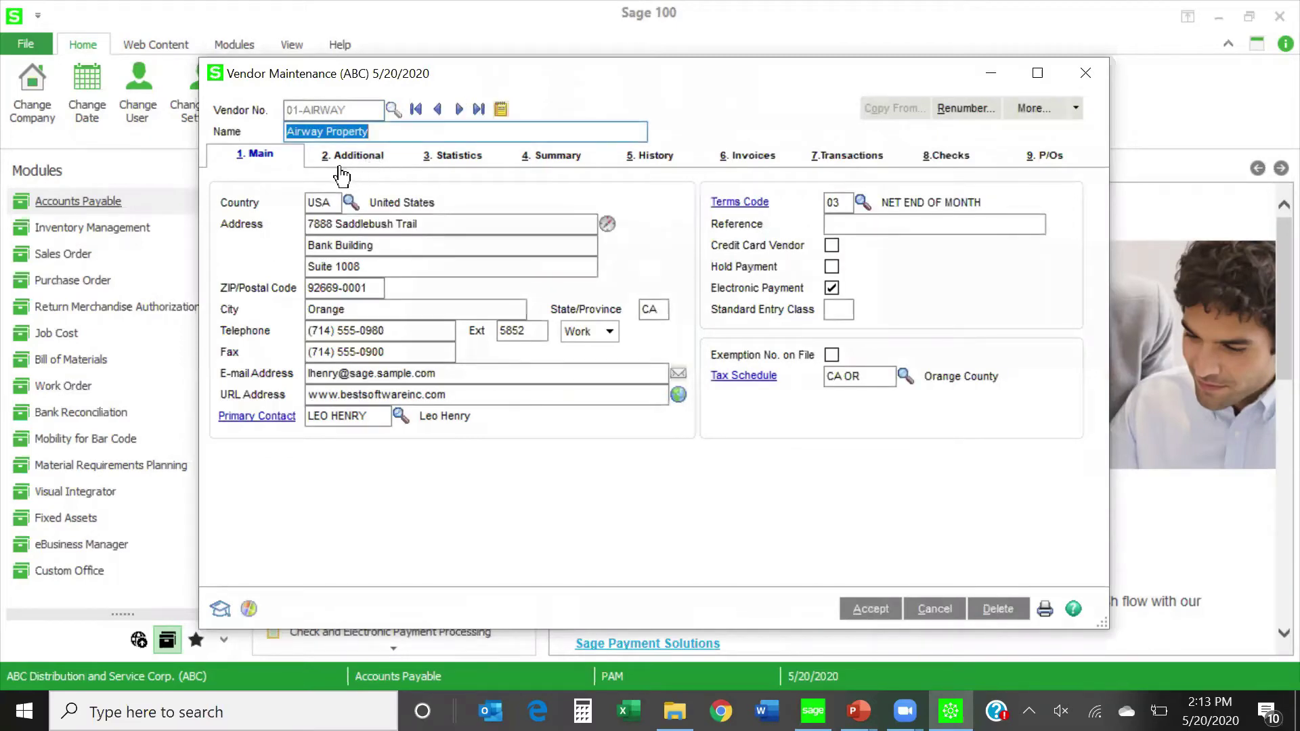
click(358, 156)
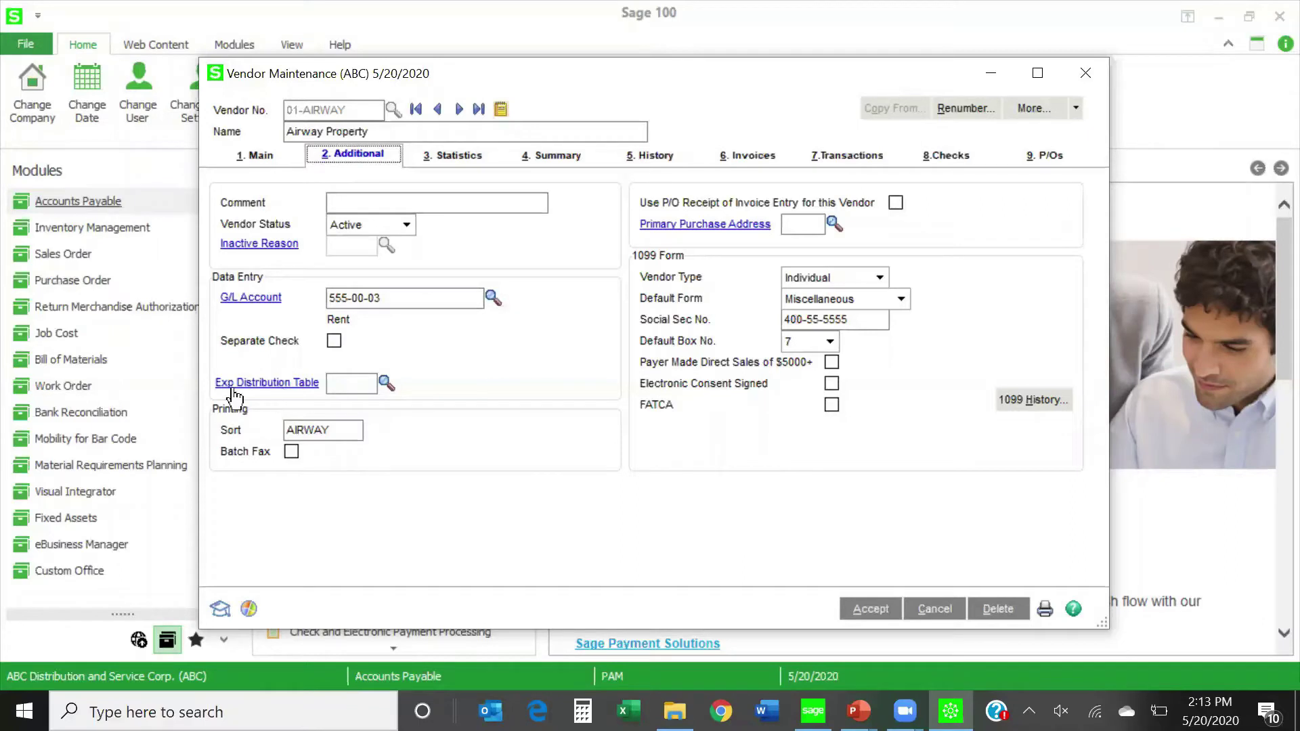
click(388, 387)
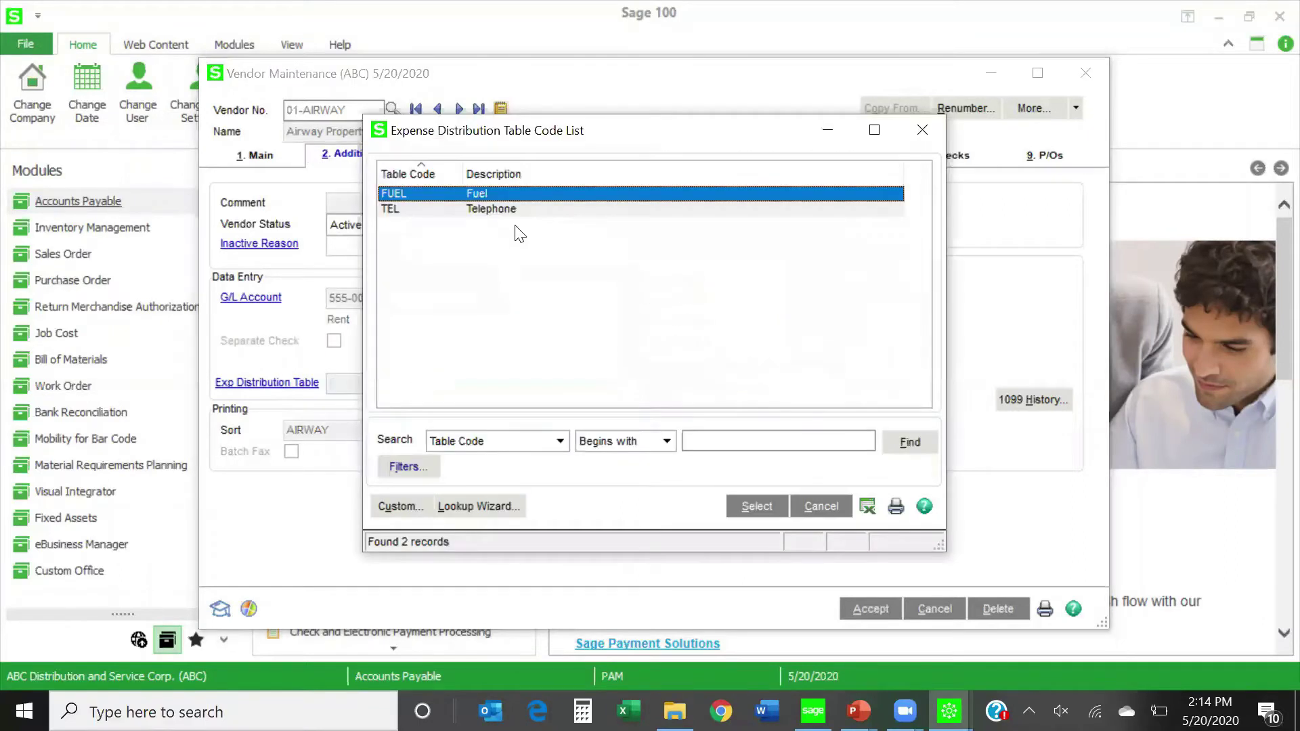
click(521, 211)
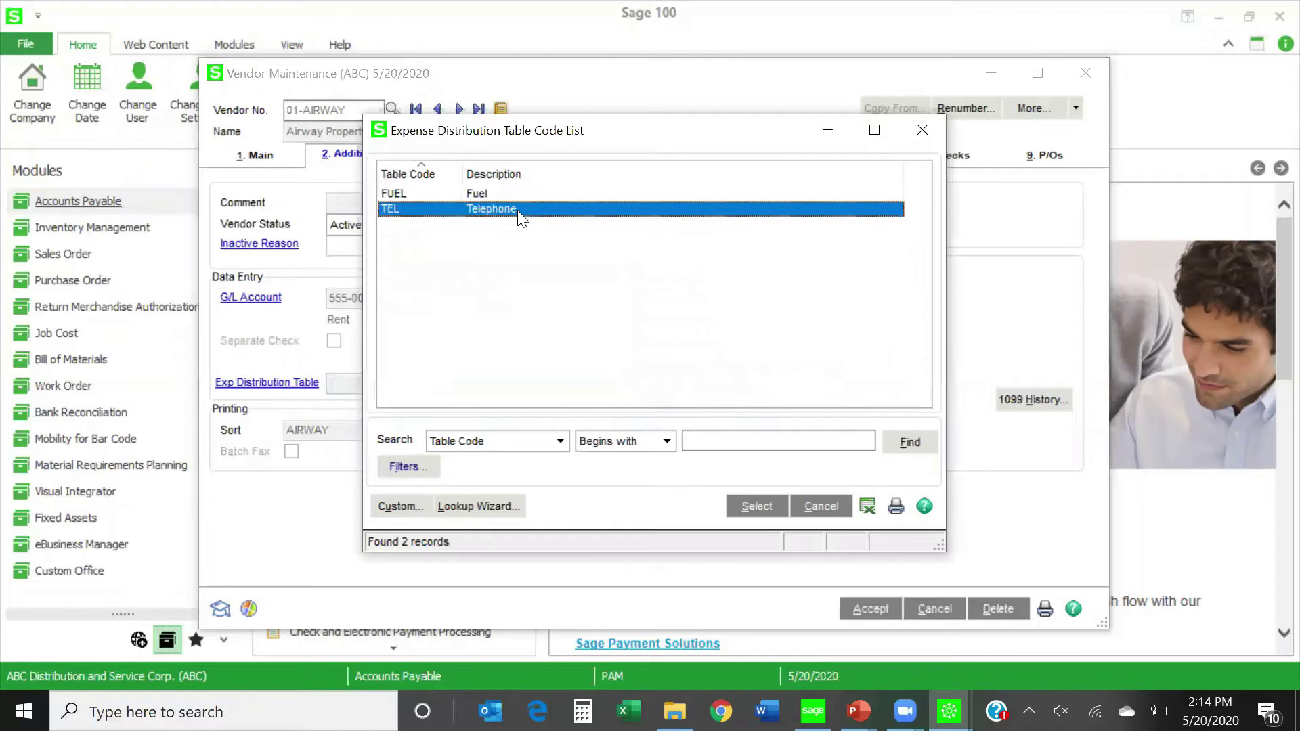
click(754, 508)
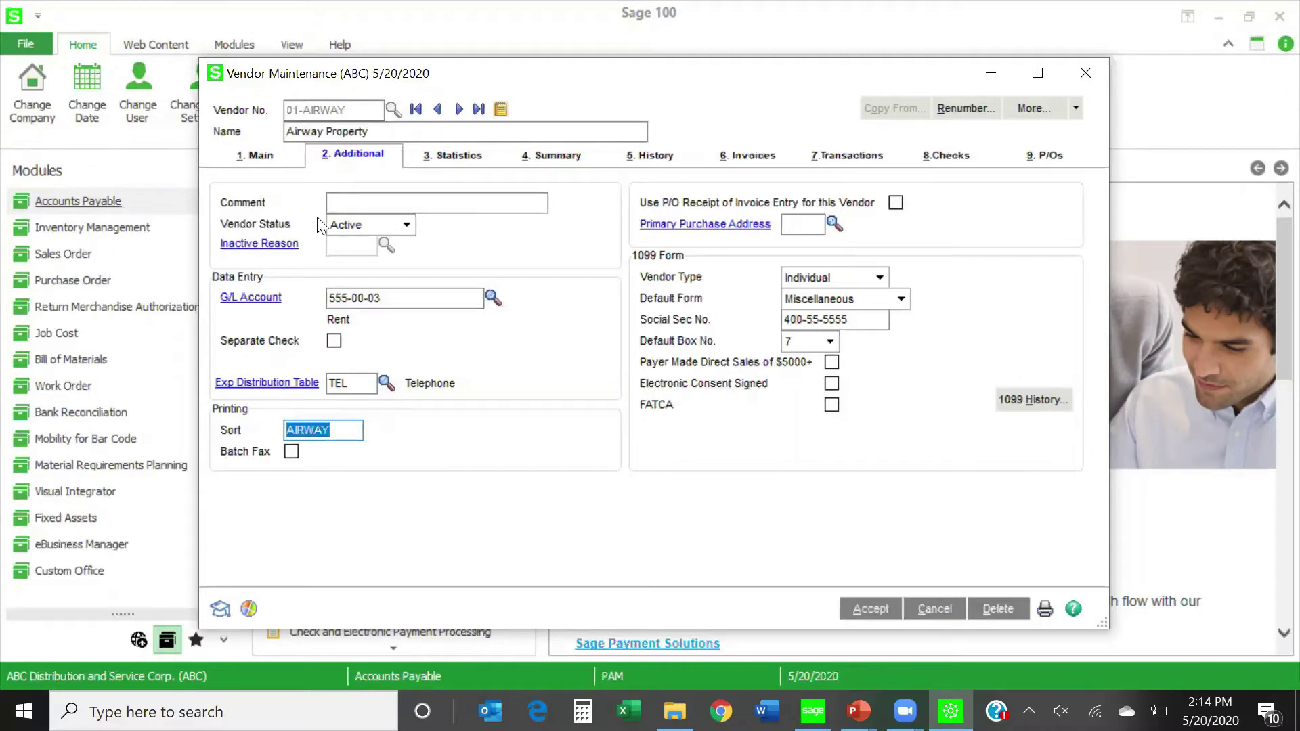
Clear the vendor's expense distribution table, discard the vendor edits and close Vendor Maintenance.
click(352, 386)
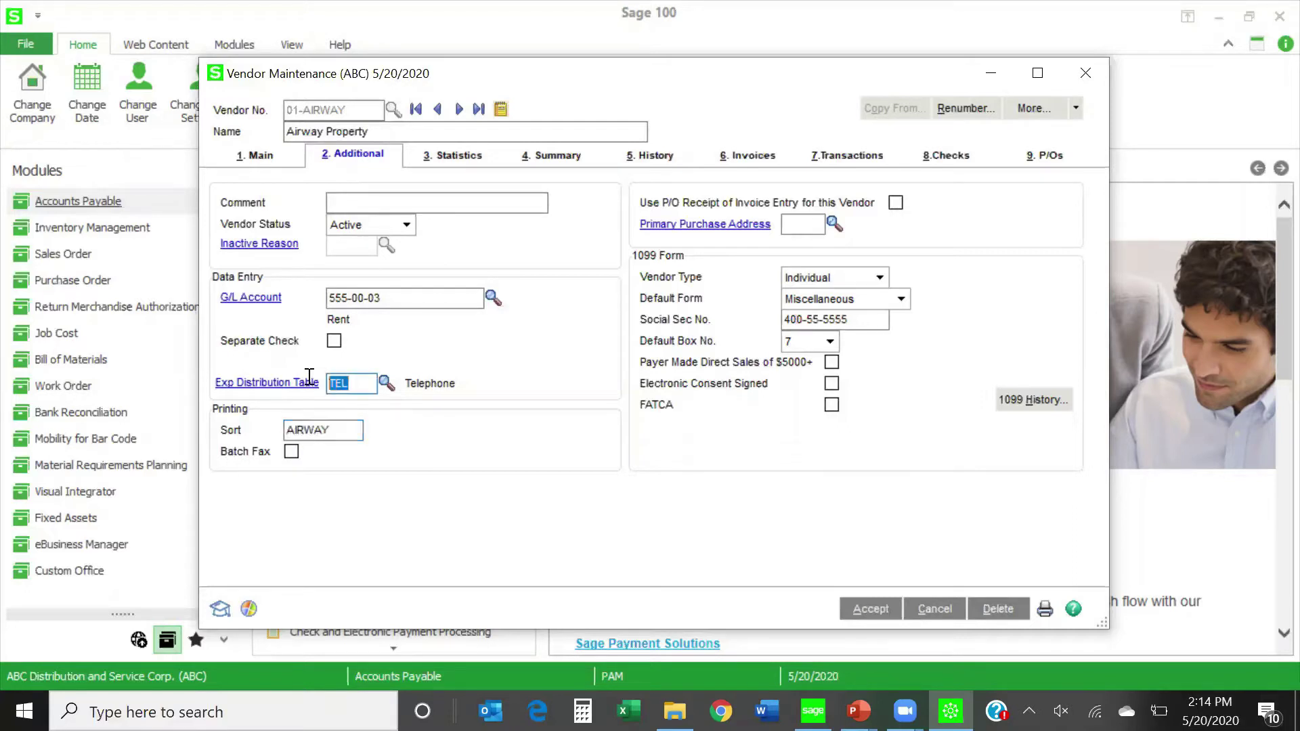
key(Delete)
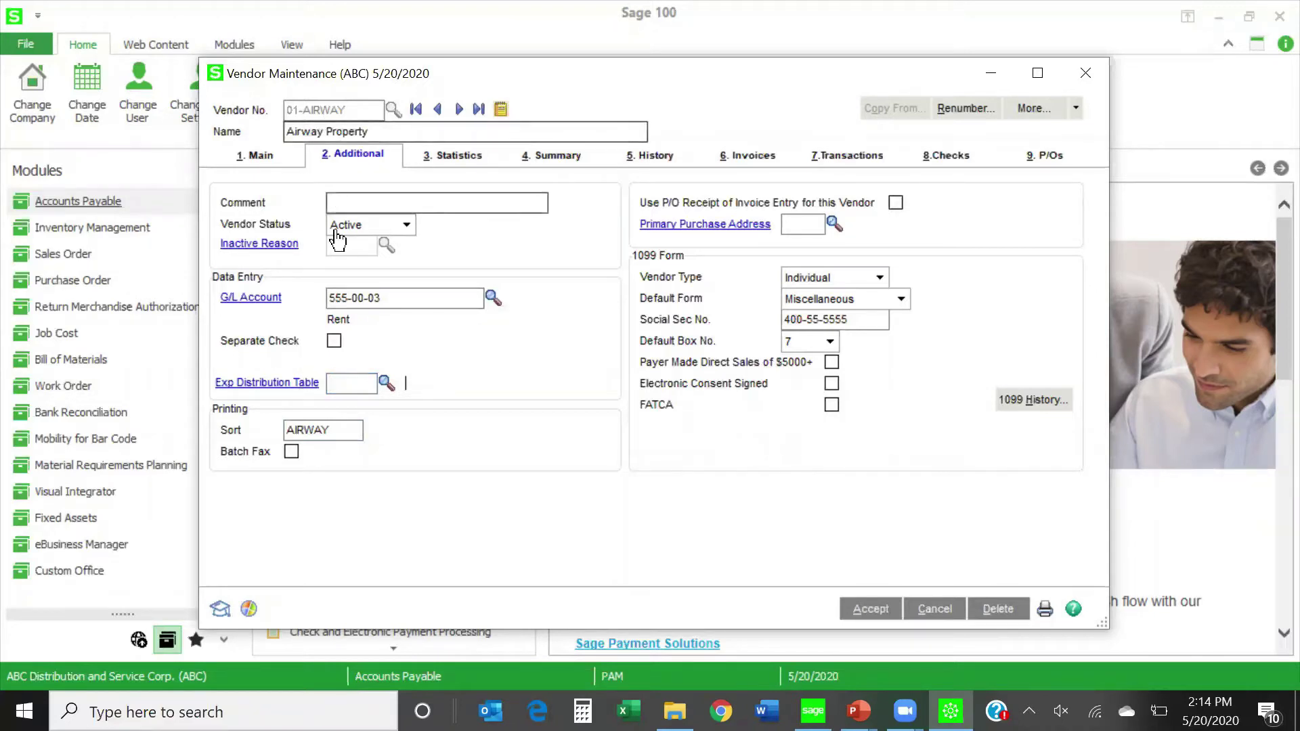
click(940, 612)
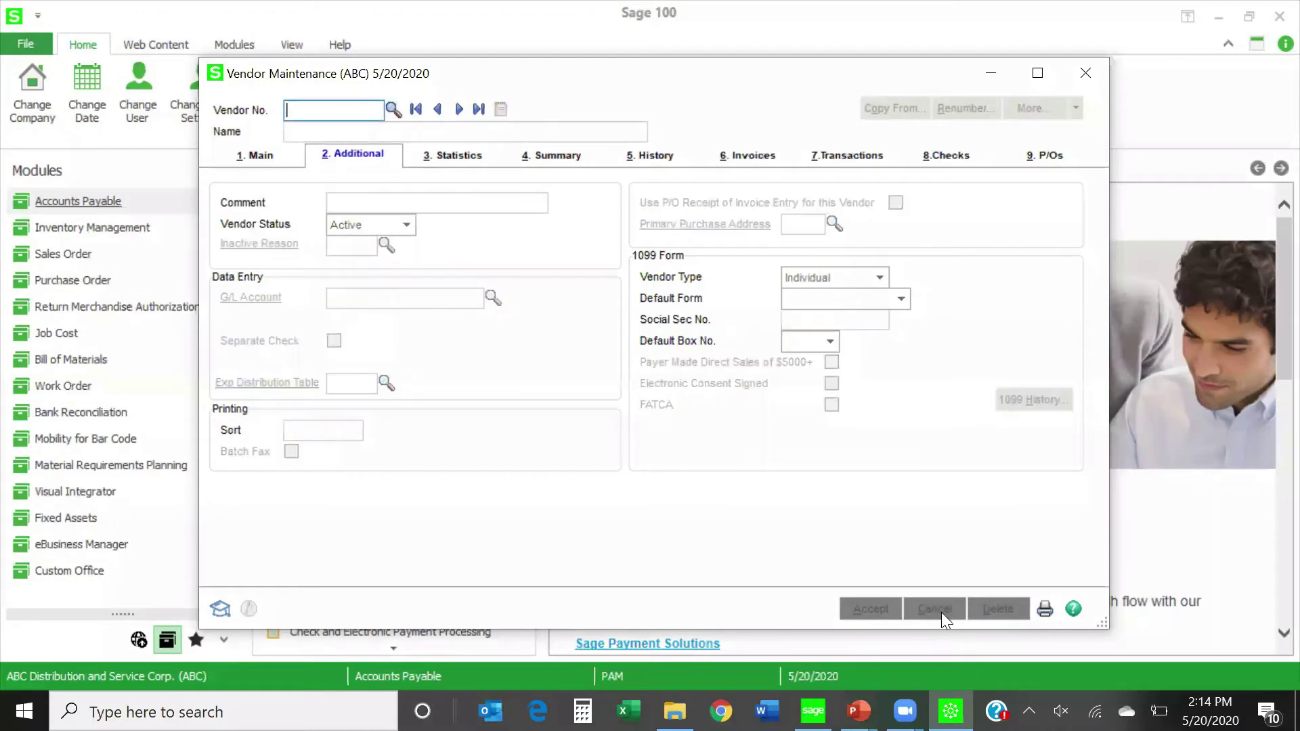
click(1085, 73)
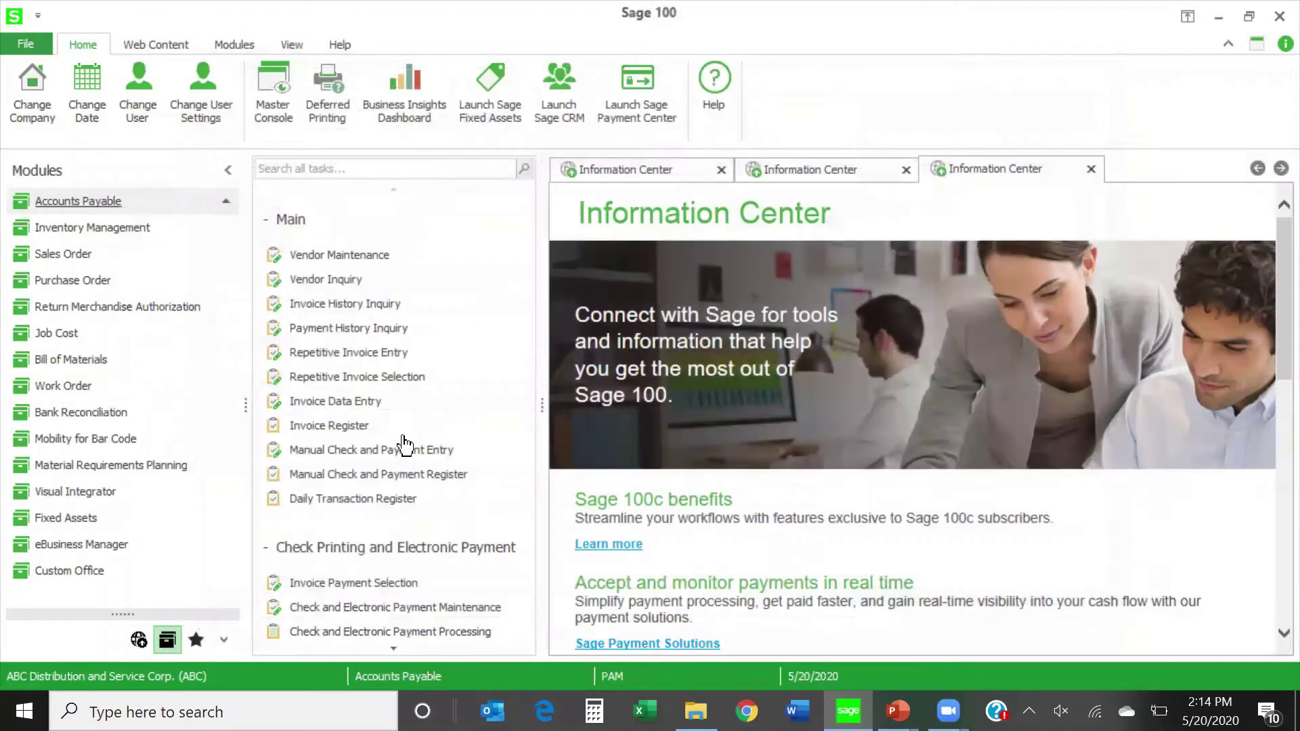
Start invoice 98856 for Airway Property in A/P Invoice Data Entry with an invoice amount of 1000.
click(356, 404)
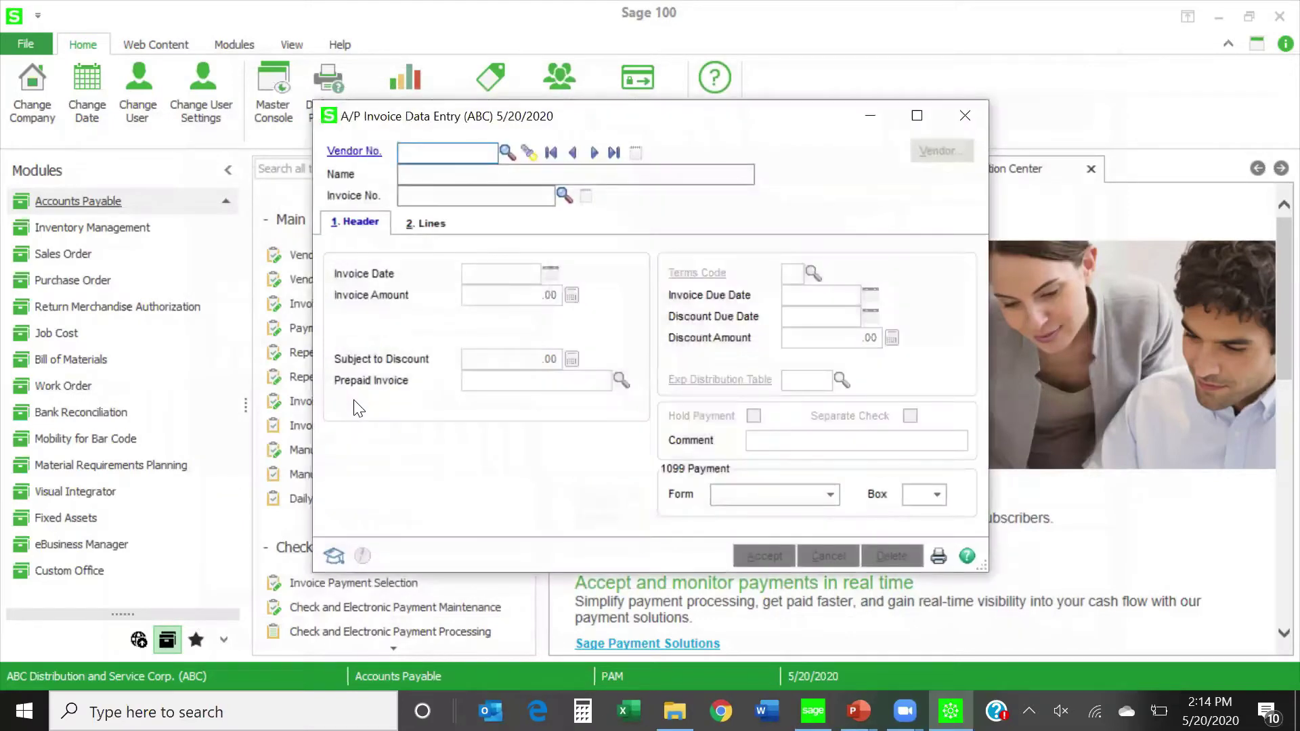
click(512, 154)
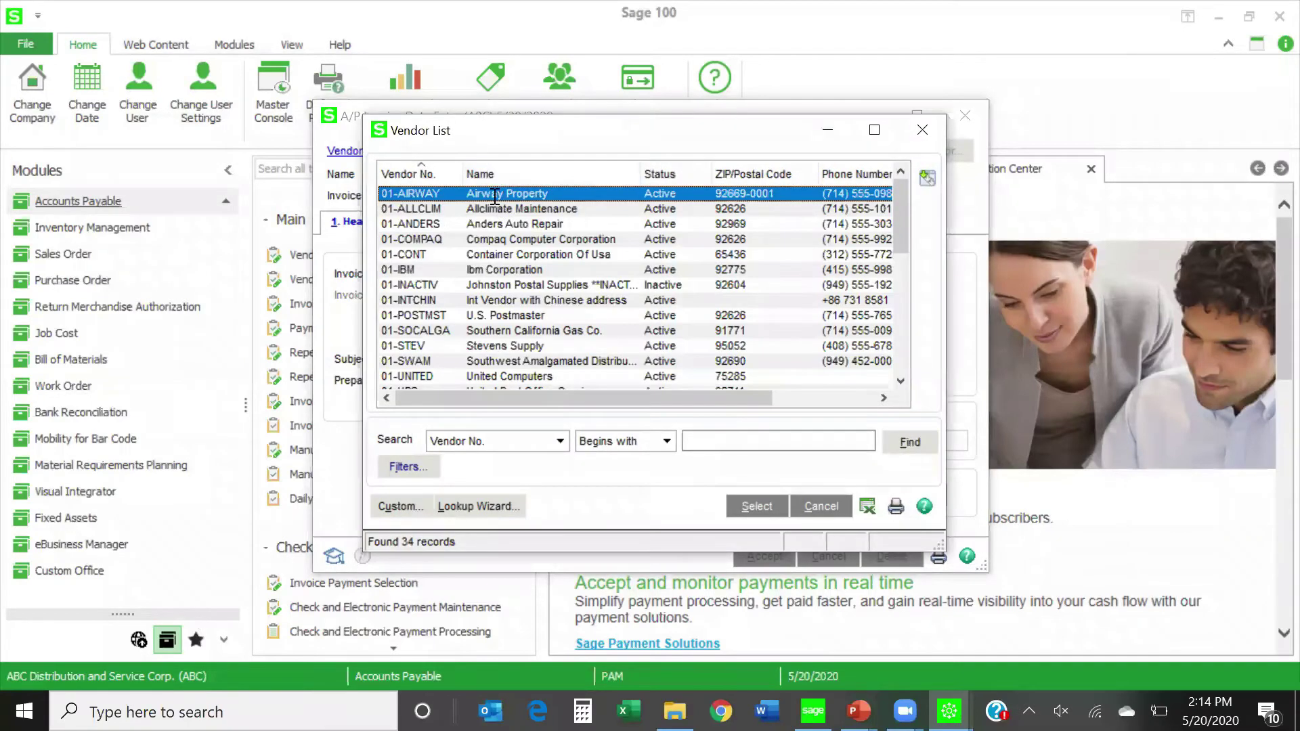
double_click(499, 194)
text(98856)
key(Tab)
click(518, 293)
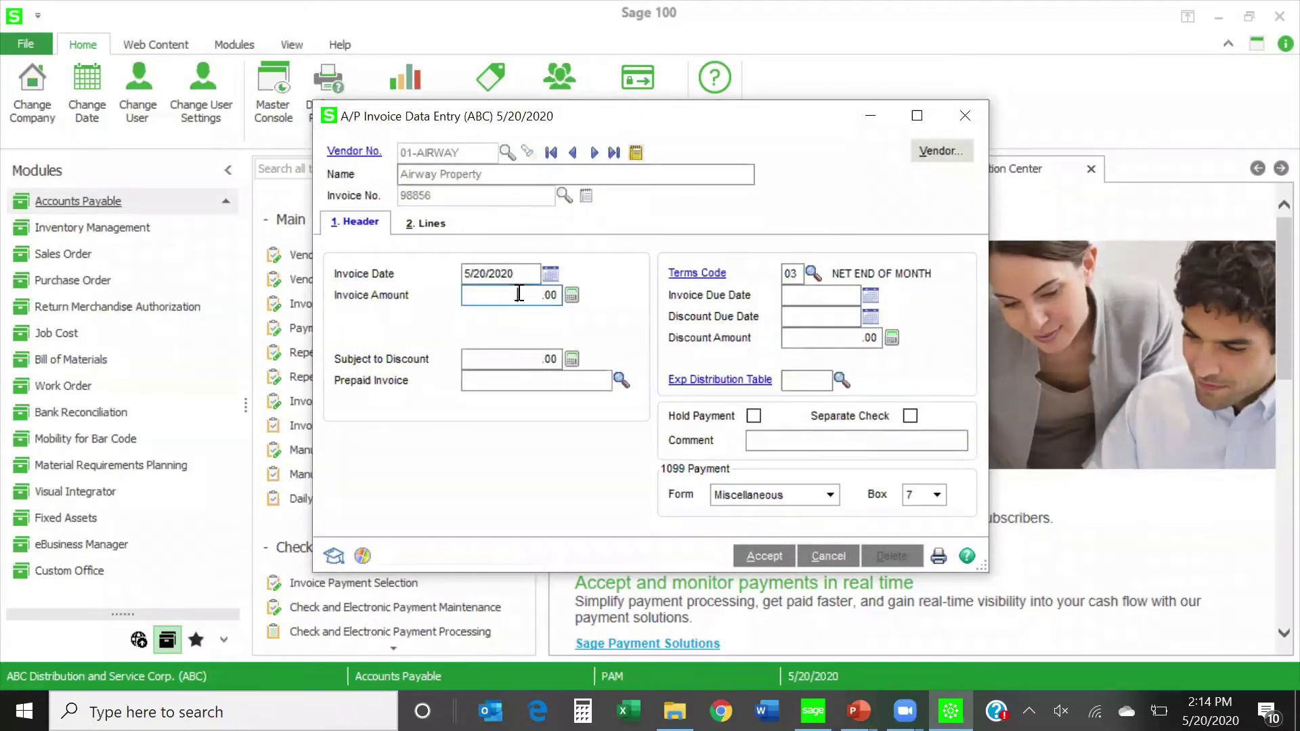
text(1000)
Apply the TEL expense distribution table to the invoice, review the distributed G/L lines, accept the invoice and close data entry.
click(844, 380)
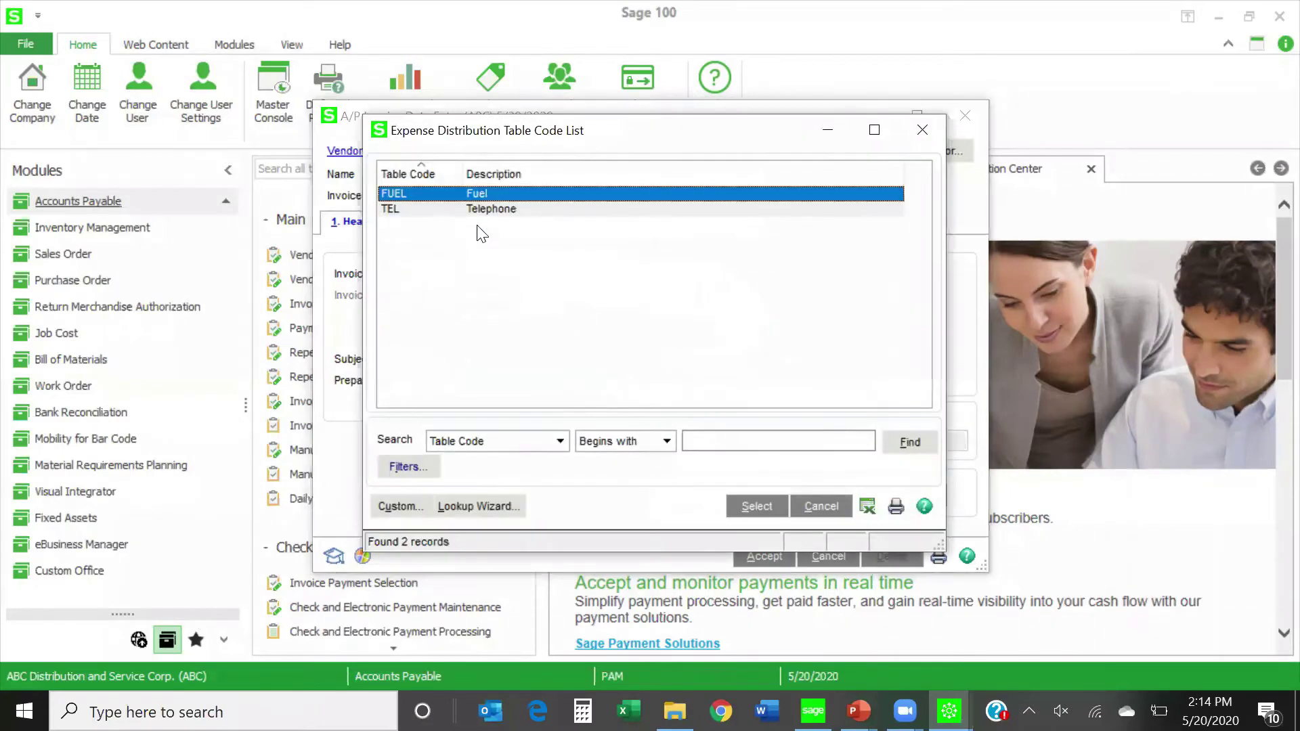
double_click(491, 210)
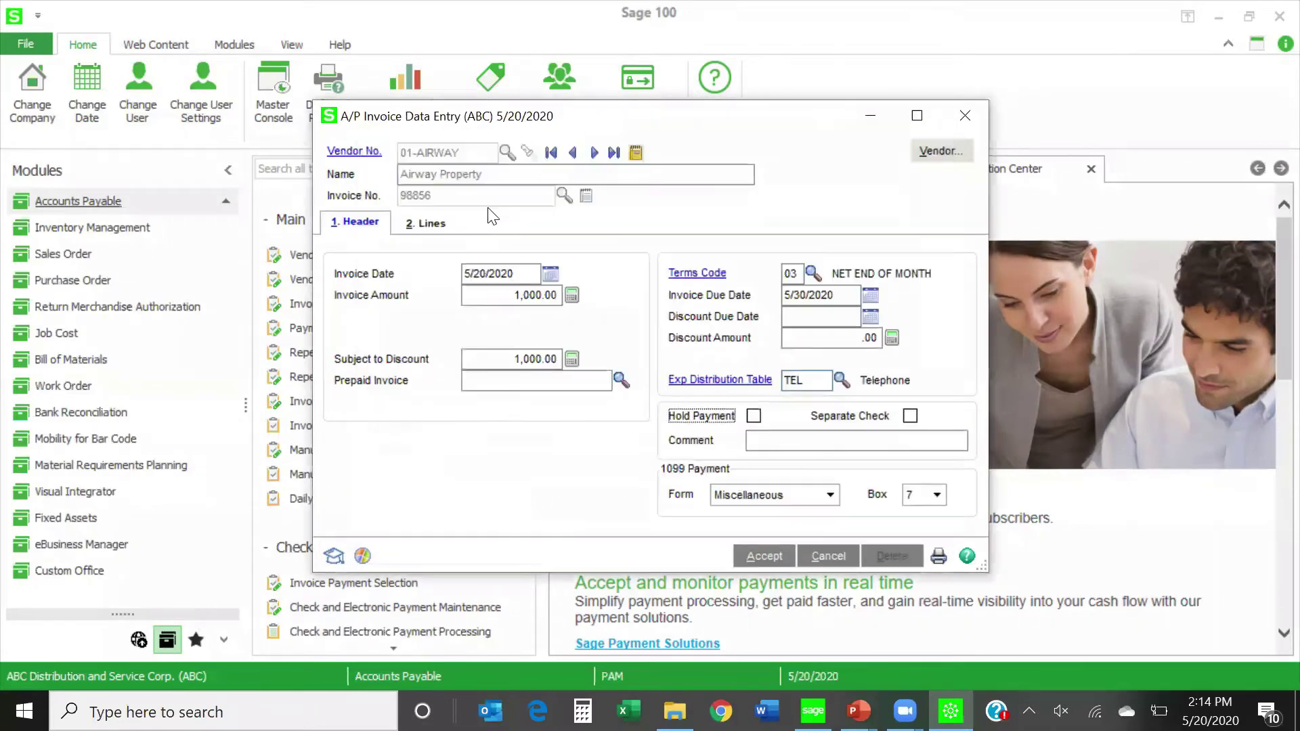
click(433, 226)
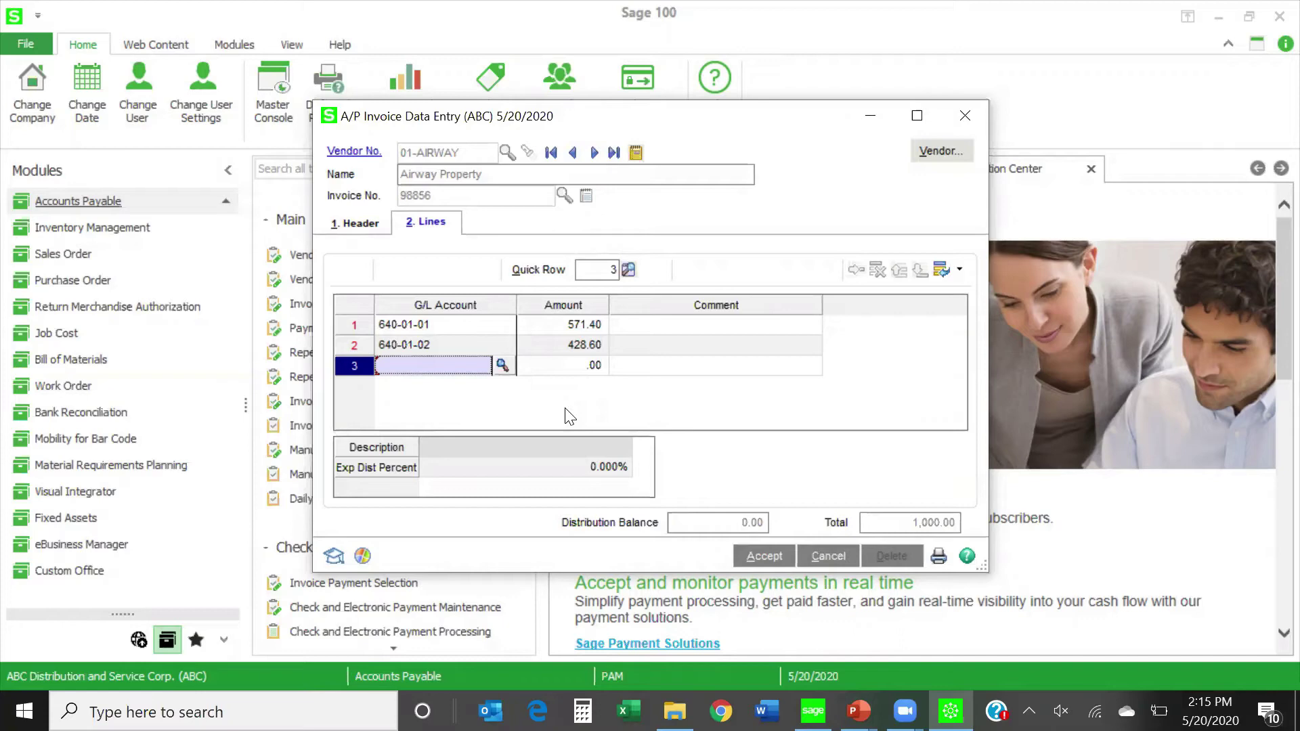
click(756, 558)
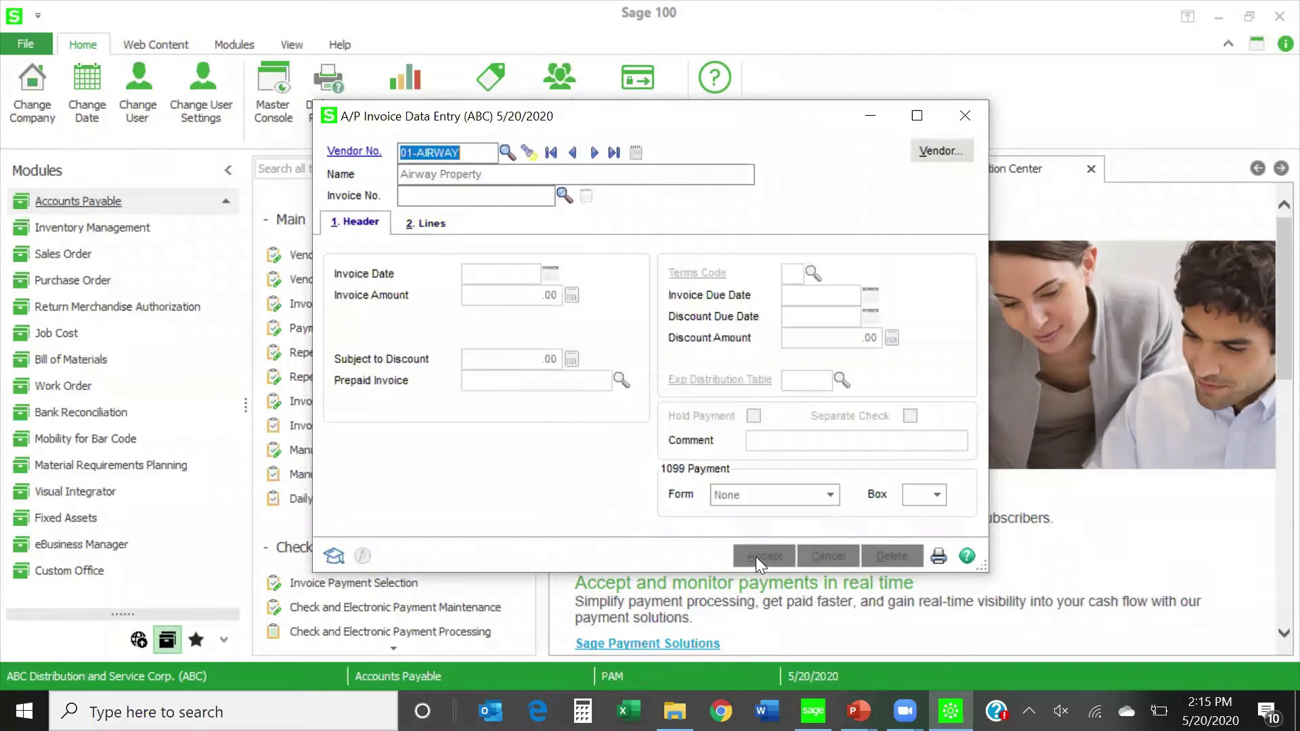
click(958, 121)
Open Expense Distribution Table Maintenance and start a new table with code RENT and description "rent".
scroll(338, 527, down, 8)
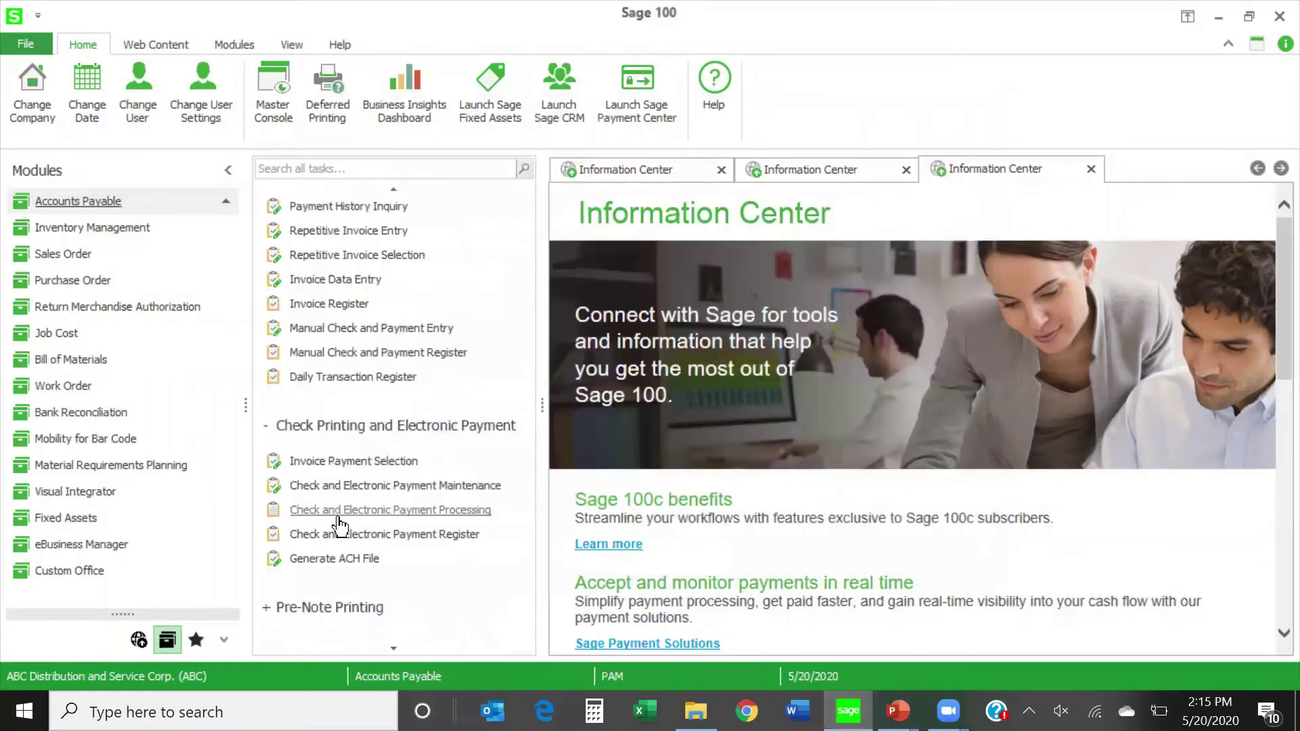
click(327, 575)
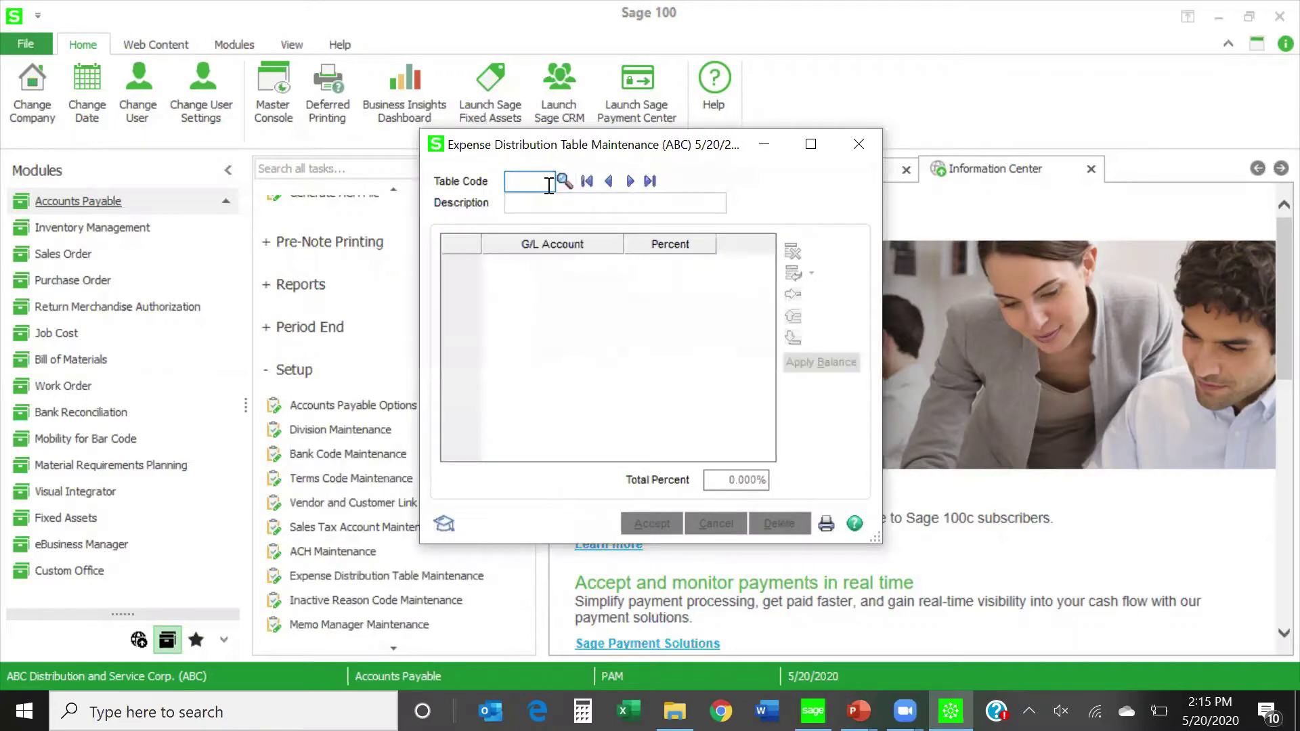
text(RENT)
key(Tab)
text(retn)
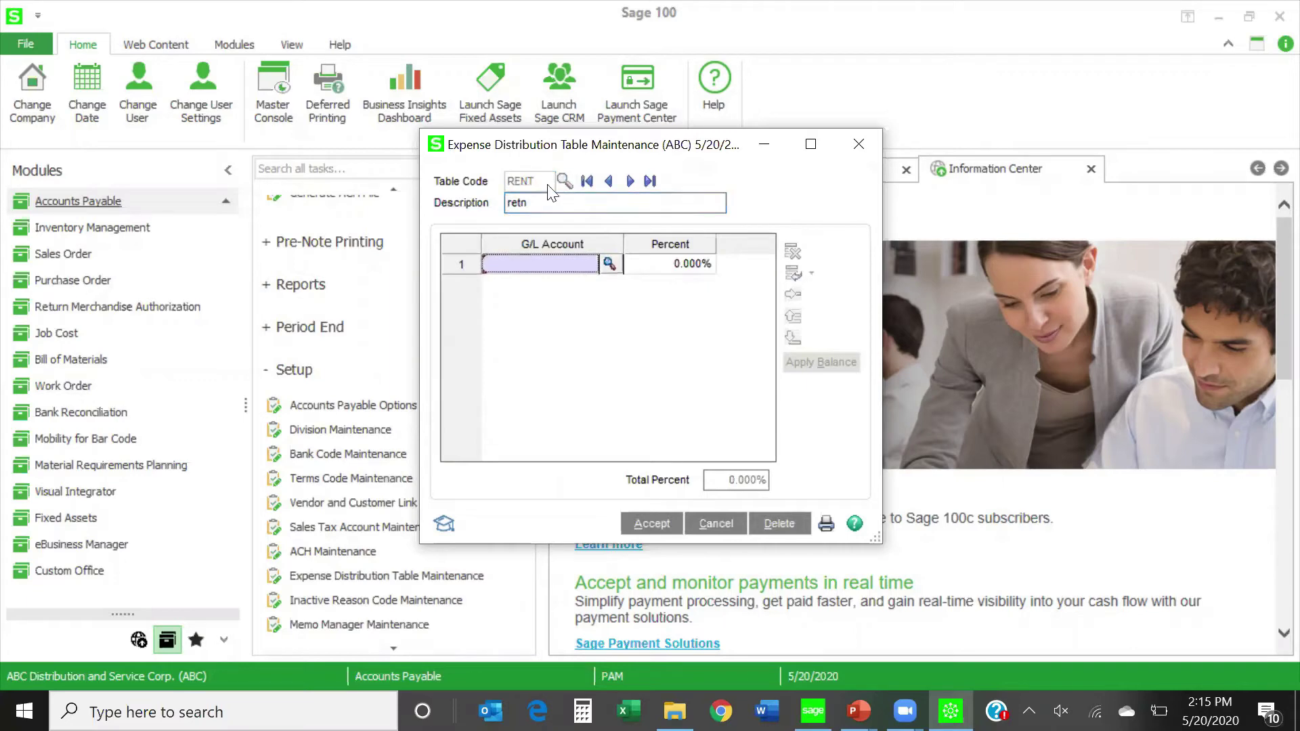
key(BackSpace)
key(BackSpace)
text(nt)
Add G/L accounts 105-00-00 and 111-00-00 as the first two lines of the RENT table.
click(609, 264)
double_click(450, 281)
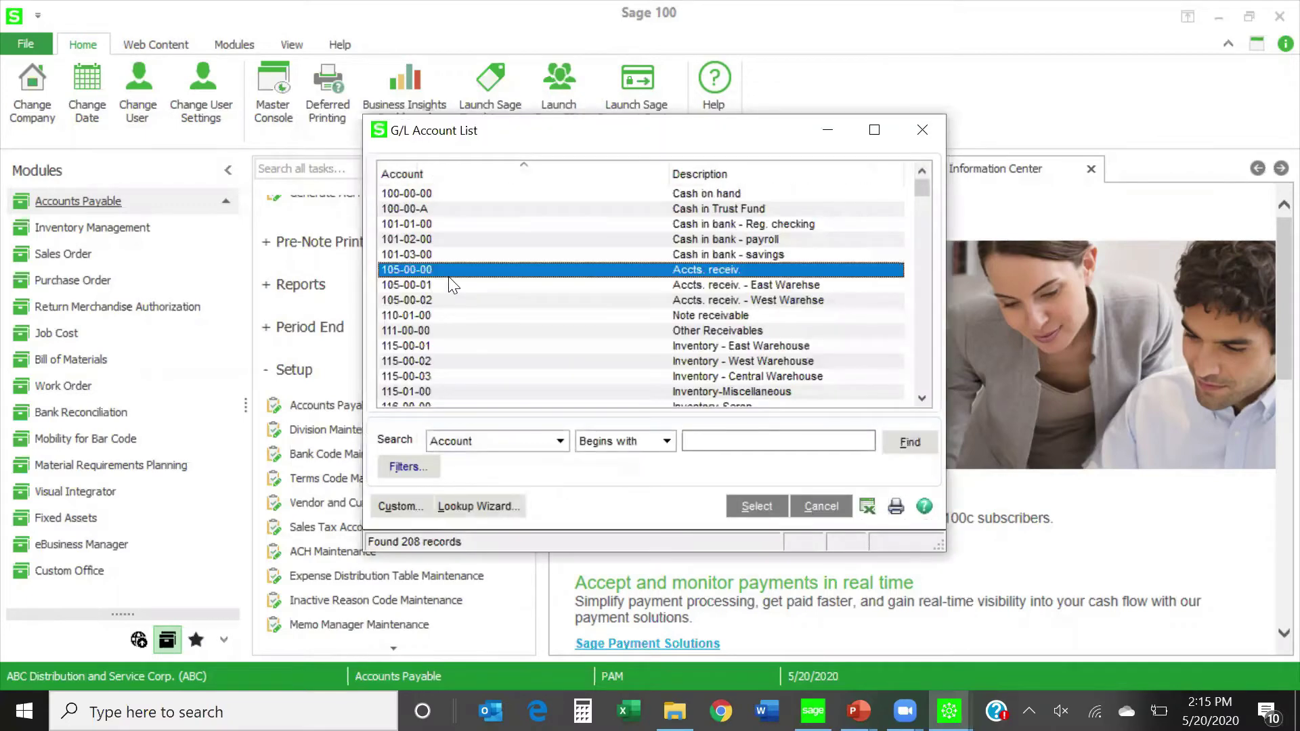
click(520, 284)
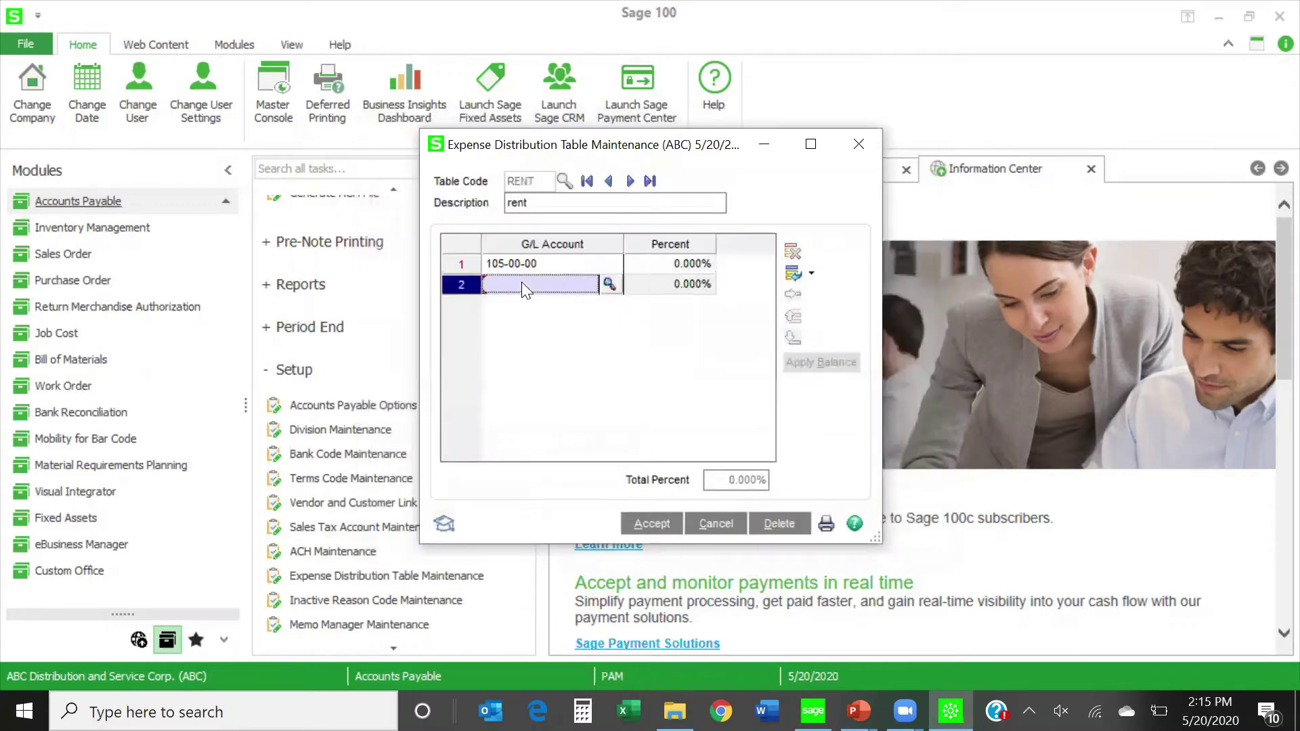
click(611, 288)
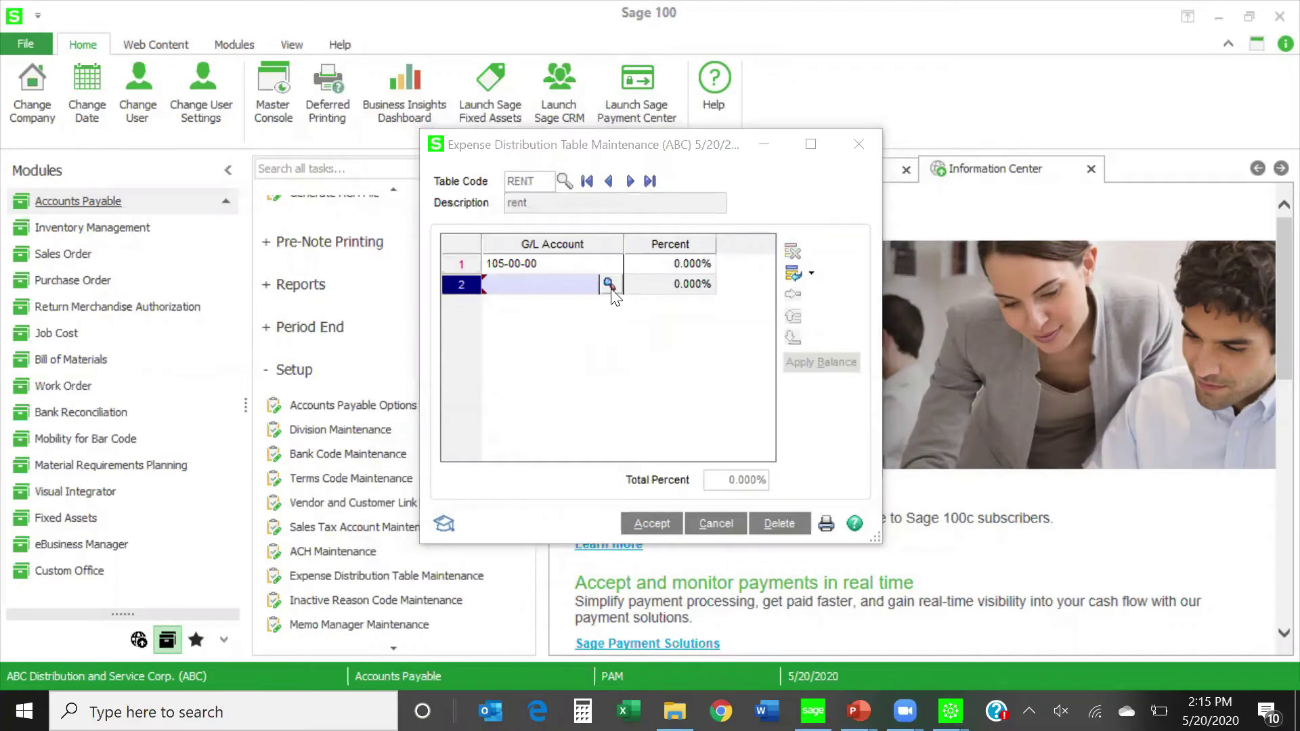
double_click(482, 326)
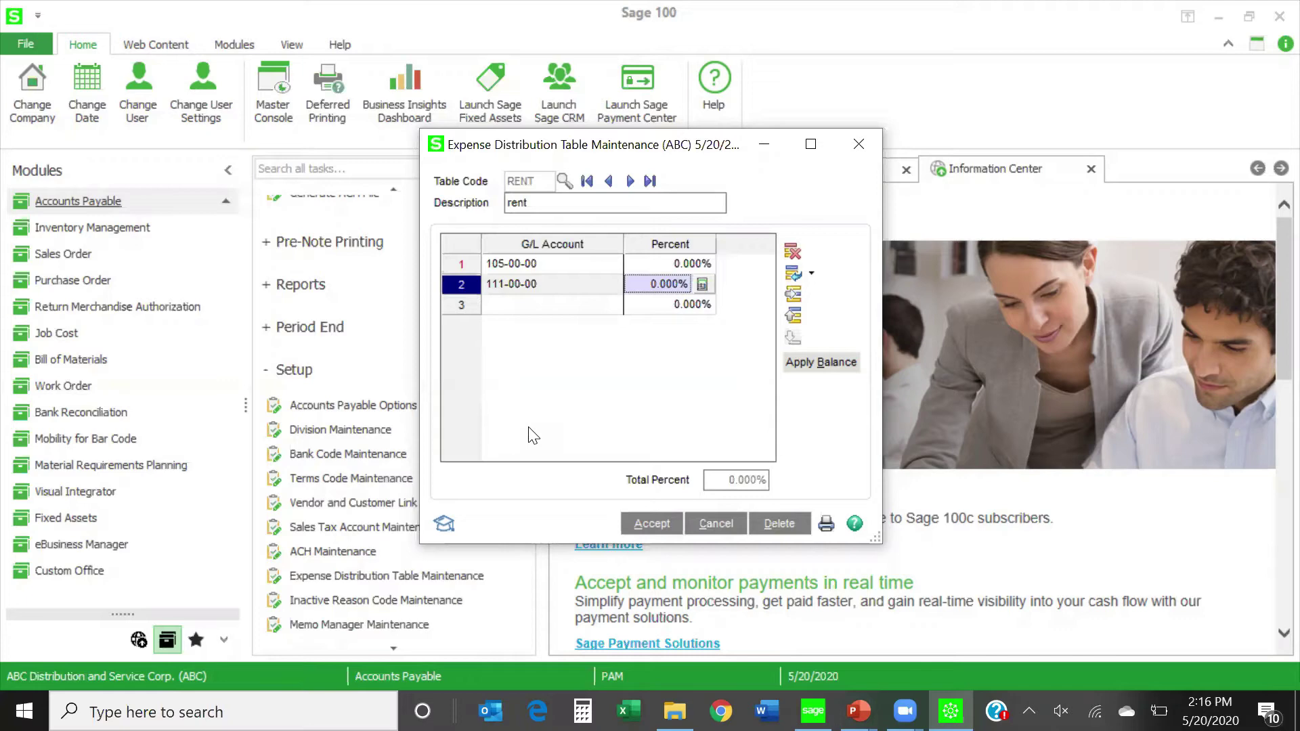
Discard the RENT table entry and close Expense Distribution Table Maintenance.
click(717, 526)
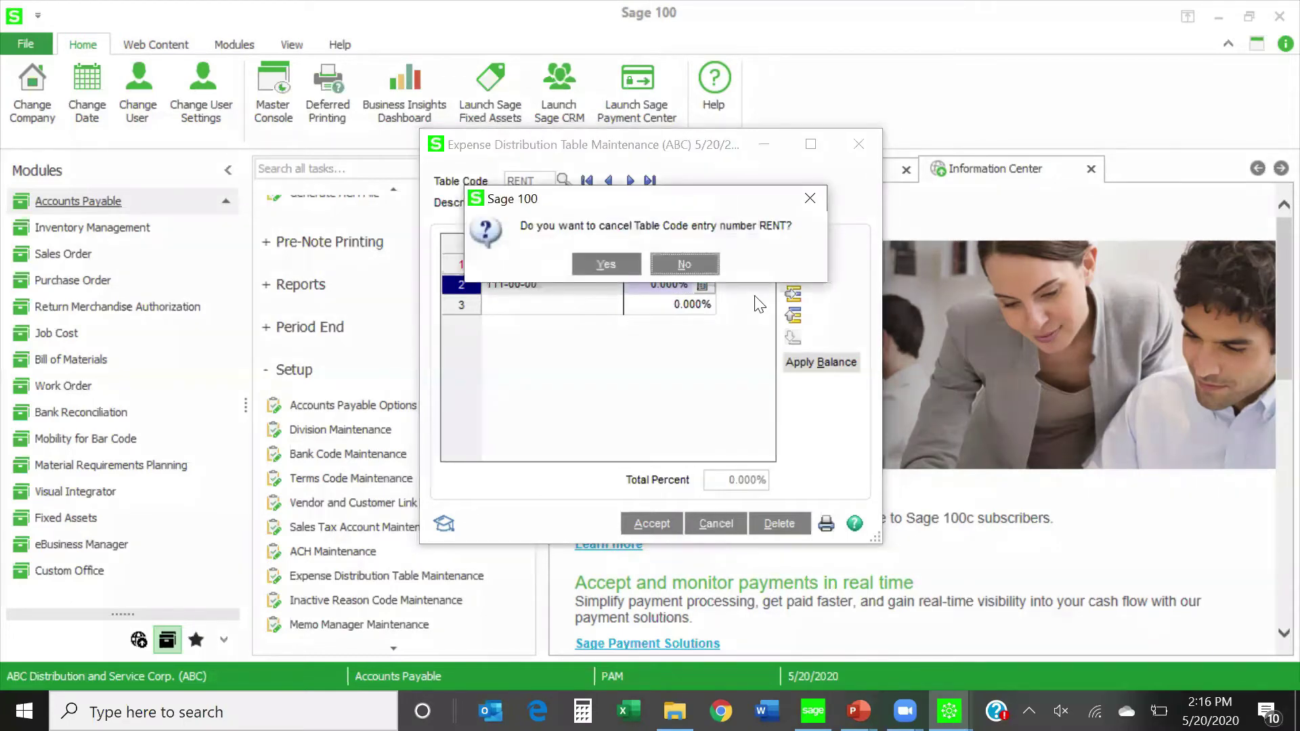
click(609, 264)
click(858, 144)
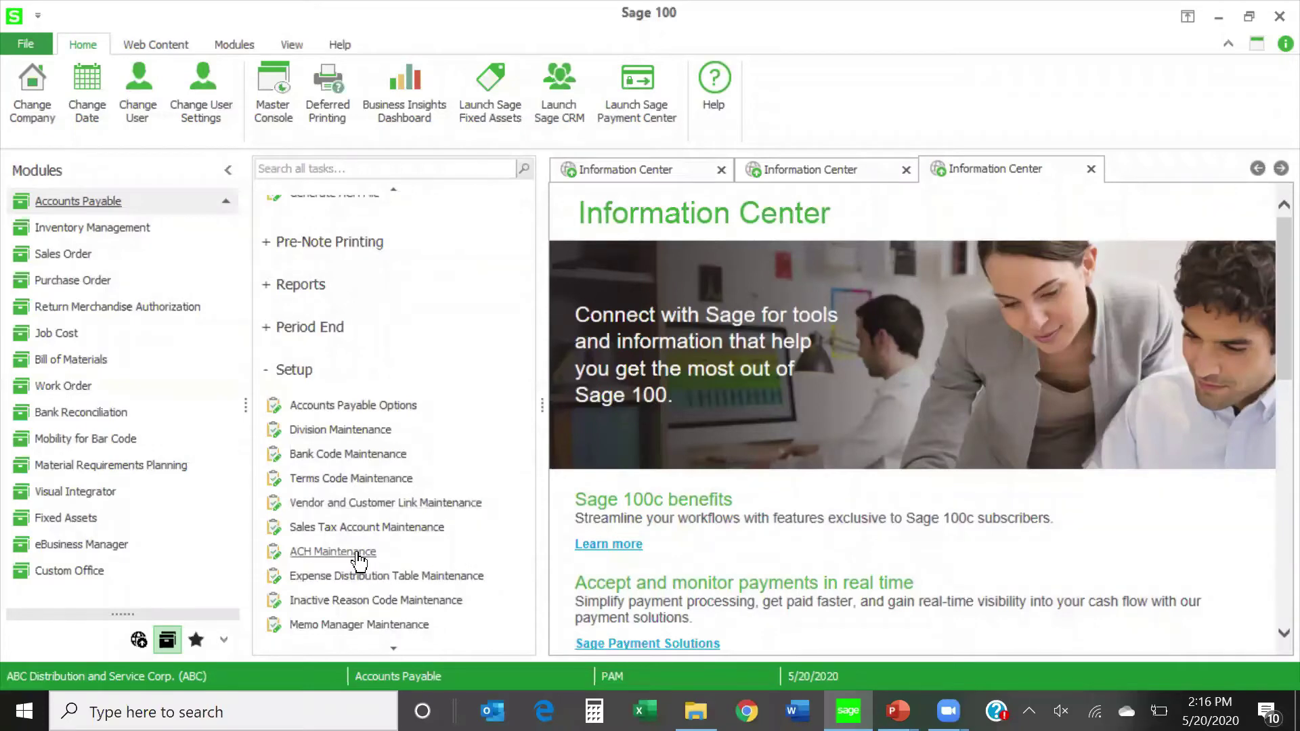
Reopen Expense Distribution Table Maintenance and enter the RENT table again with the description "rent".
click(366, 576)
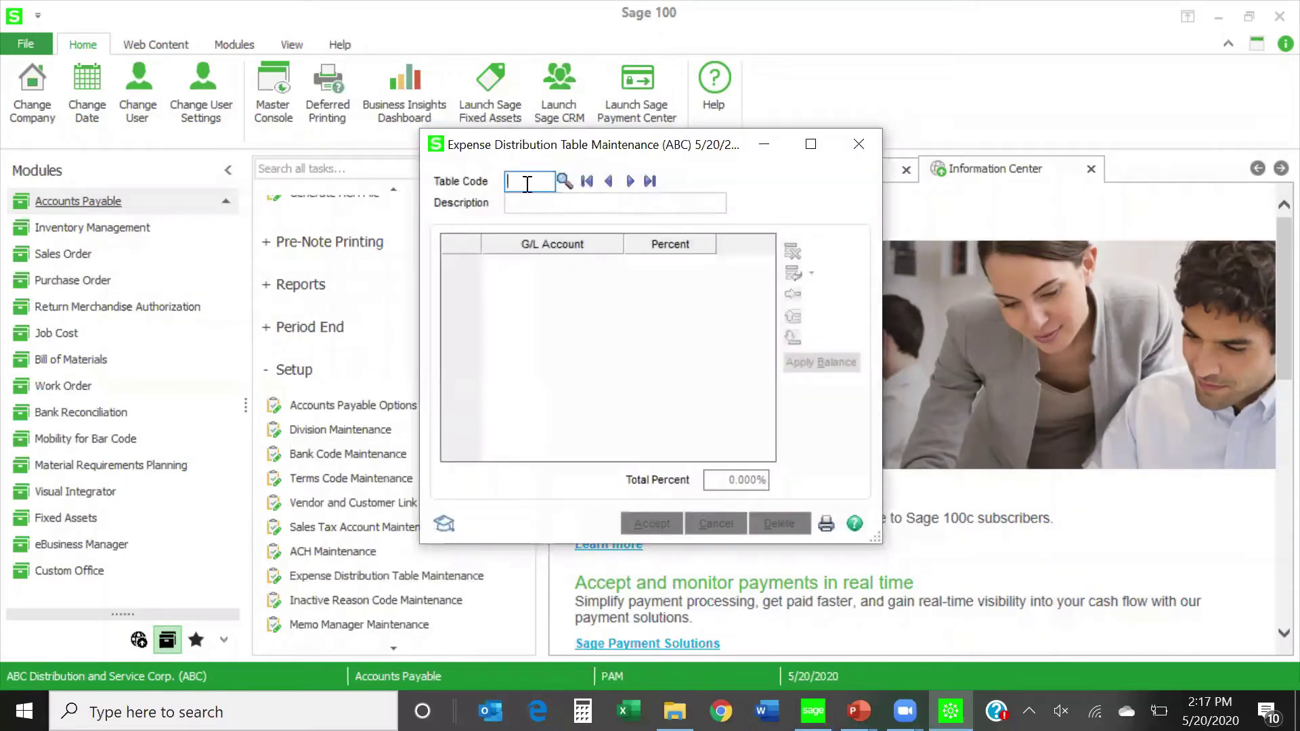
text(RENT)
key(Tab)
text(rent)
key(Tab)
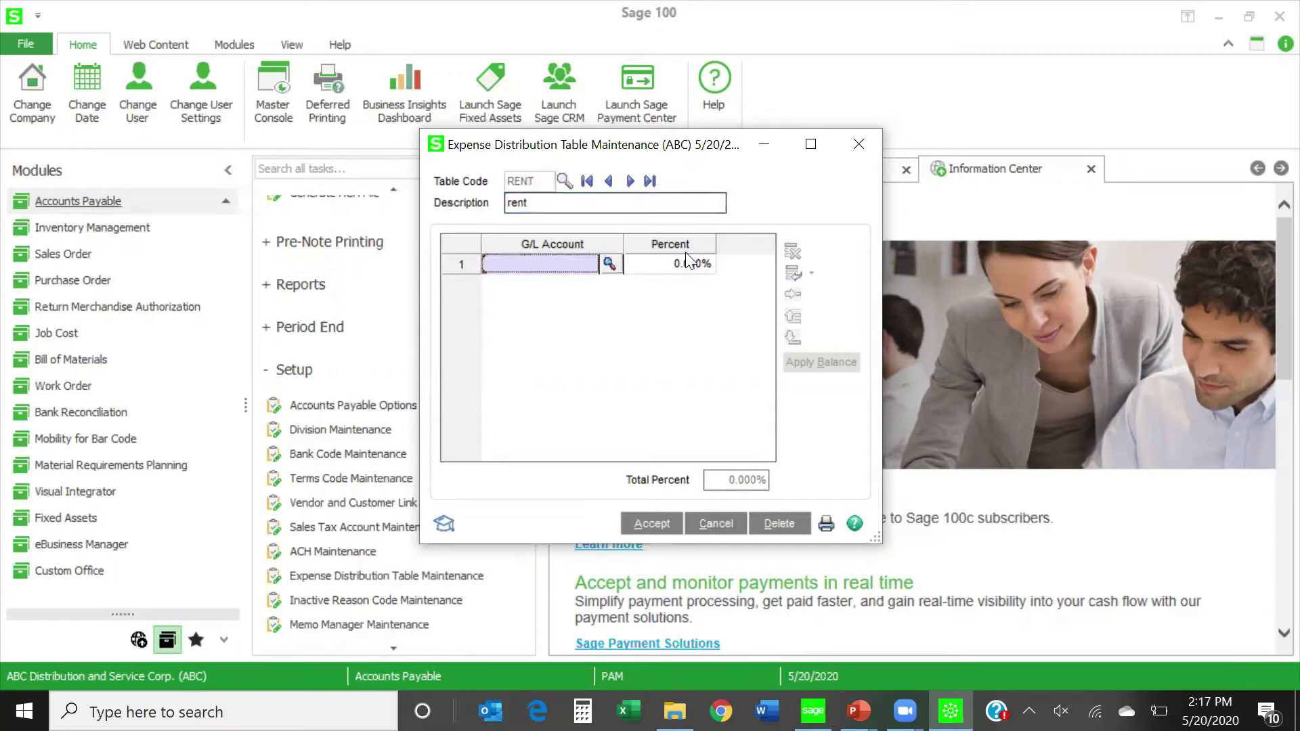
Assign G/L account 425-00-02 to the RENT table's first line, then open and dismiss the calculator for its percent.
click(611, 264)
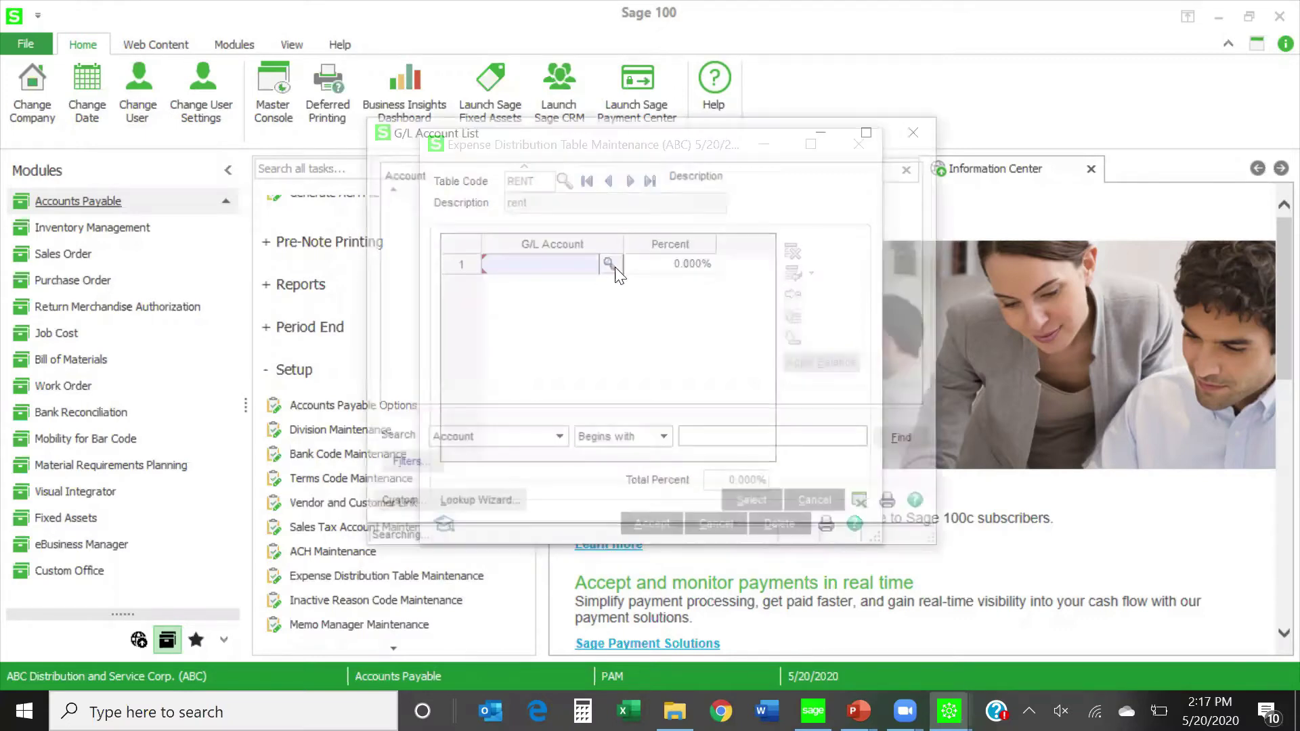
scroll(686, 332, down, 15)
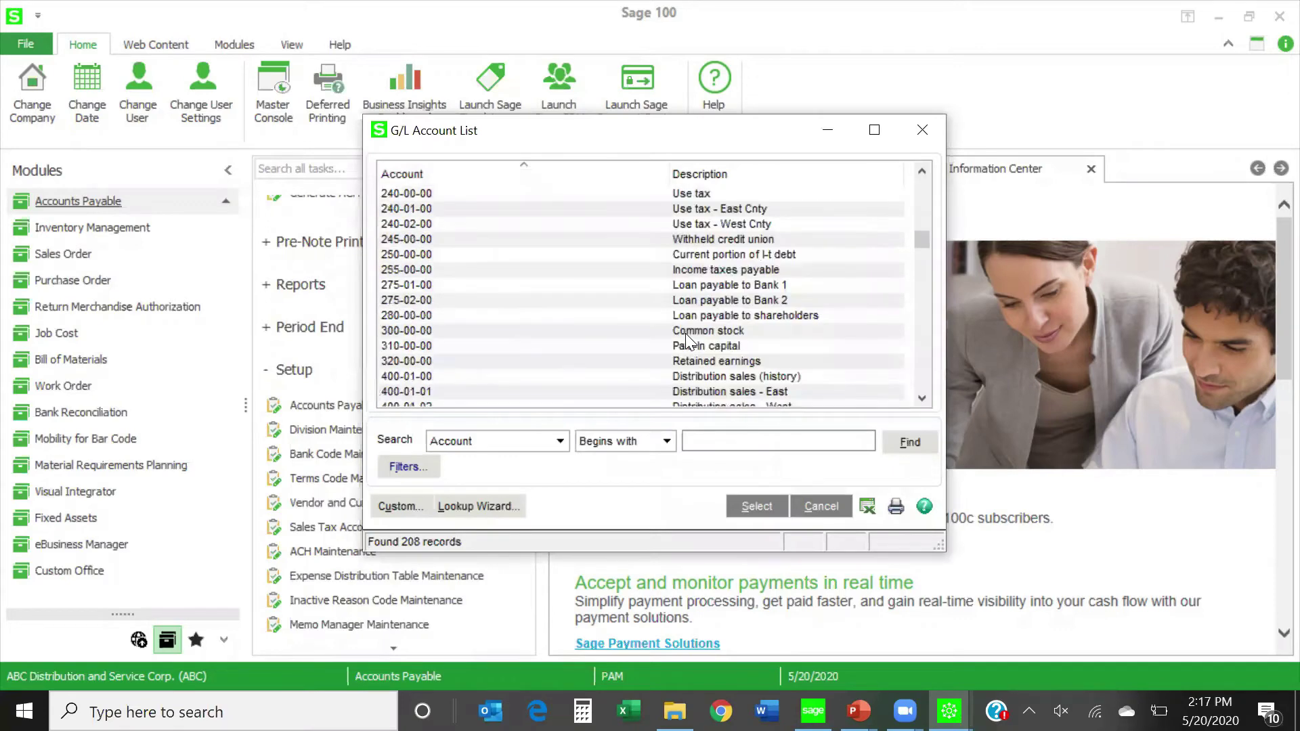
scroll(515, 348, down, 4)
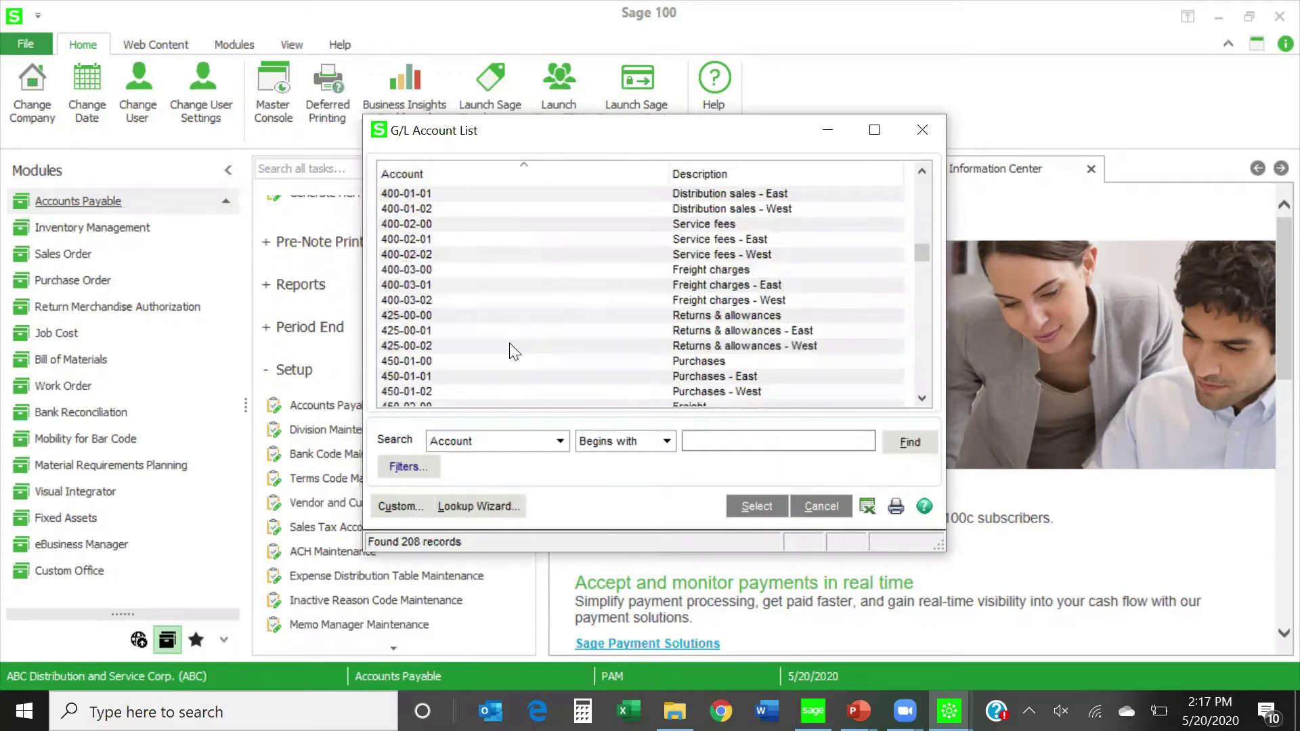
double_click(474, 345)
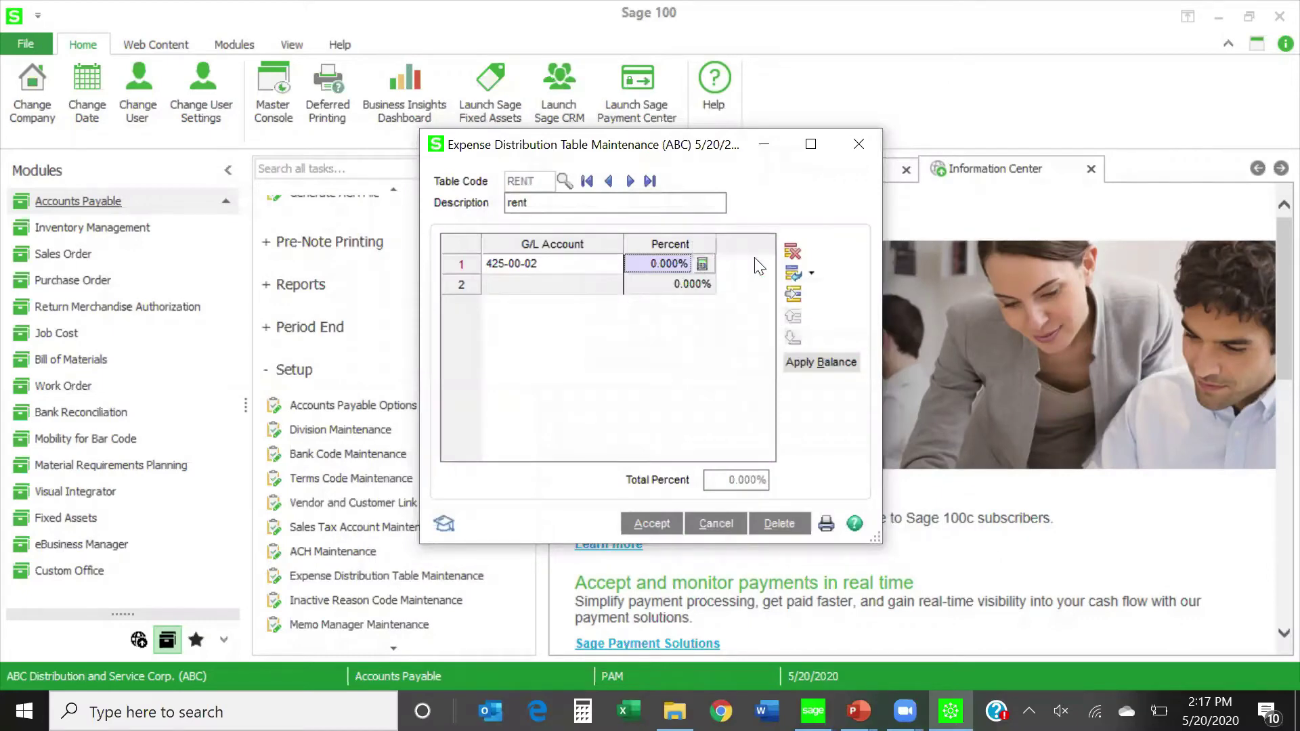
click(701, 263)
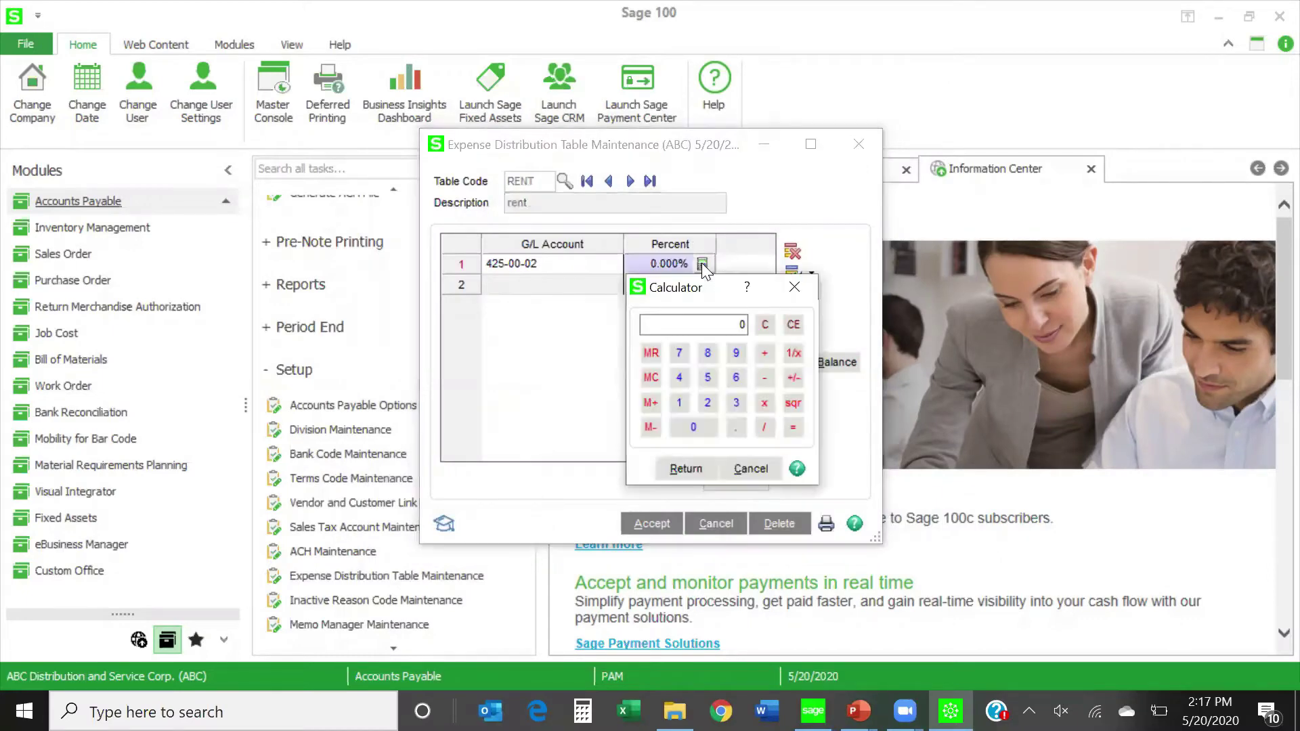
click(750, 467)
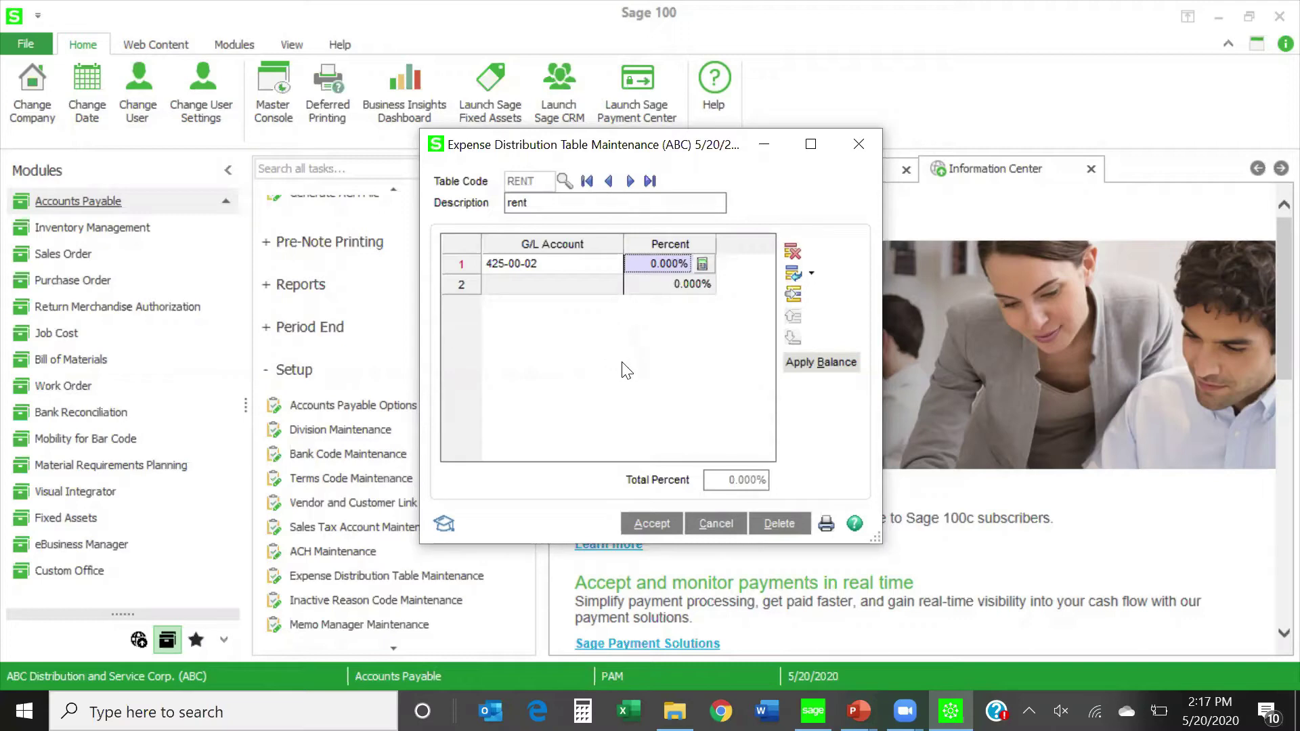
Cancel the RENT table with its single account line and leave Expense Distribution Table Maintenance.
click(650, 284)
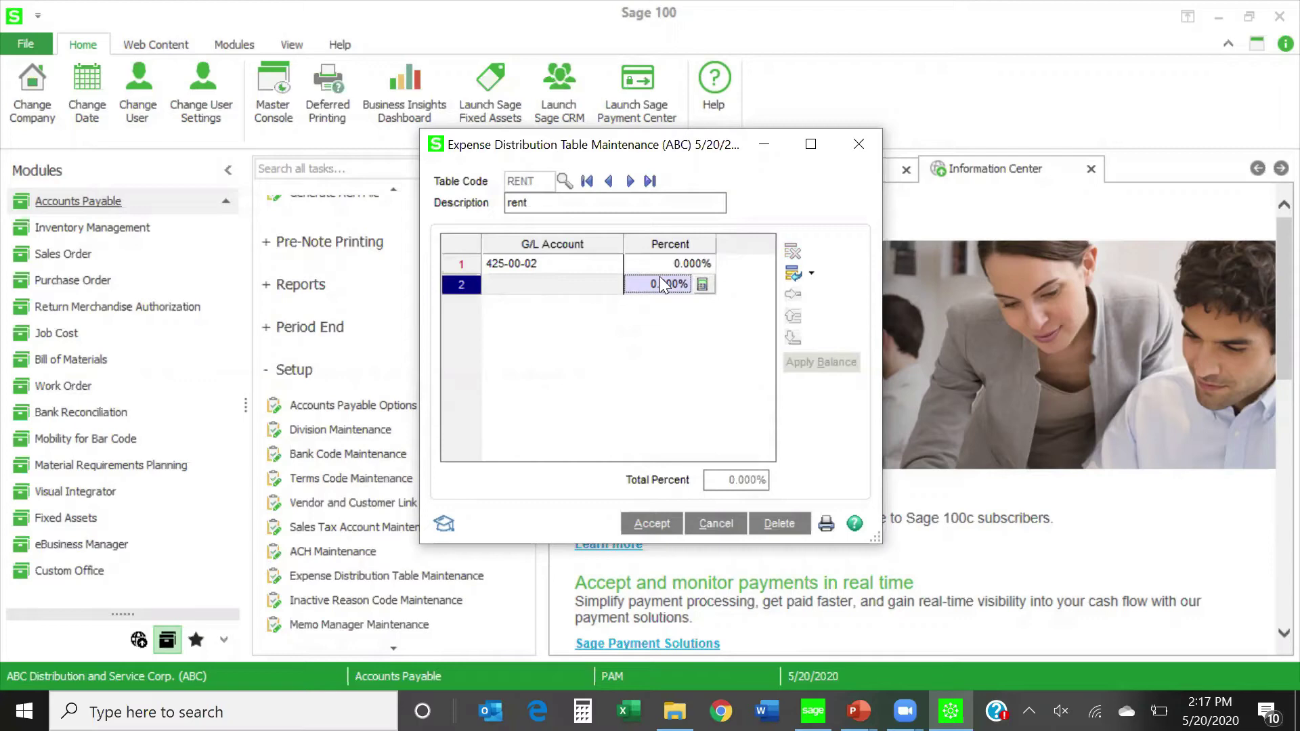
click(718, 526)
click(718, 526)
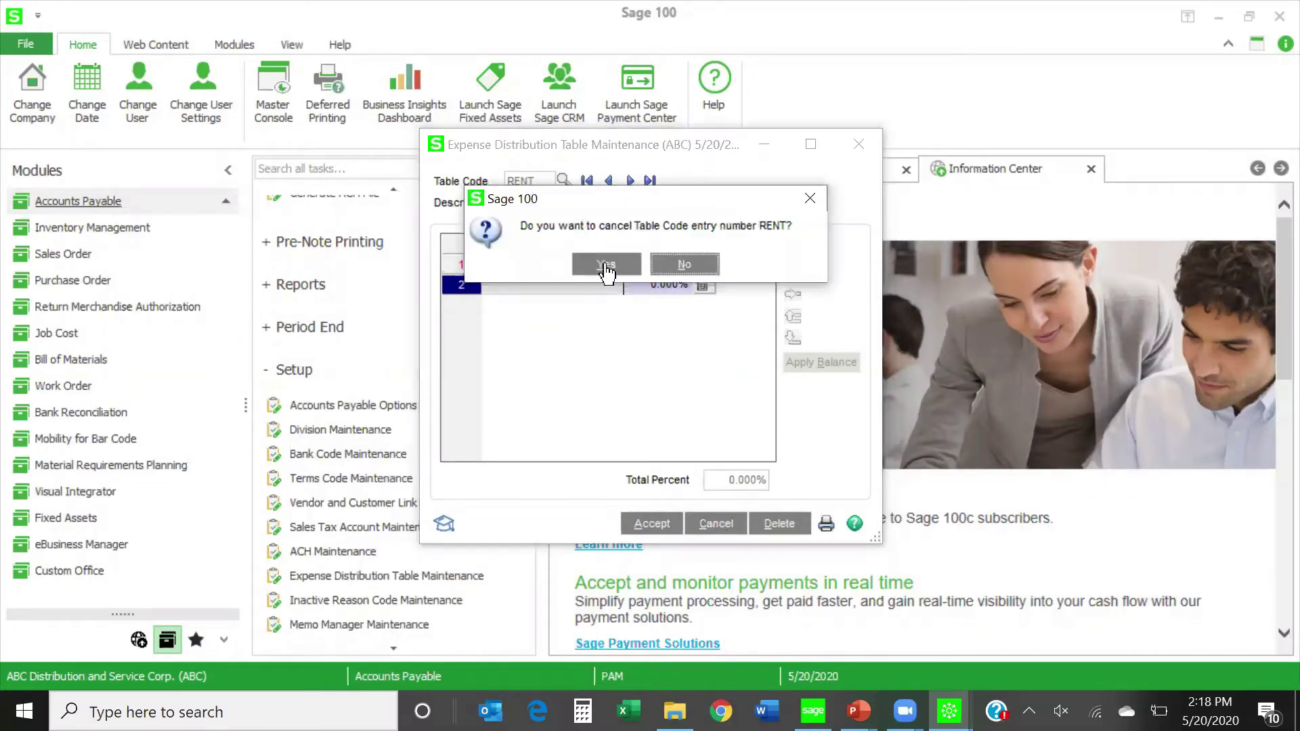
click(607, 265)
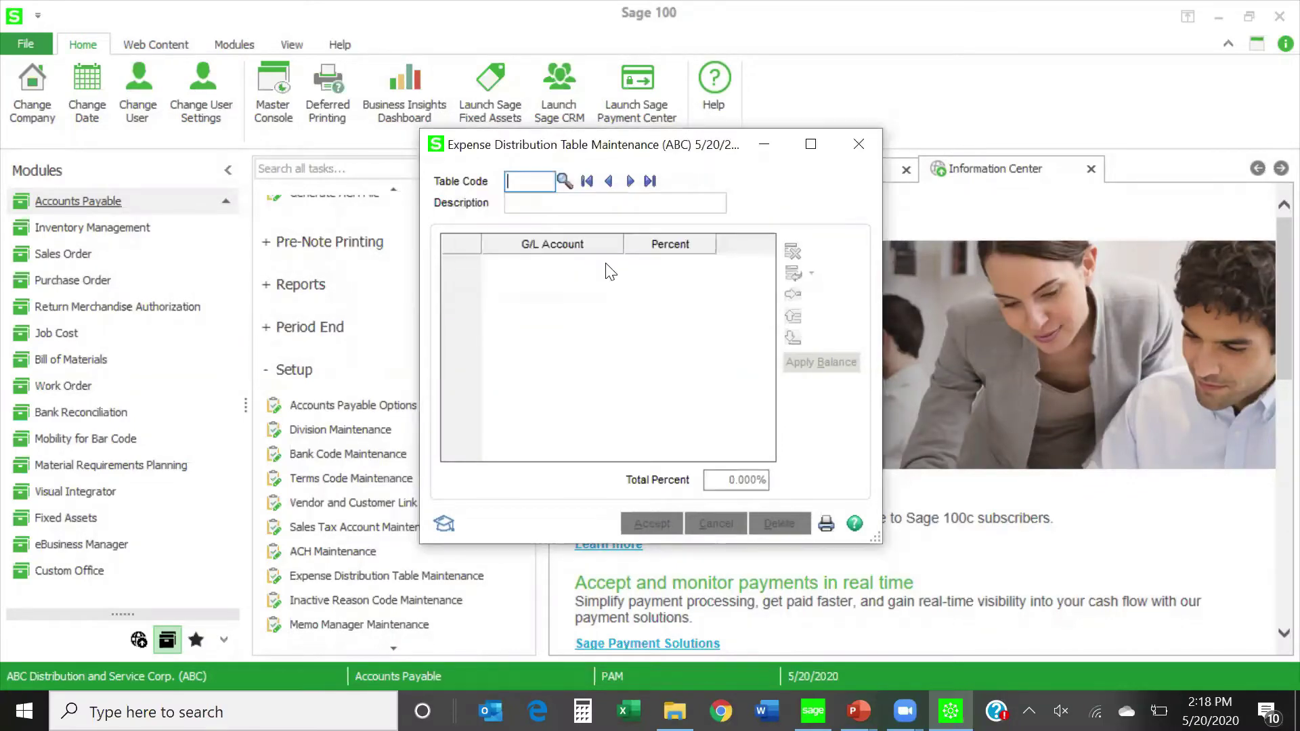
click(859, 145)
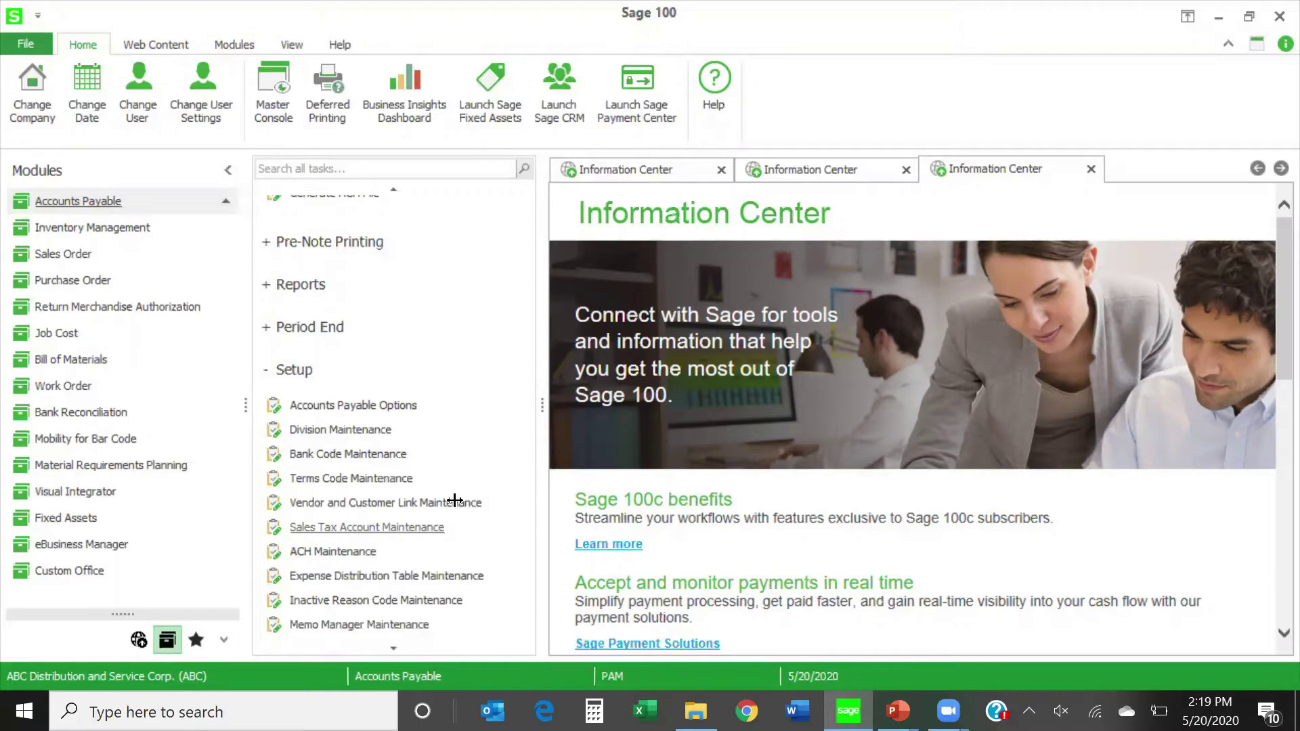
Examine the Airway Property vendor's additional settings, then close Vendor Maintenance and dismiss the mail notification.
scroll(427, 339, up, 3)
scroll(426, 339, up, 3)
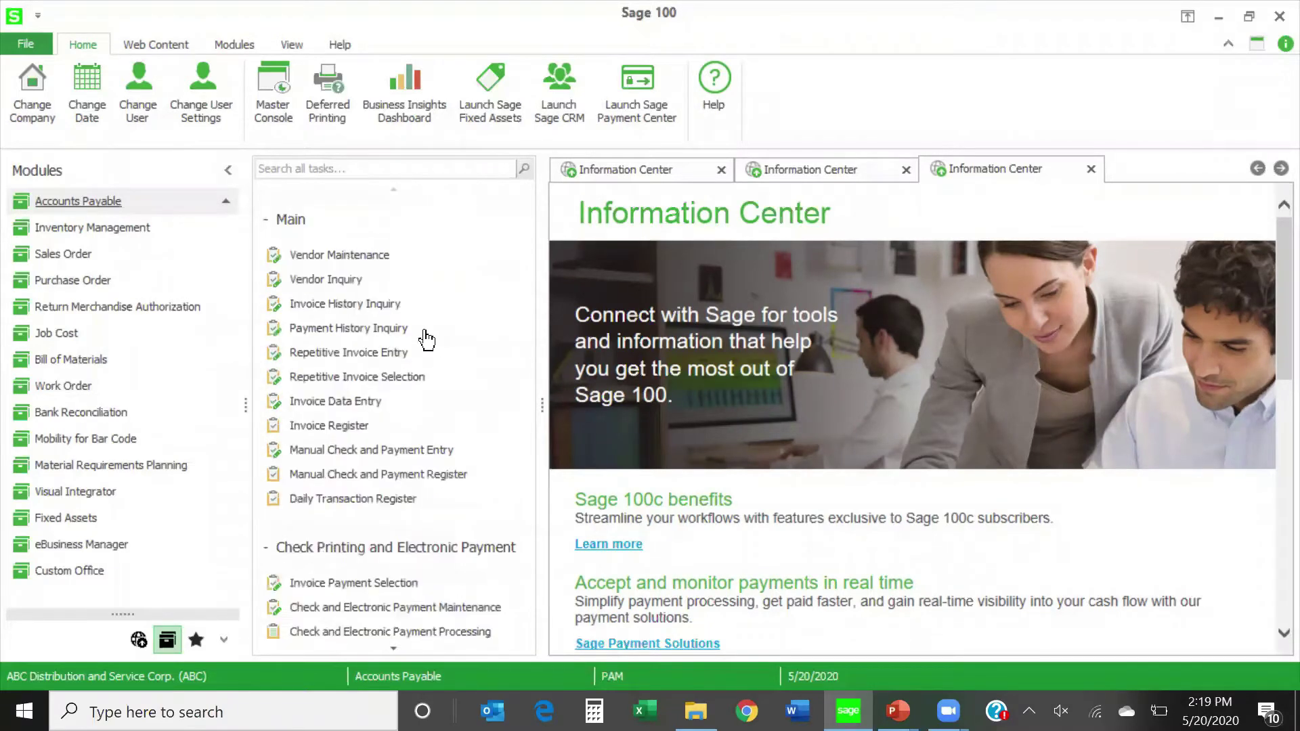
click(369, 255)
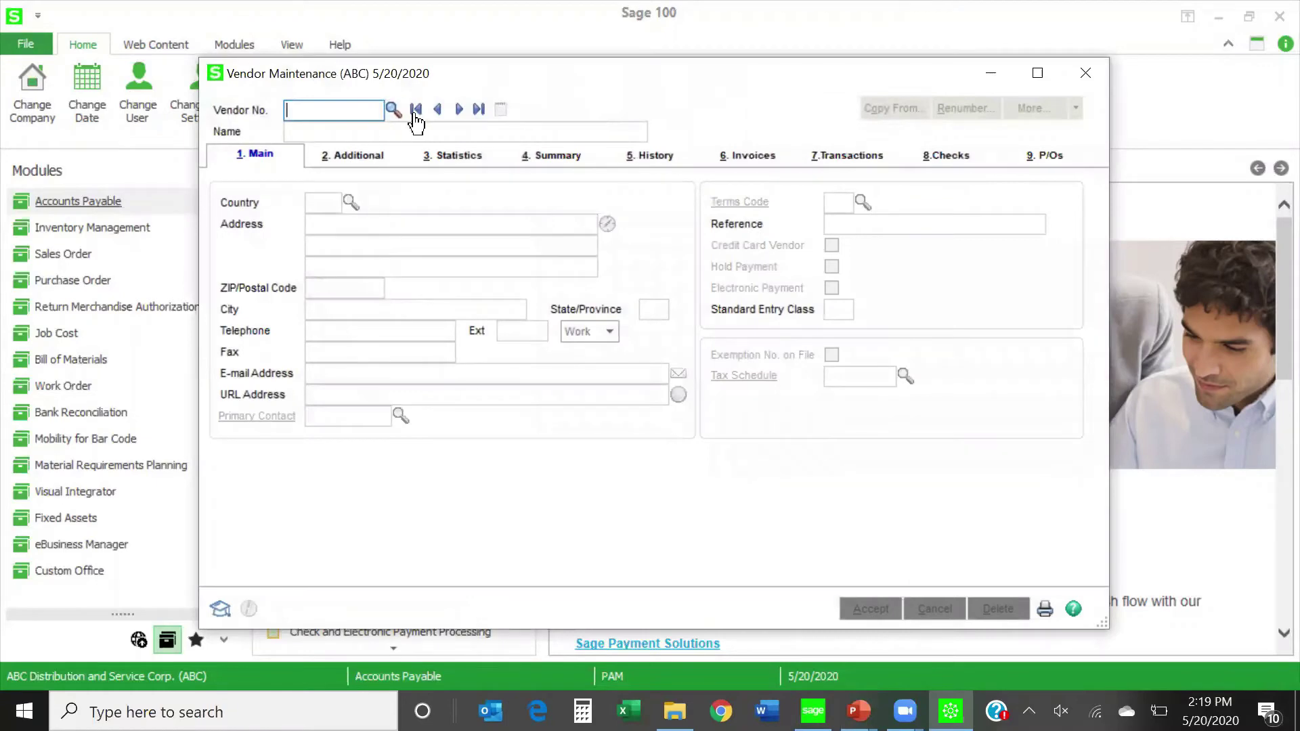
click(459, 109)
click(364, 154)
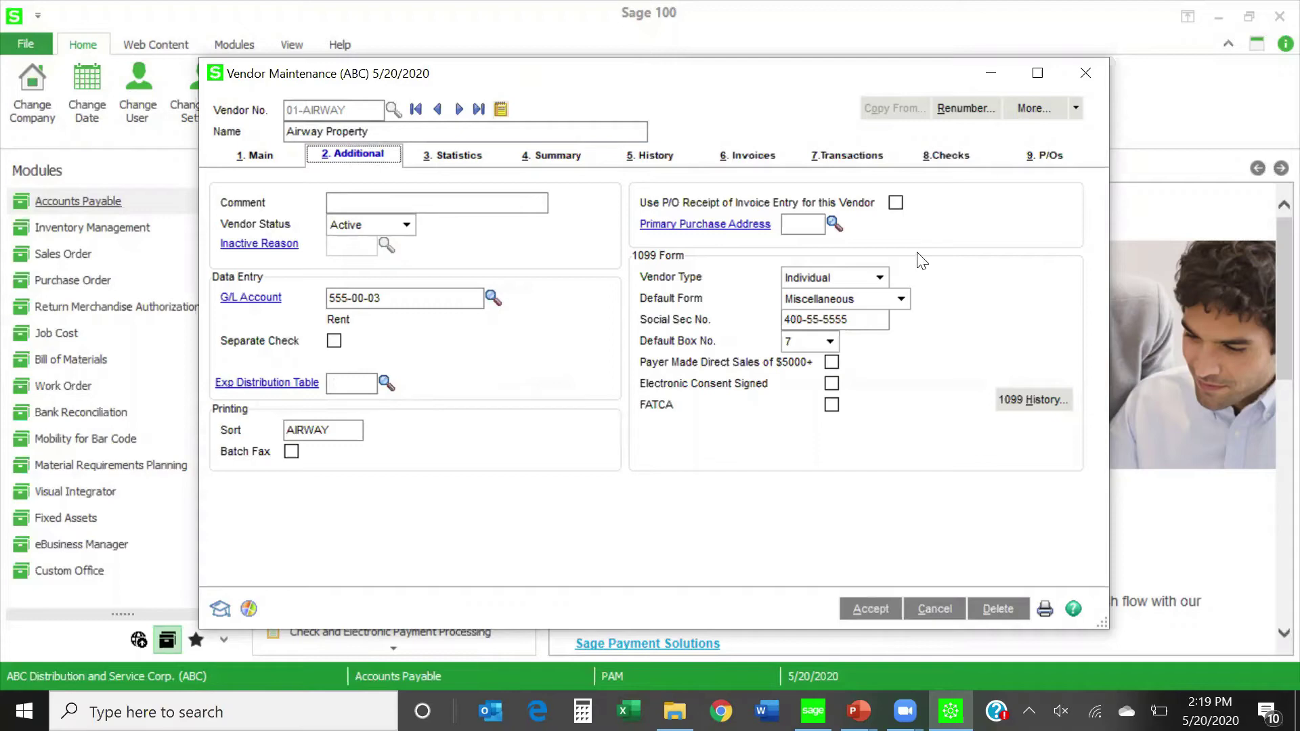
click(1087, 72)
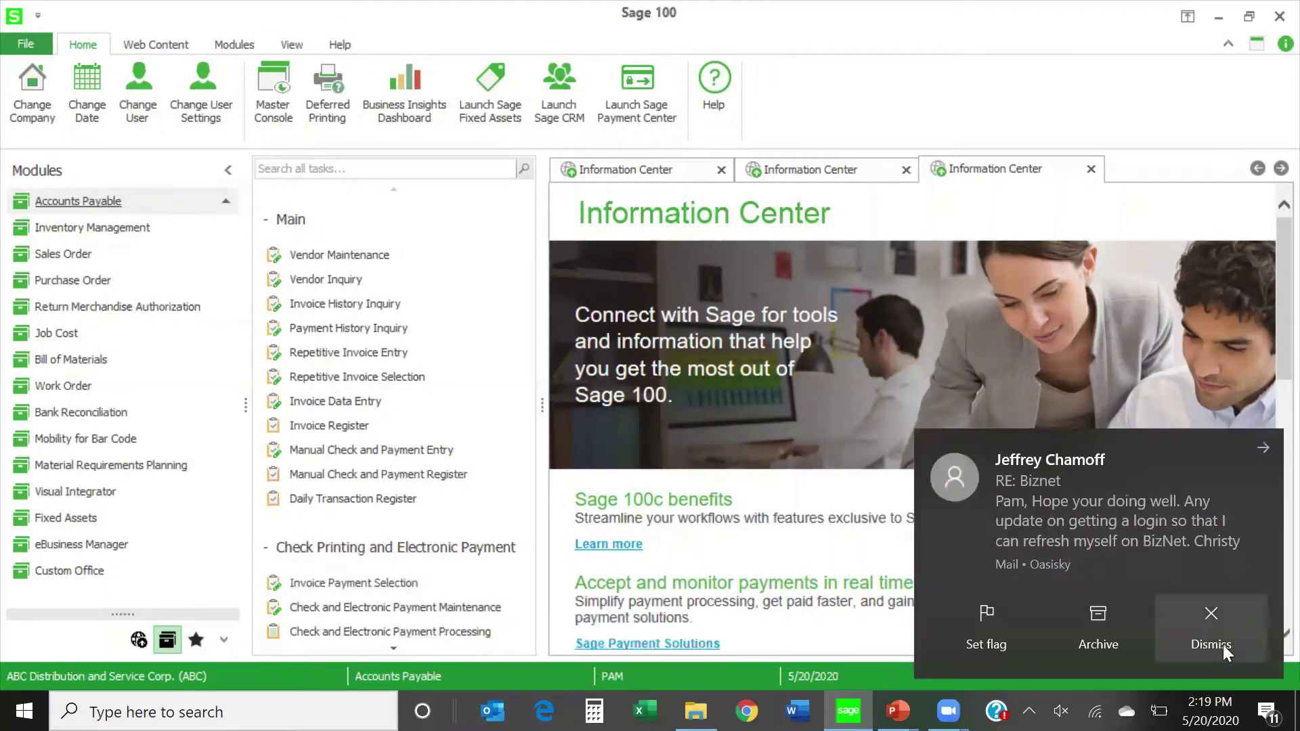
click(1216, 613)
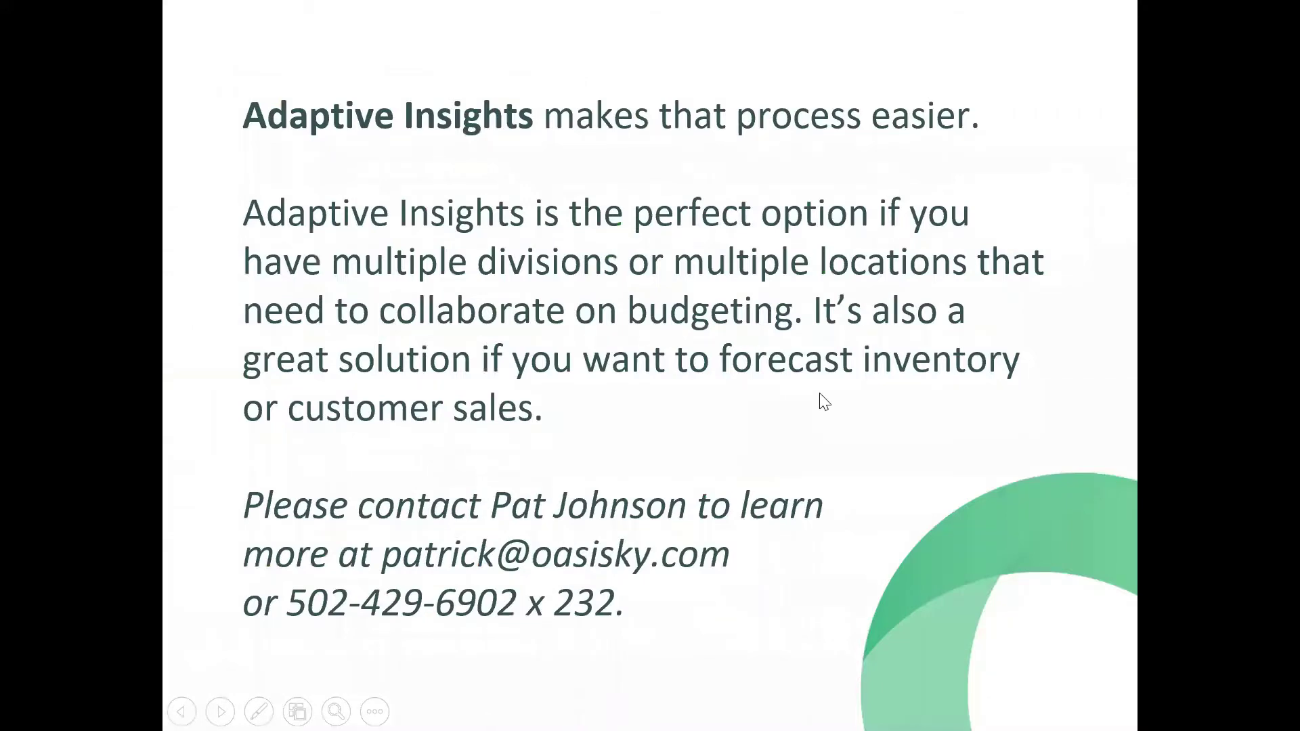
Switch back to Sage 100 and open Invoice Payment Selection with invoices selected by Invoice Due Date Only.
key(alt+Tab)
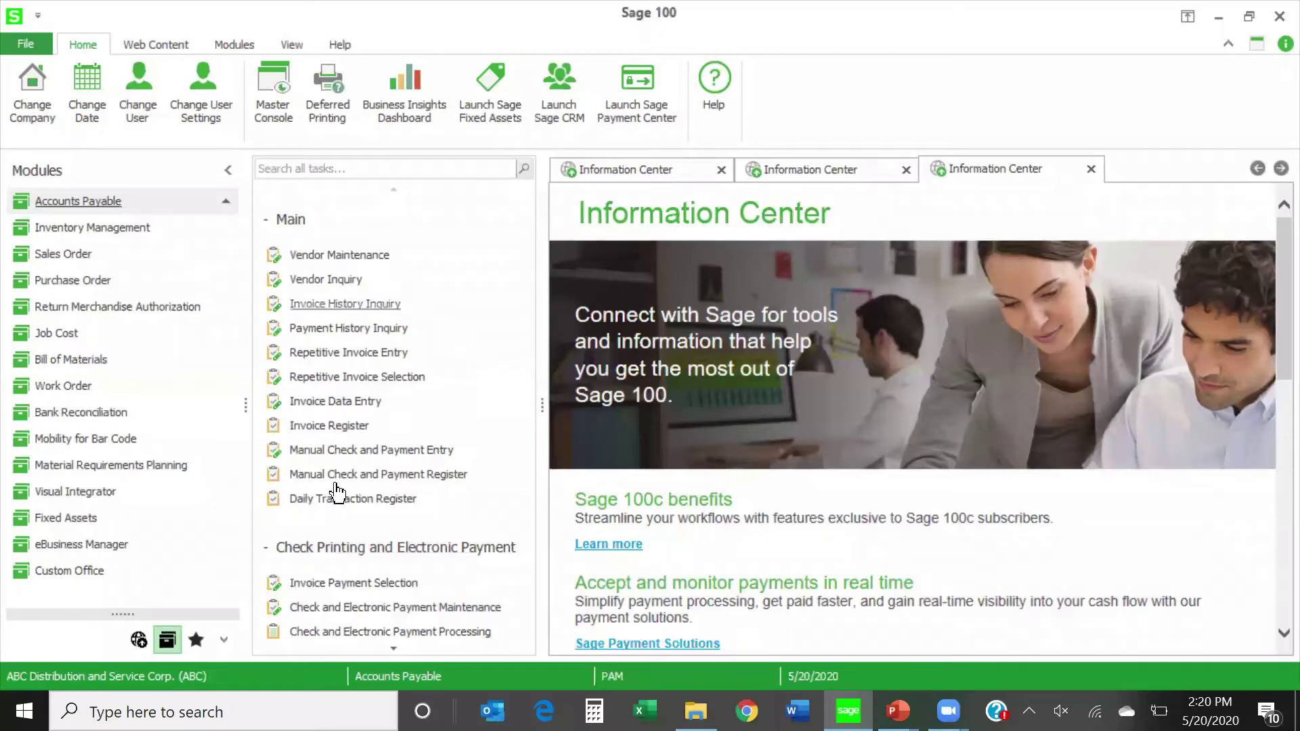
click(335, 584)
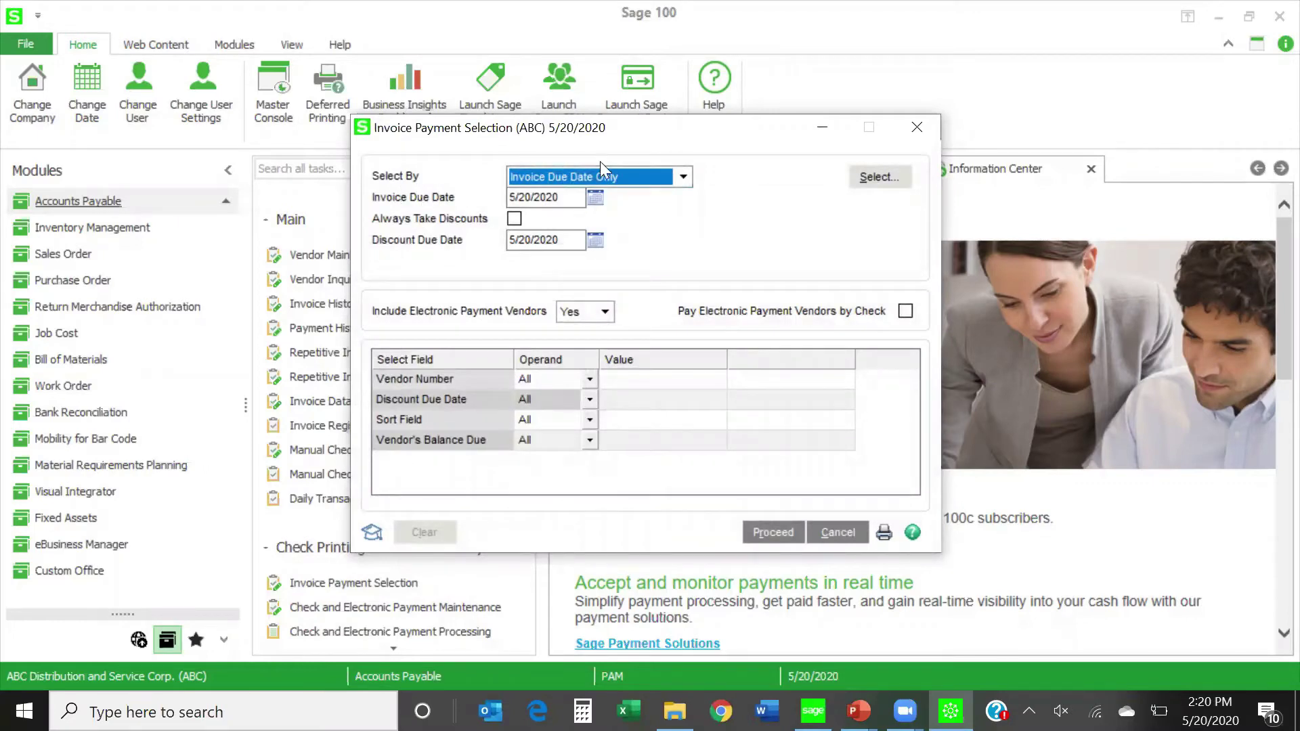
click(684, 177)
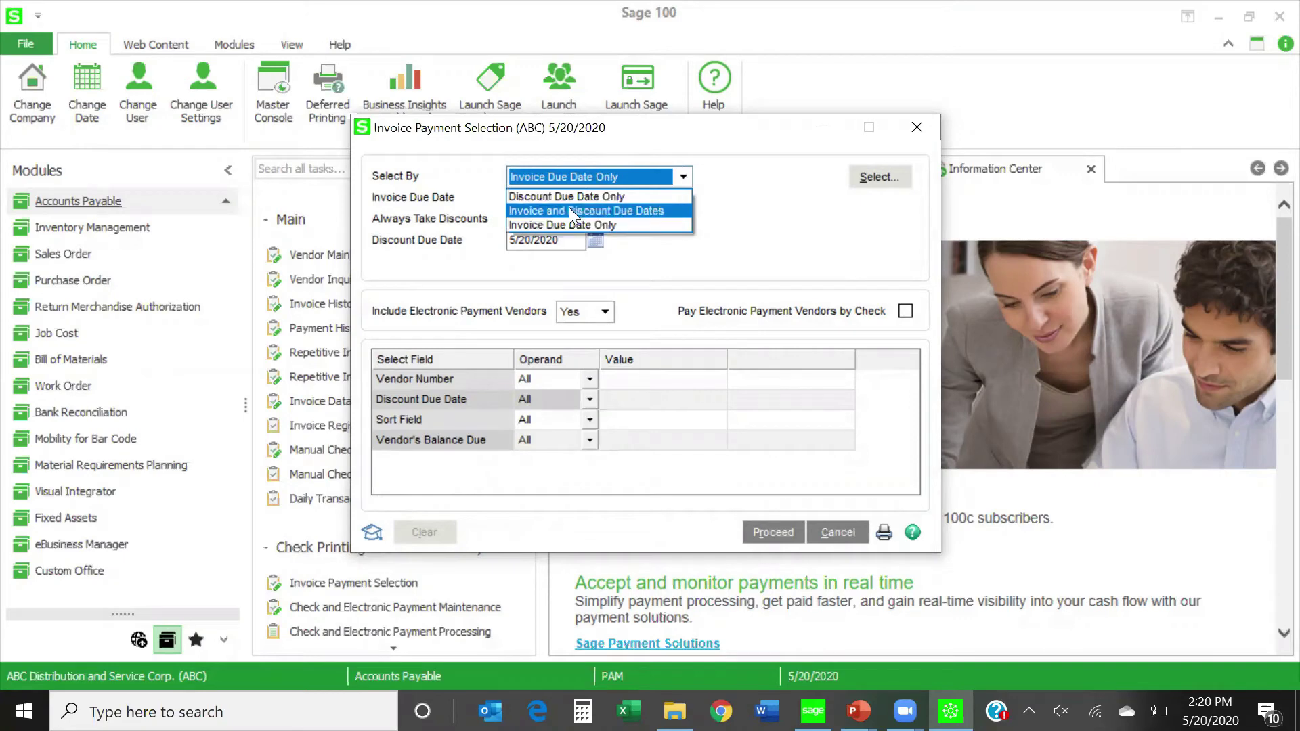
click(605, 225)
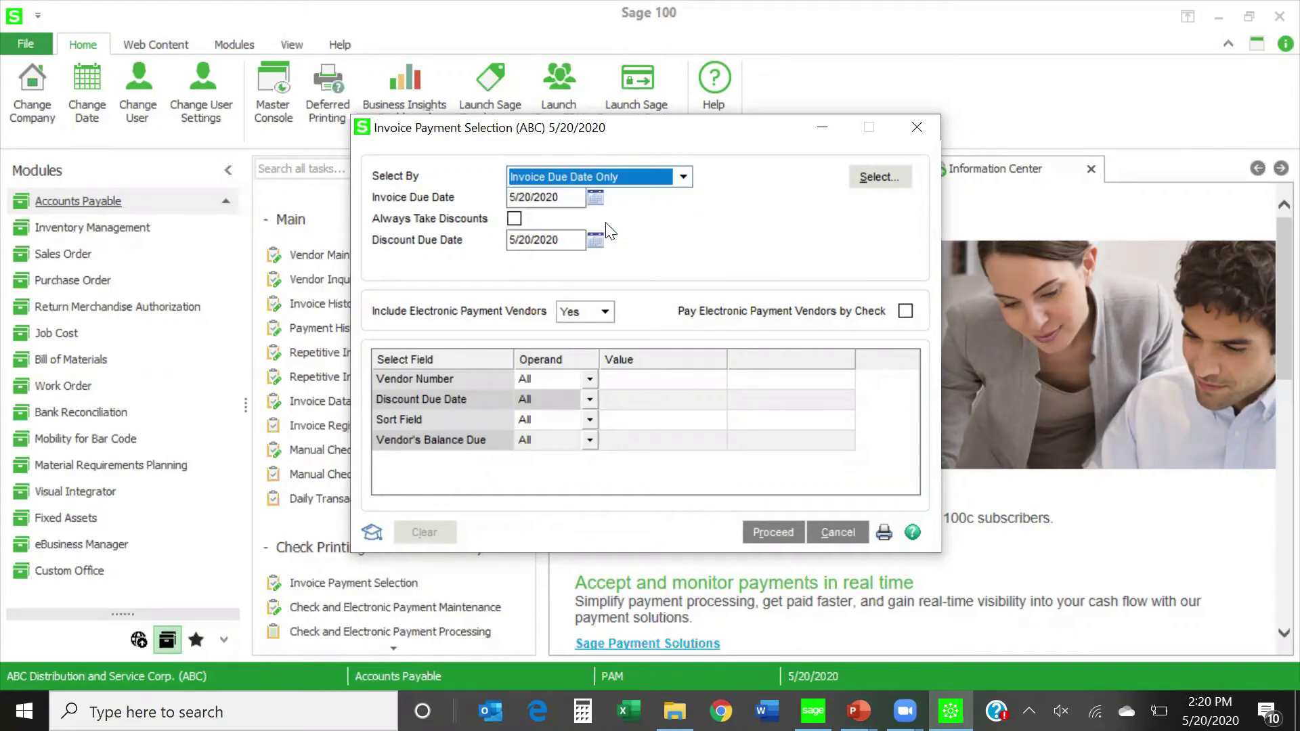
Set the invoice due date to 5/20/2025, open the list of invoices selectable for payment and close it.
click(561, 200)
key(BackSpace)
key(5)
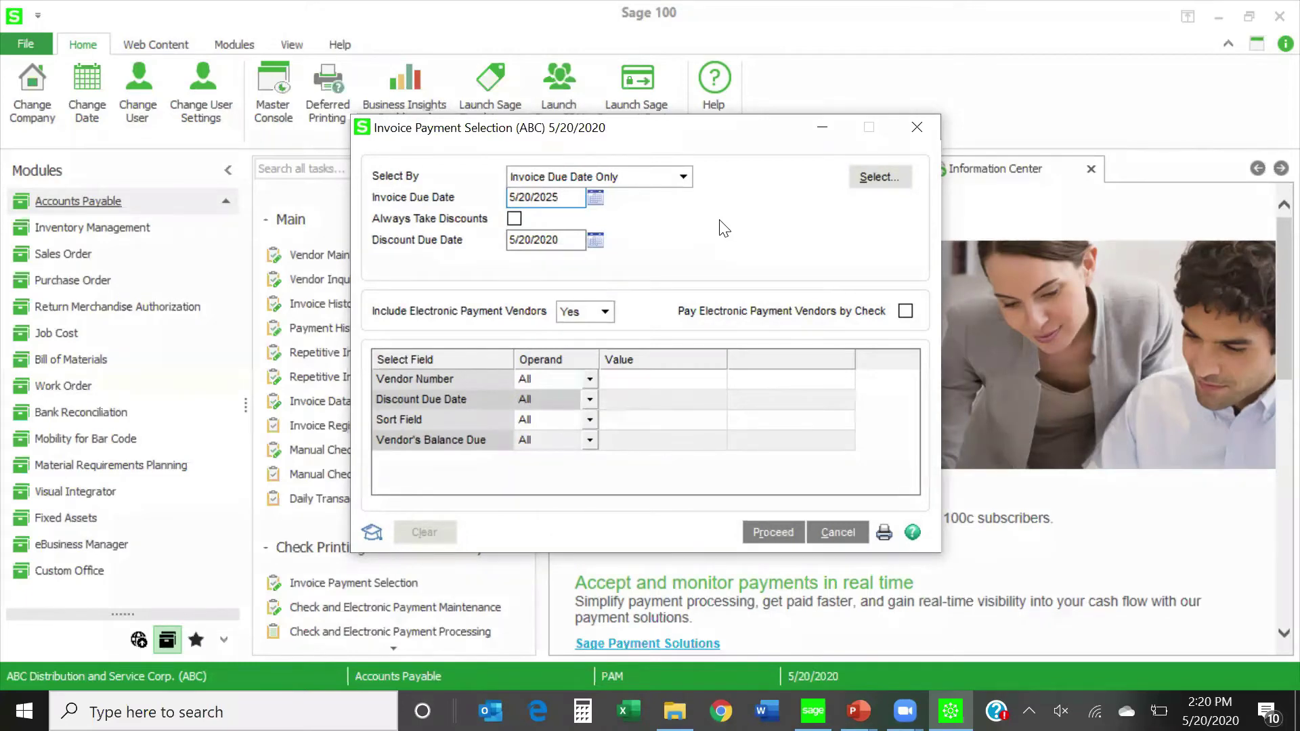
key(Tab)
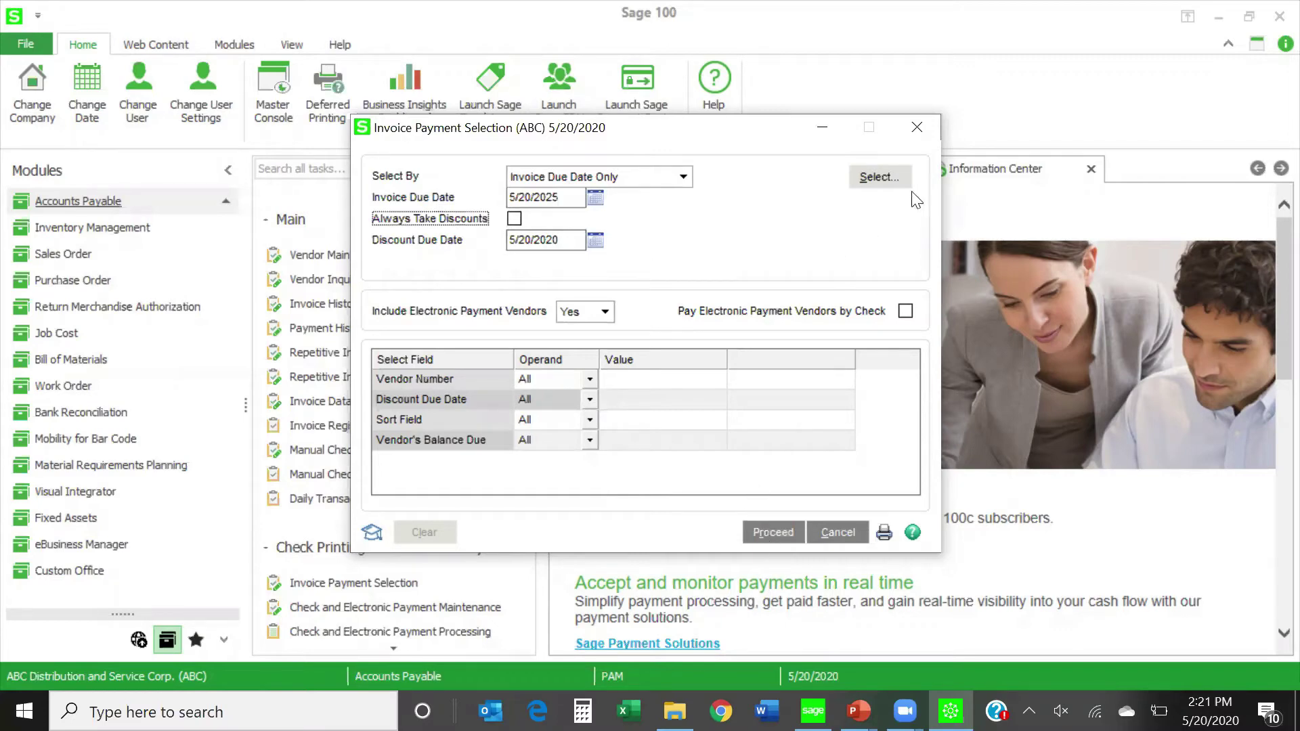
click(877, 182)
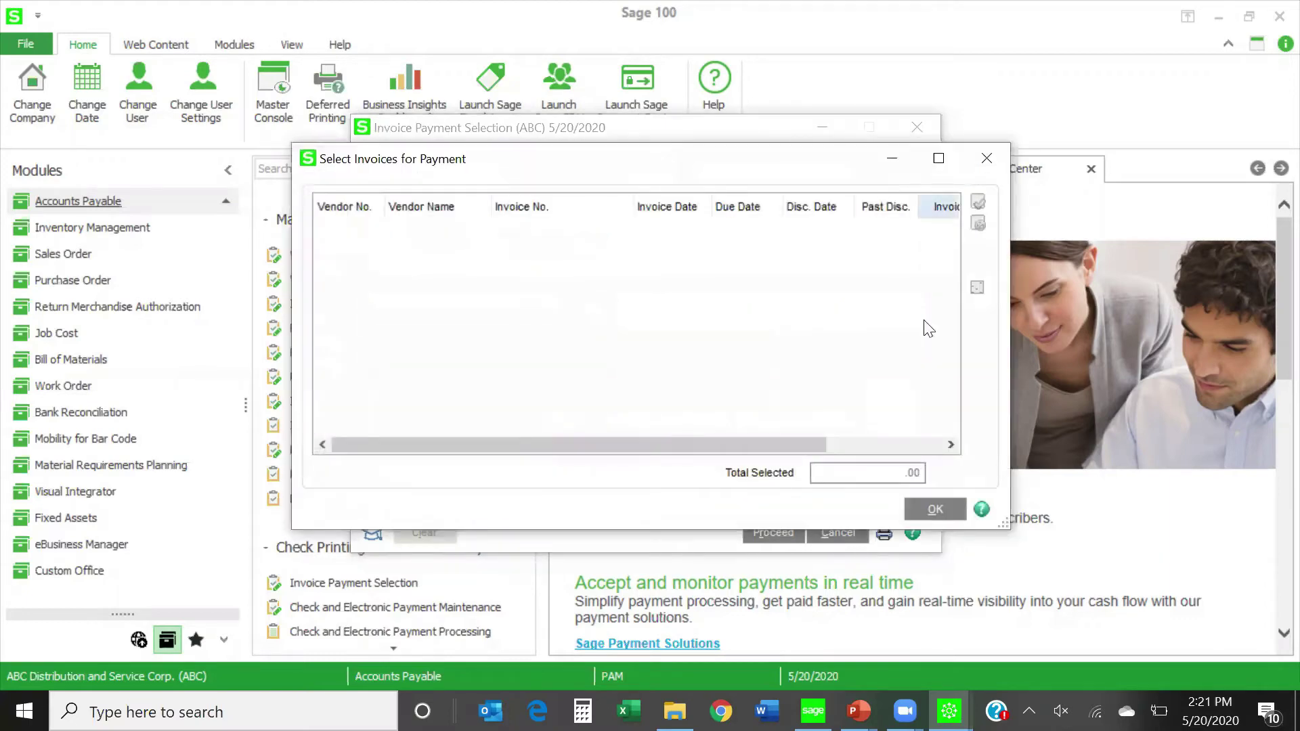
click(987, 158)
Set the invoice due date to 6/30/2025 and open the list of invoices to select for payment.
click(523, 198)
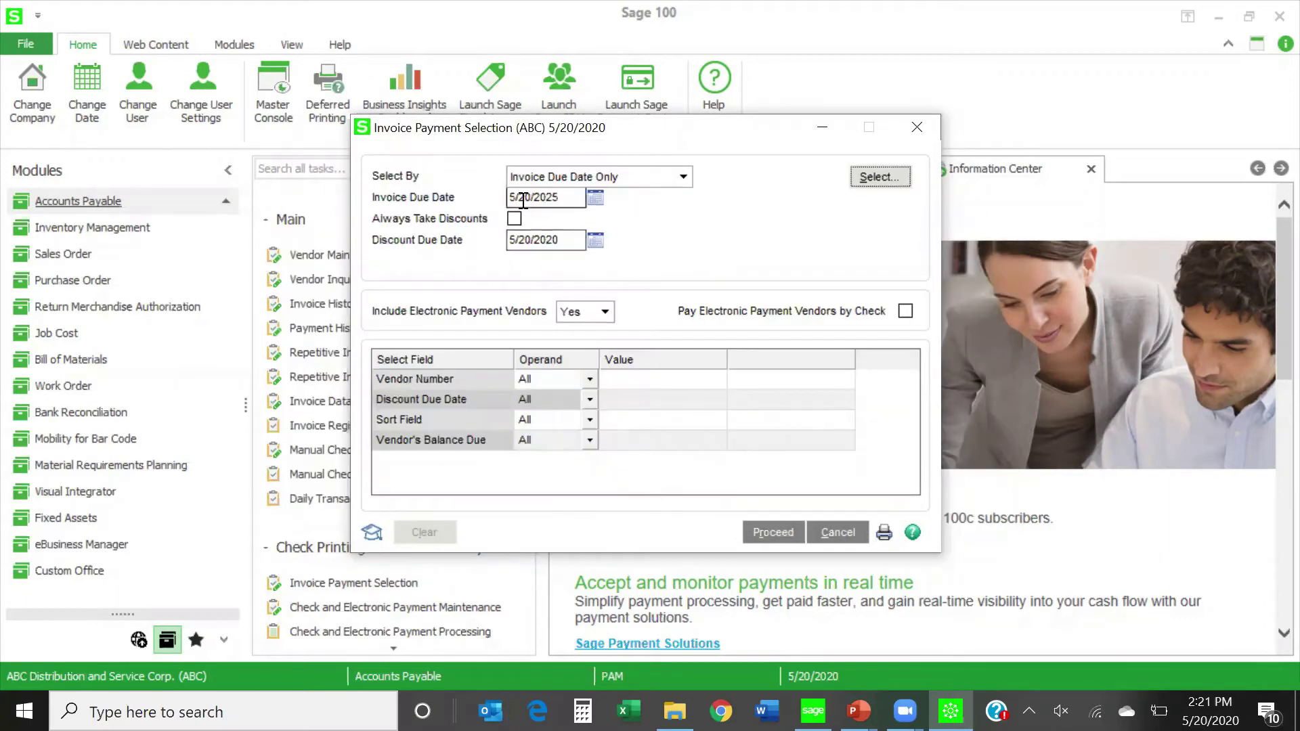
click(518, 197)
key(BackSpace)
text(6)
double_click(532, 198)
text(6/30/2025)
click(876, 186)
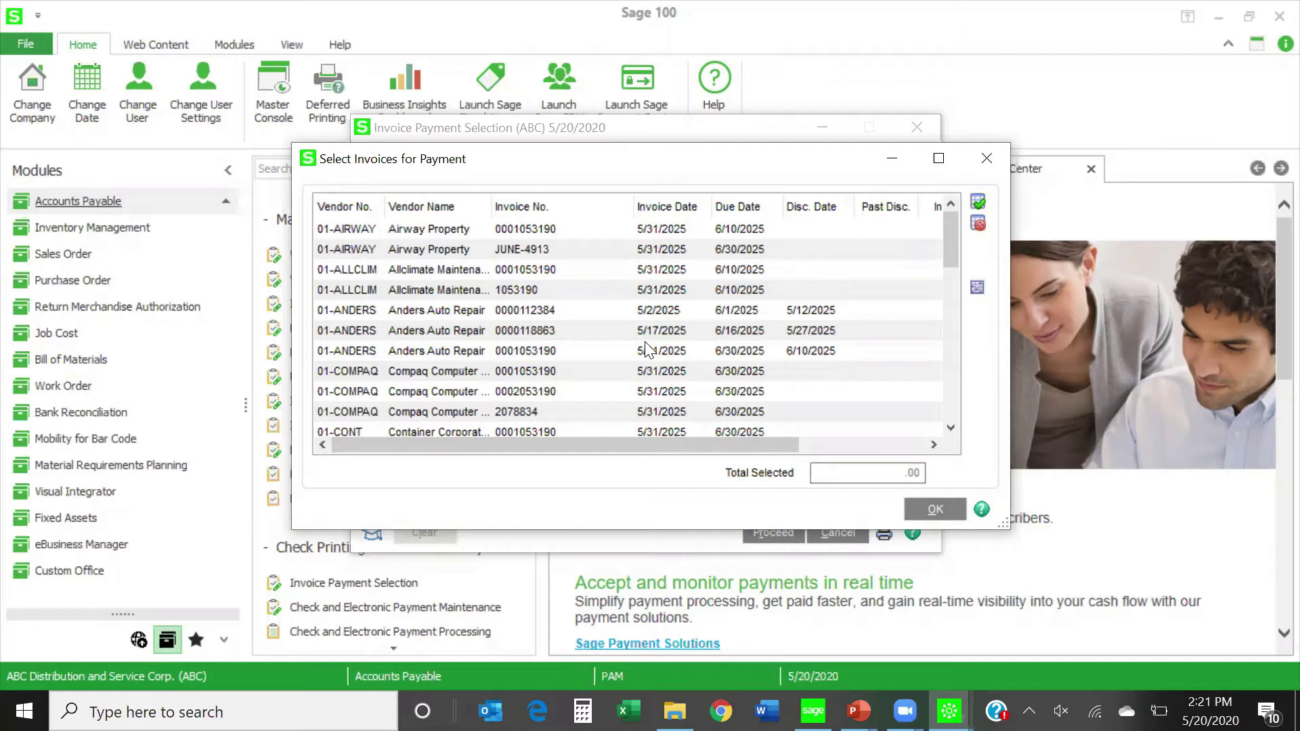
Select Airway's first invoice, both Allclimate invoices, the Anders invoice due 6/16/2025, and Compaq's first and third invoices for payment.
click(431, 230)
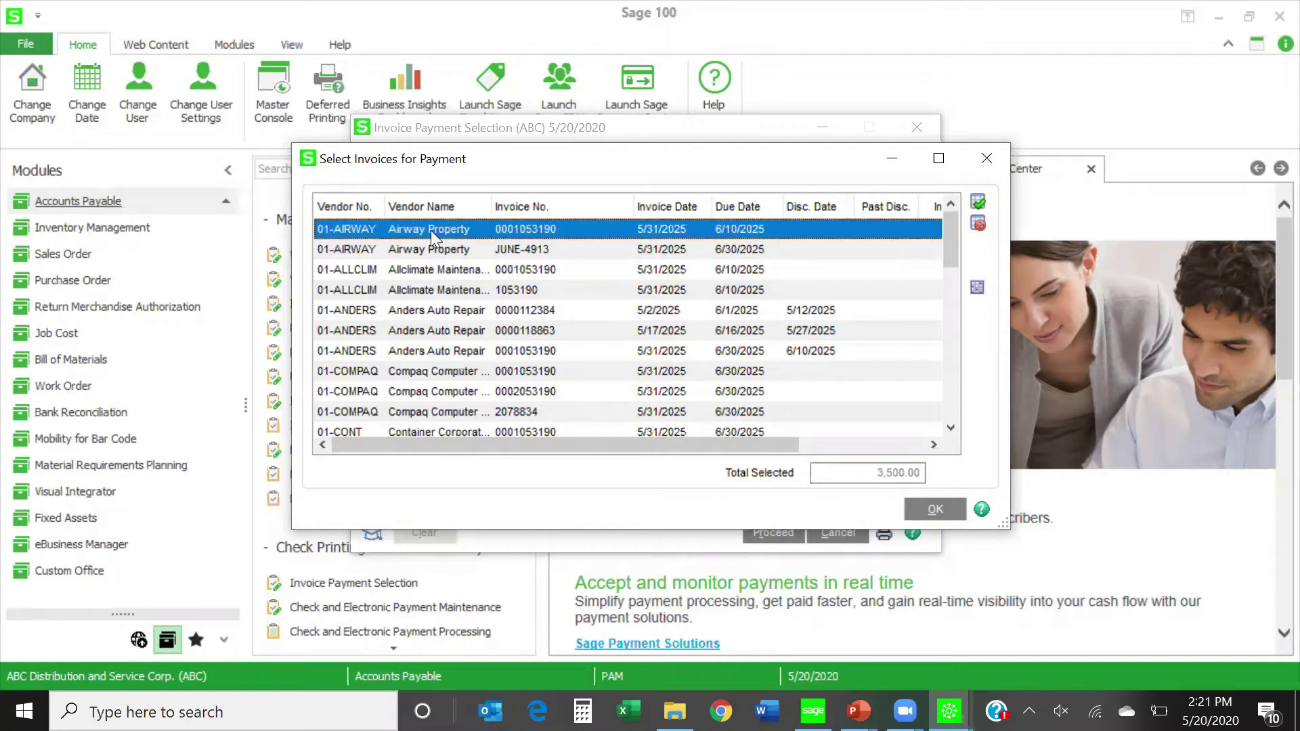
ctrl+click(427, 271)
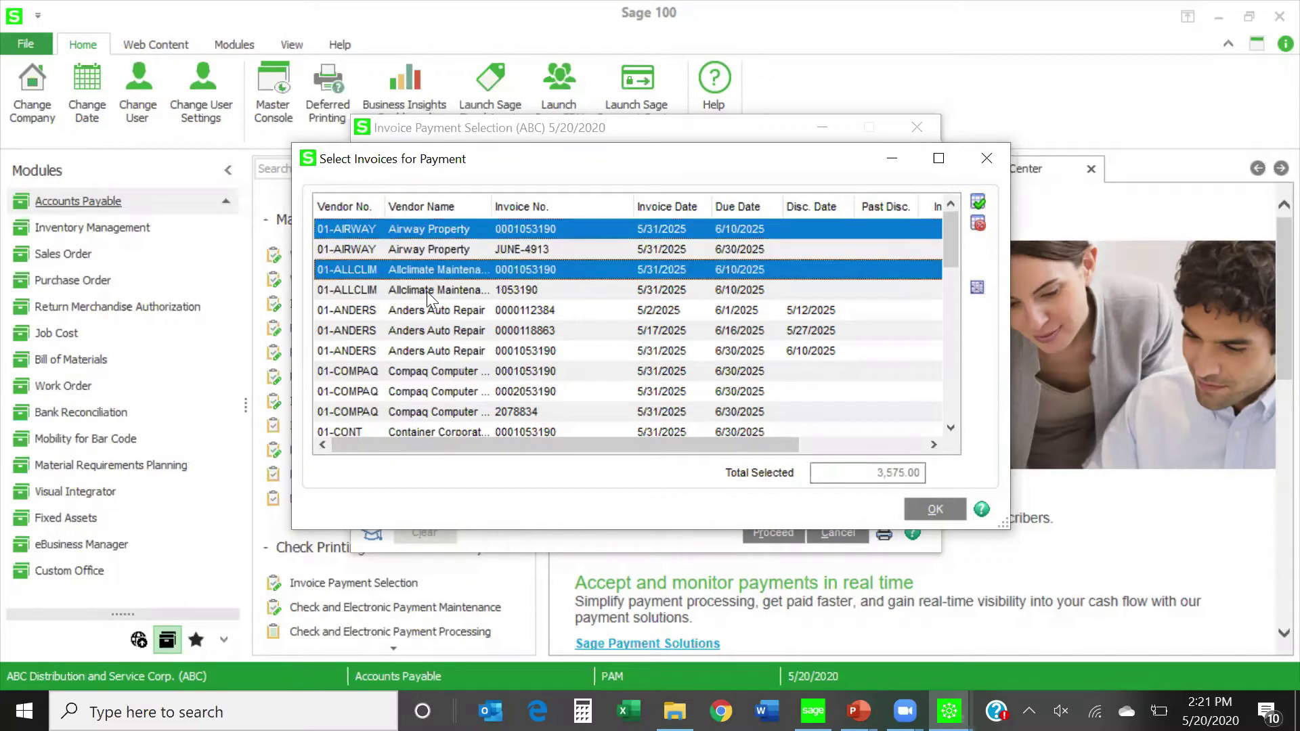
ctrl+click(426, 290)
ctrl+click(430, 331)
ctrl+click(448, 372)
ctrl+click(453, 410)
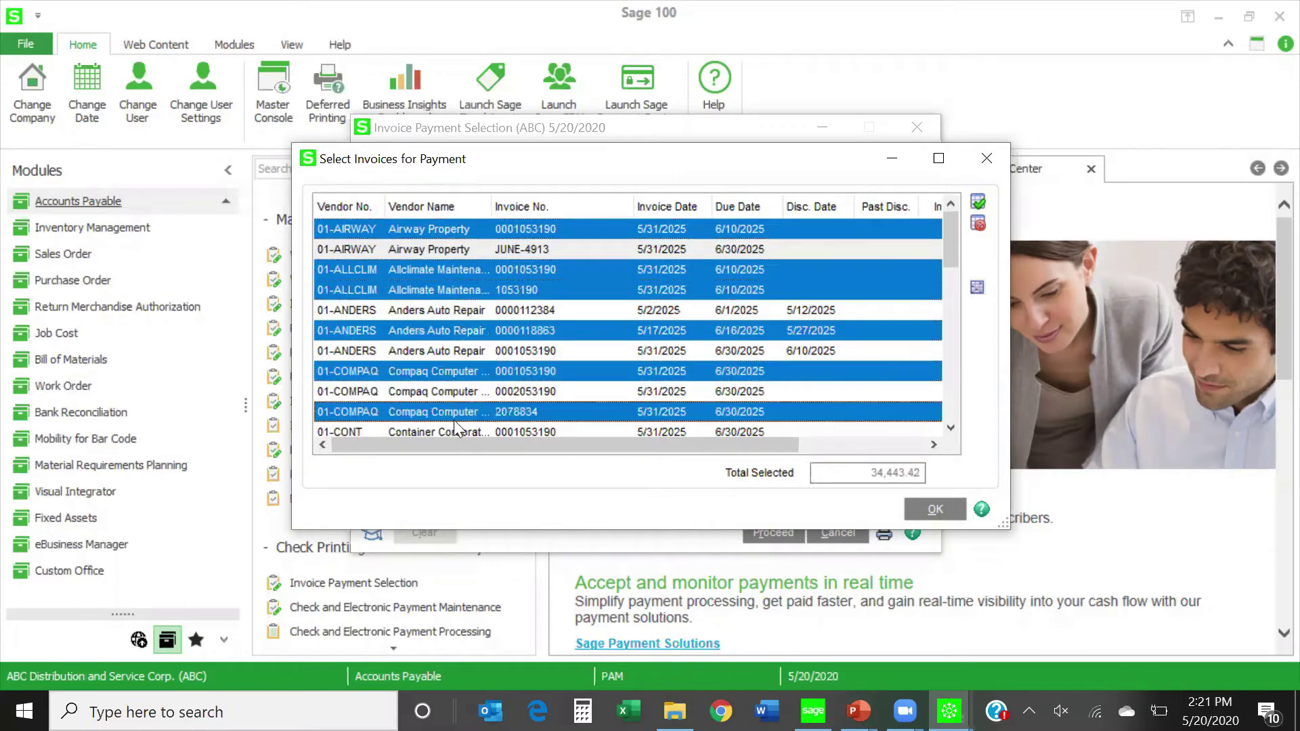
Add the Stevens Supply and American Alarm invoices to the payment selection and accept it.
drag(951, 245, 943, 318)
ctrl+click(574, 347)
ctrl+click(504, 291)
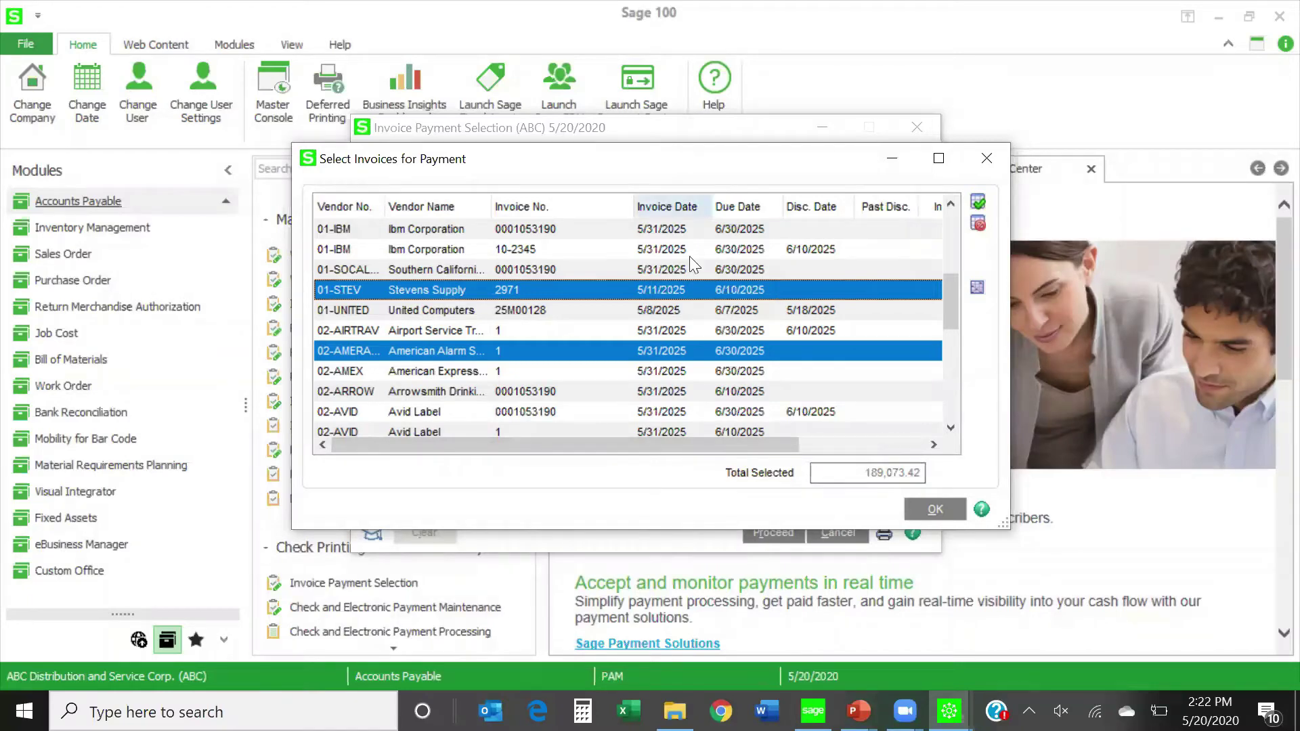
click(935, 513)
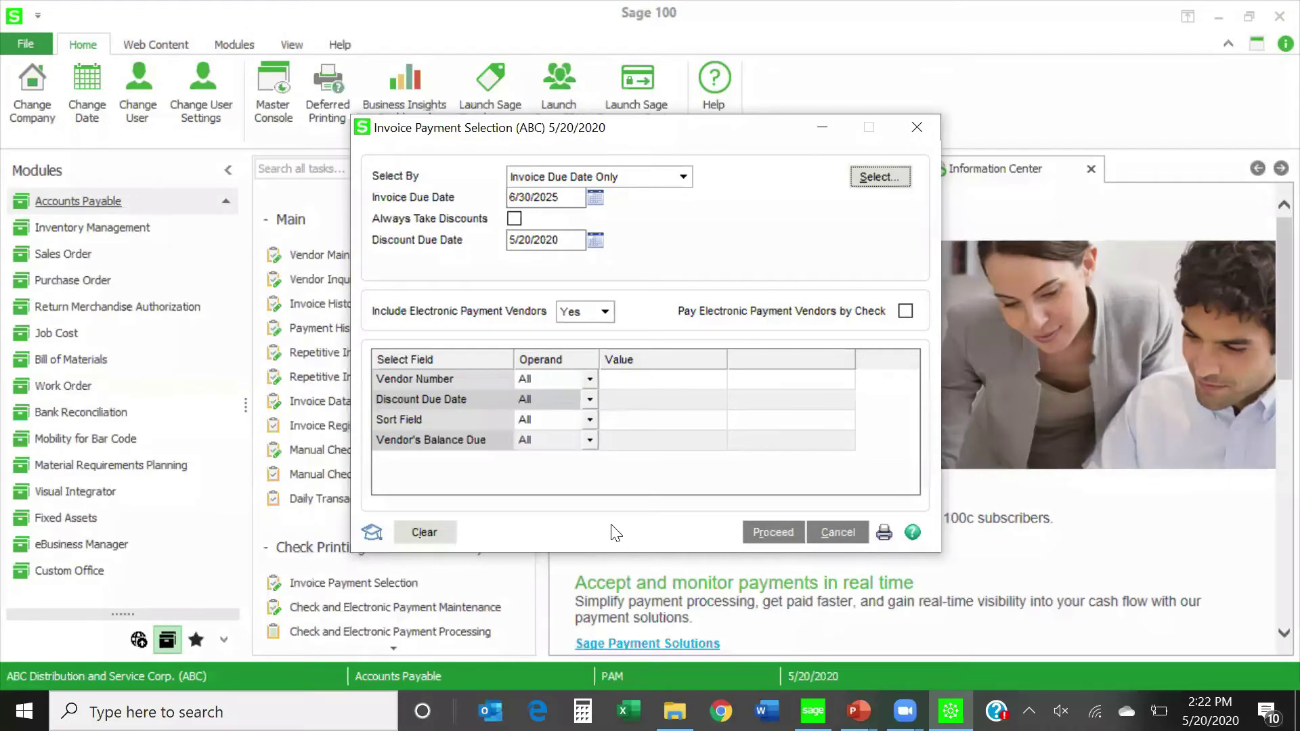
Clear all invoice payment selection data, then open the list of selectable invoices and close it.
click(426, 533)
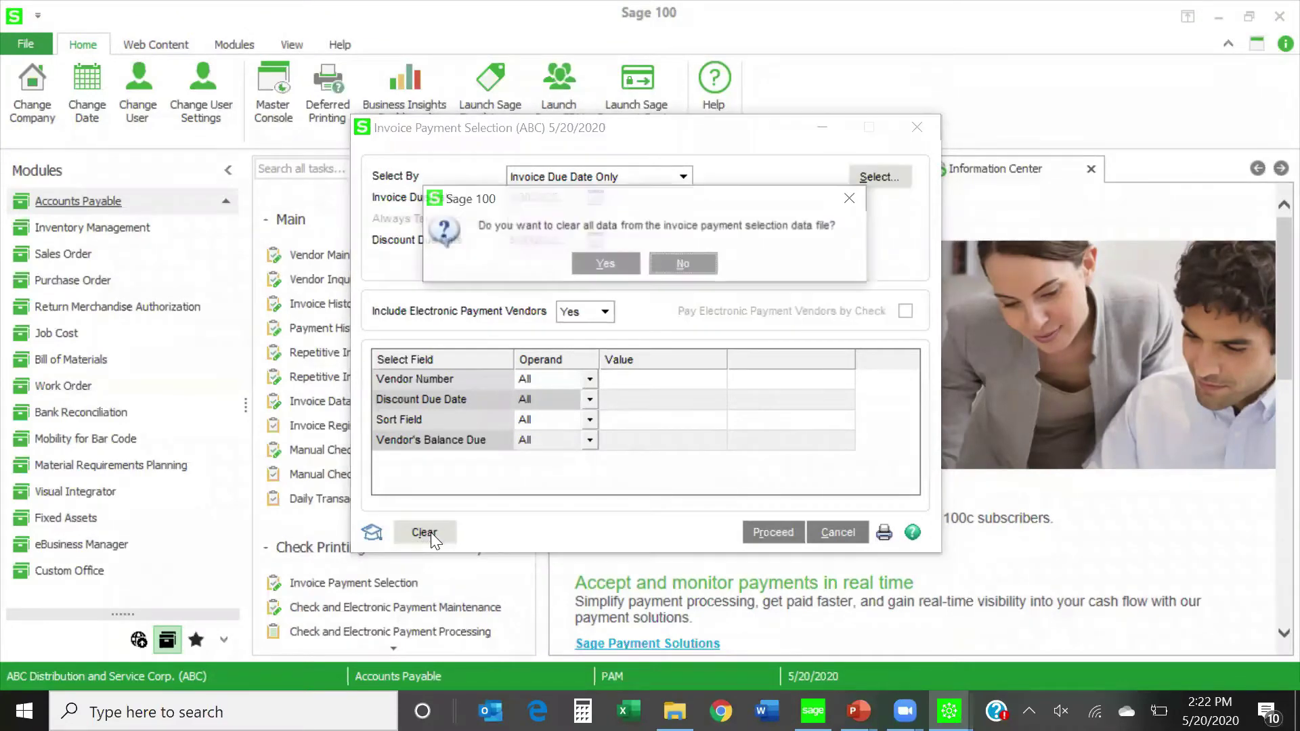
click(607, 266)
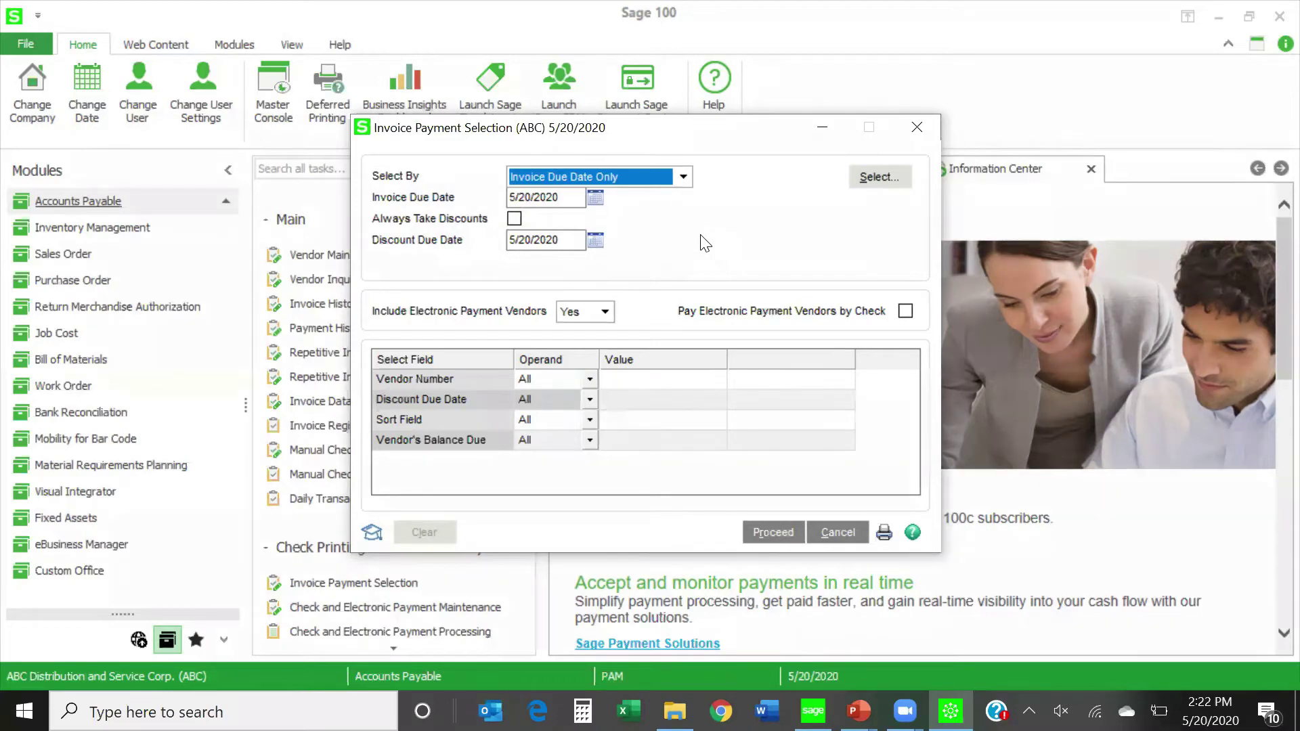
click(876, 183)
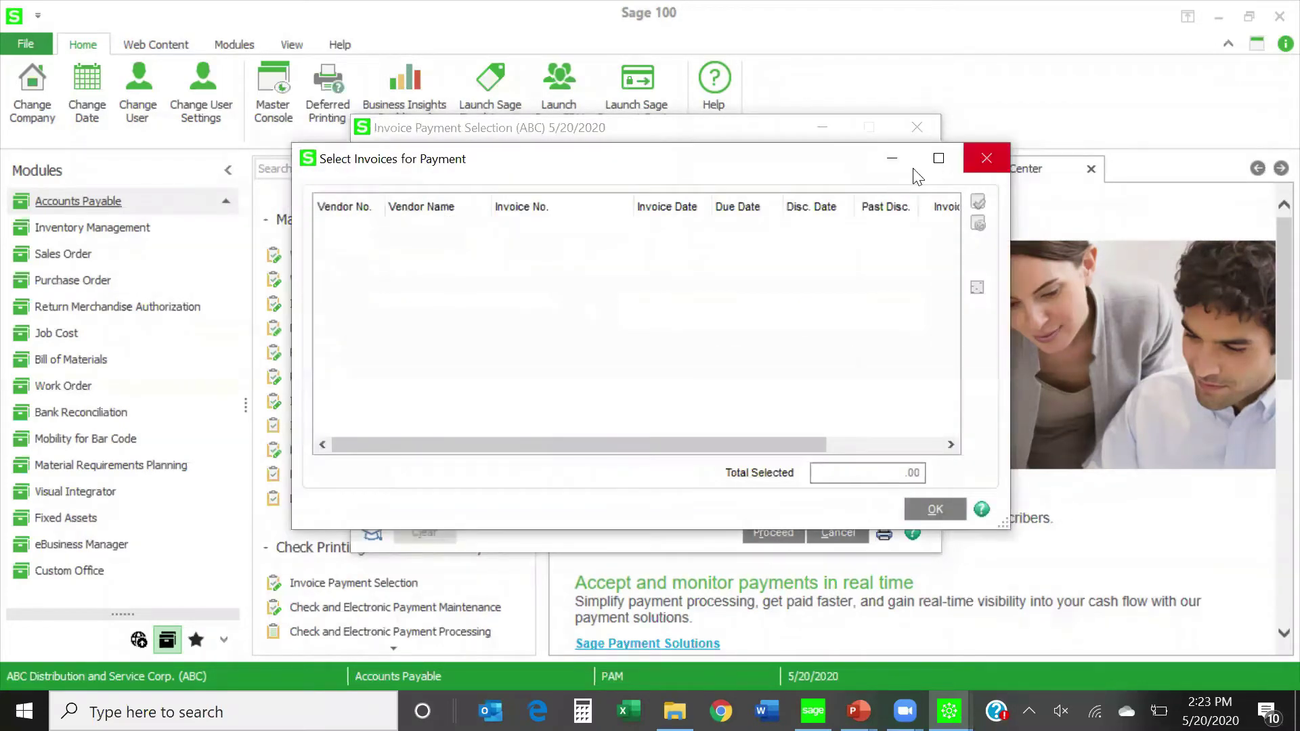
key(Escape)
Set the invoice due date to 06/30/2025 and reopen the list of invoices to select for payment.
click(571, 197)
text(06/30/2025)
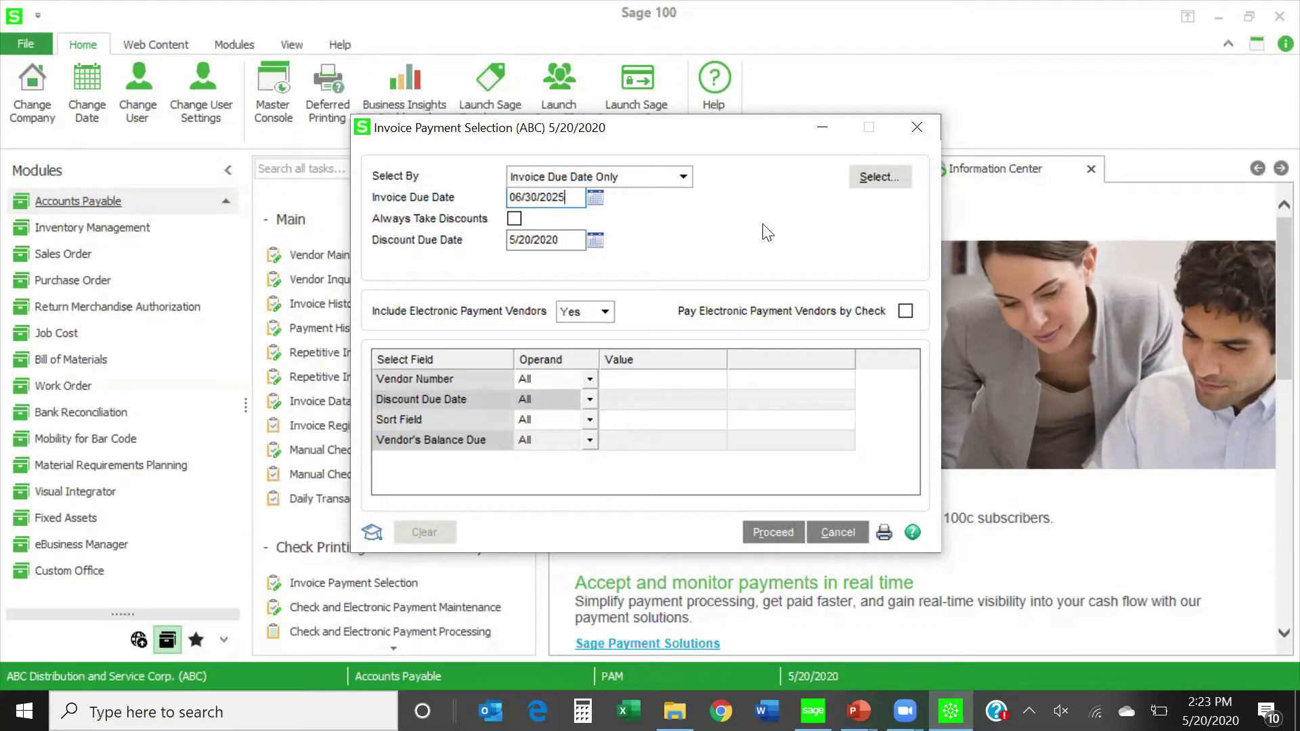
click(877, 178)
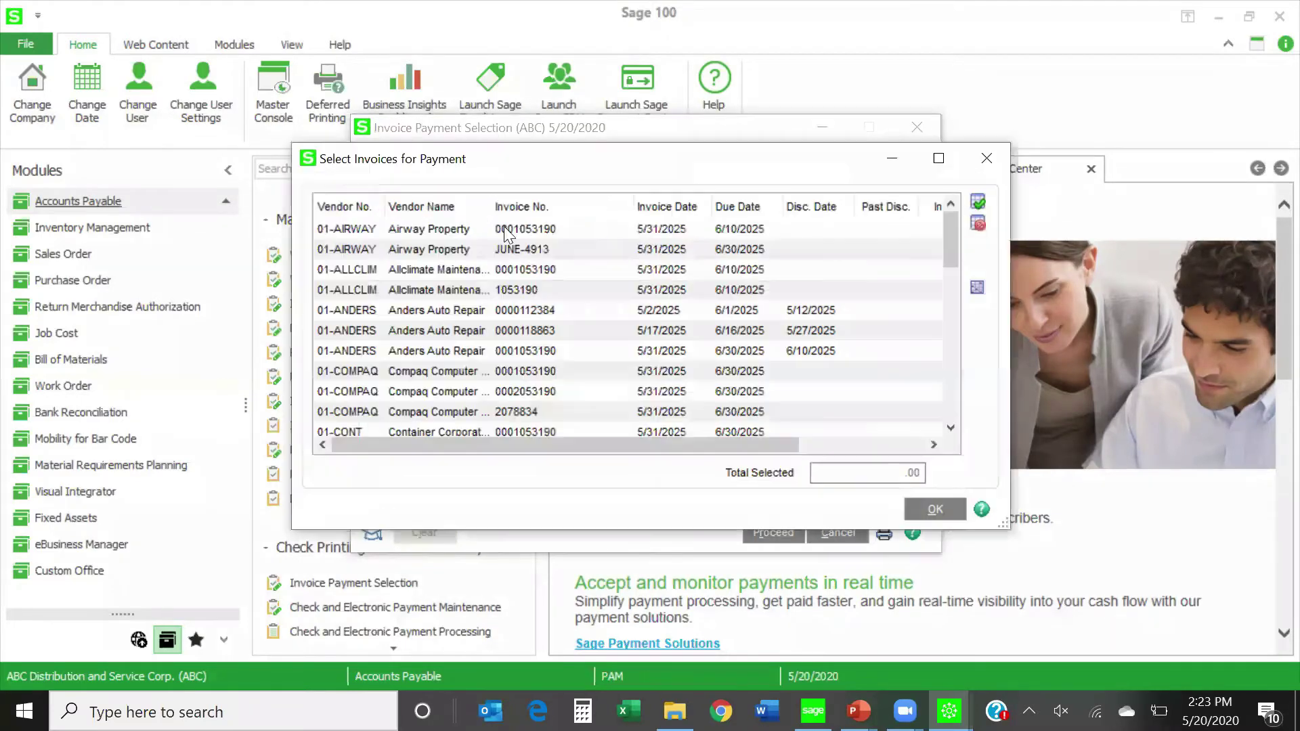
Select Airway's first invoice, both Allclimate invoices, the Anders invoice due 6/30/2025 and Compaq's first two, accept, and close Invoice Payment Selection.
click(508, 230)
ctrl+click(512, 264)
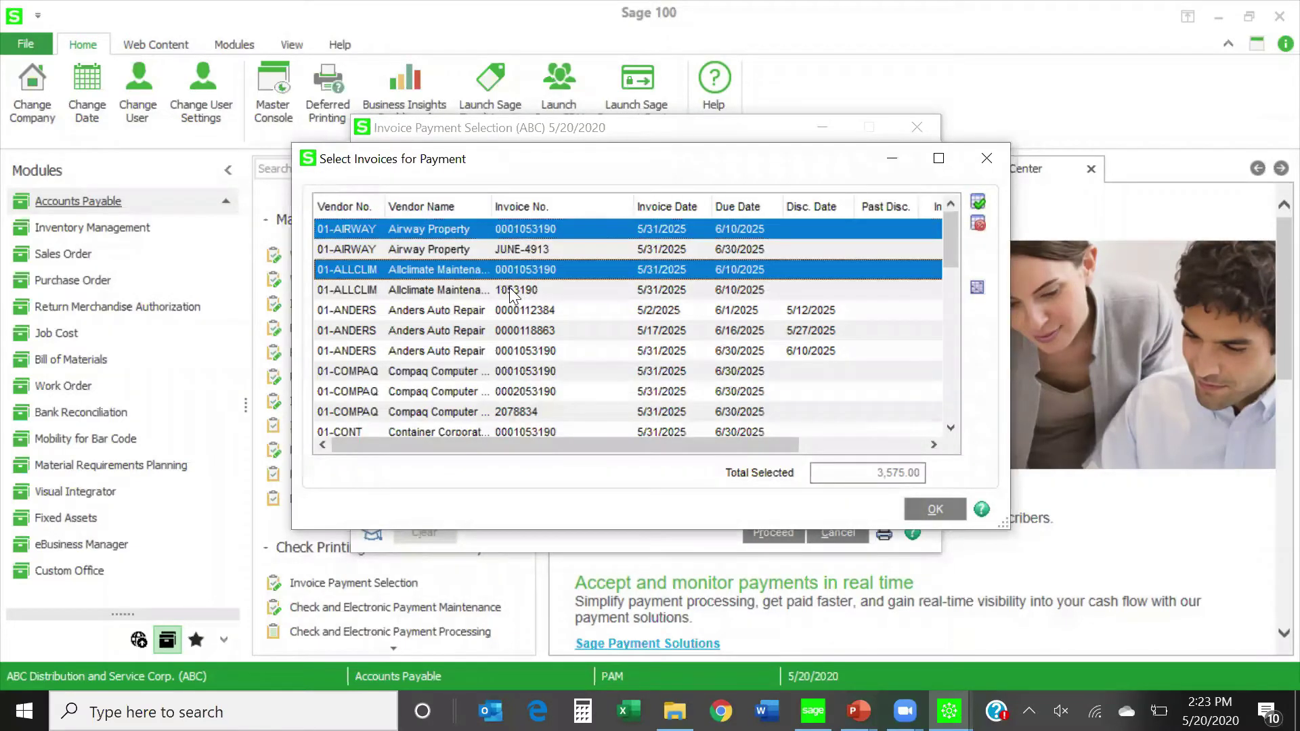
ctrl+click(512, 349)
ctrl+click(514, 370)
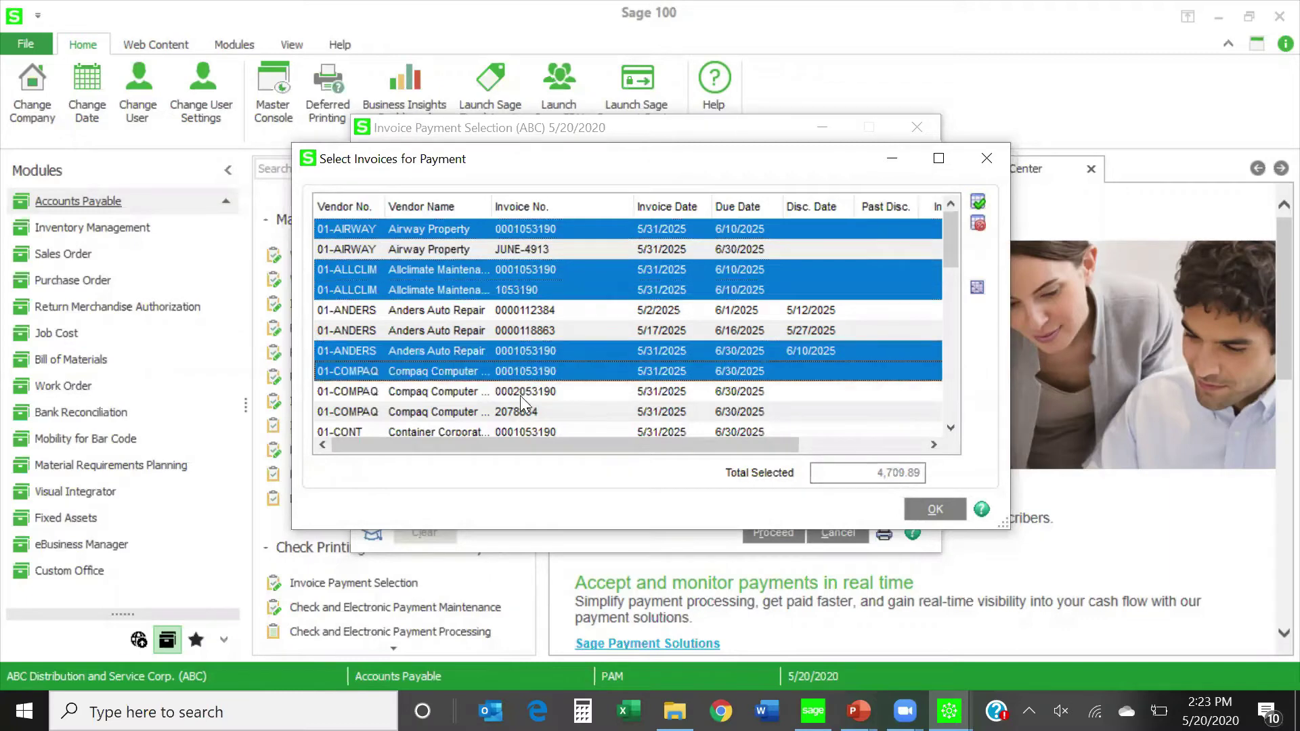
ctrl+click(520, 393)
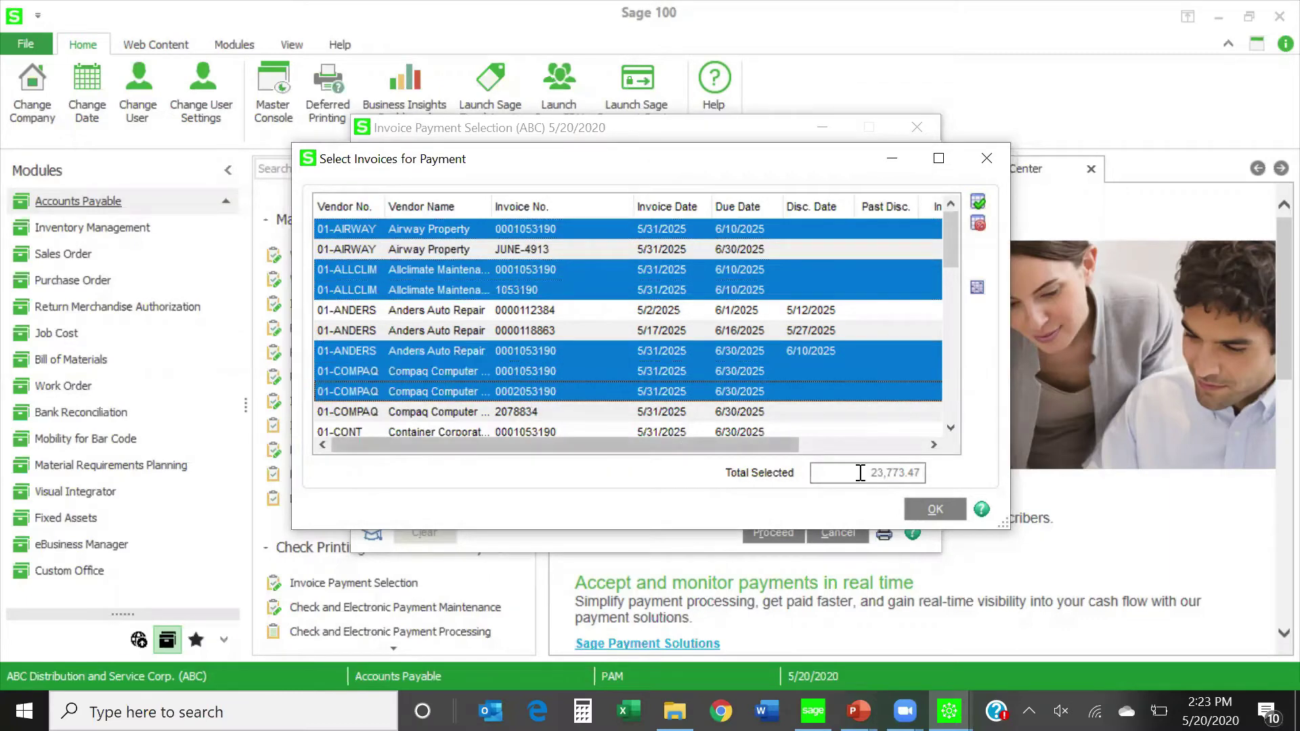
click(942, 515)
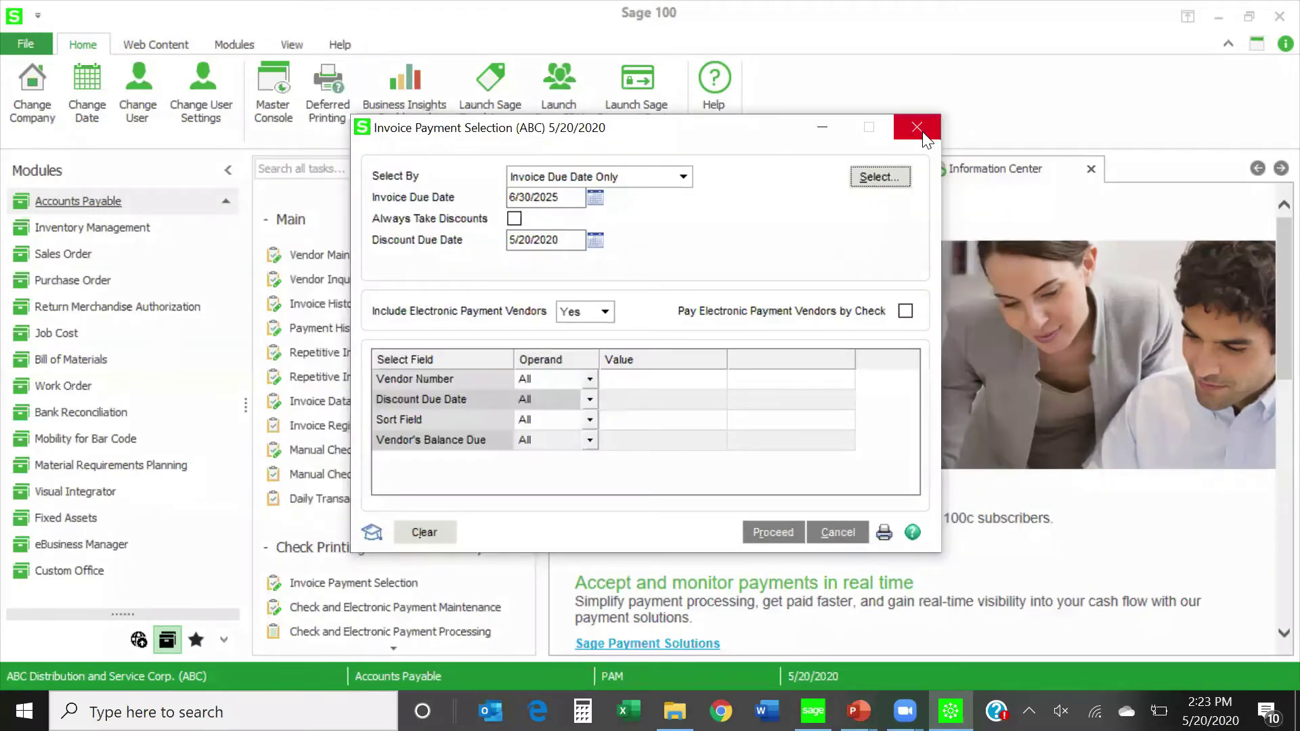
click(922, 131)
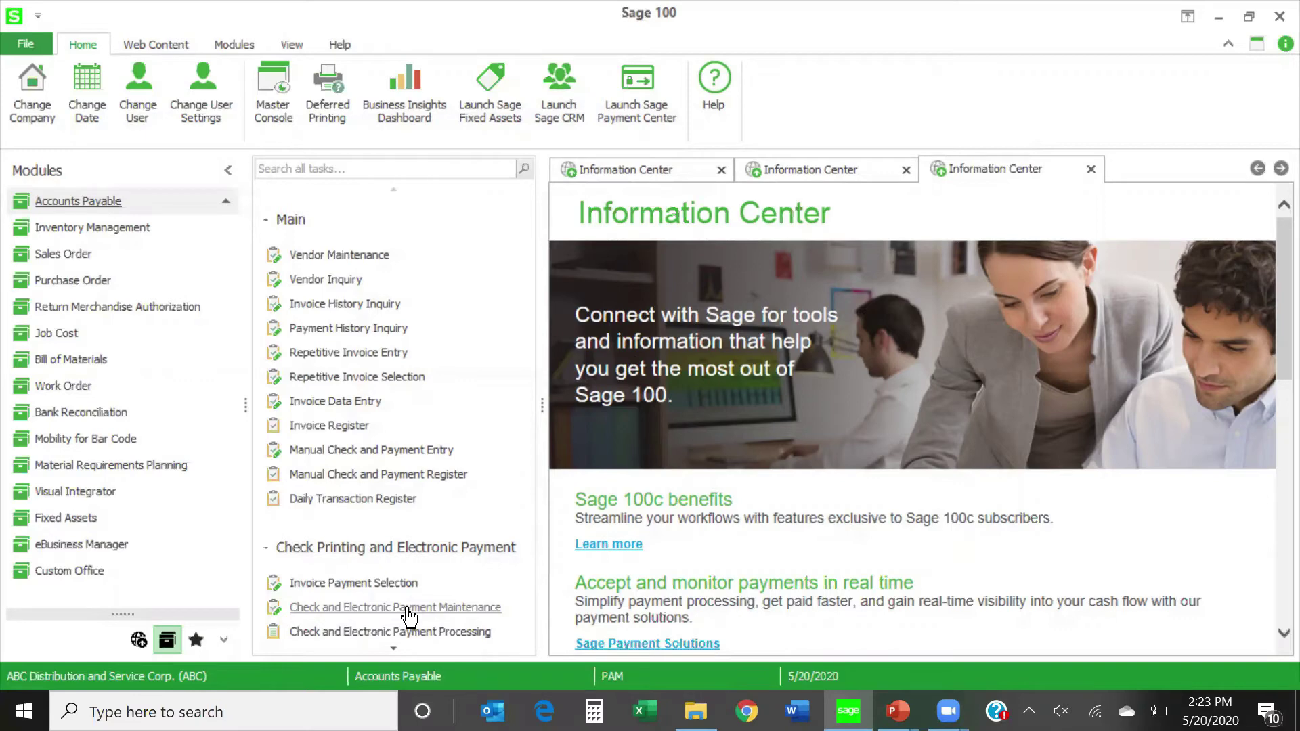
Open Check and Electronic Payment Maintenance, load the Airway Property entry and examine its invoice line's due date, payment amount and comment.
click(358, 611)
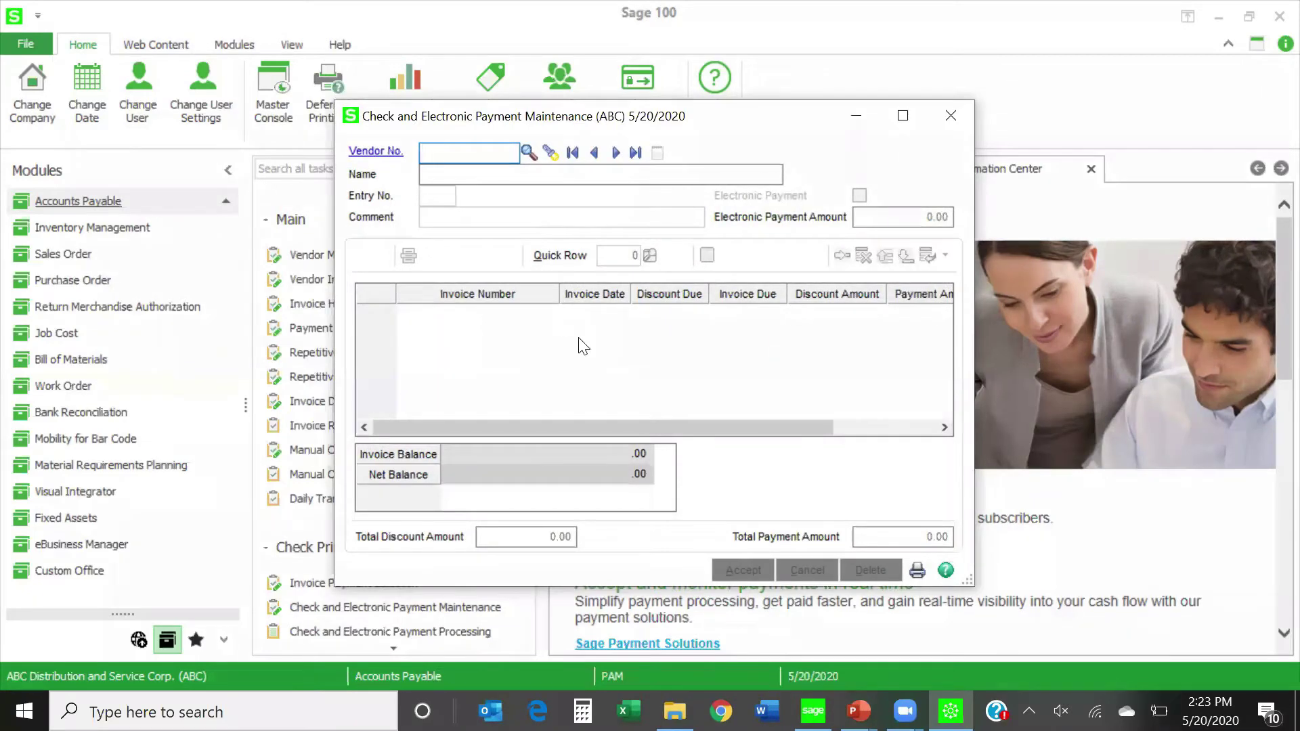
click(550, 153)
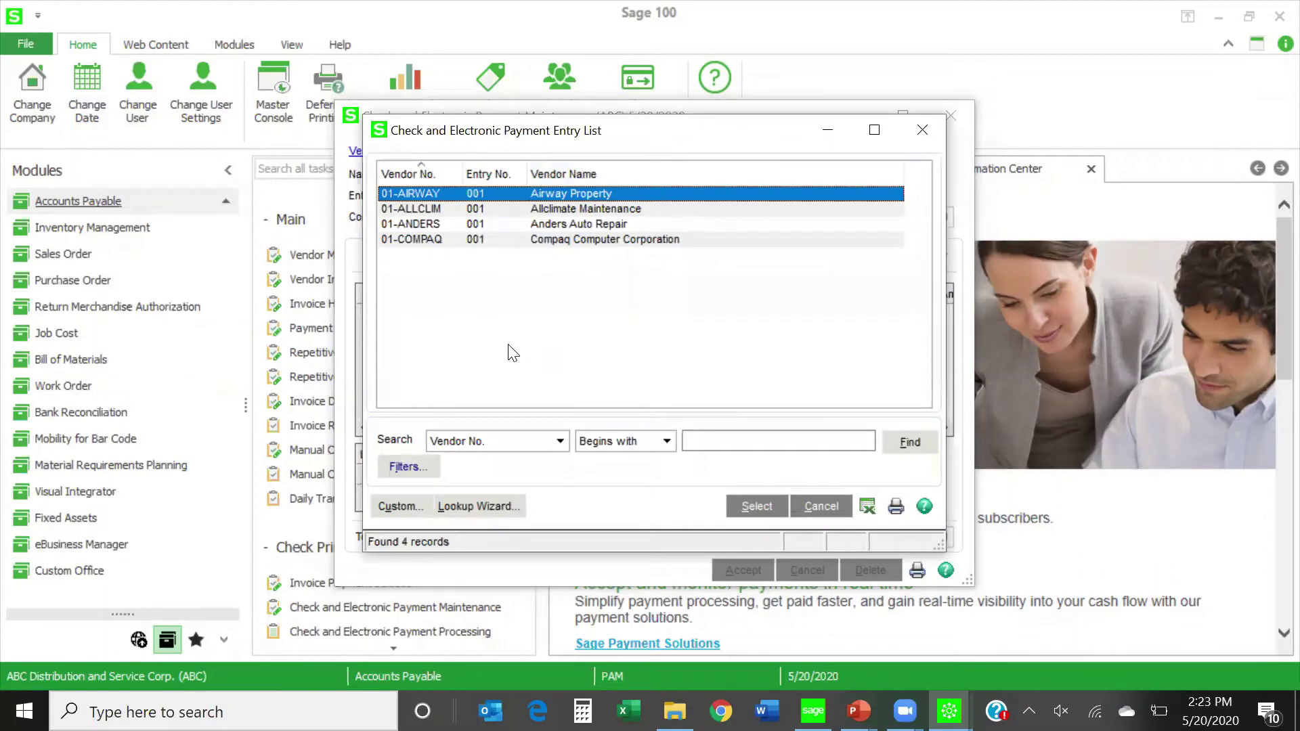
double_click(451, 193)
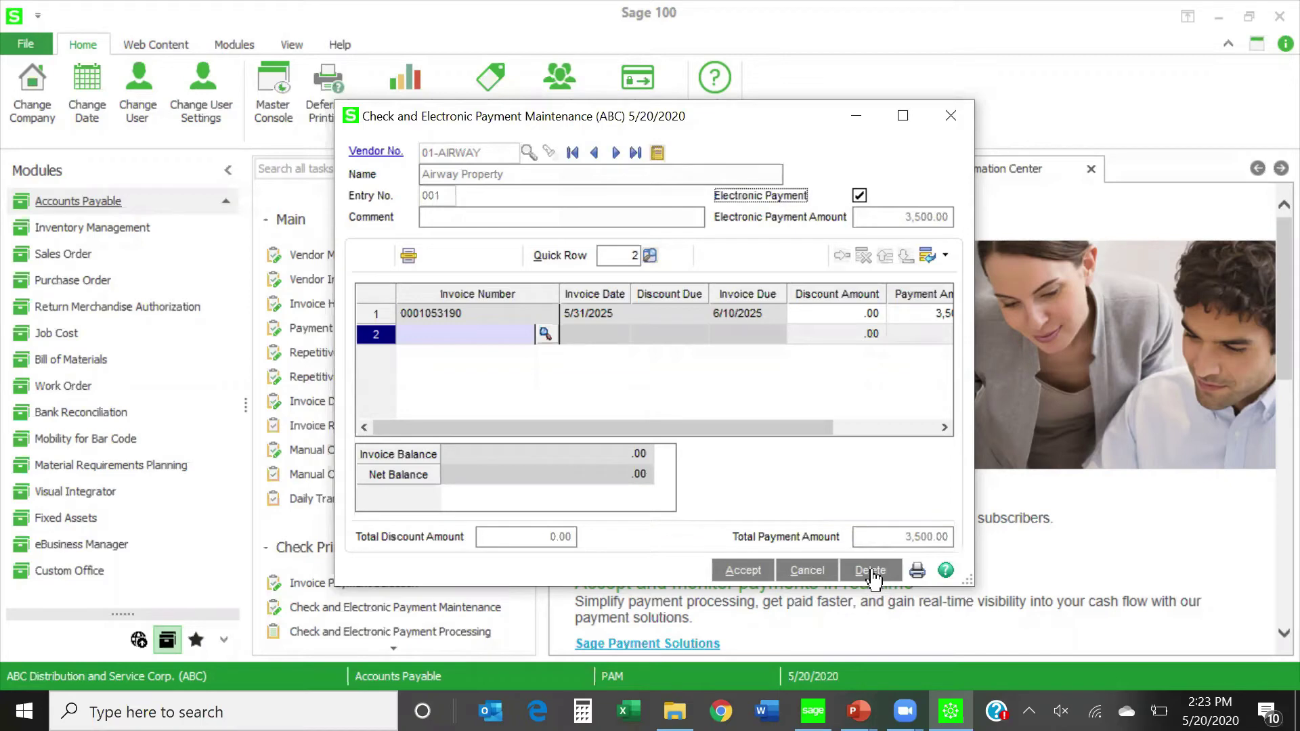
drag(766, 426, 918, 427)
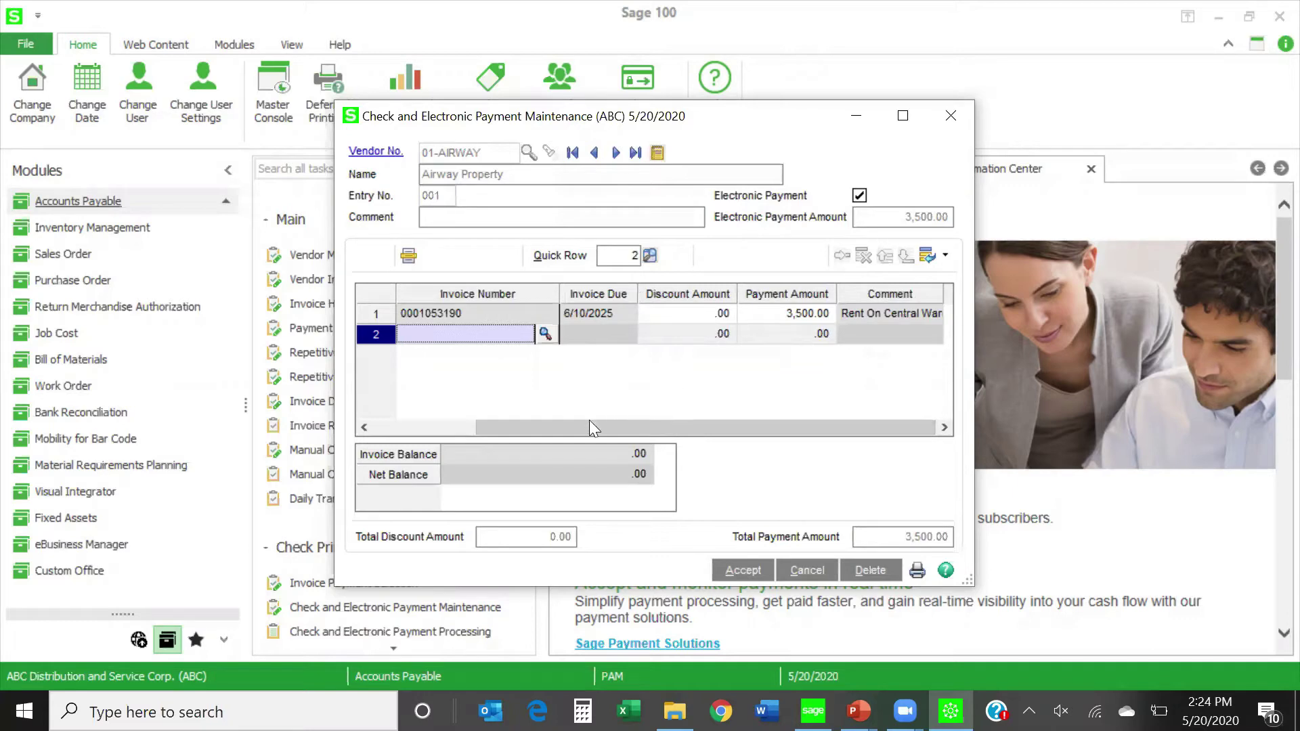
drag(587, 421, 467, 429)
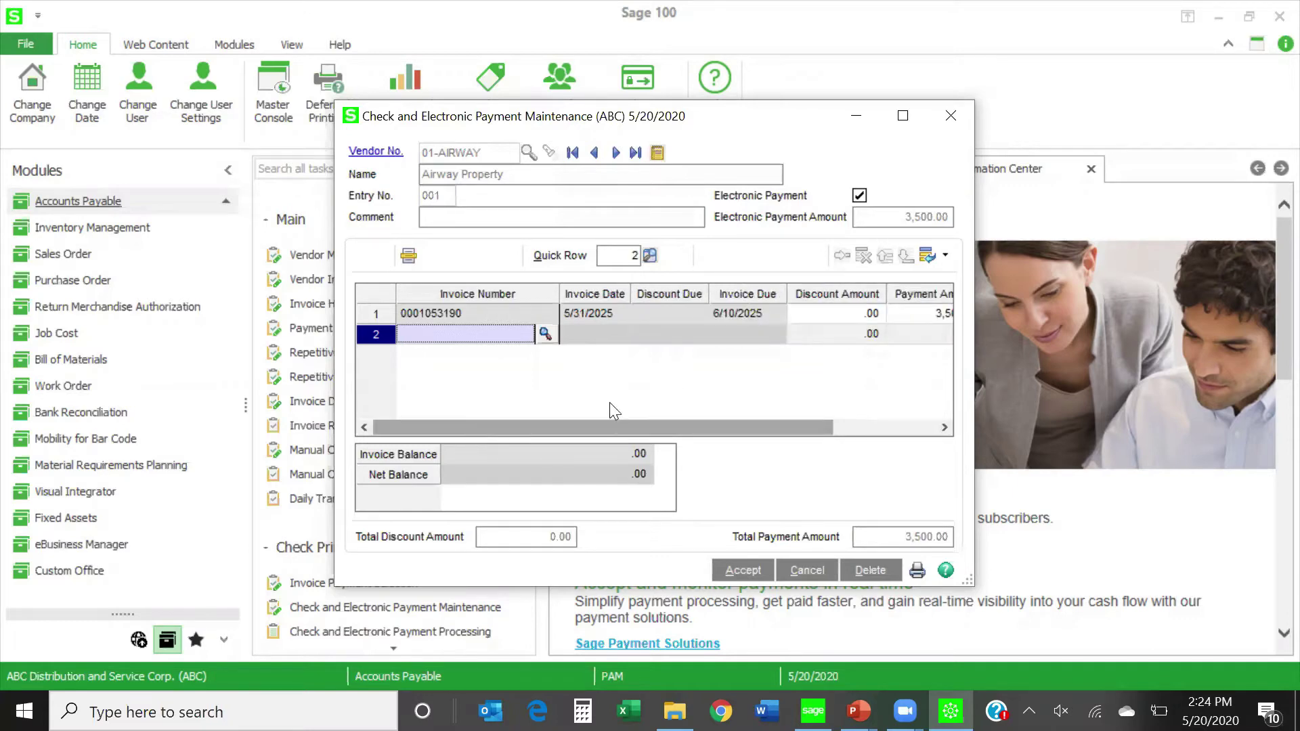
click(882, 428)
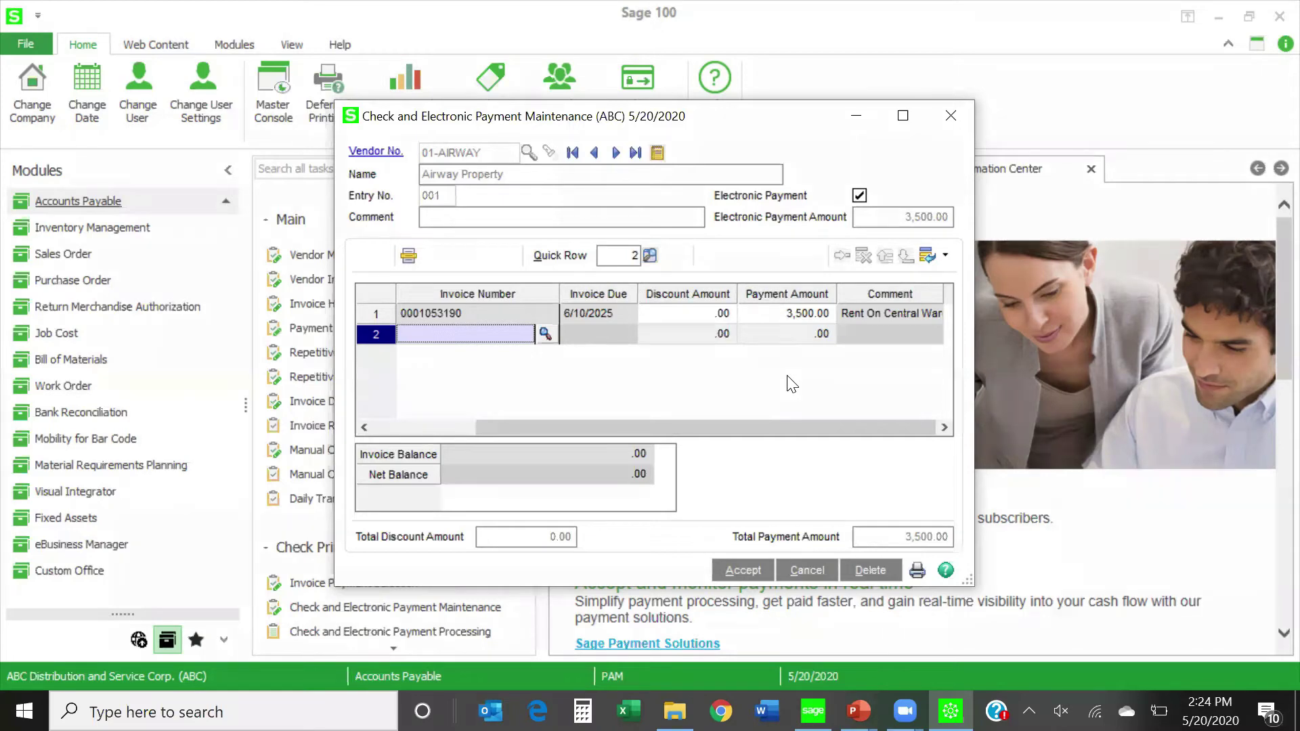
Set the Airway Property invoice's payment amount to 1,000.00, then cancel the entry's changes and close payment maintenance.
click(767, 317)
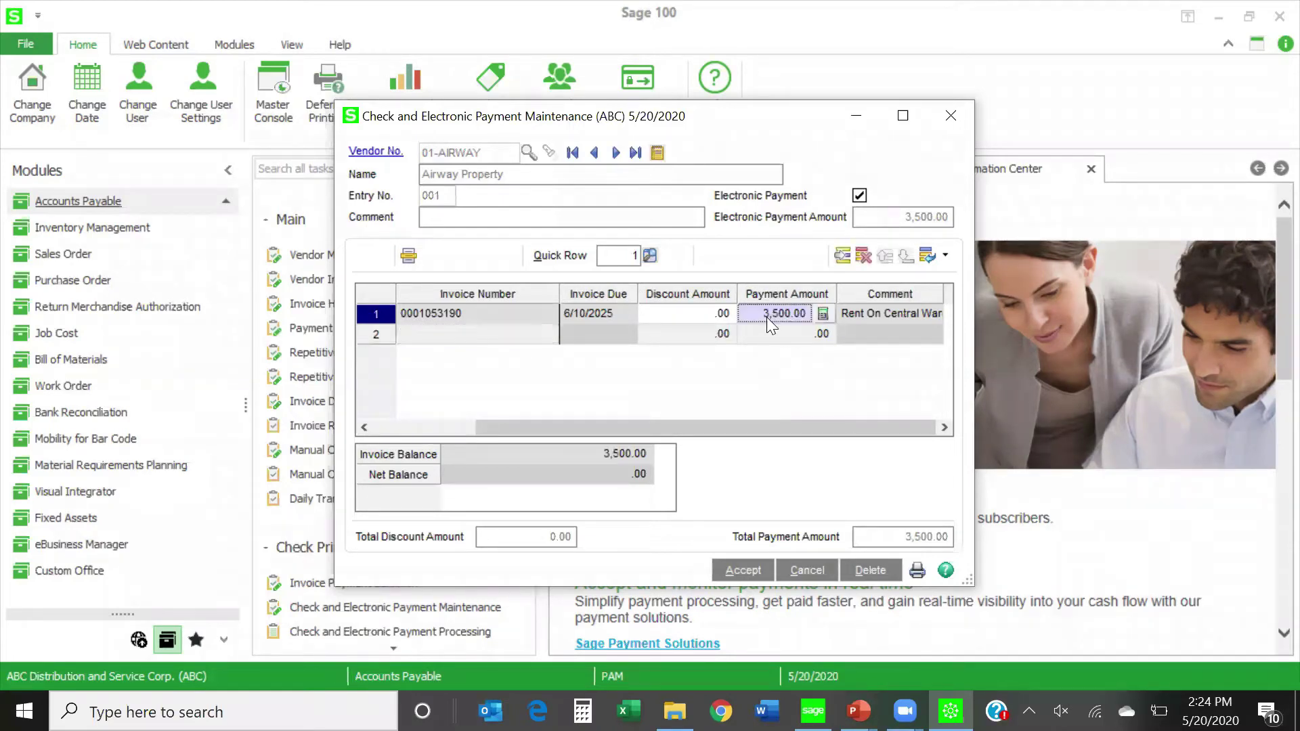
text(10.00)
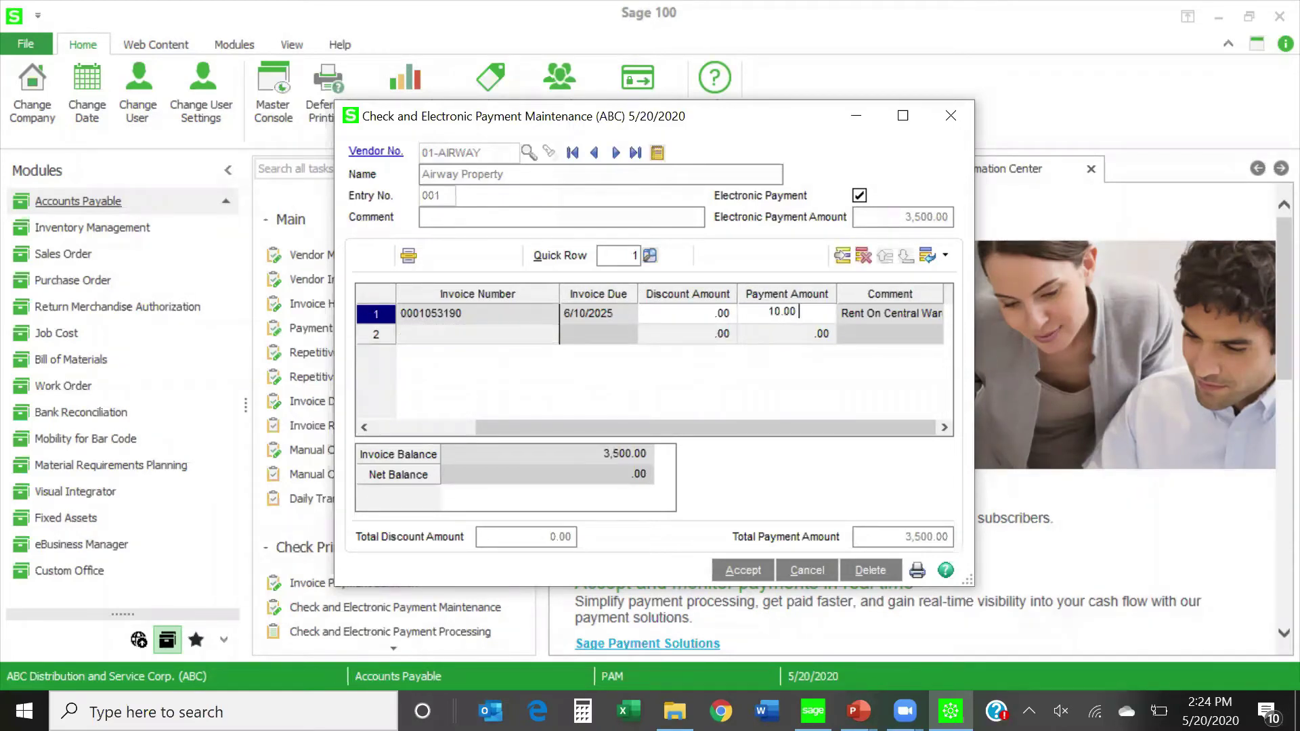
text(00)
click(810, 572)
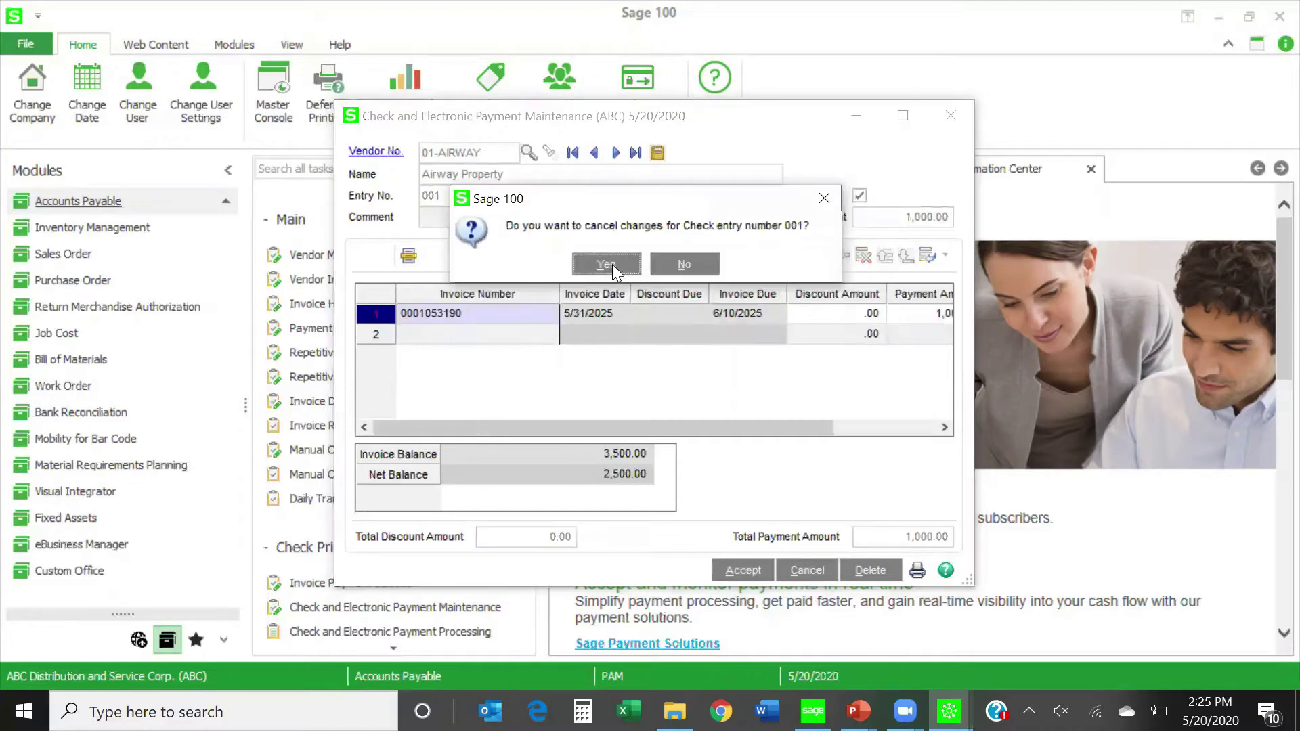
click(612, 268)
click(950, 118)
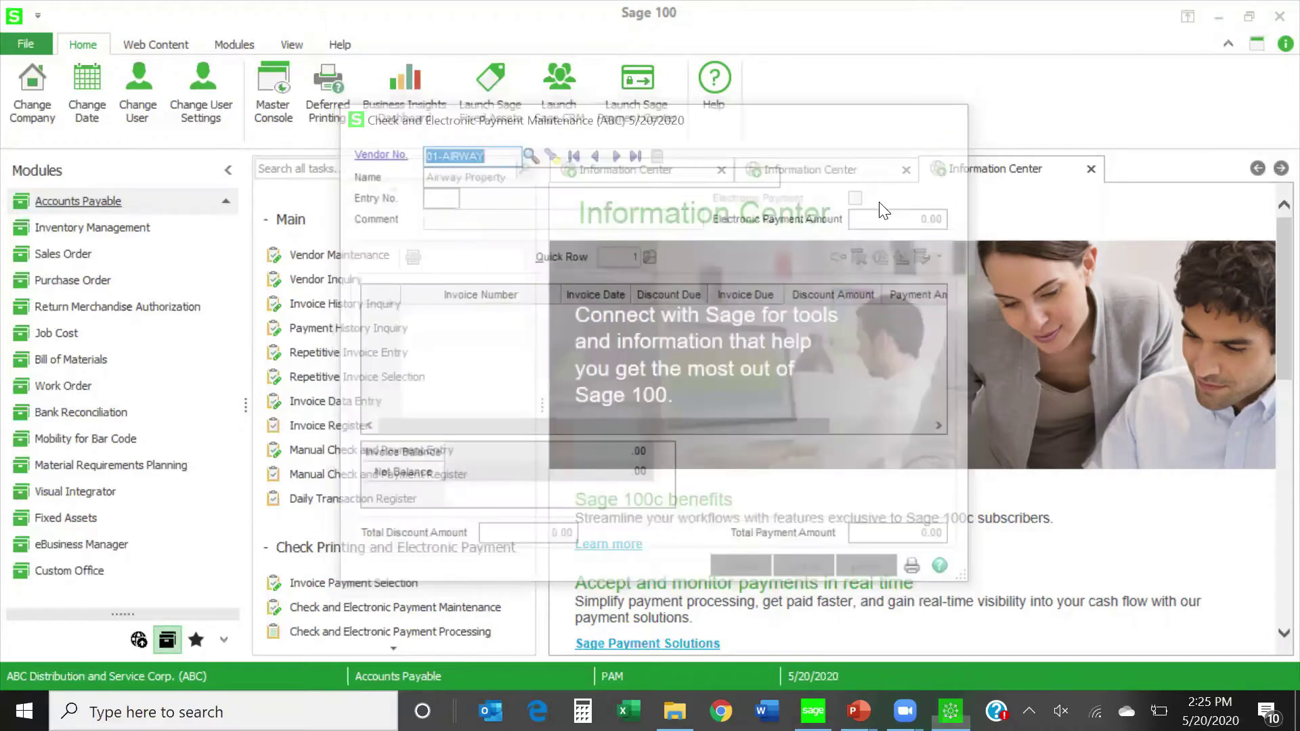
click(344, 609)
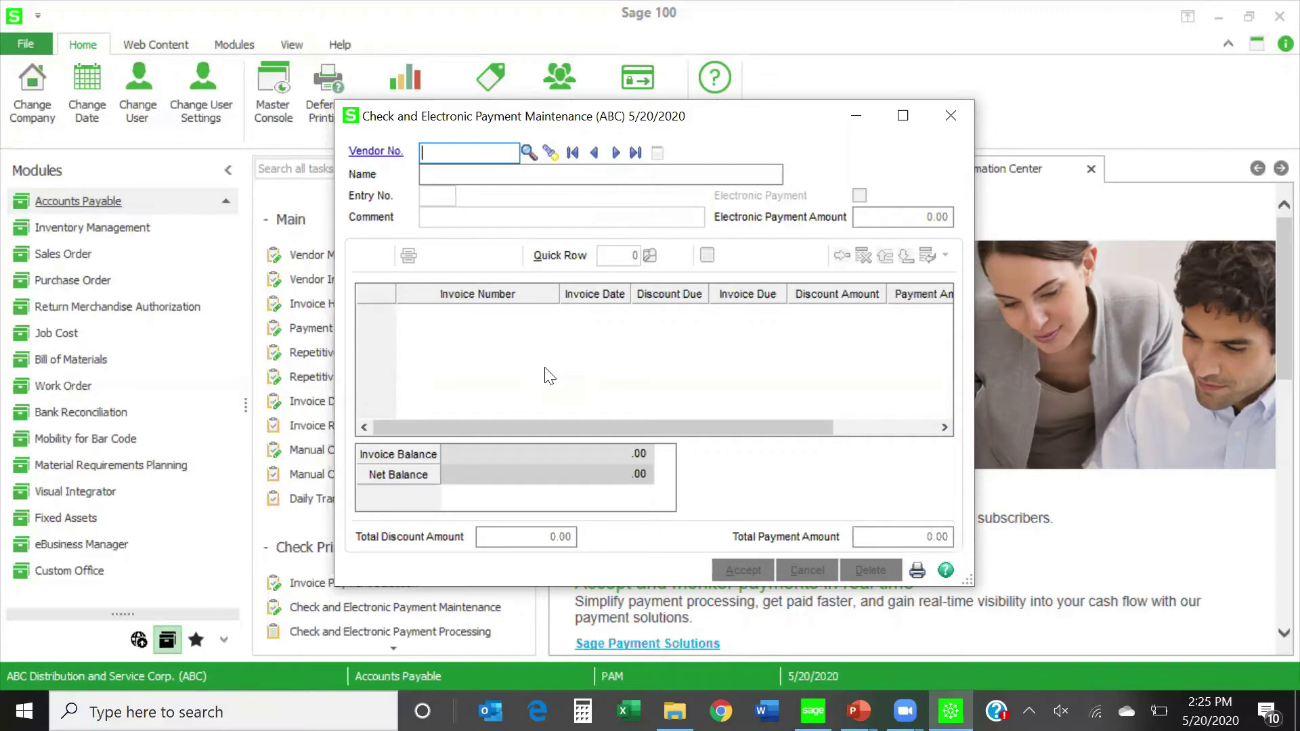
click(951, 115)
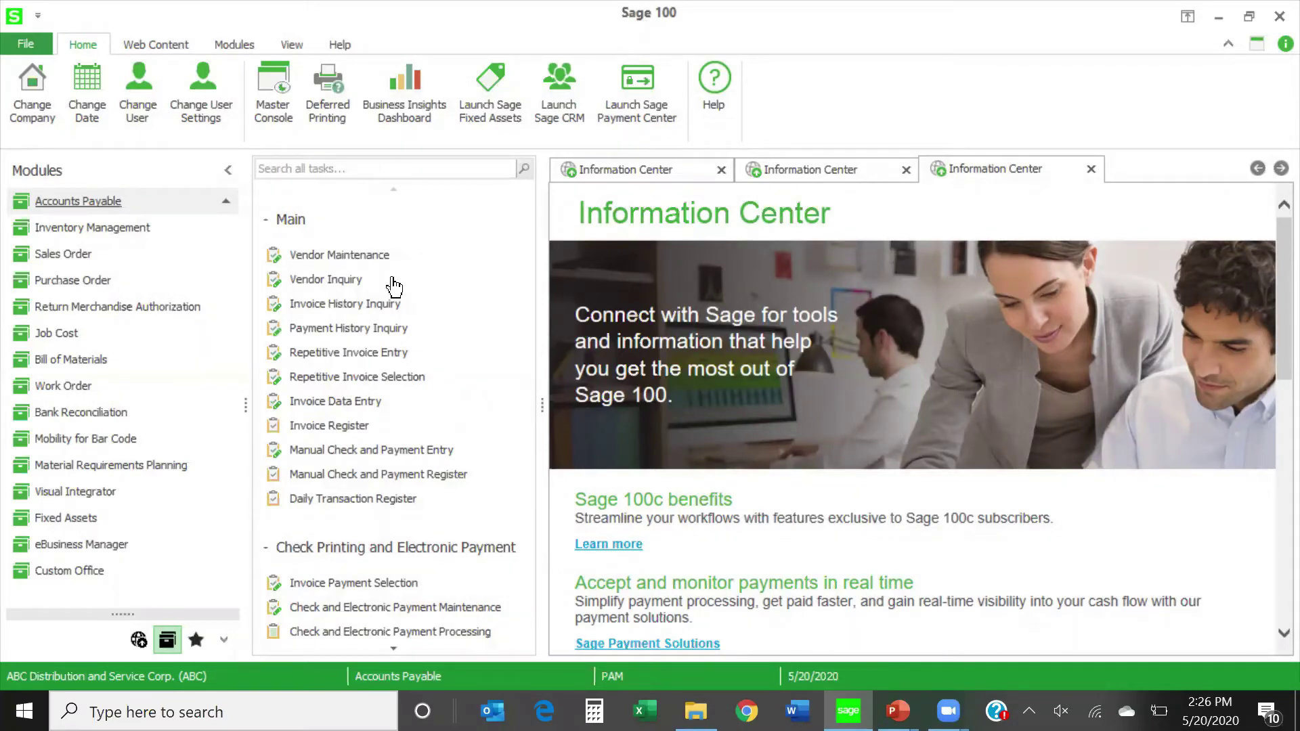
Open Invoice Payment Selection and clear all existing payment selection data.
click(355, 589)
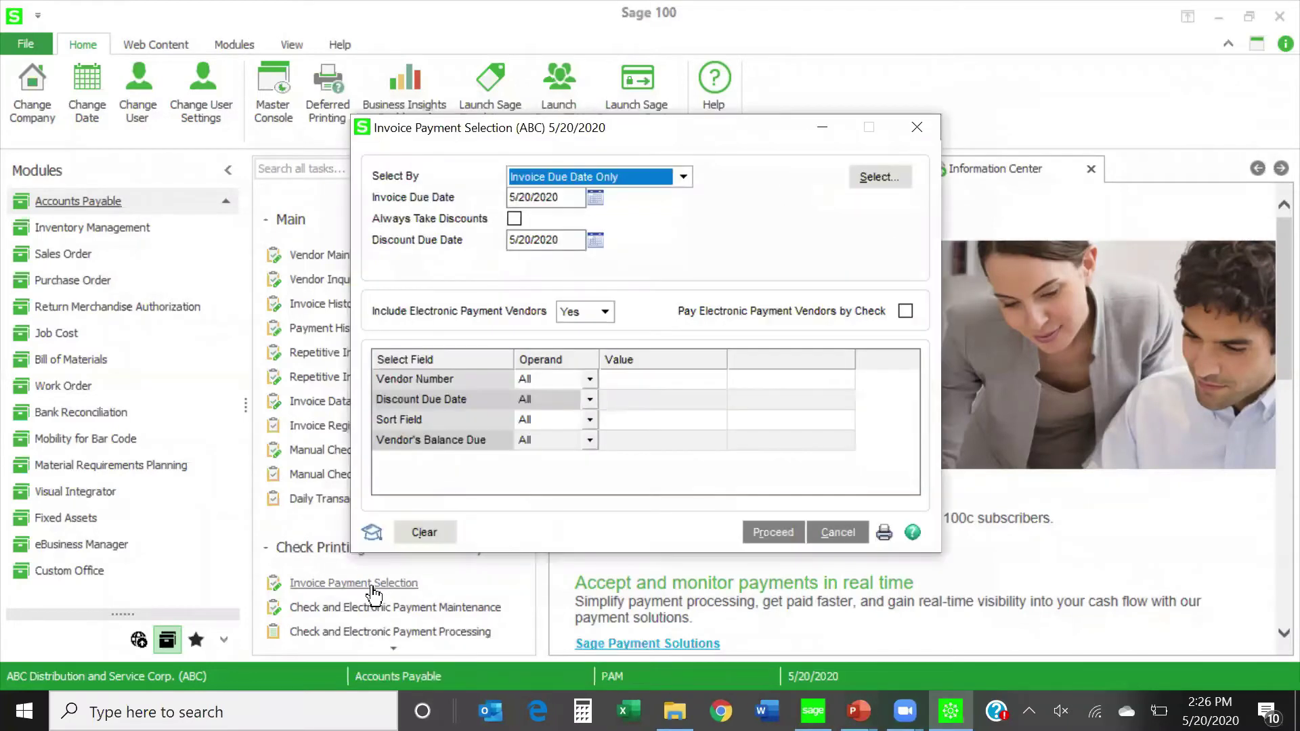
click(422, 535)
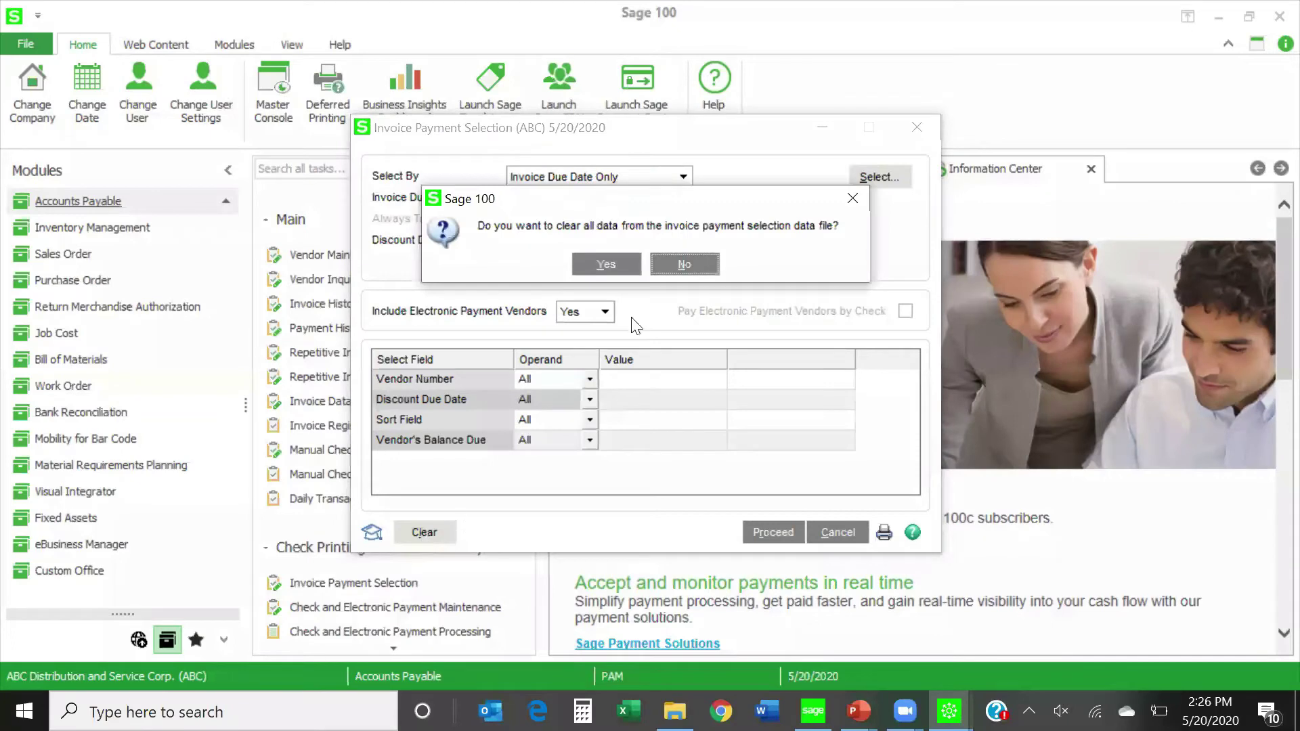
click(613, 271)
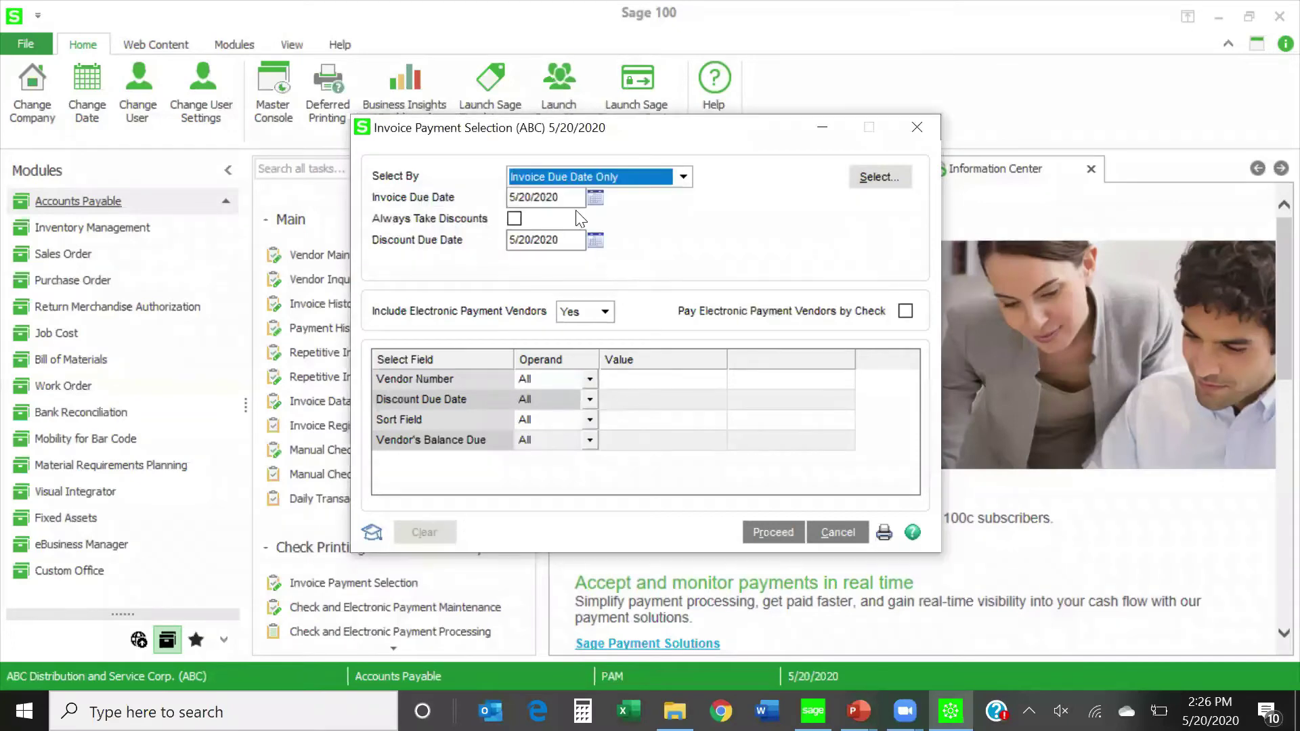
Set the invoice due date to 06/30/2025, review the list of selectable invoices and close it without selecting any individually.
key(Tab)
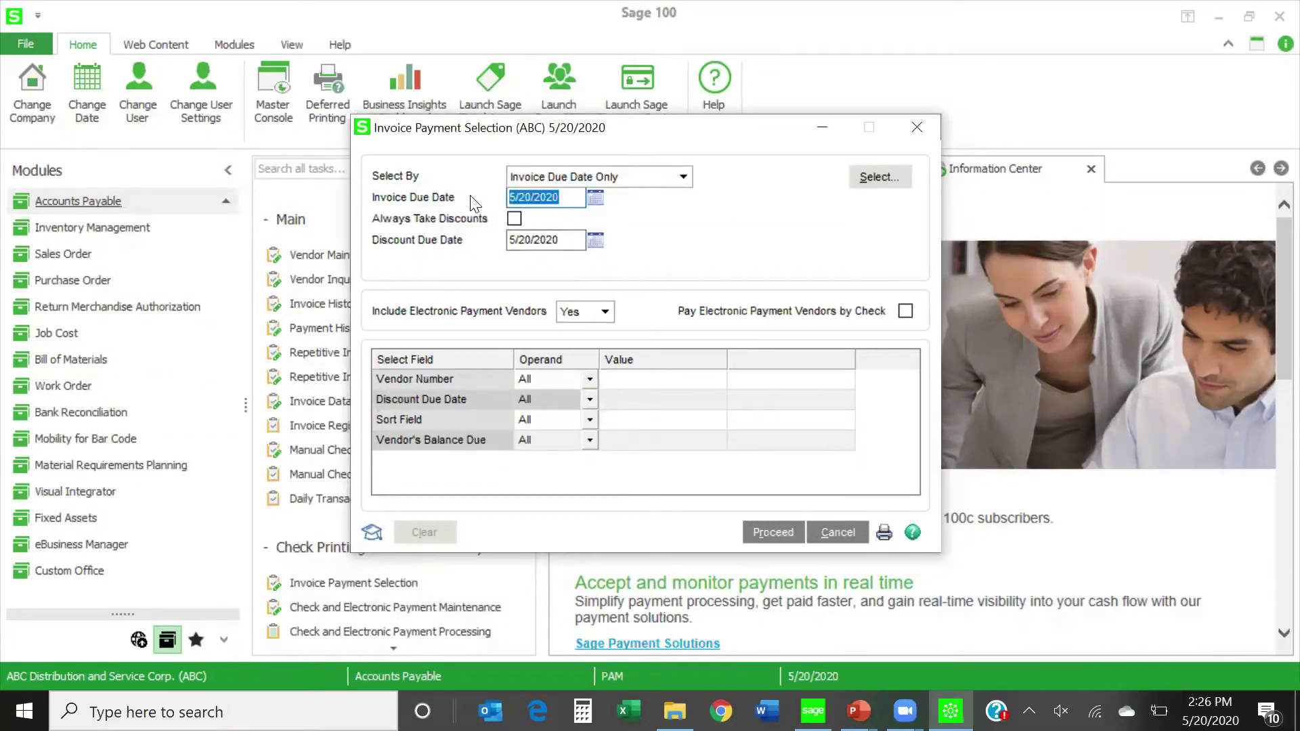
text(06/300)
key(BackSpace)
text(/2025)
click(891, 182)
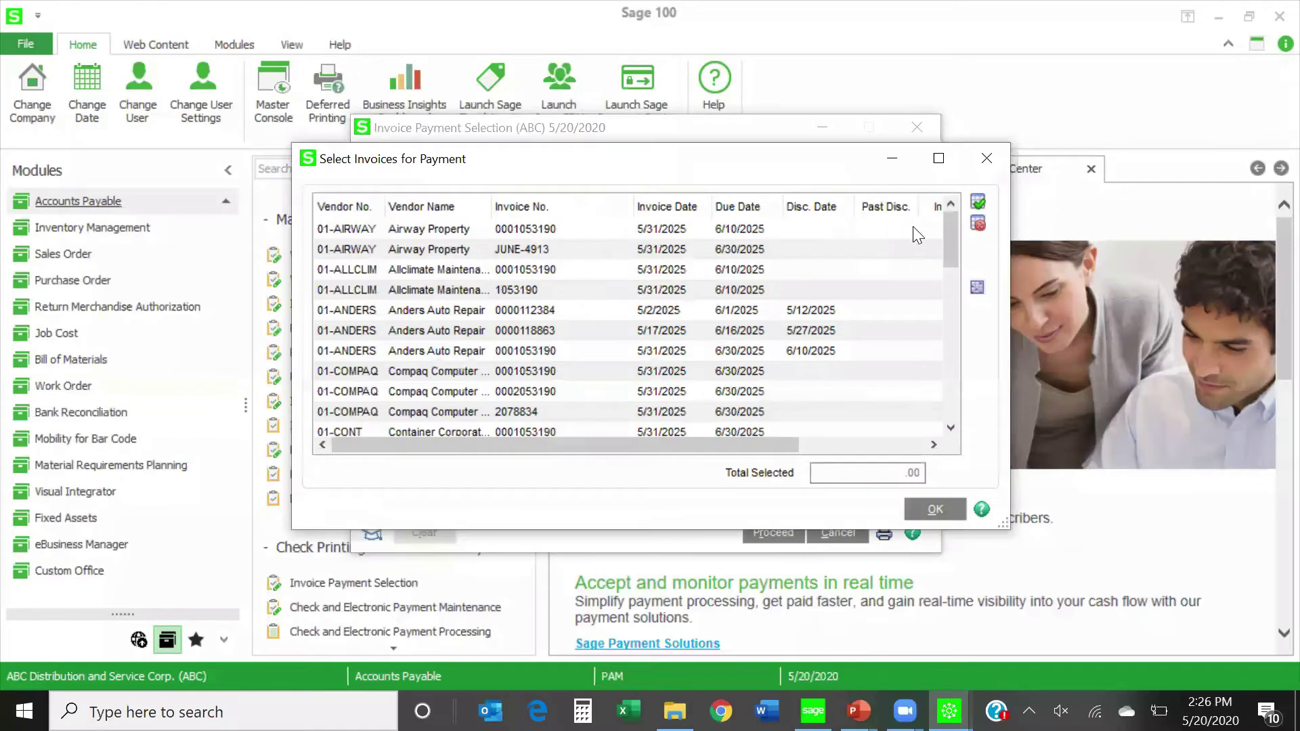
mouse_move(953, 235)
mouse_down()
mouse_move(971, 421)
mouse_move(972, 222)
mouse_up()
click(990, 159)
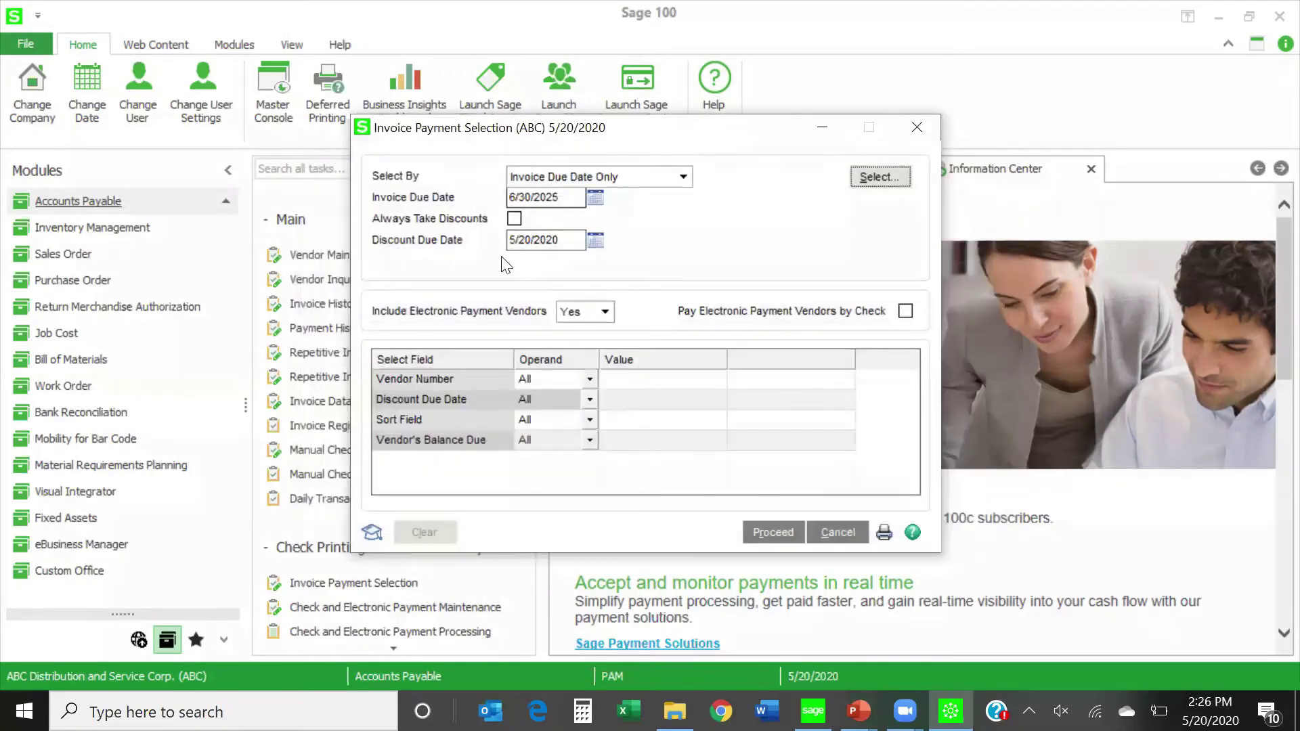
Proceed with the invoice payment selection and preview the Invoice Payment Selection Listing.
click(772, 532)
click(884, 534)
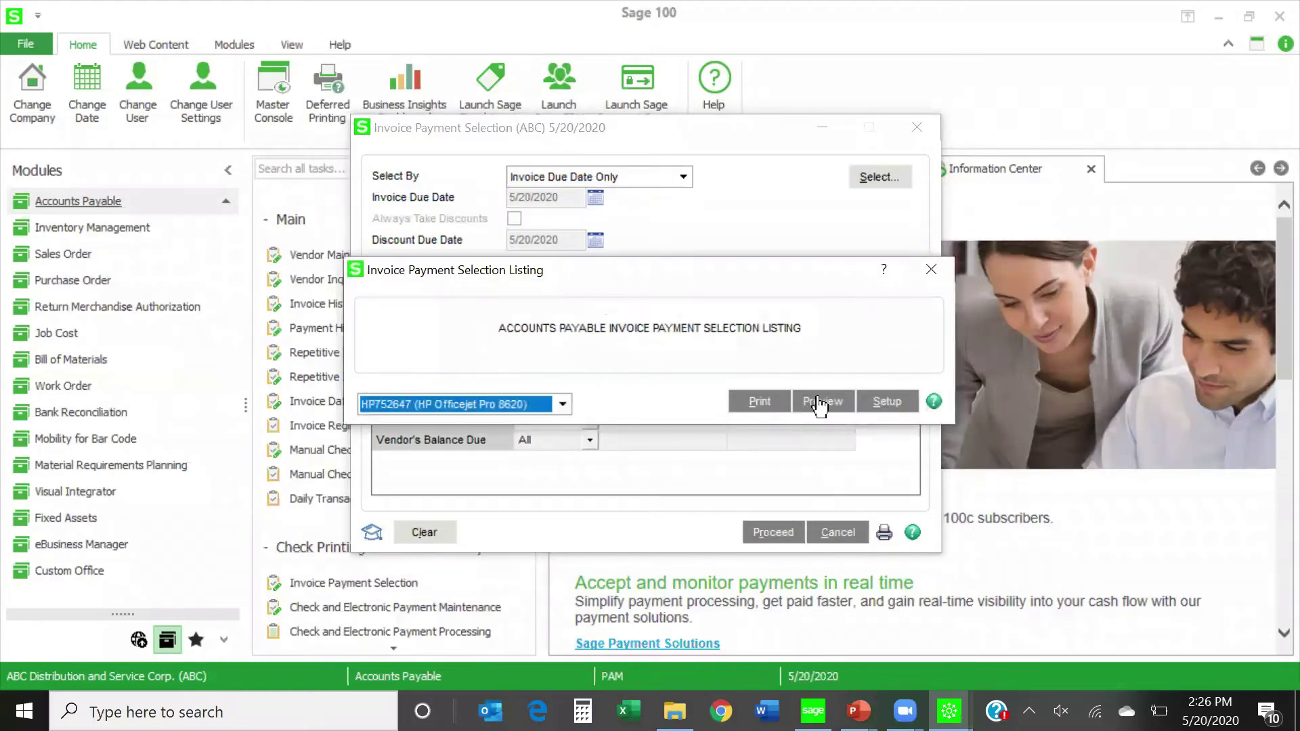
click(819, 404)
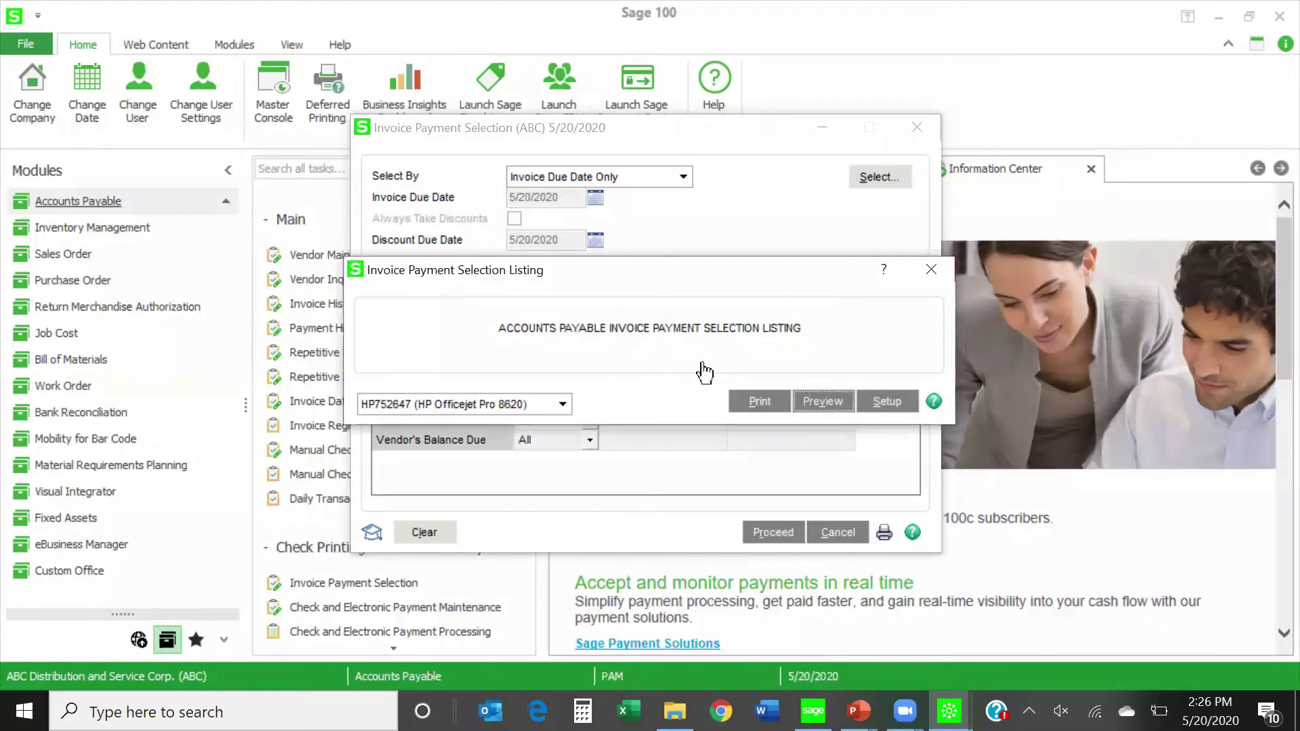
Review the Invoice Payment Selection Listing through its last page, close the preview and decline printing checks or remittance advices.
scroll(591, 376, down, 10)
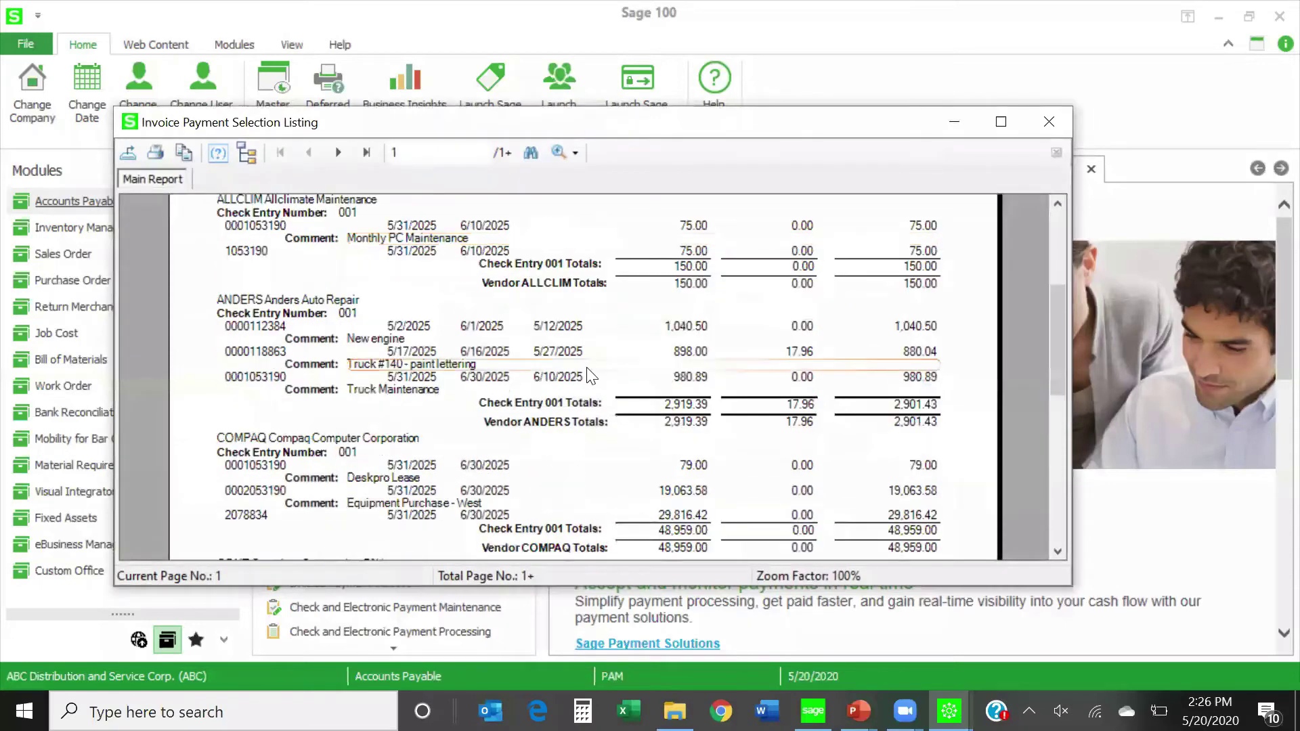
scroll(591, 376, down, 3)
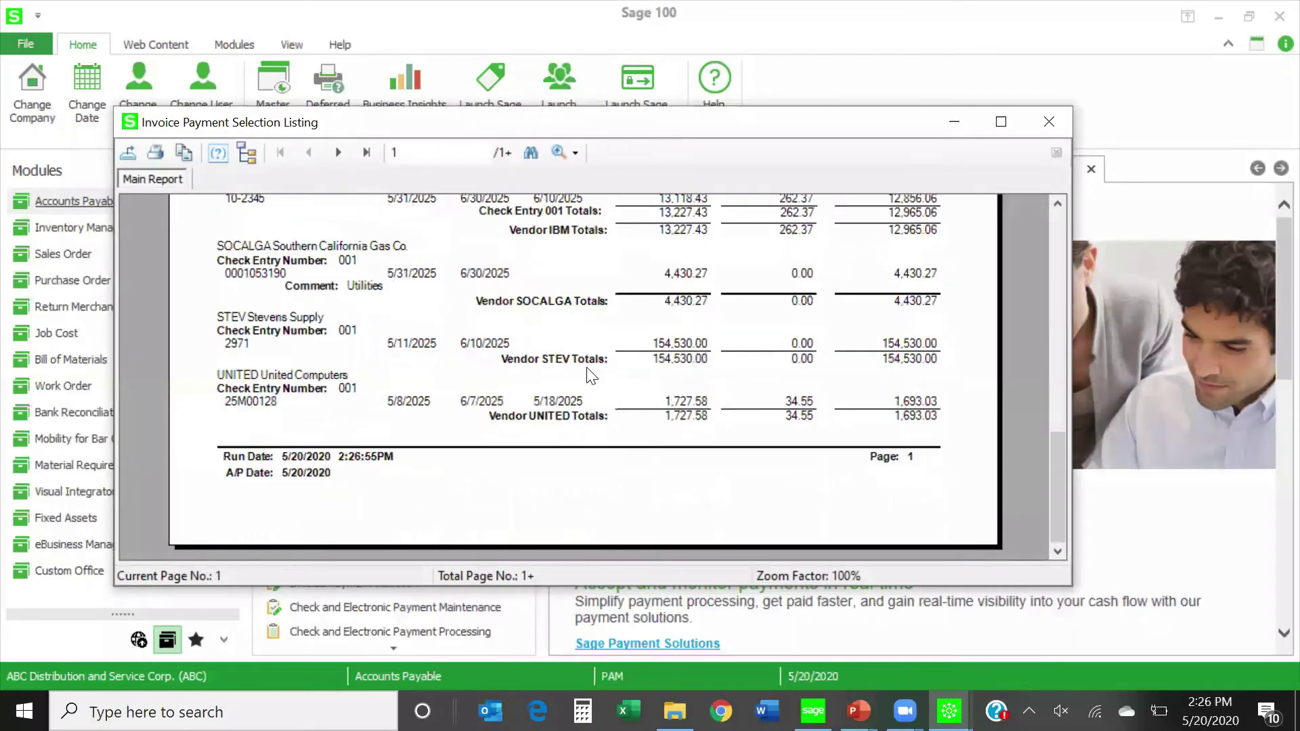
click(336, 154)
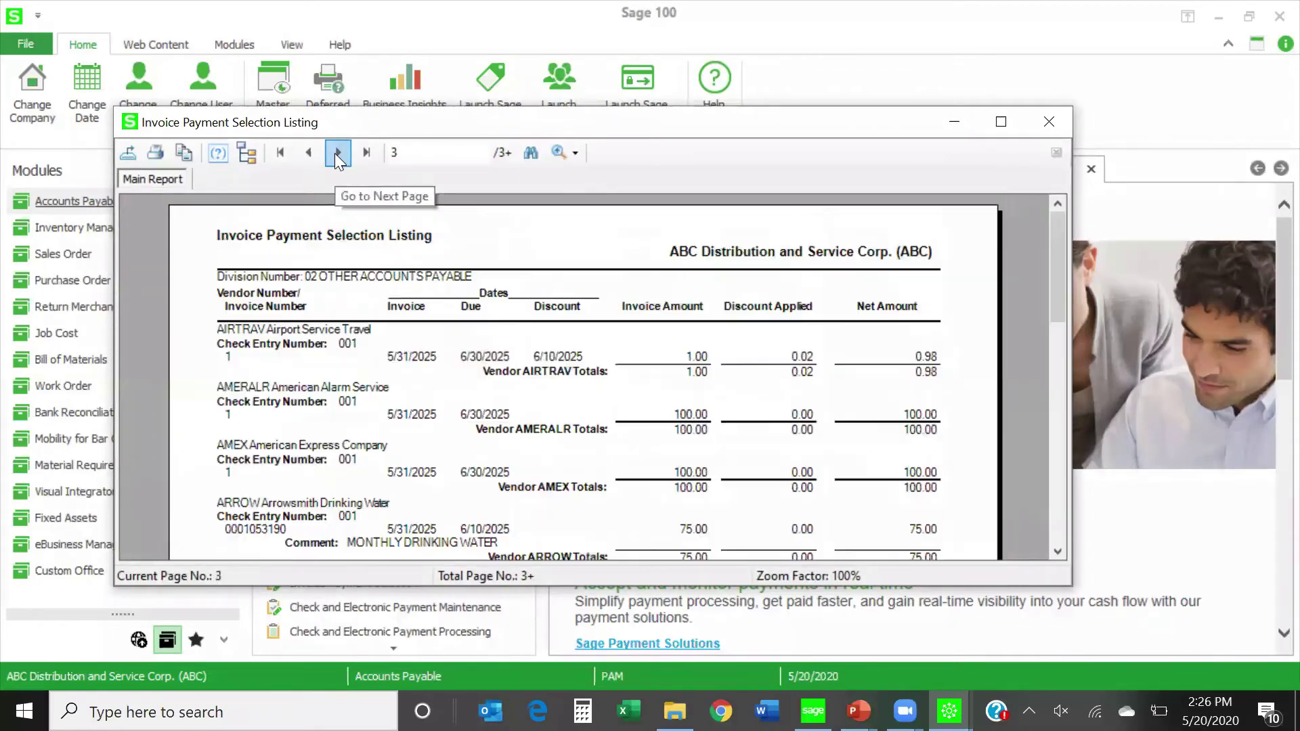
click(337, 155)
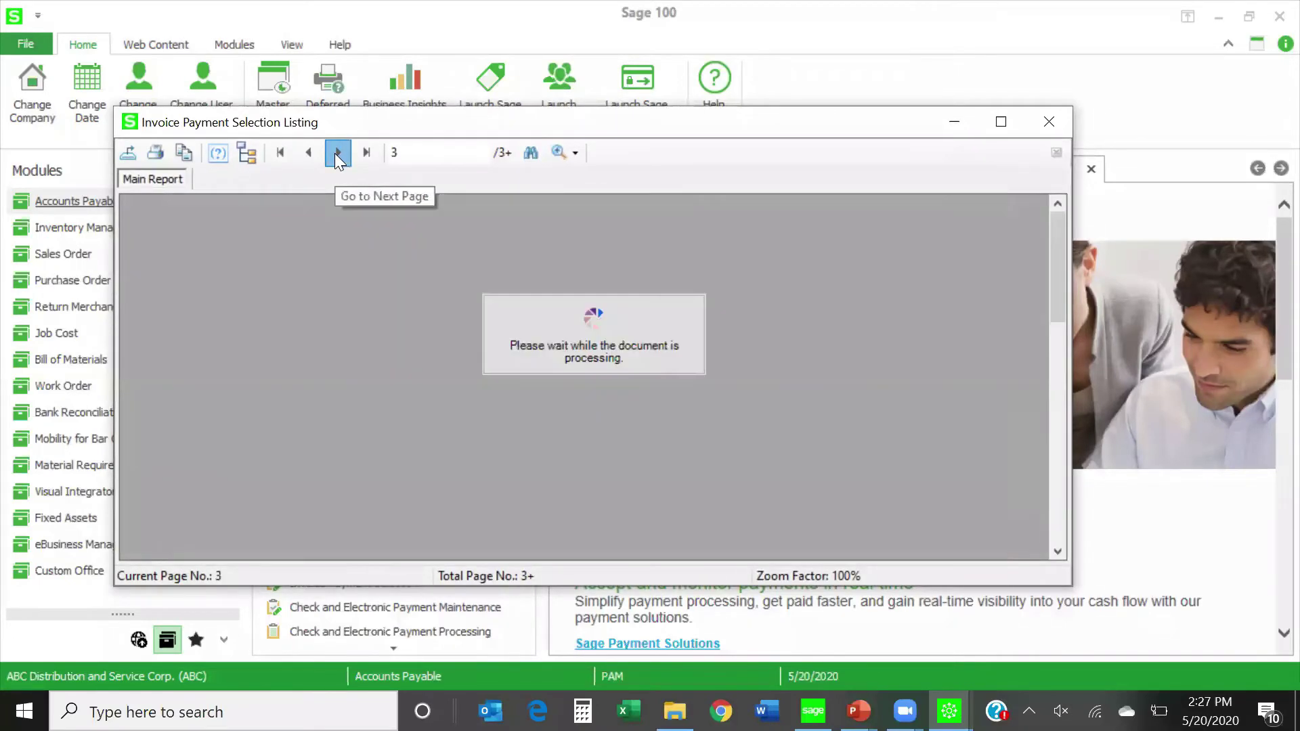
scroll(508, 400, down, 5)
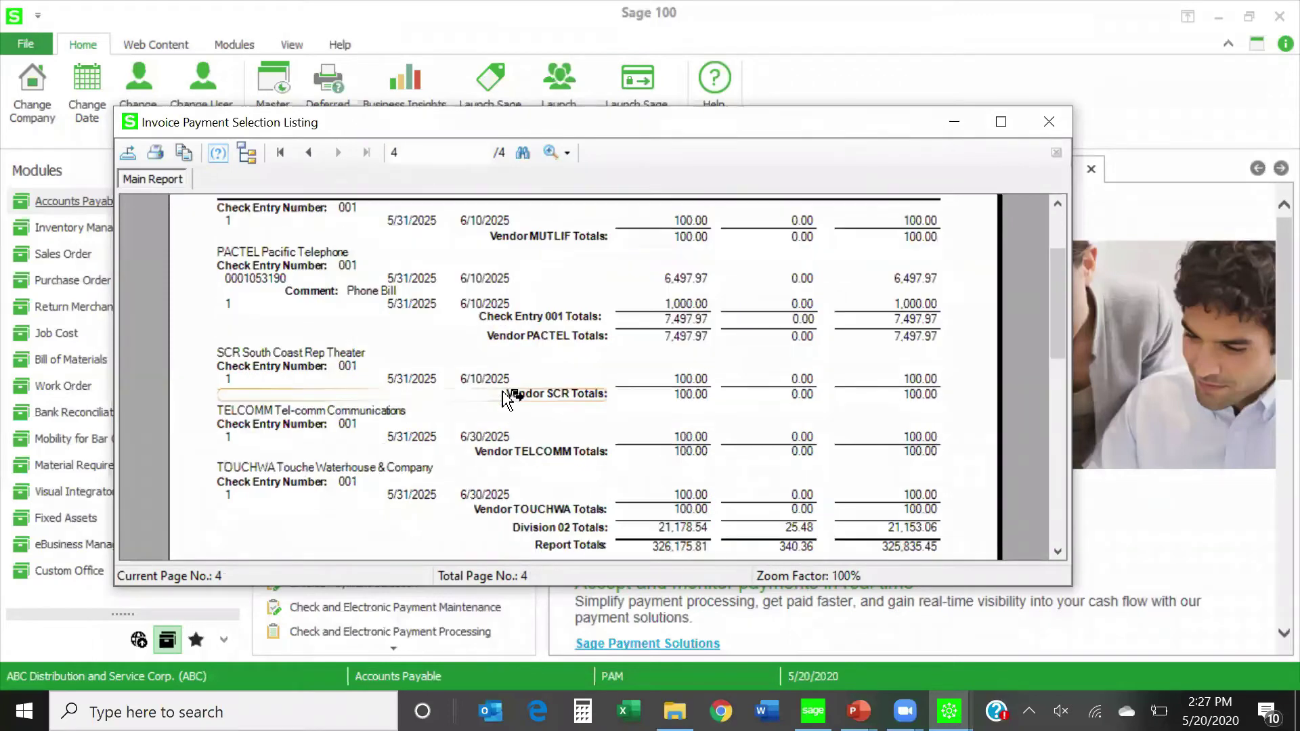
scroll(508, 399, down, 3)
scroll(505, 398, up, 6)
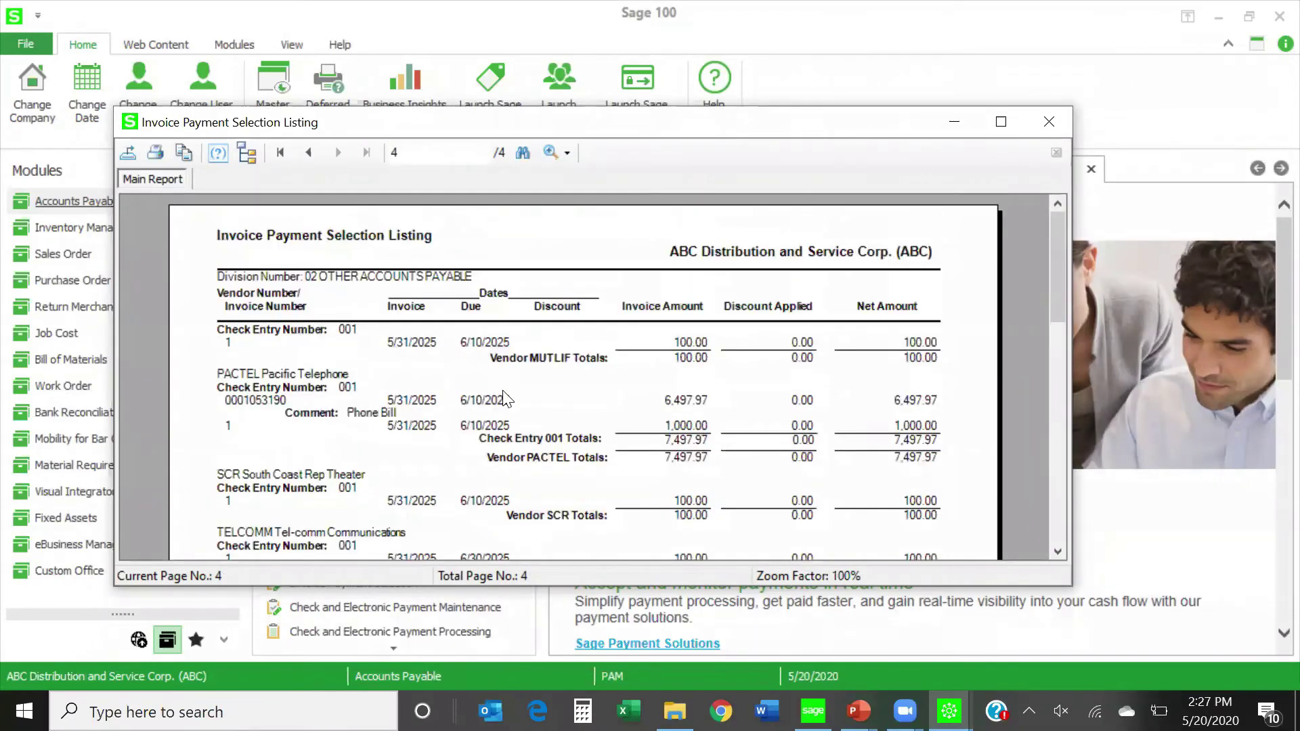
click(1047, 122)
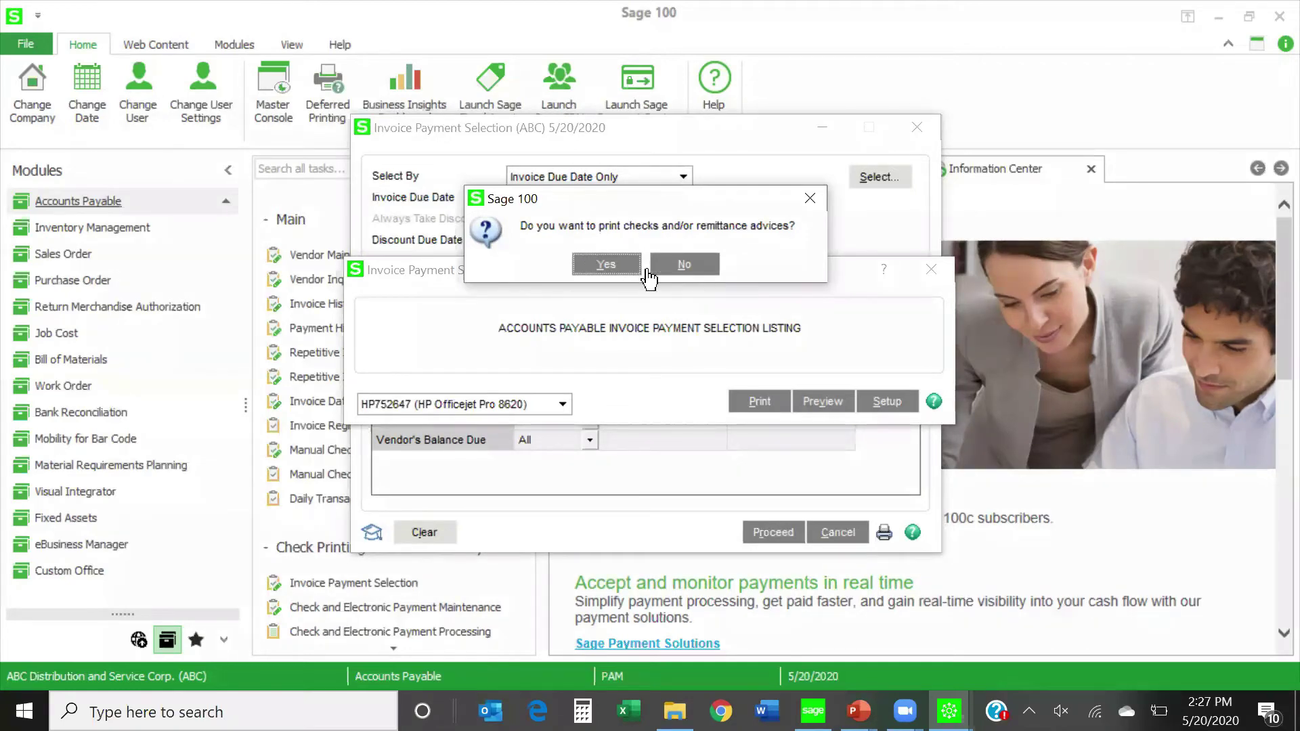
click(685, 264)
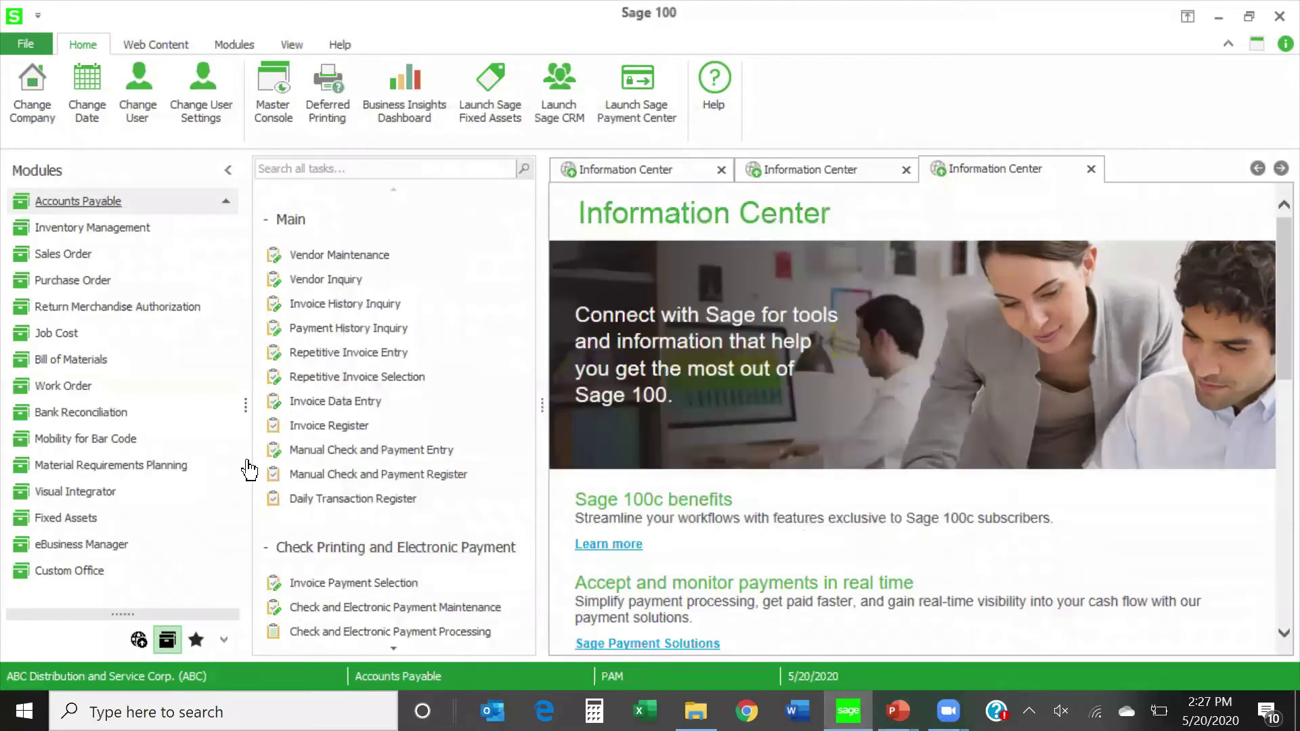
Reopen Invoice Payment Selection, clear all data from the payment selection file and close the window.
click(350, 583)
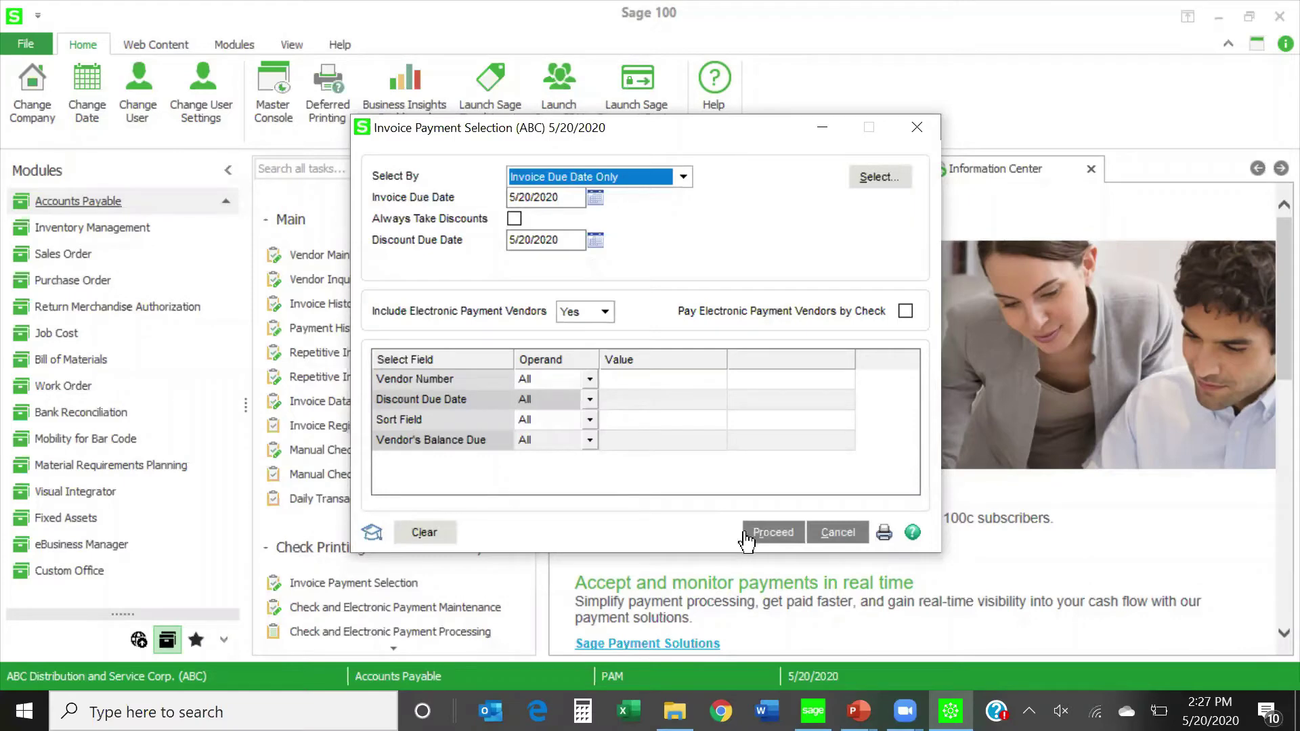
click(430, 535)
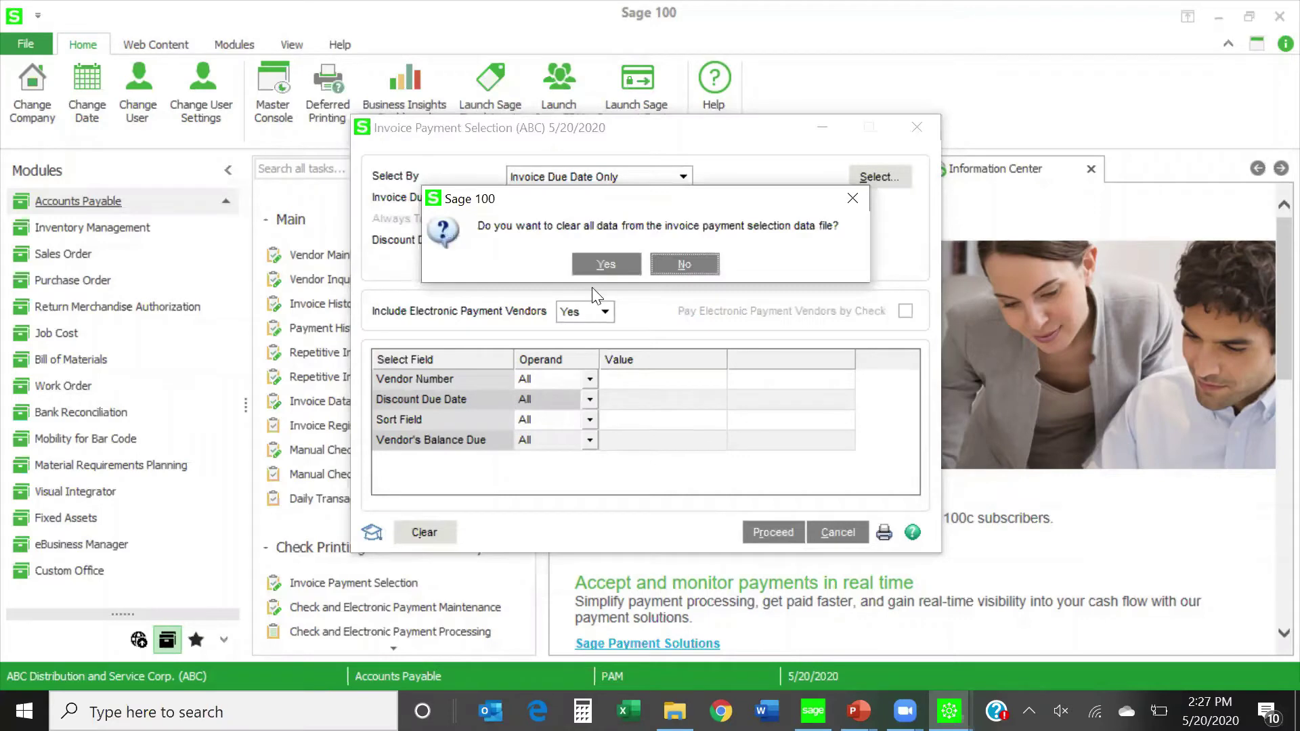
click(605, 265)
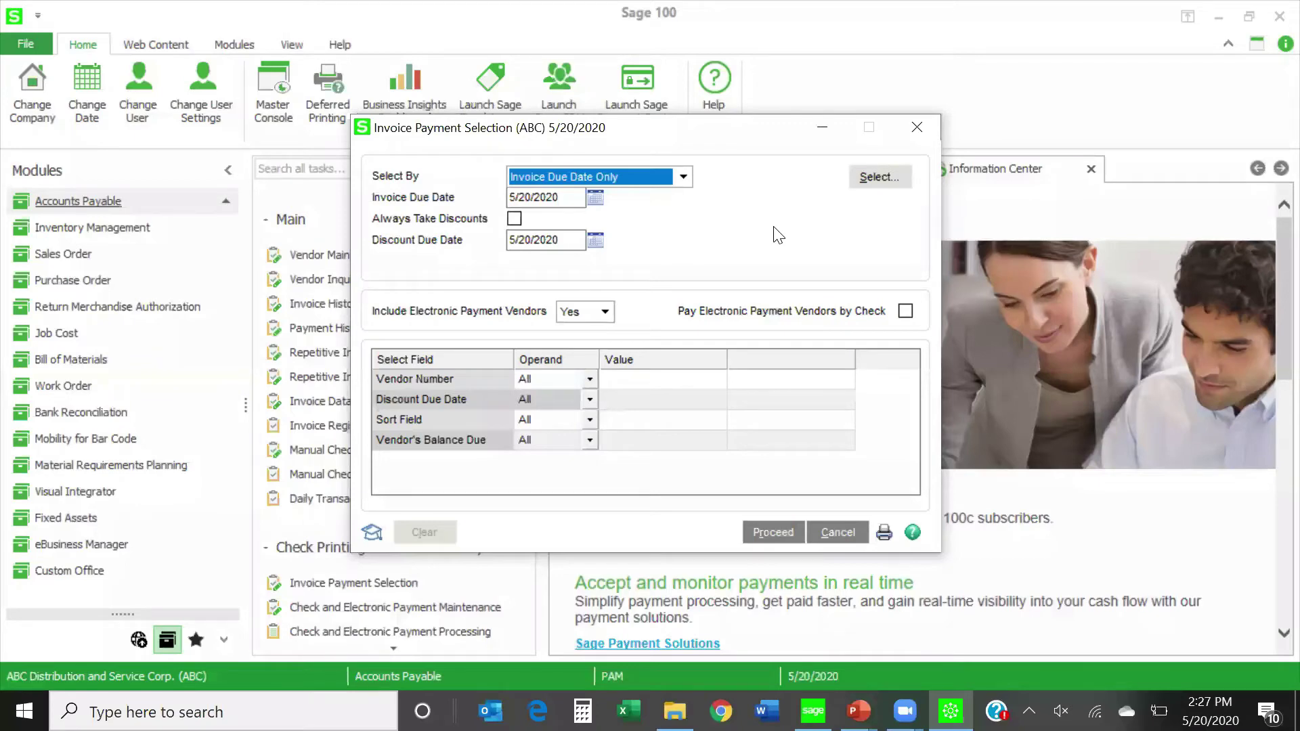
click(917, 128)
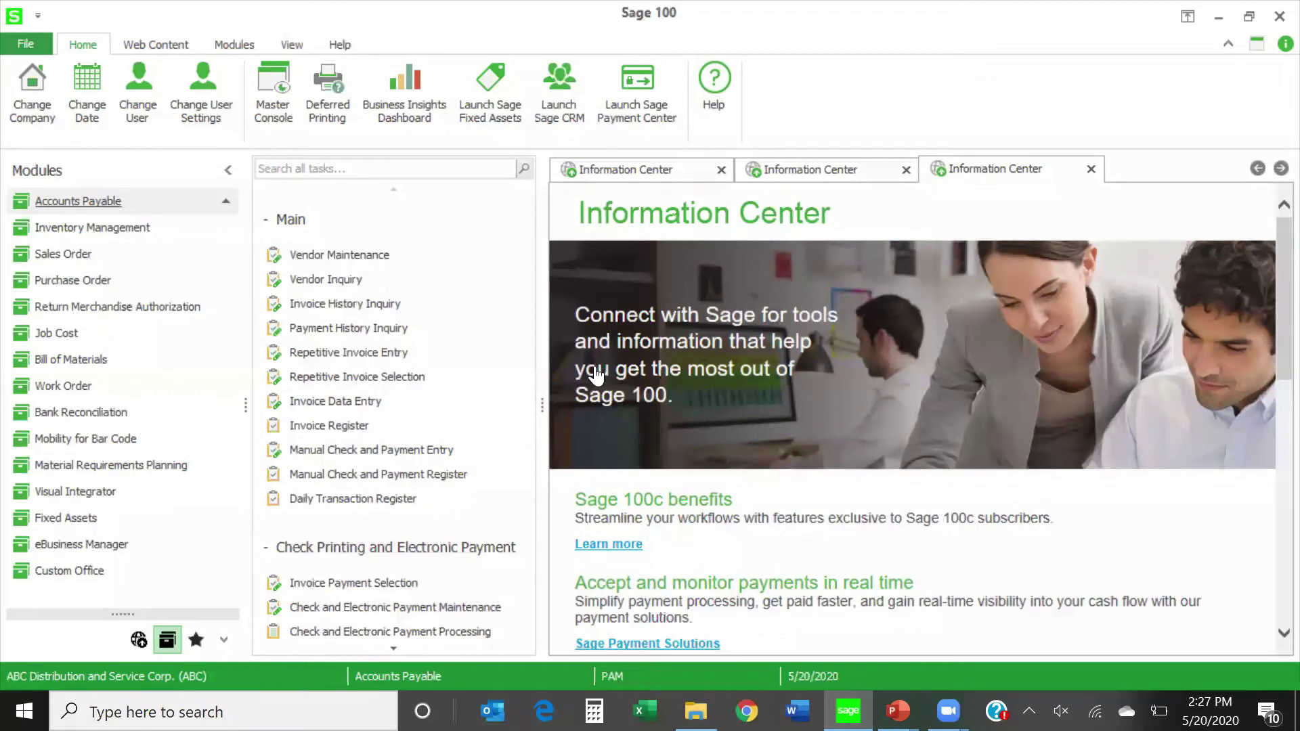
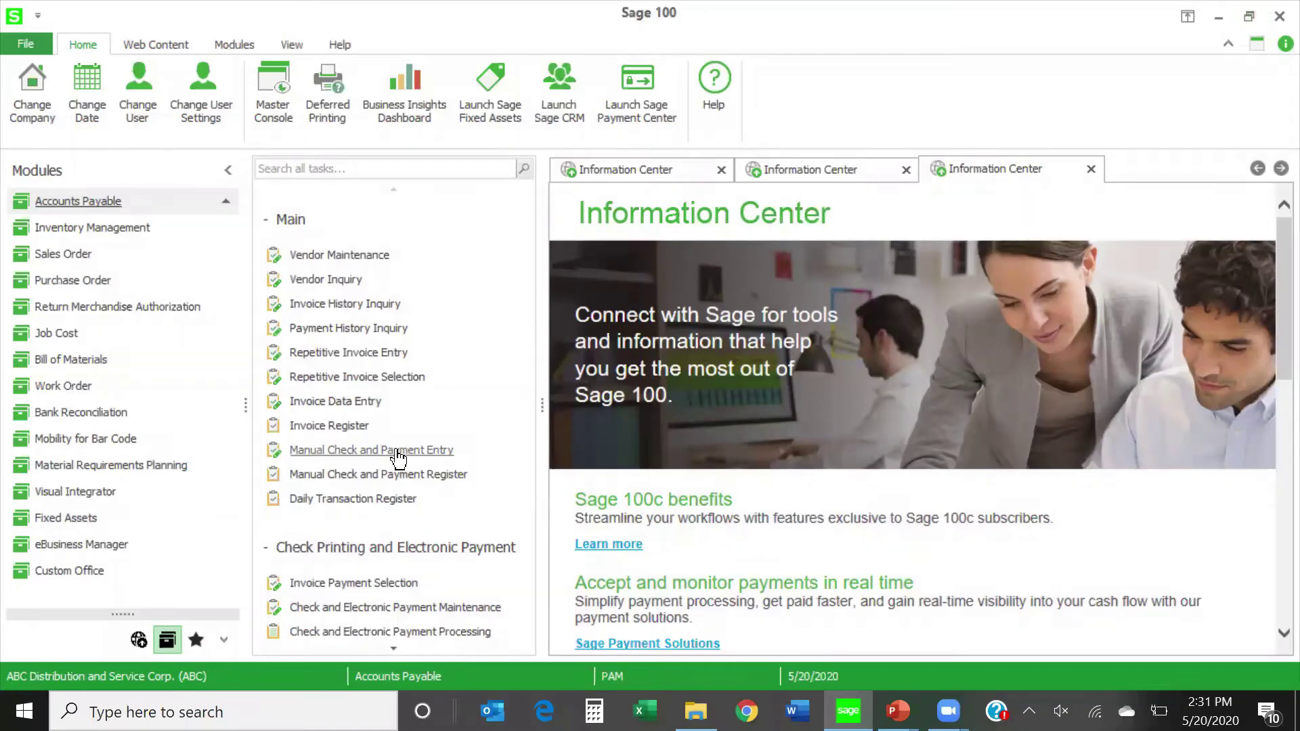
Open Manual Check and Payment Entry for a check payment from bank code D and go to the check number.
click(338, 451)
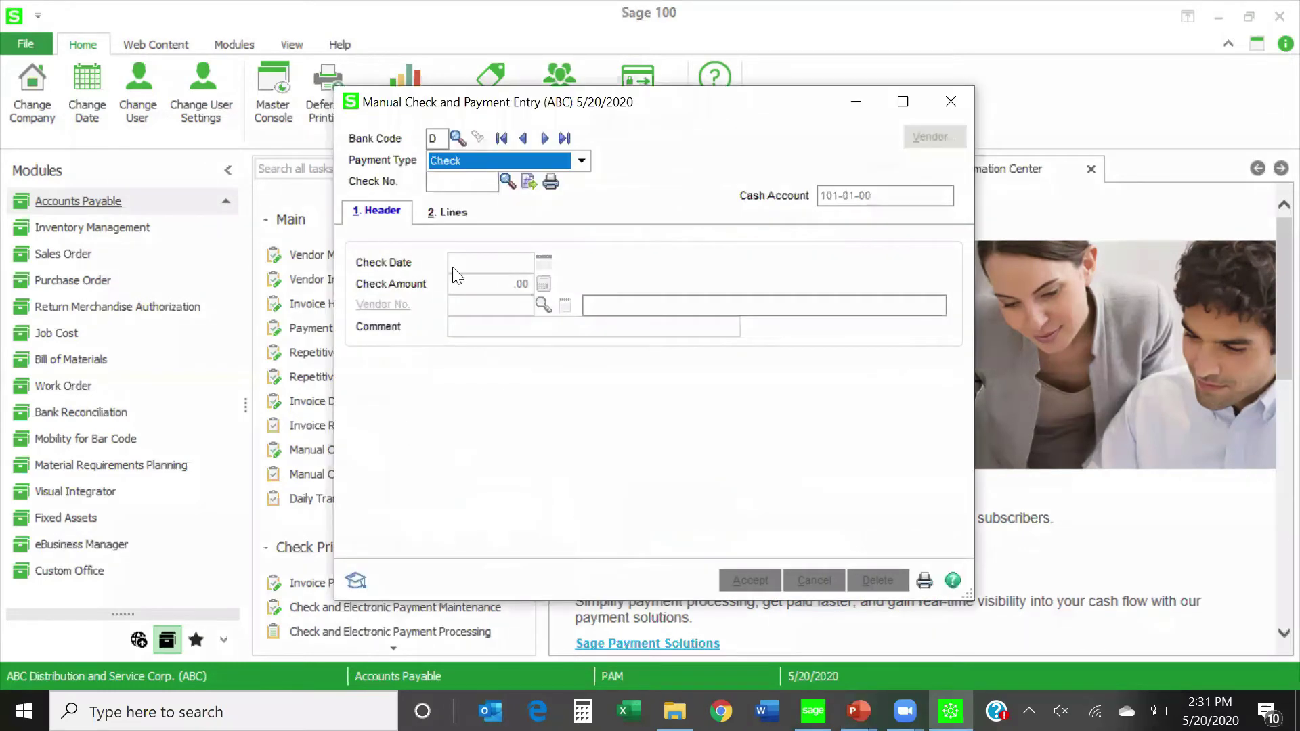
click(443, 141)
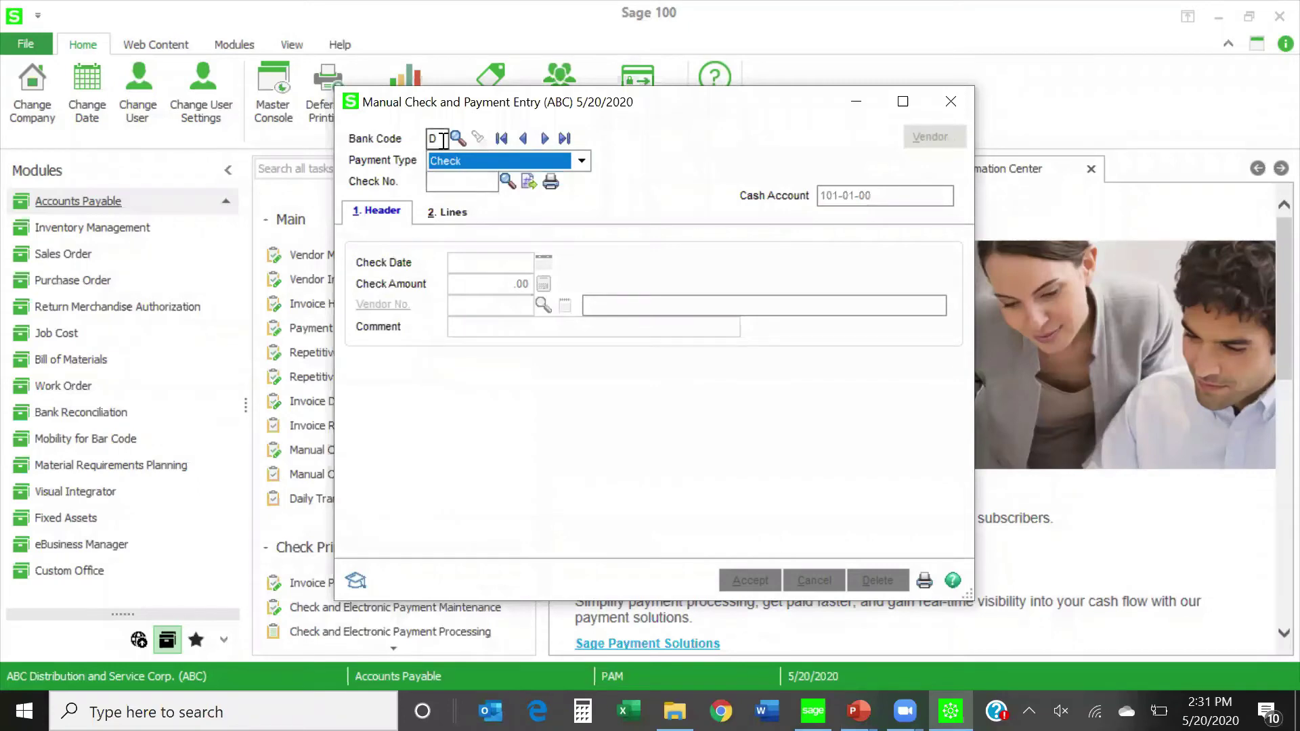
click(452, 177)
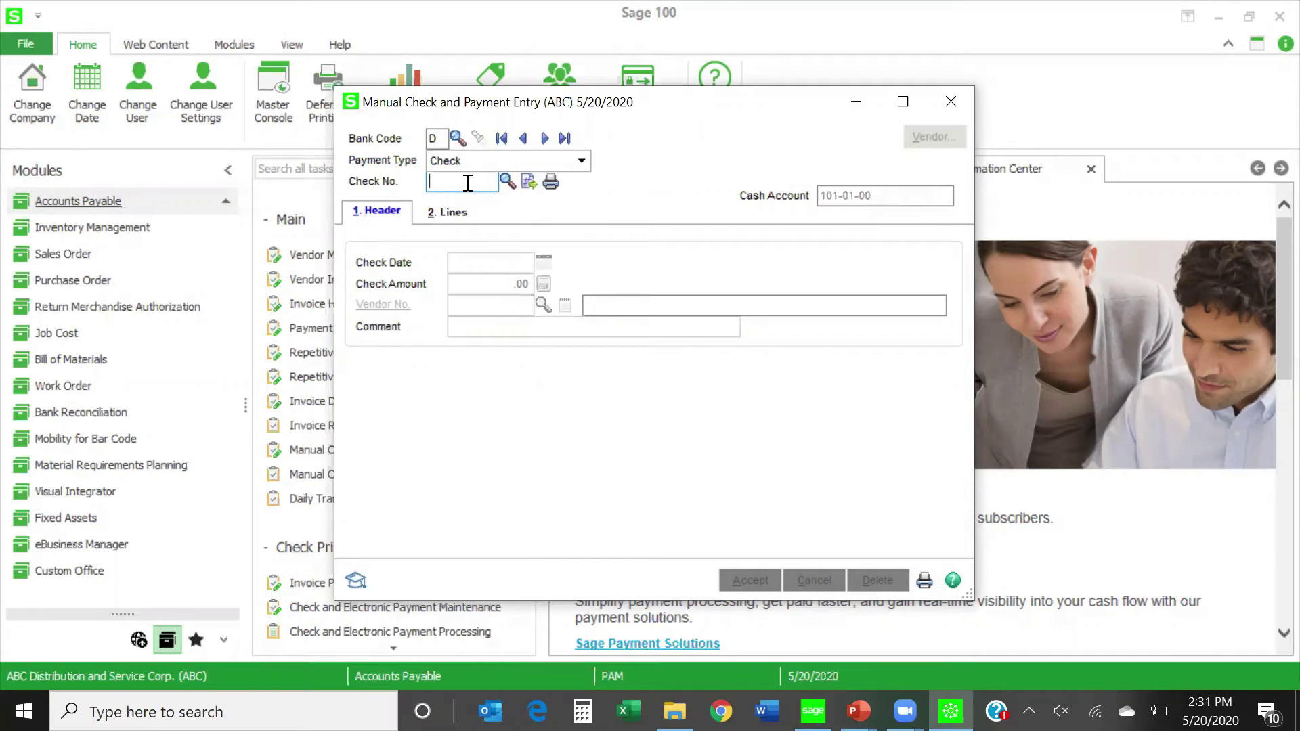
text(99999)
key(Tab)
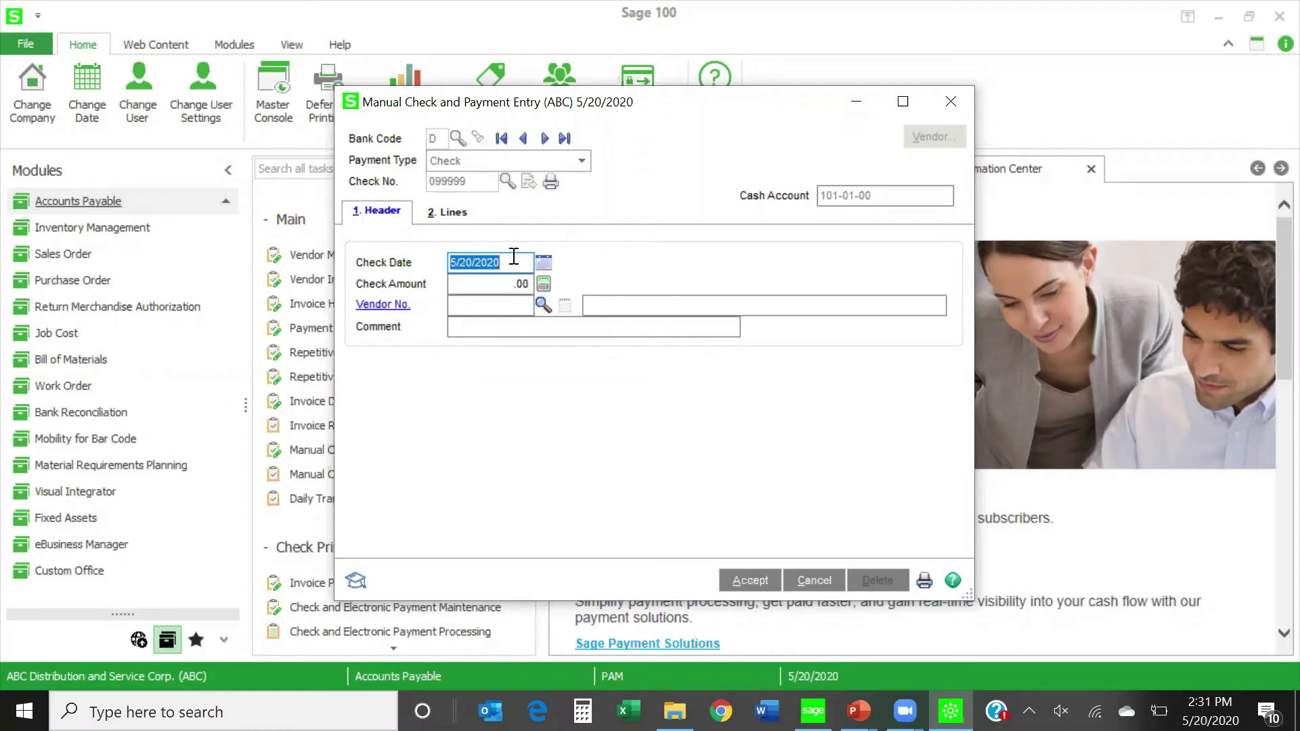
key(Tab)
key(Tab)
key(Tab)
key(Tab)
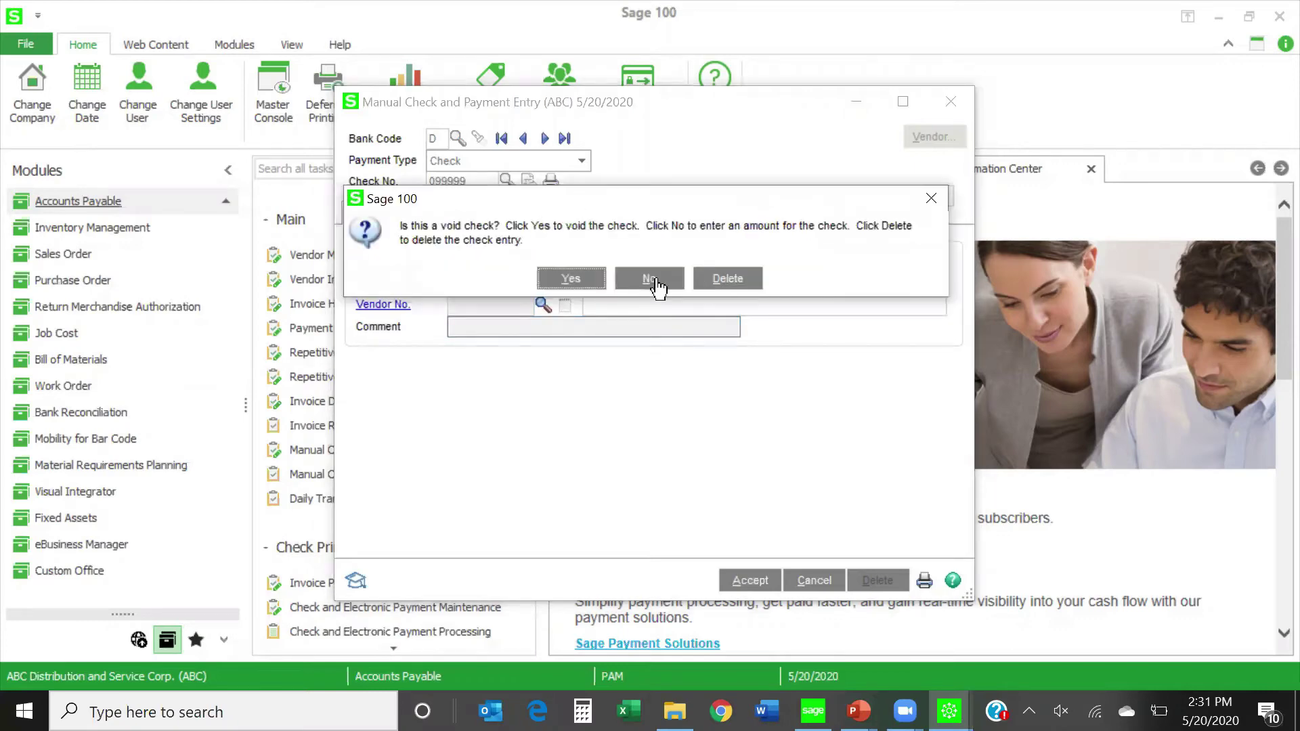
click(726, 279)
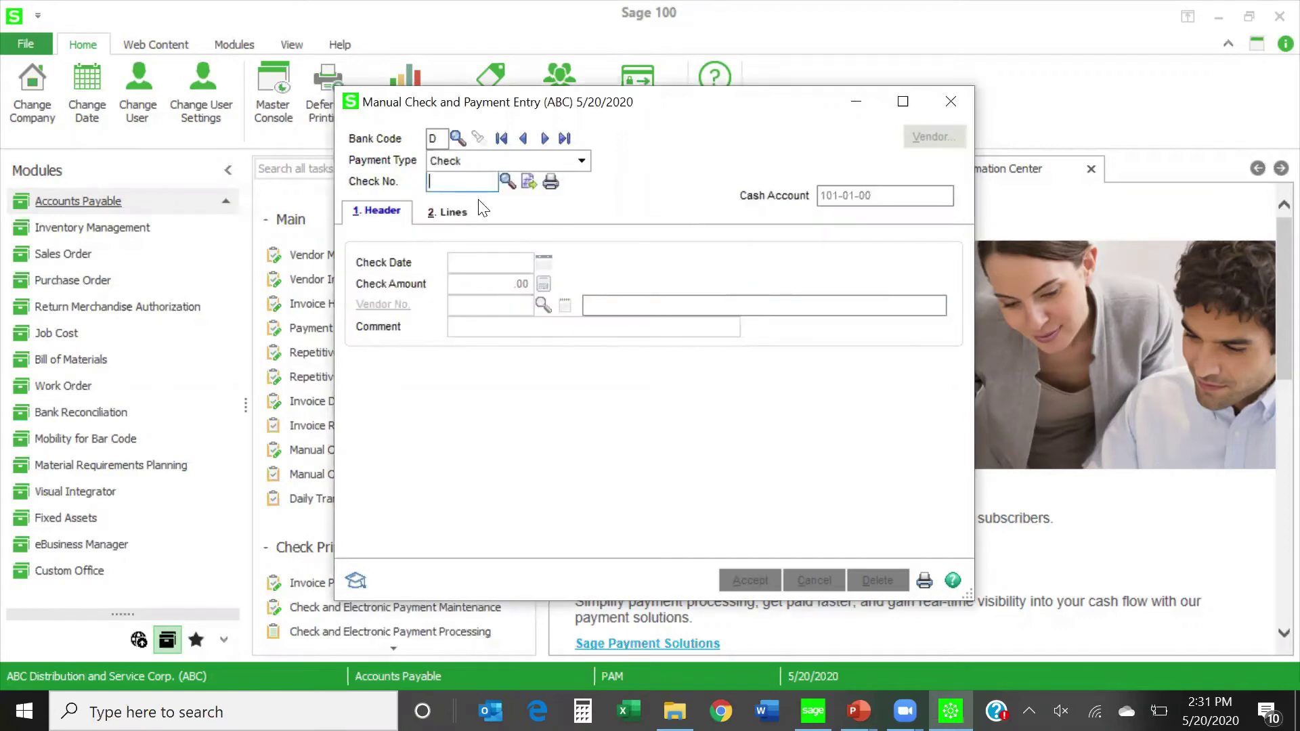
Record check number 99999 as a void check, leaving amount, vendor and comment empty, and close manual check entry.
text(99999)
key(Return)
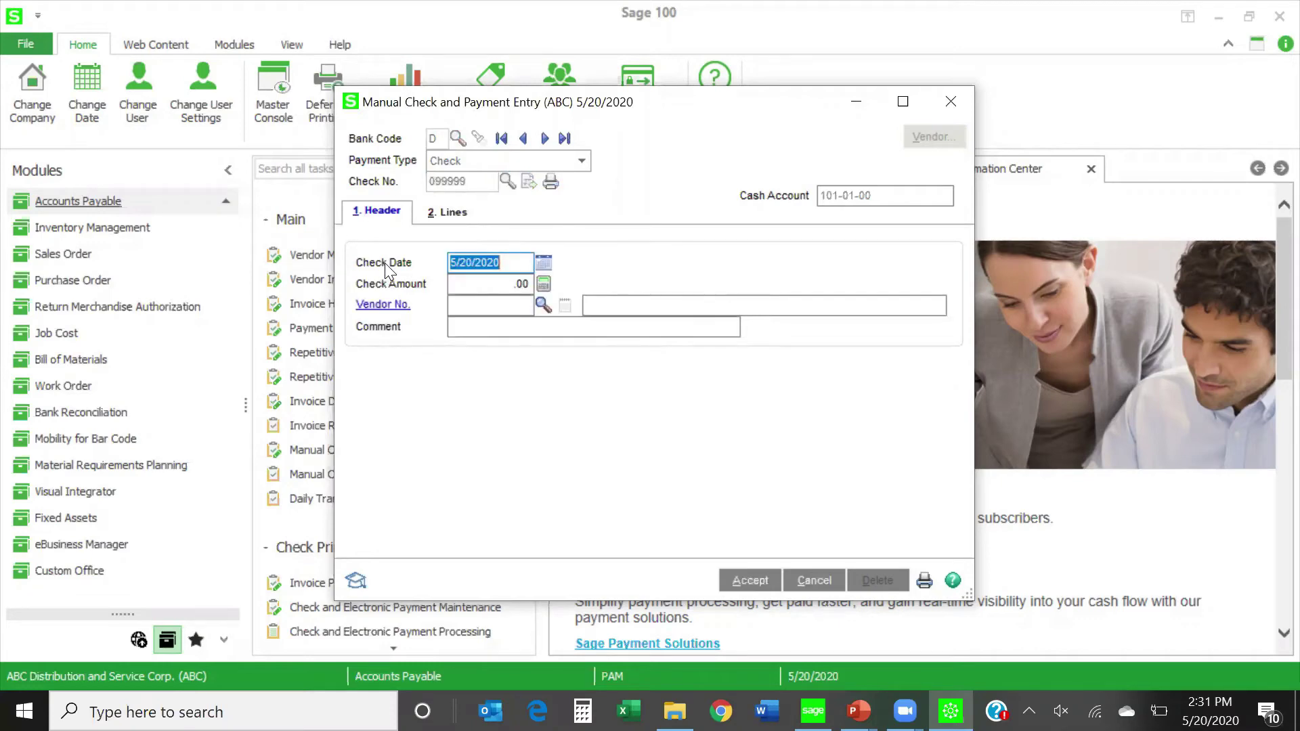
key(Return)
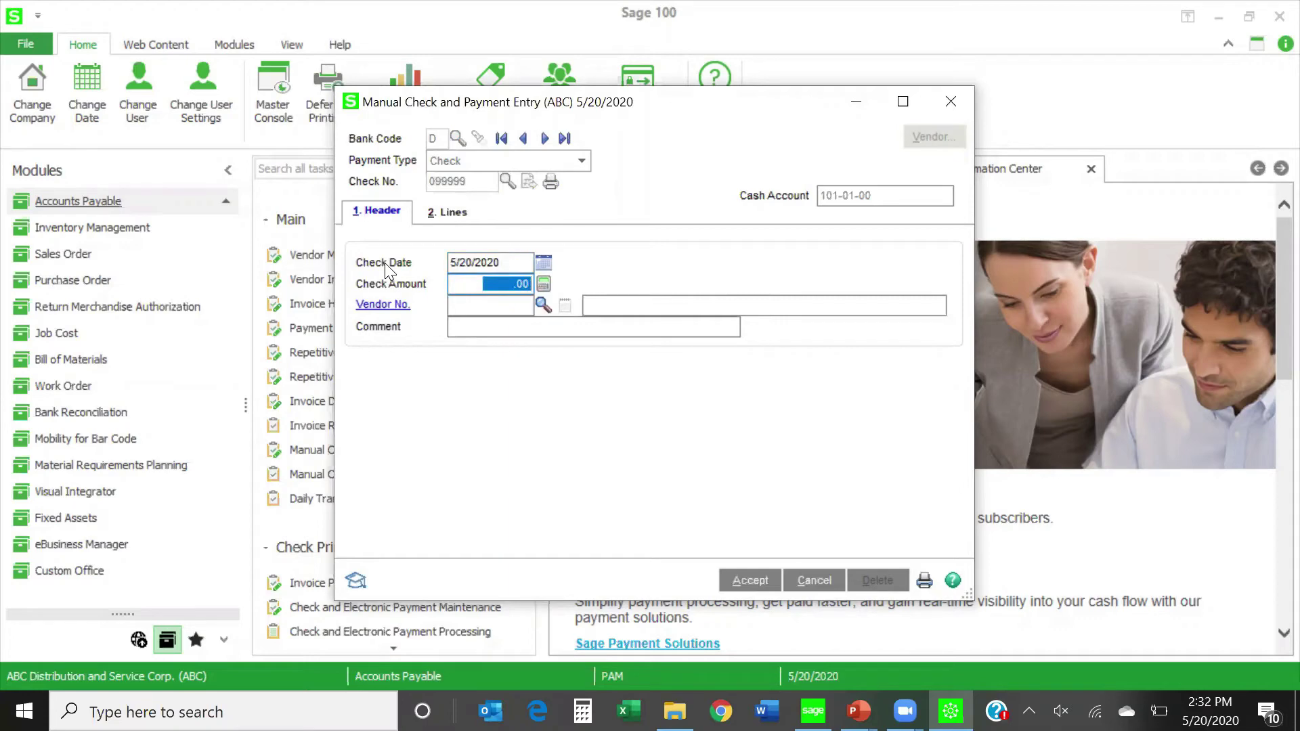
key(Return)
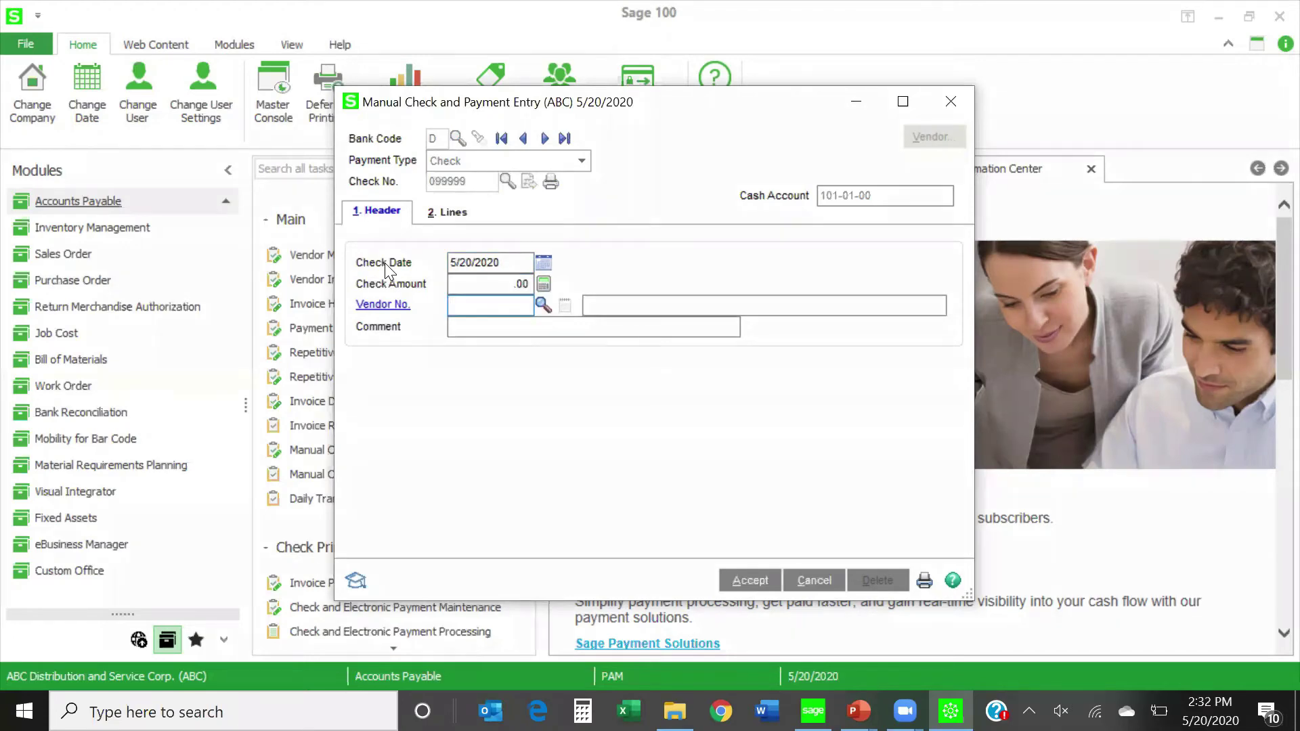
key(Return)
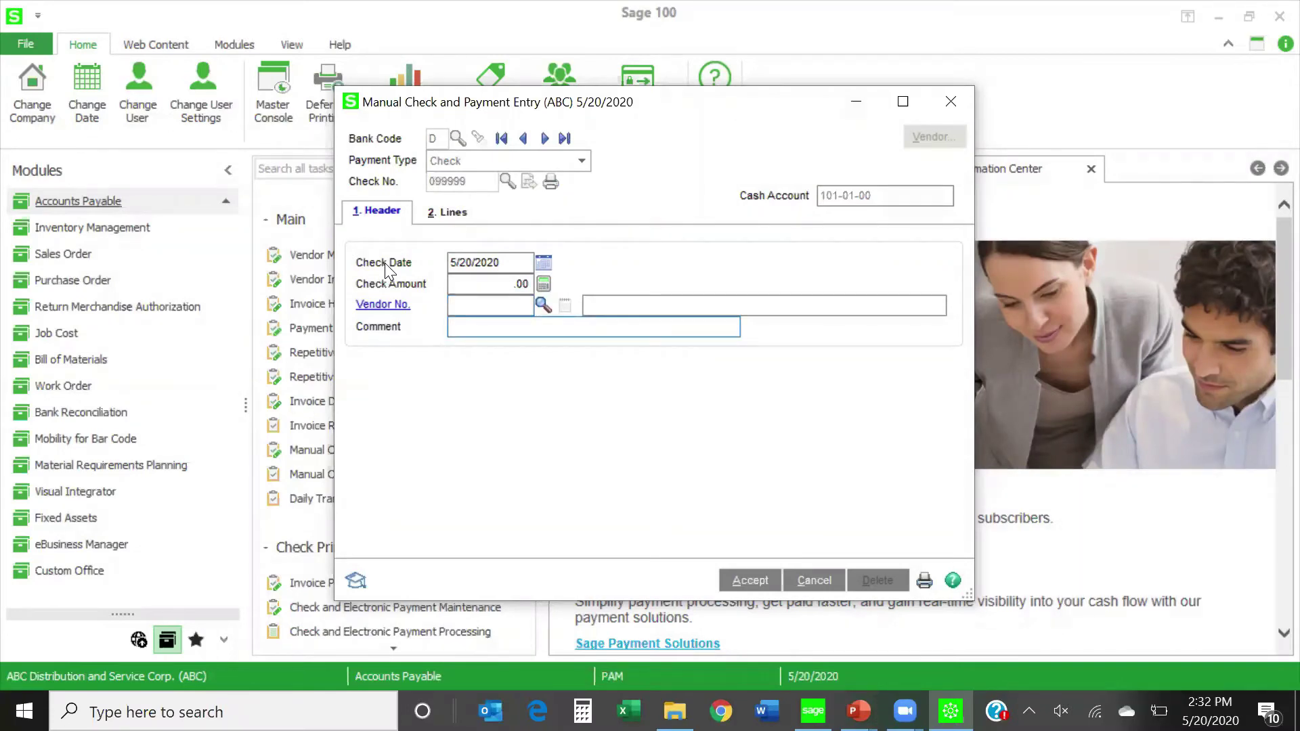
key(Return)
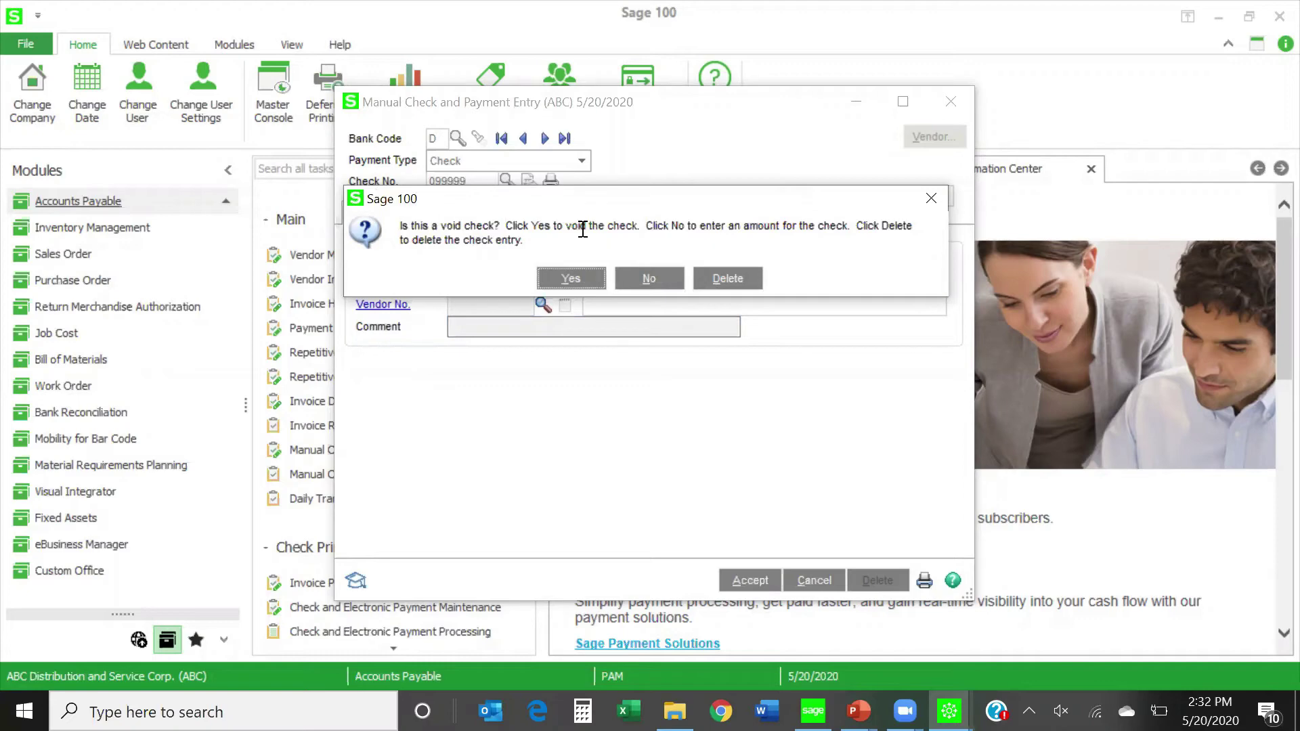
click(579, 279)
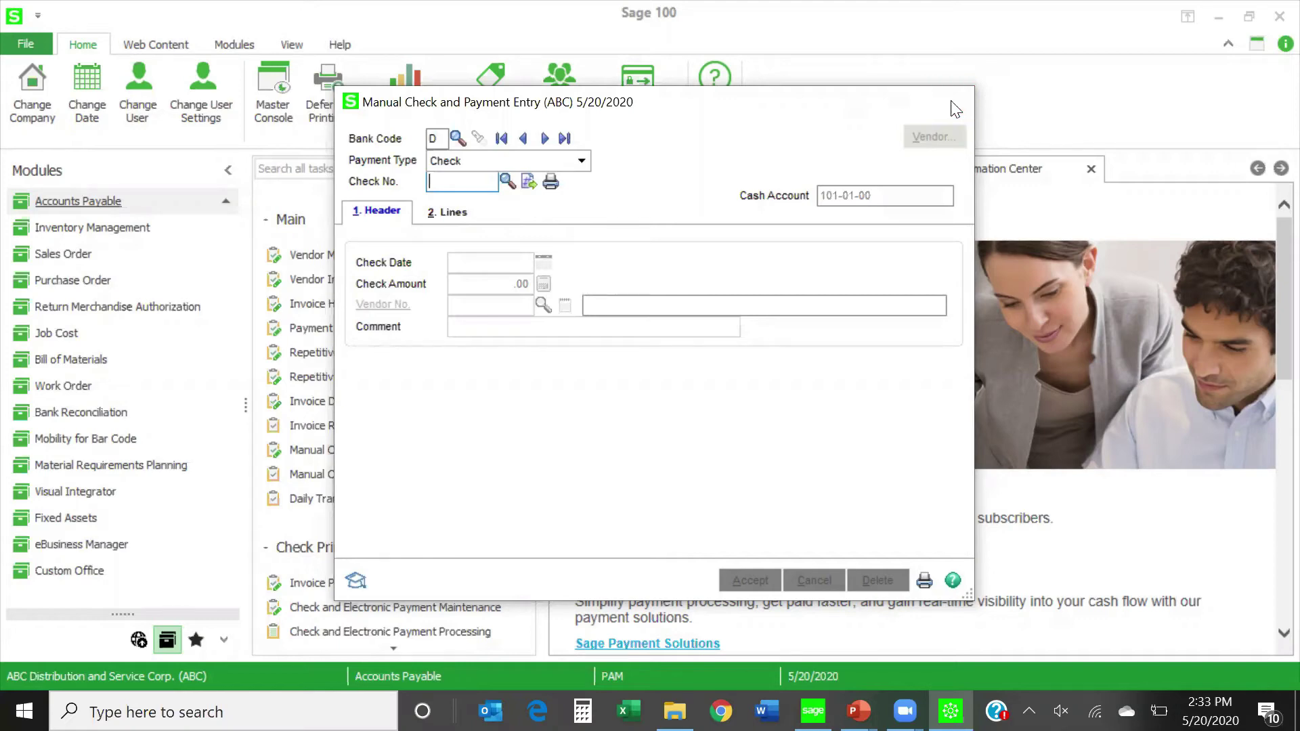
click(950, 103)
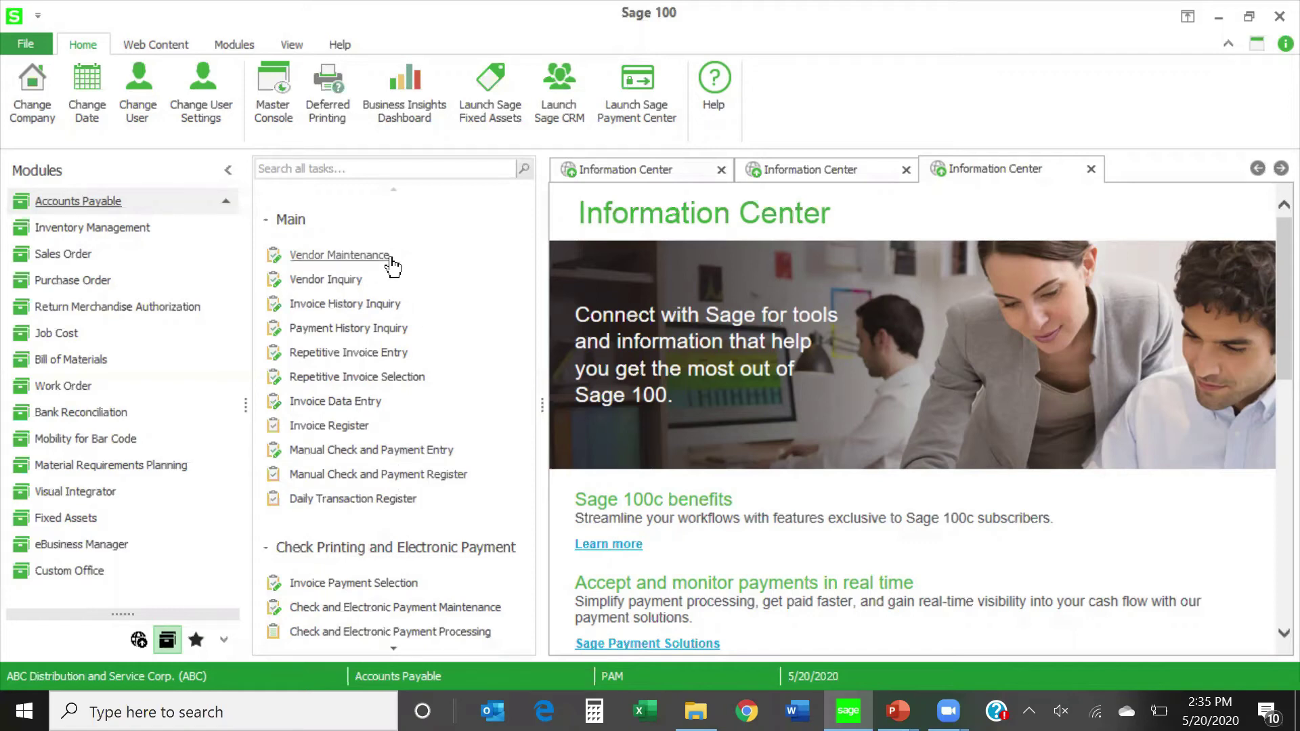
View the Airway Property vendor's invoices in Vendor Maintenance, then close the vendor record.
click(368, 256)
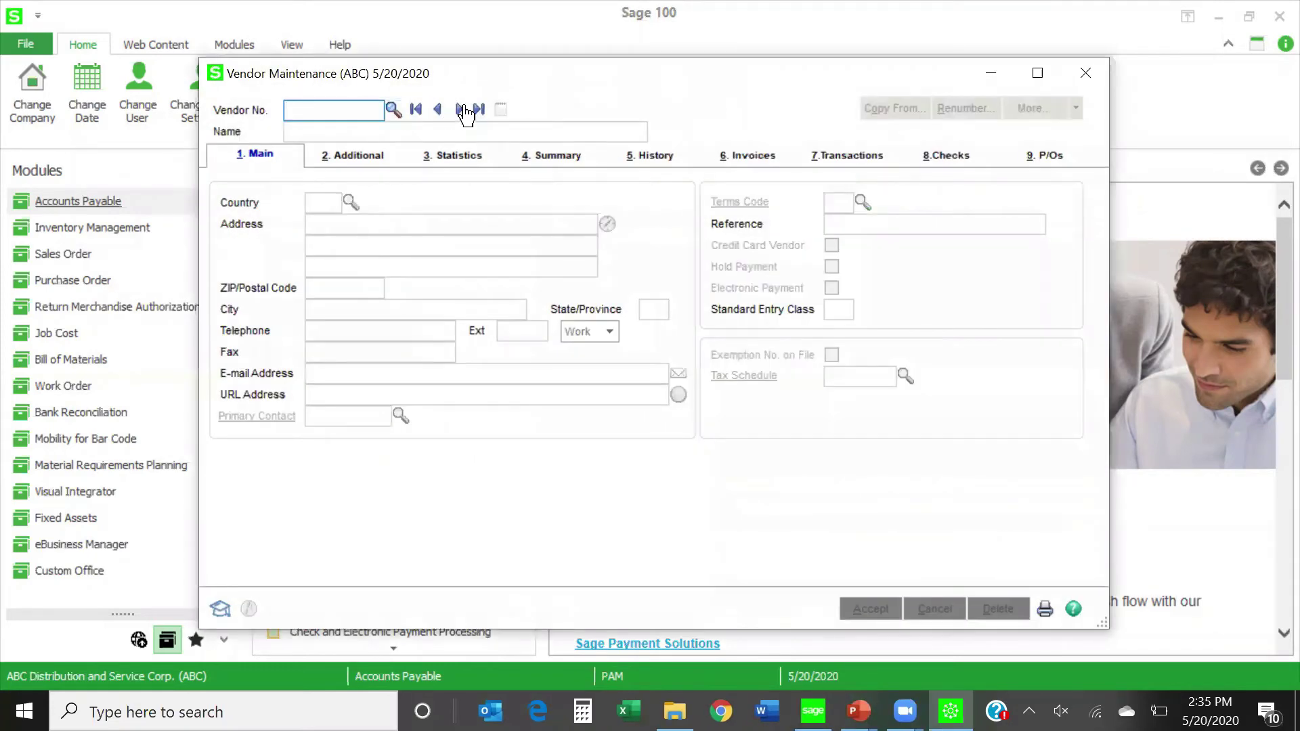
click(459, 109)
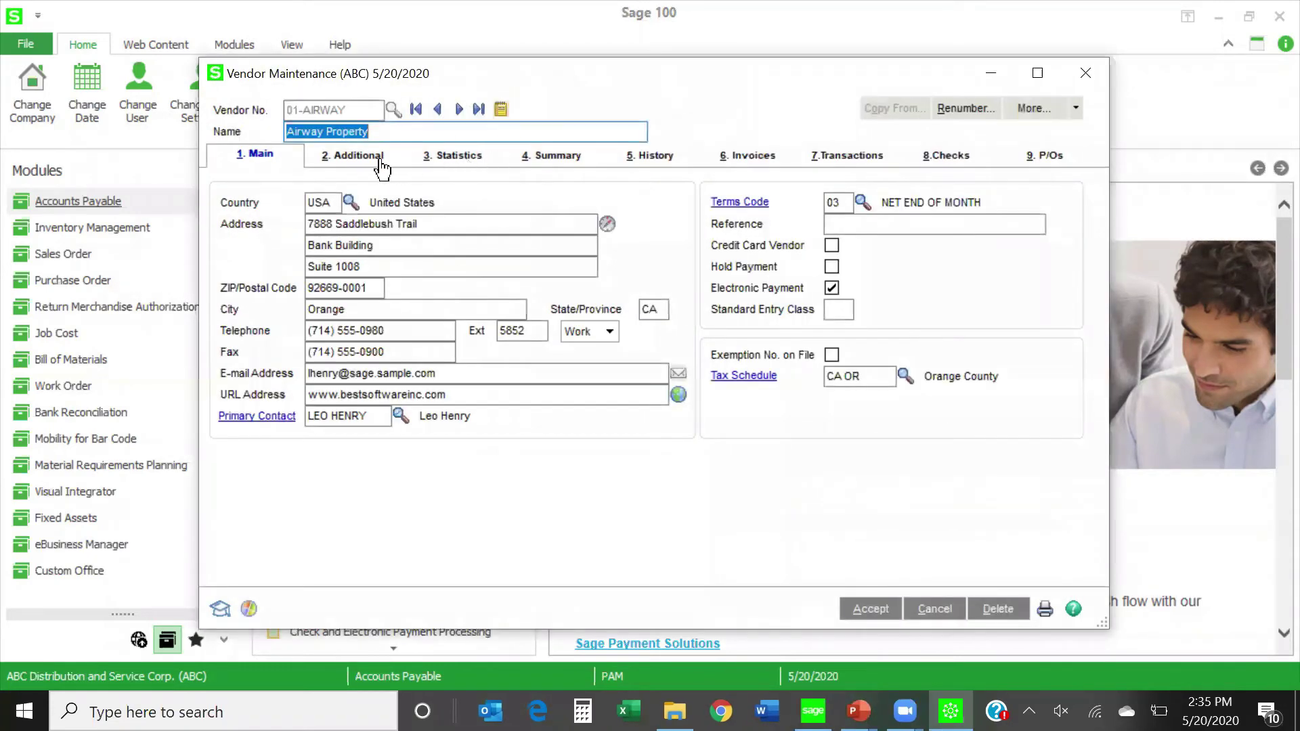
click(755, 162)
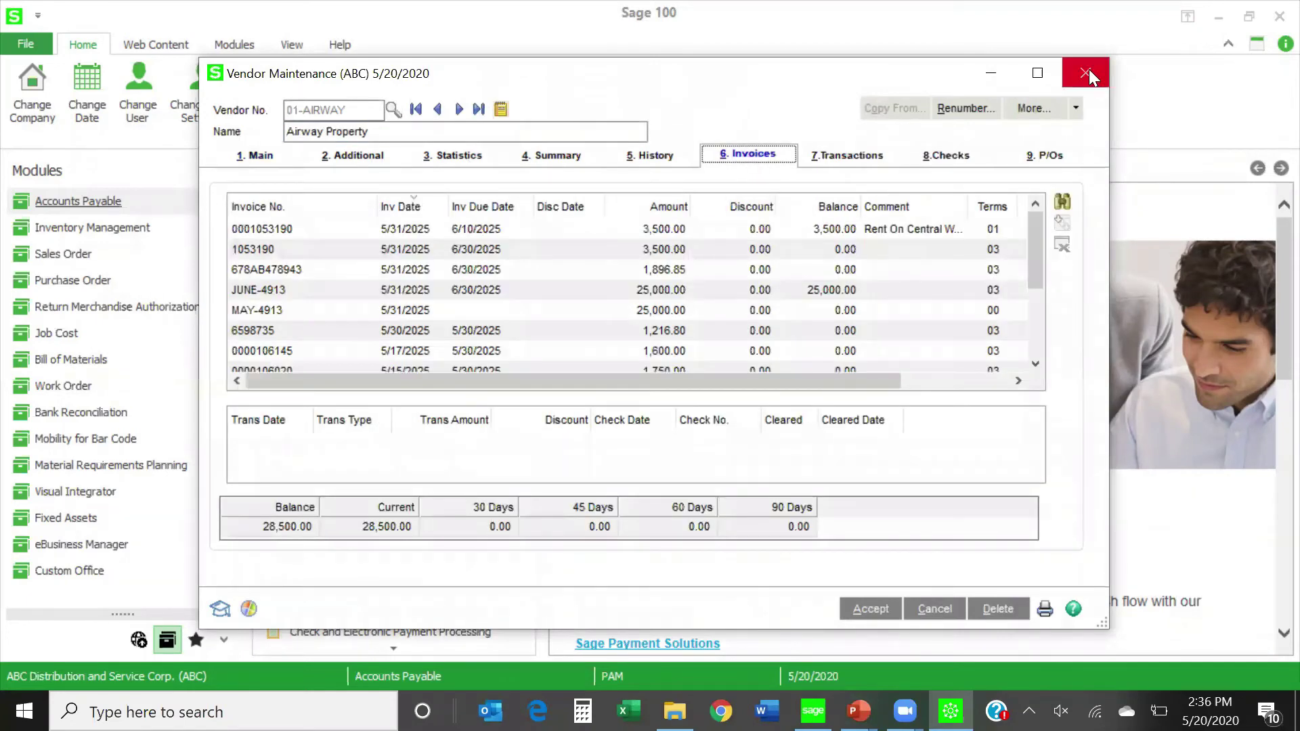
click(1087, 73)
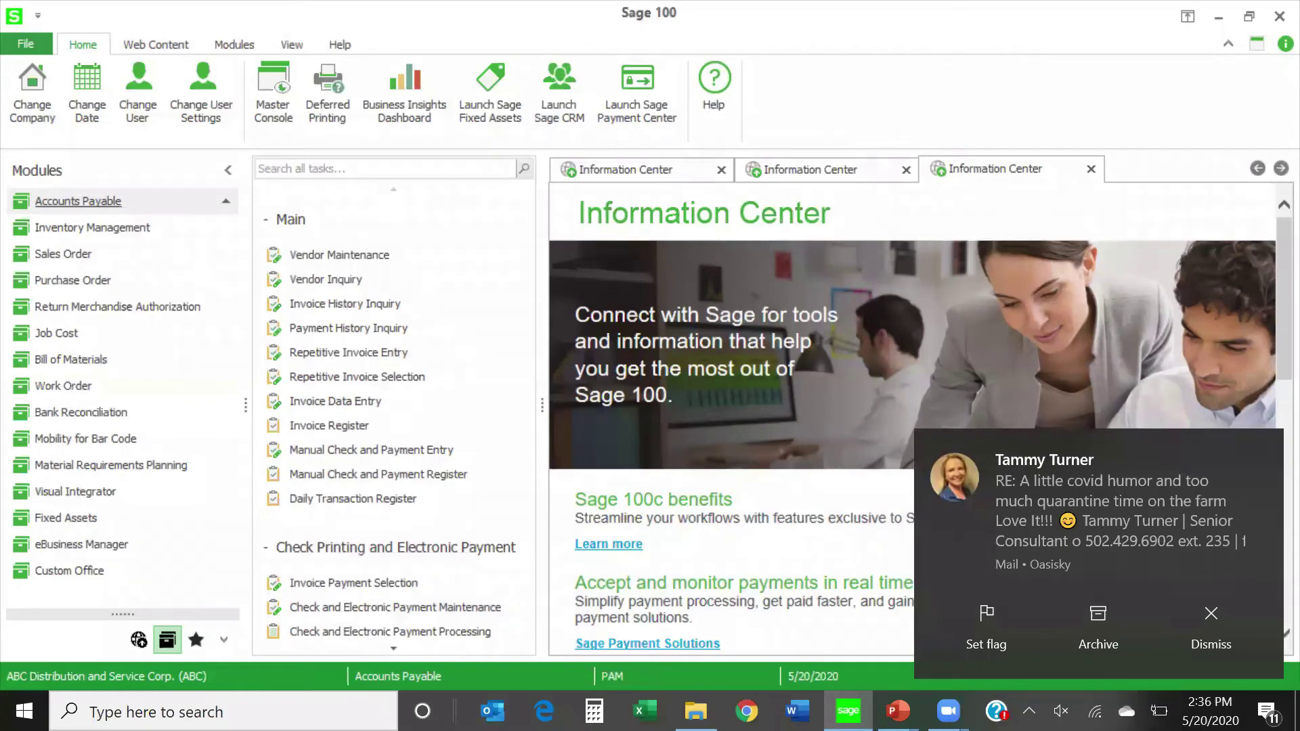
Dismiss the incoming mail notifications and switch from the slide show back to Sage 100.
click(1220, 625)
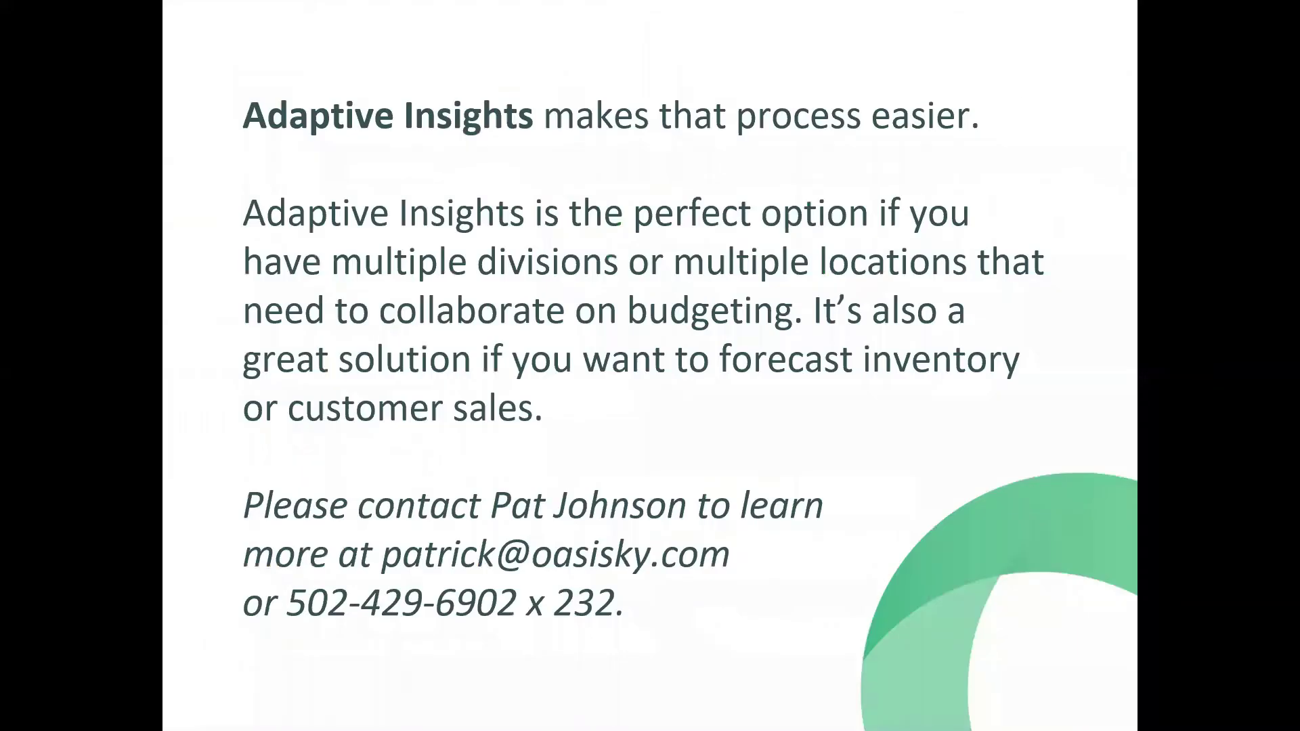
key(alt+Tab)
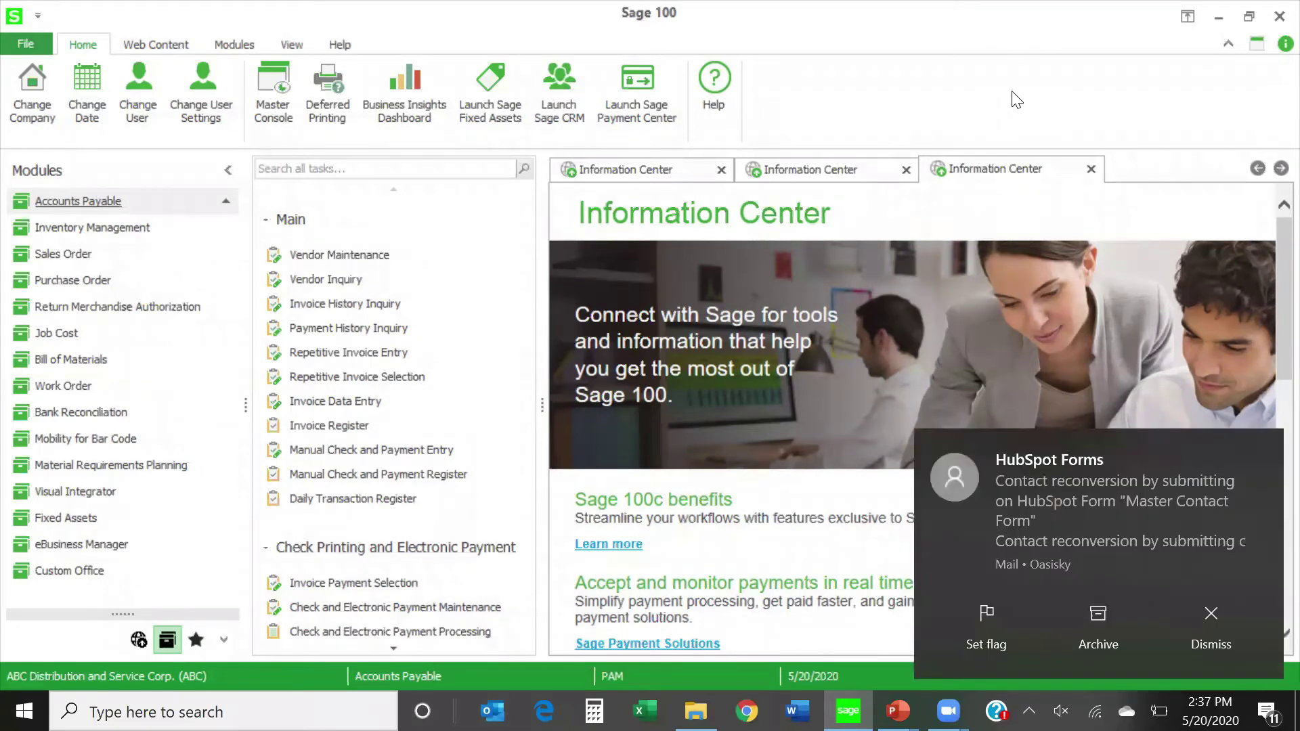
click(1214, 617)
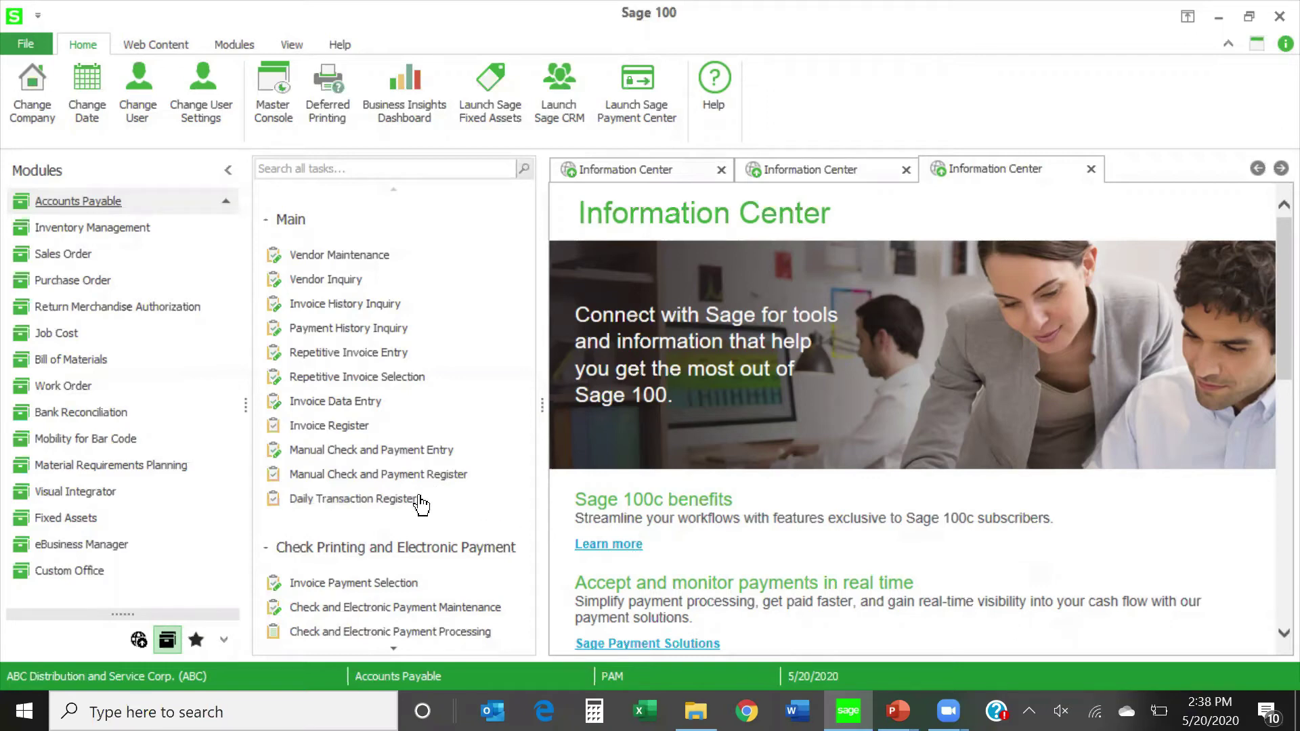
Open the Reverse Check Run utility in Accounts Payable, review how a check run can be selected, and close it.
scroll(457, 515, down, 3)
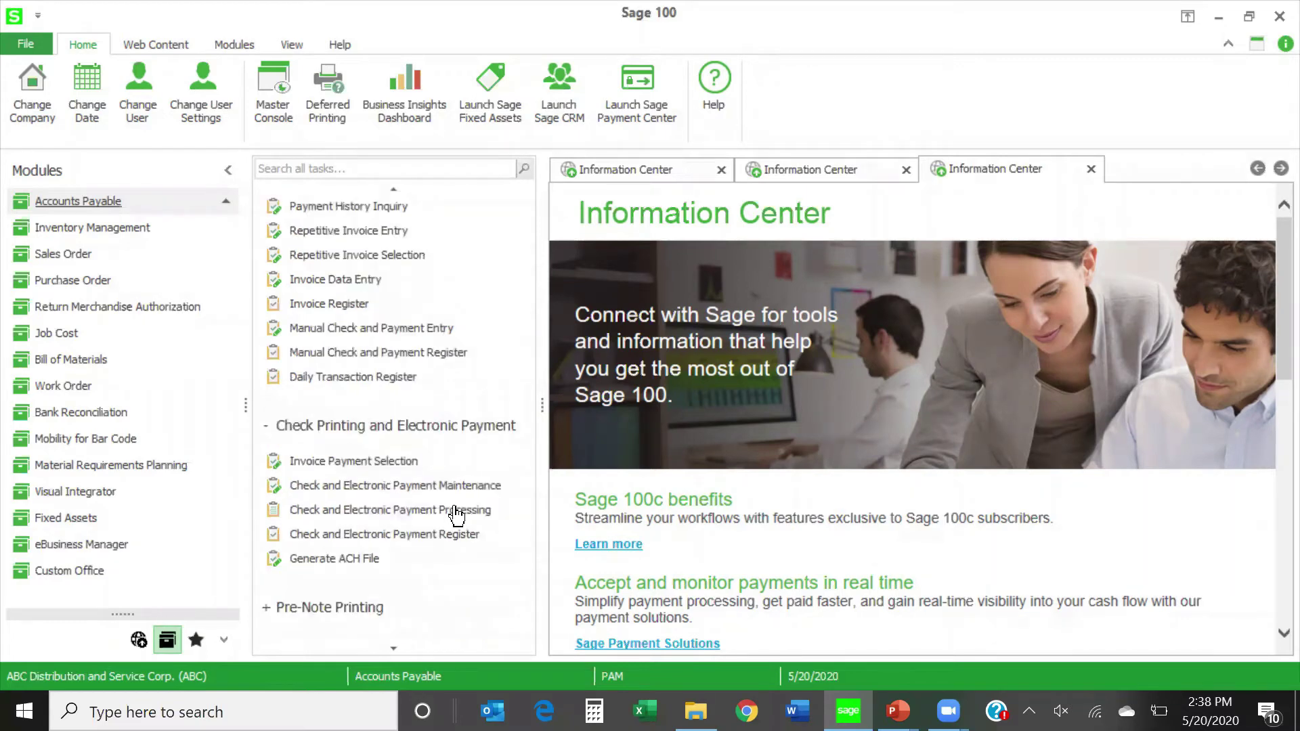
scroll(457, 515, down, 3)
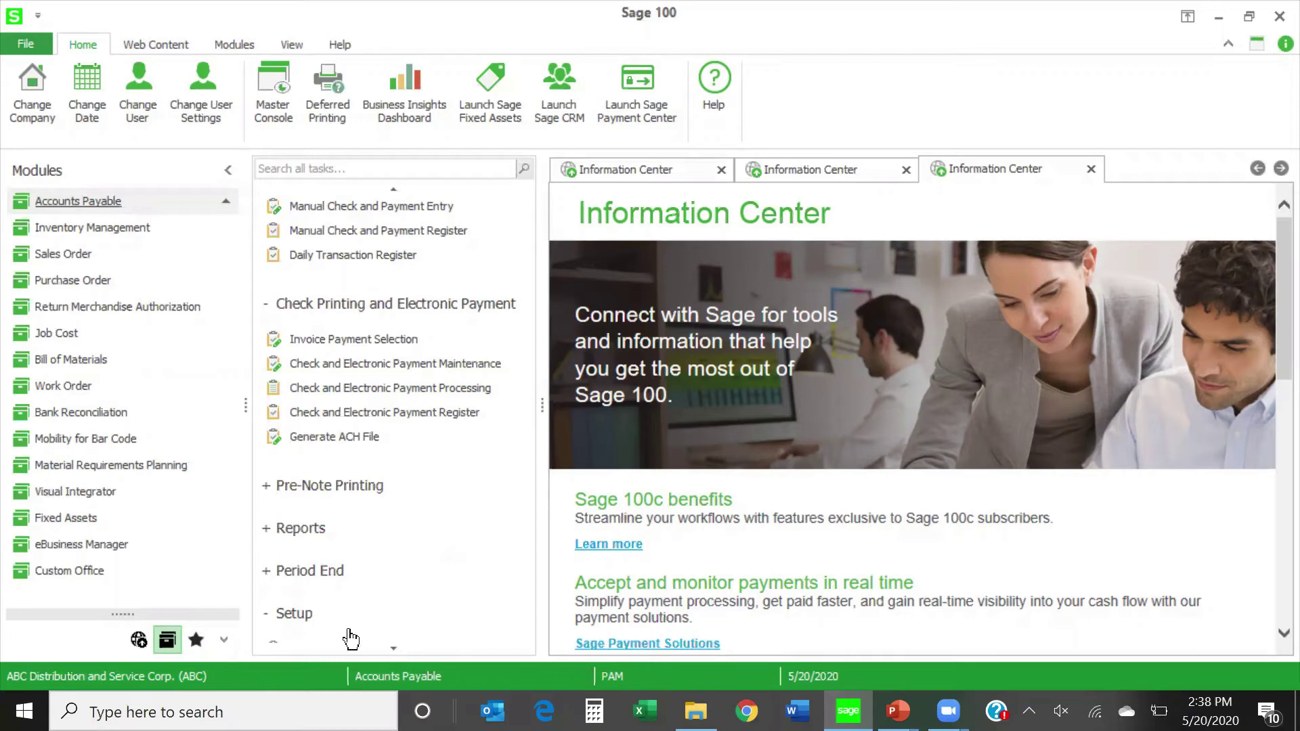
scroll(426, 626, down, 2)
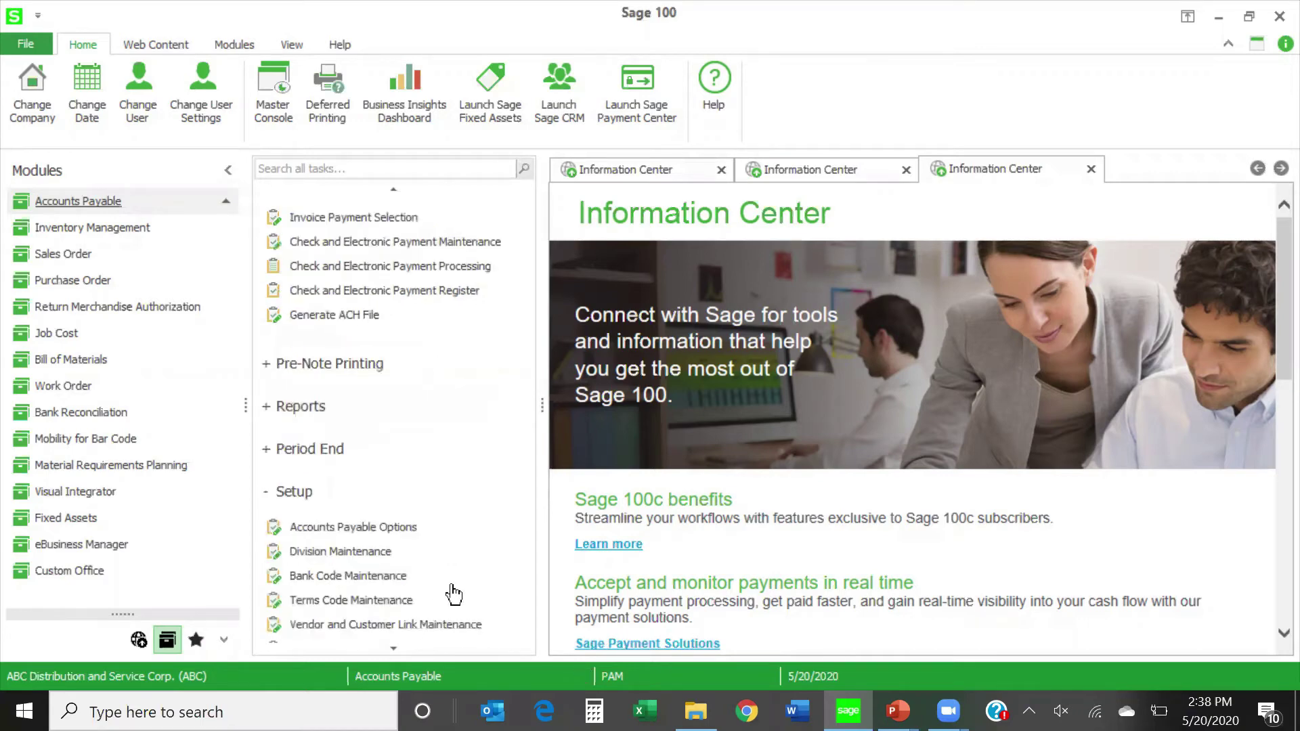
scroll(453, 595, down, 4)
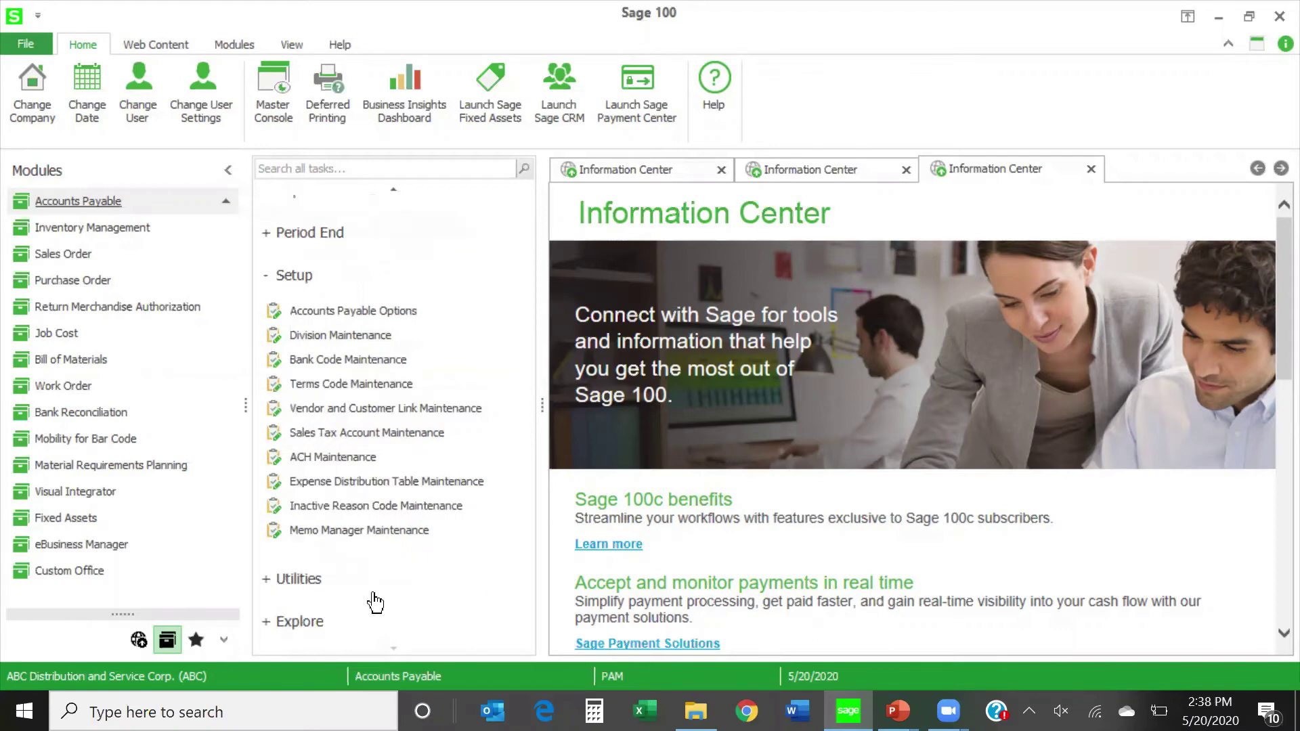
click(266, 585)
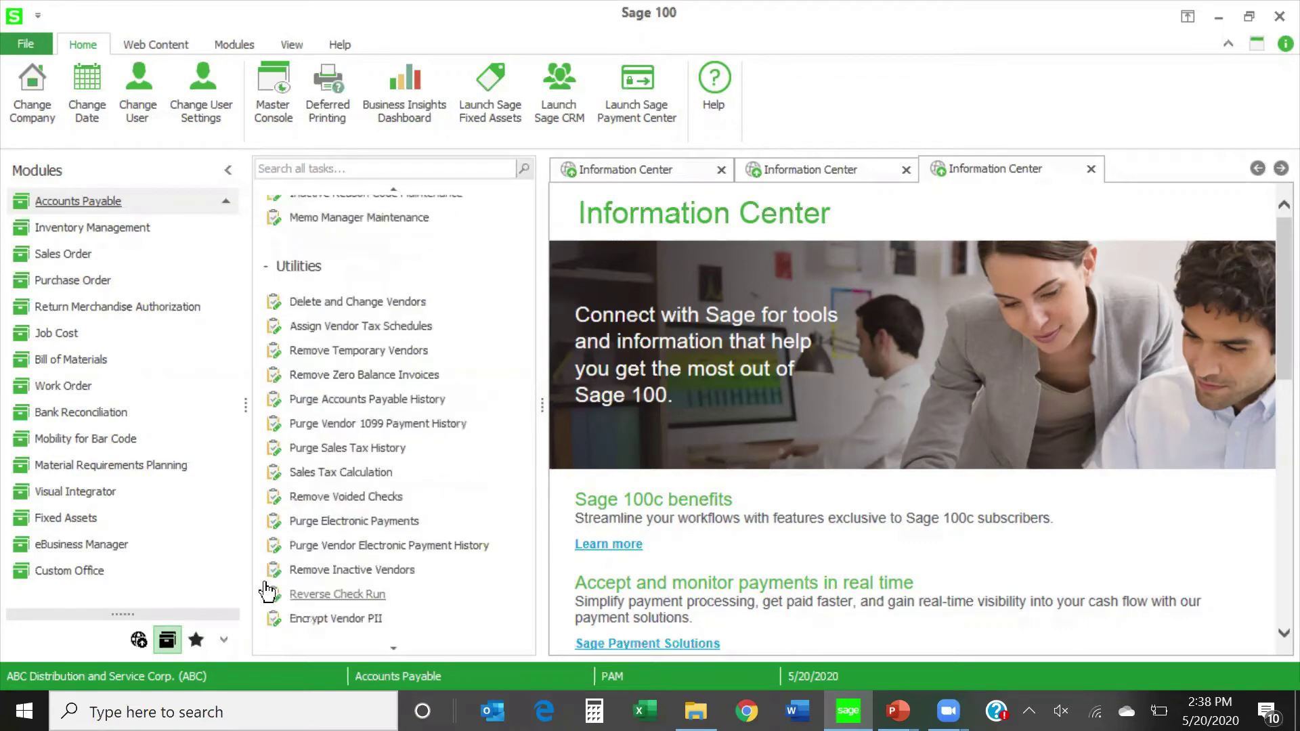
click(337, 595)
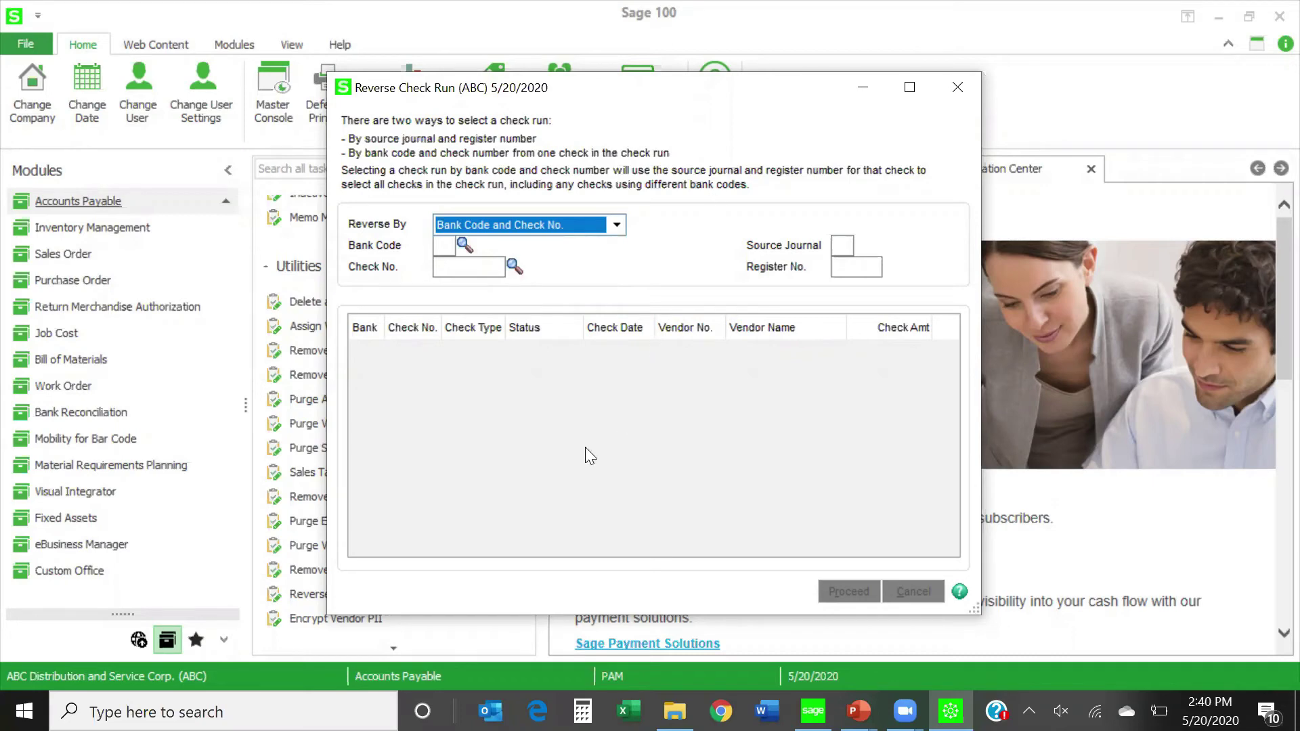
click(973, 81)
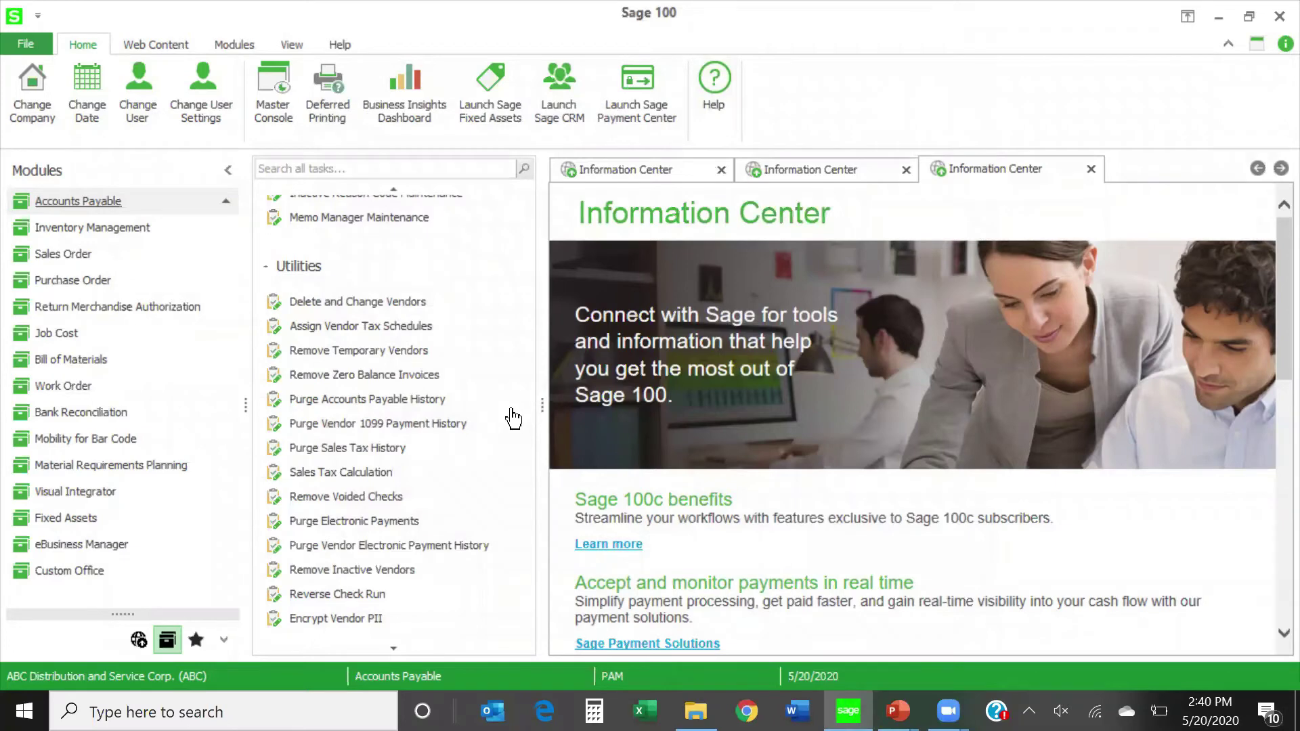
Open Accounts Payable Options from the module setup and show the additional settings for open invoices.
scroll(512, 417, down, 1)
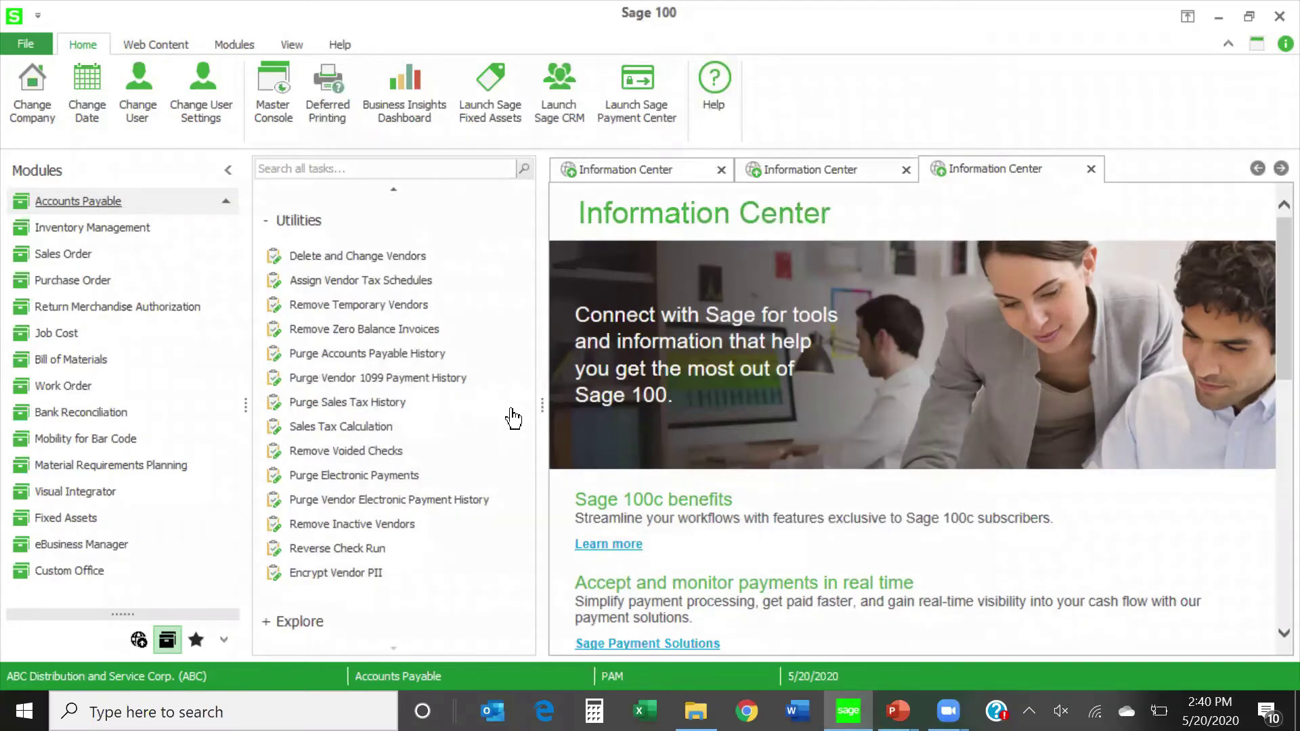
scroll(513, 418, up, 3)
scroll(513, 418, up, 6)
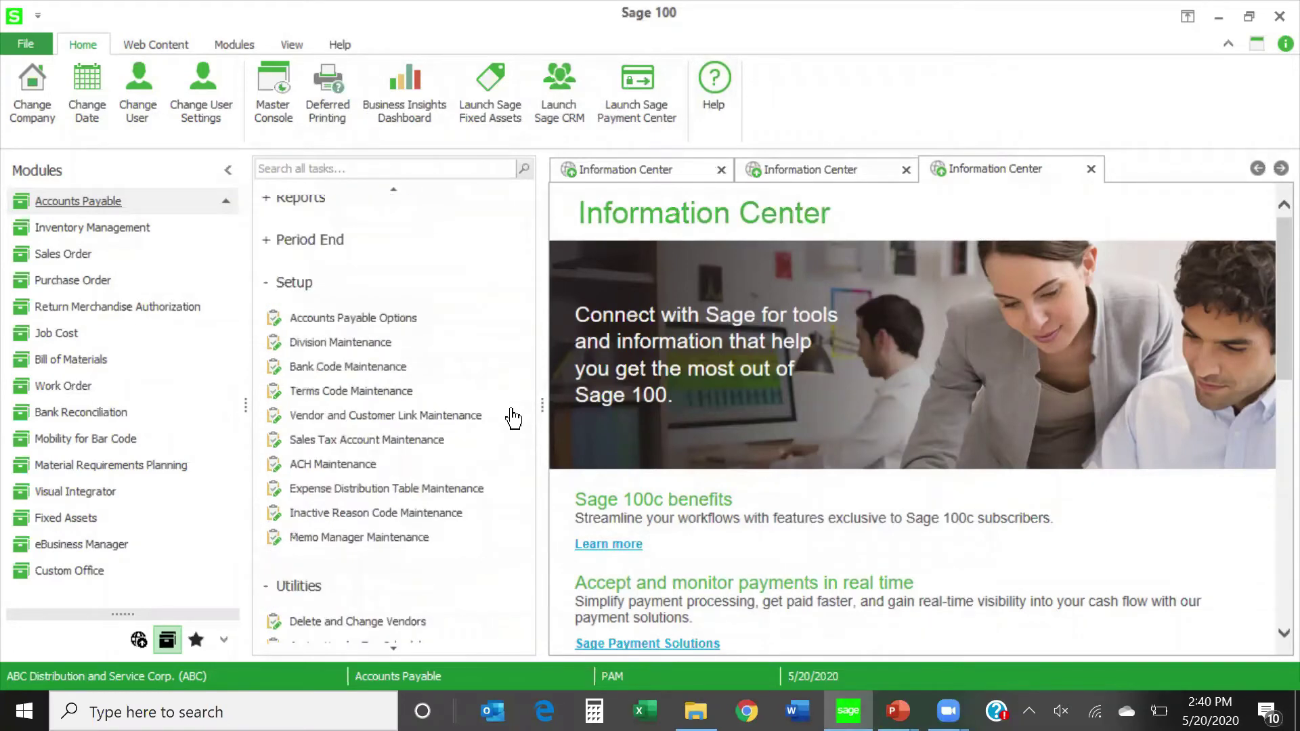
click(349, 318)
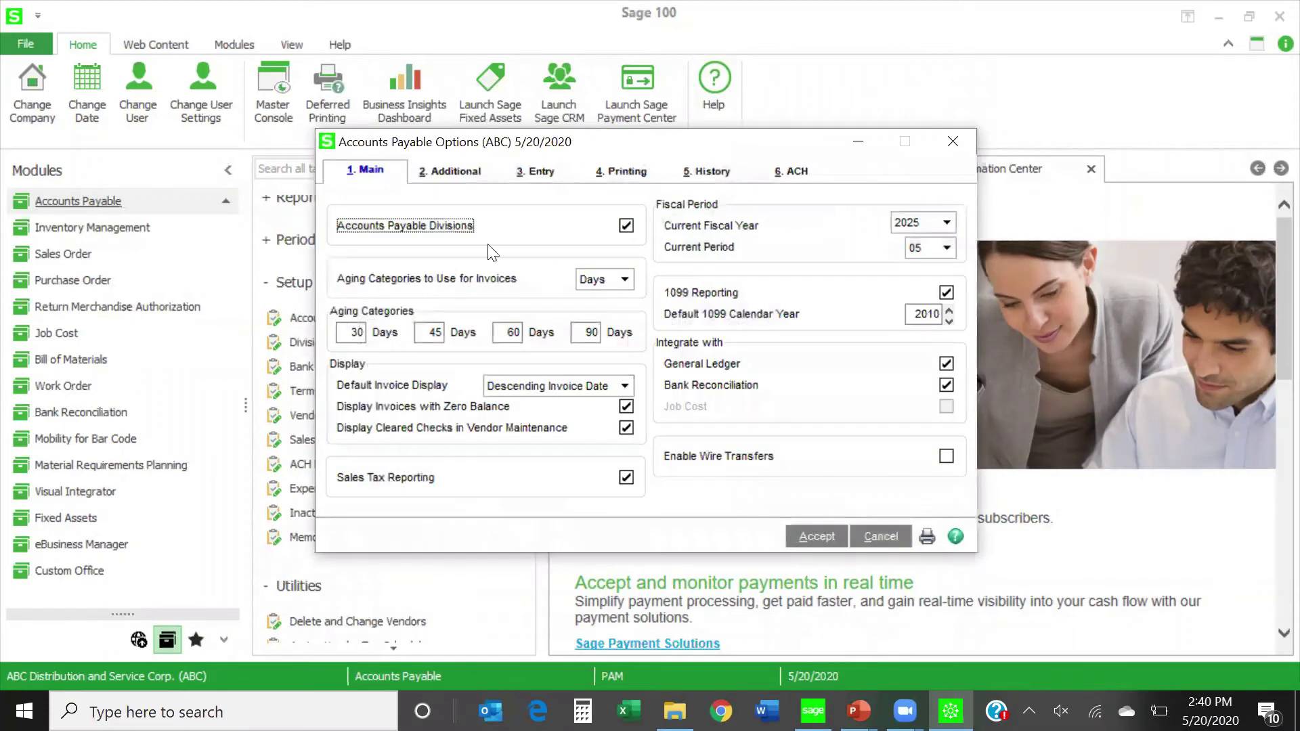
click(445, 177)
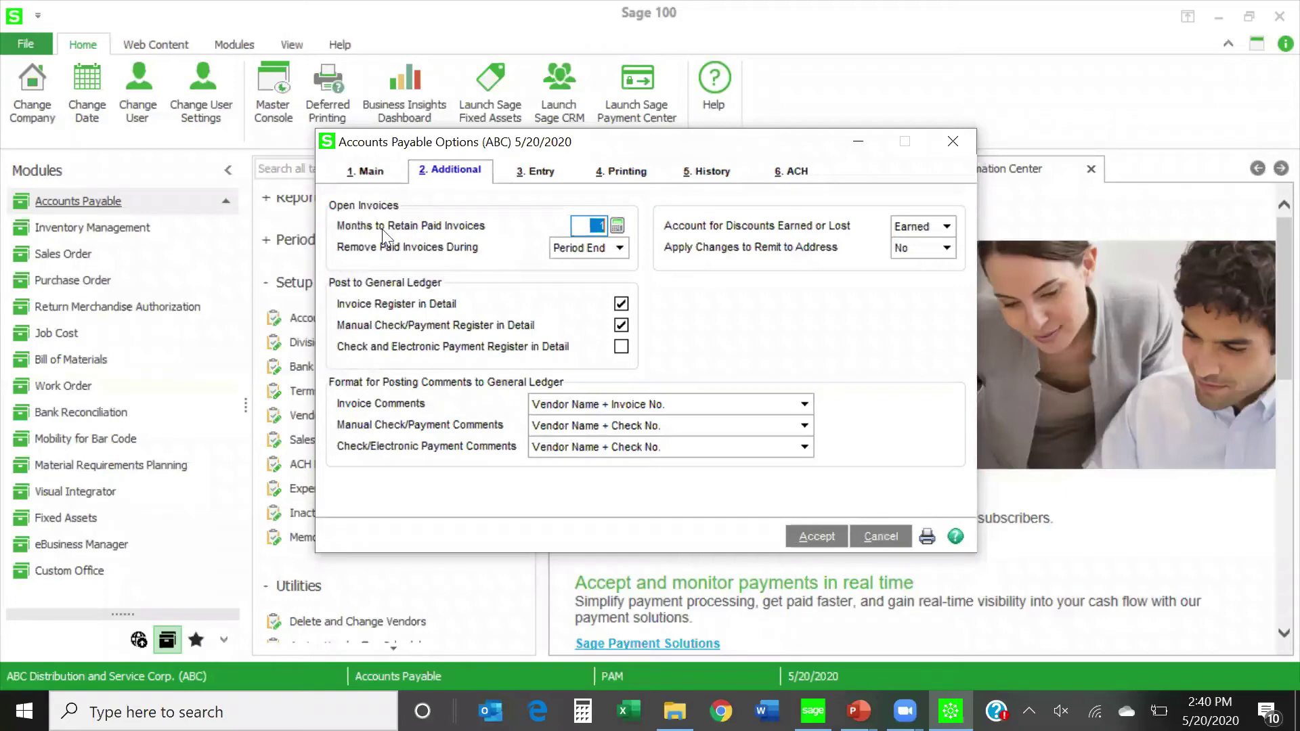
Review the months to retain paid invoices and the Remove Paid Invoices During choices, then close Accounts Payable Options.
click(574, 224)
click(620, 248)
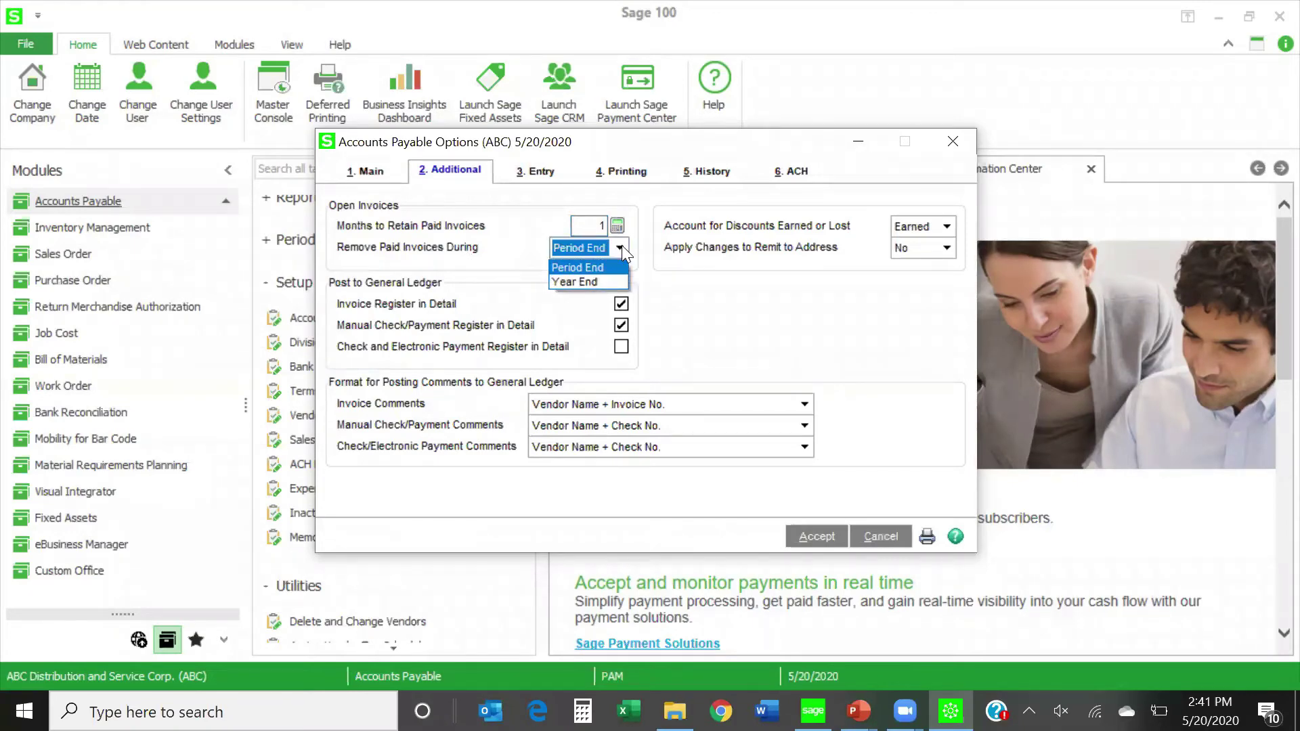
click(661, 283)
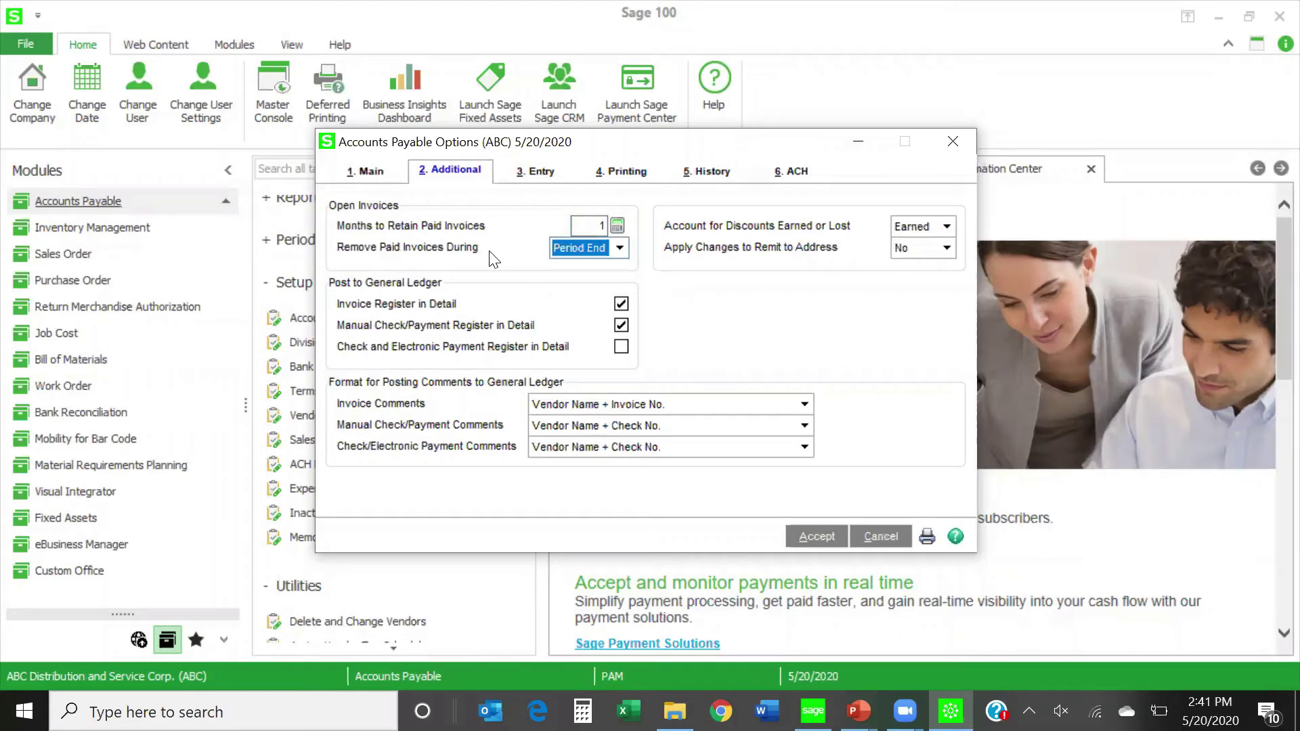
key(shift+Tab)
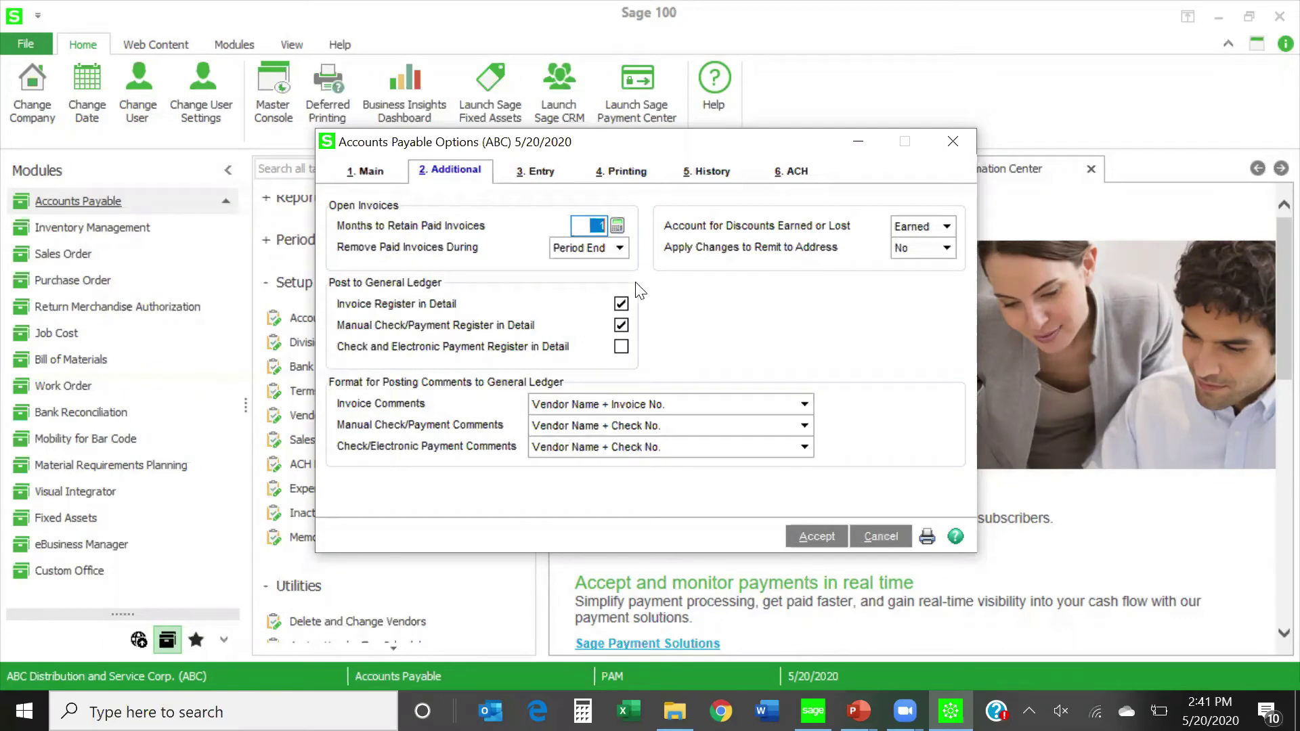
click(620, 255)
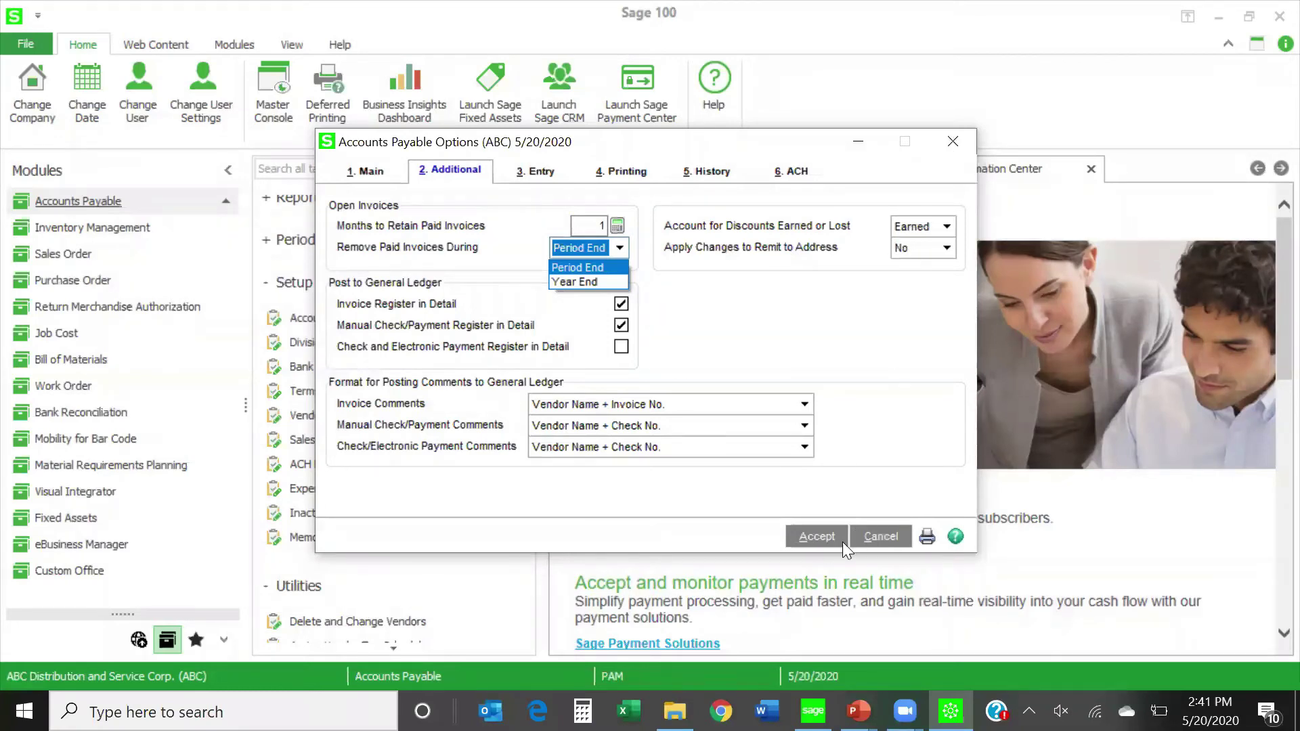
click(879, 535)
click(819, 538)
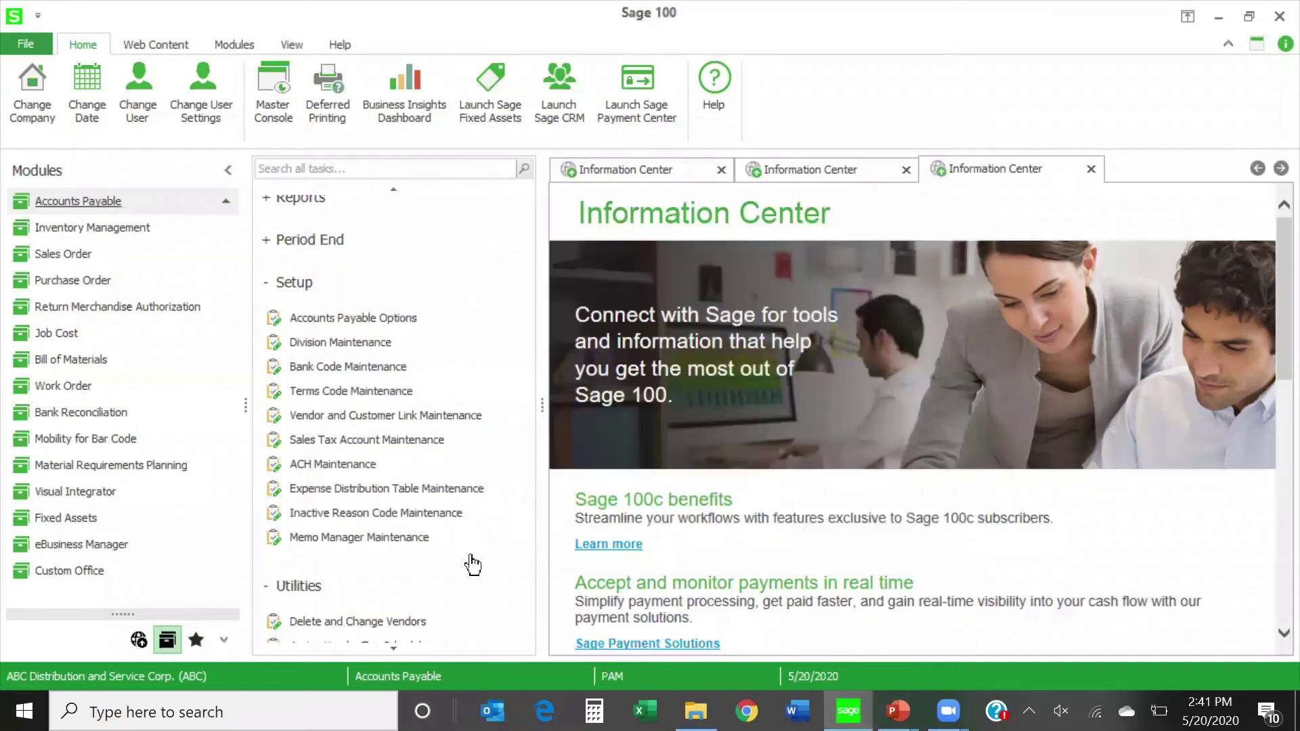
Open the Airway Property record in Vendor Maintenance and show its additional settings with the 1099 form section.
scroll(473, 564, down, 3)
scroll(473, 565, down, 2)
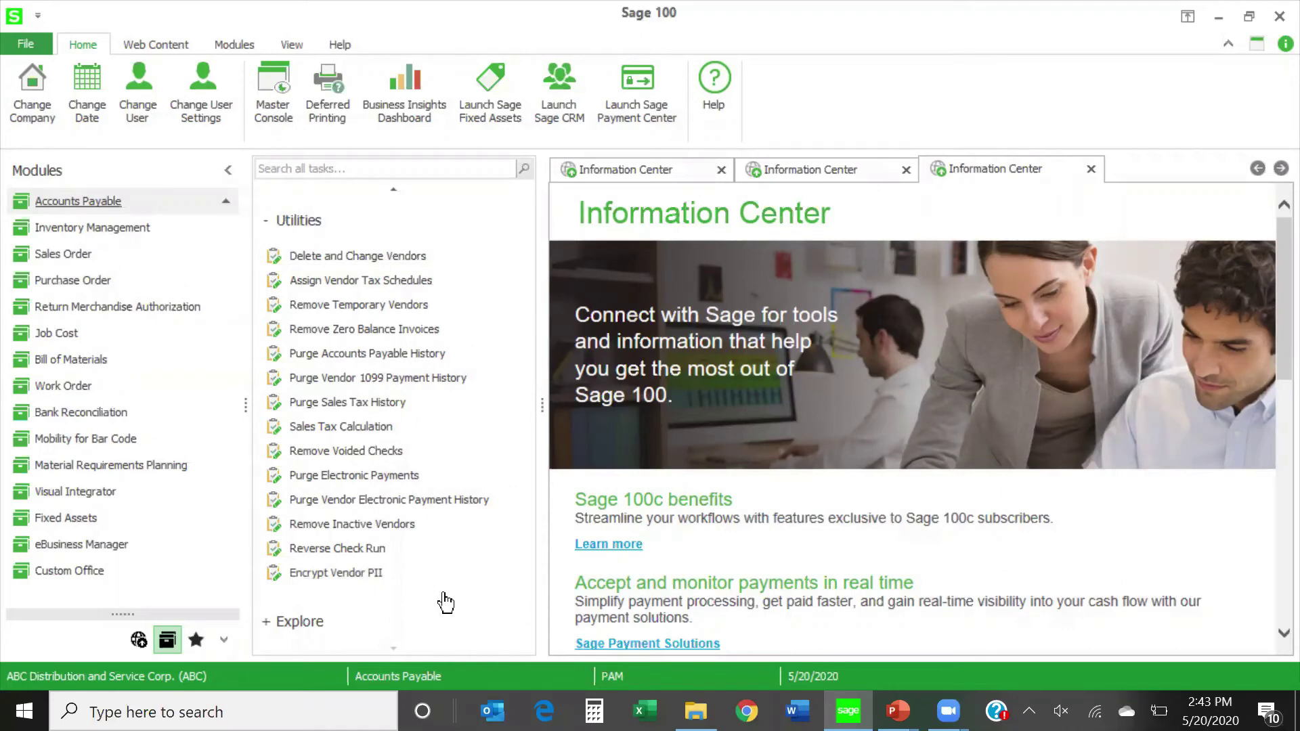
scroll(476, 489, up, 3)
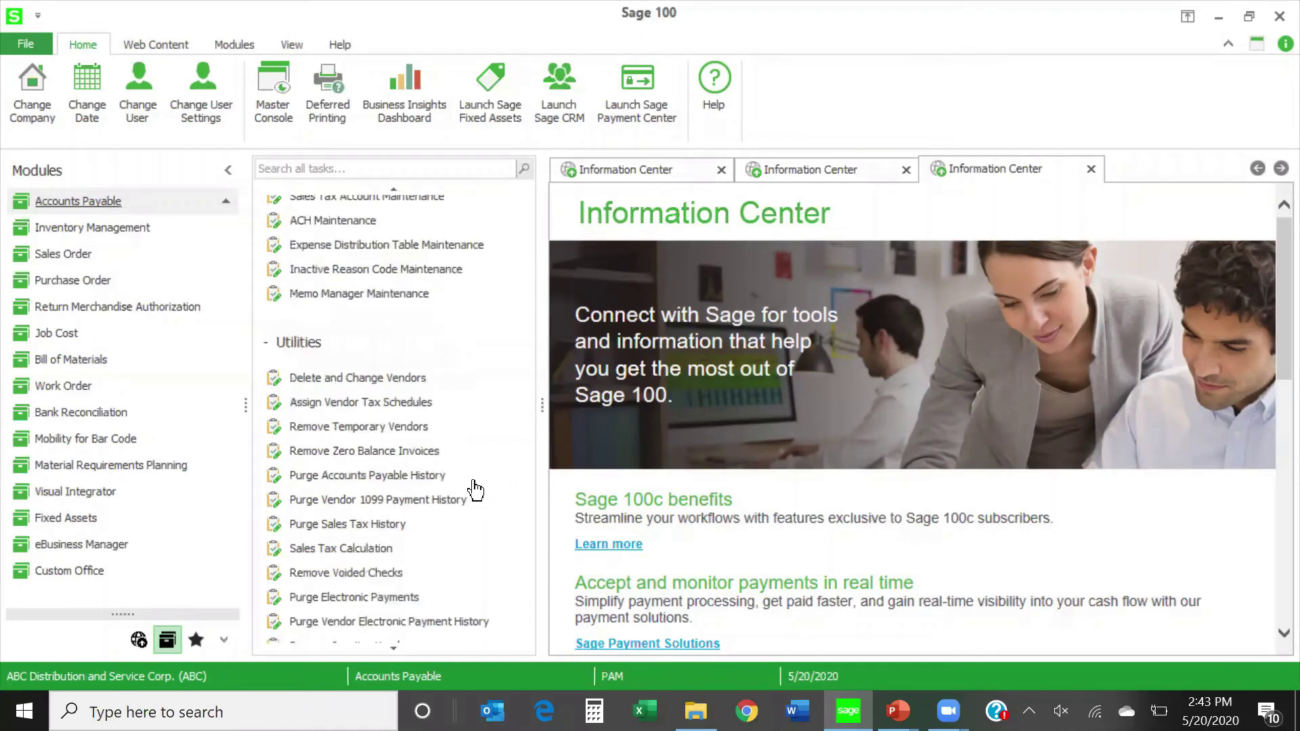
scroll(476, 489, up, 5)
scroll(476, 489, up, 14)
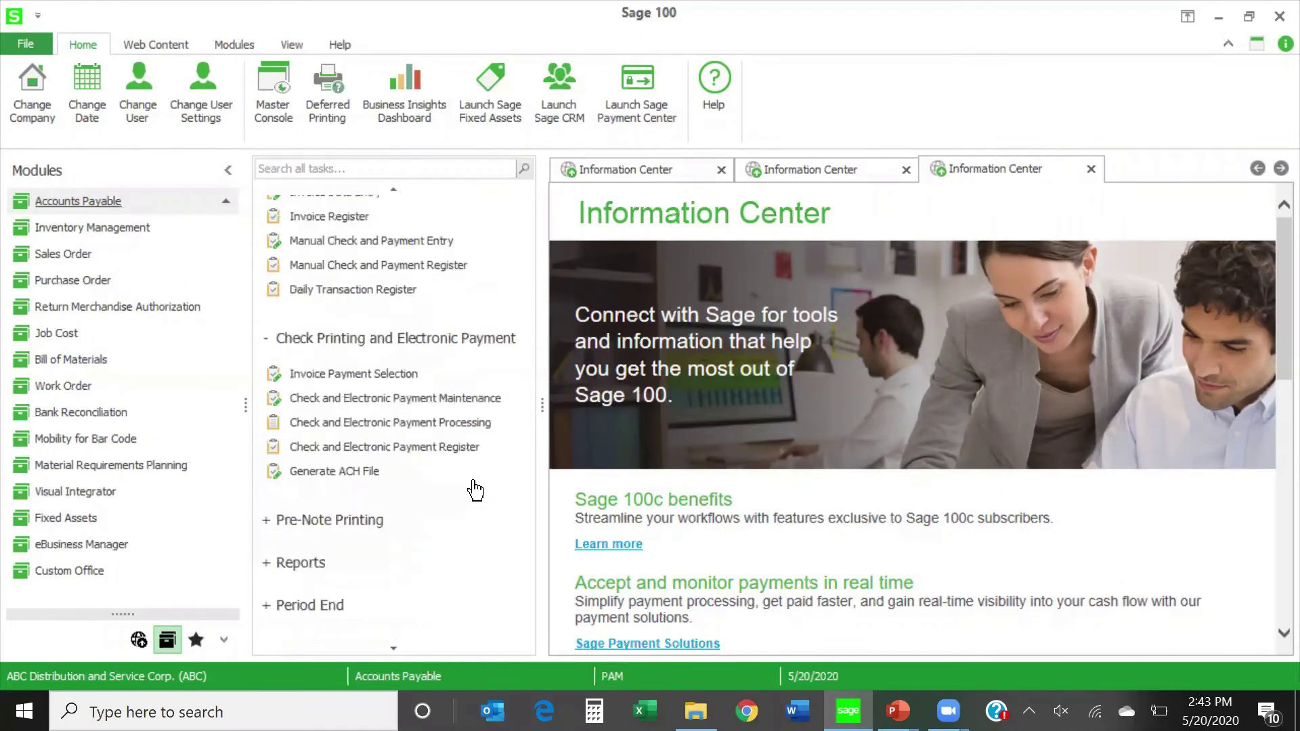
click(369, 255)
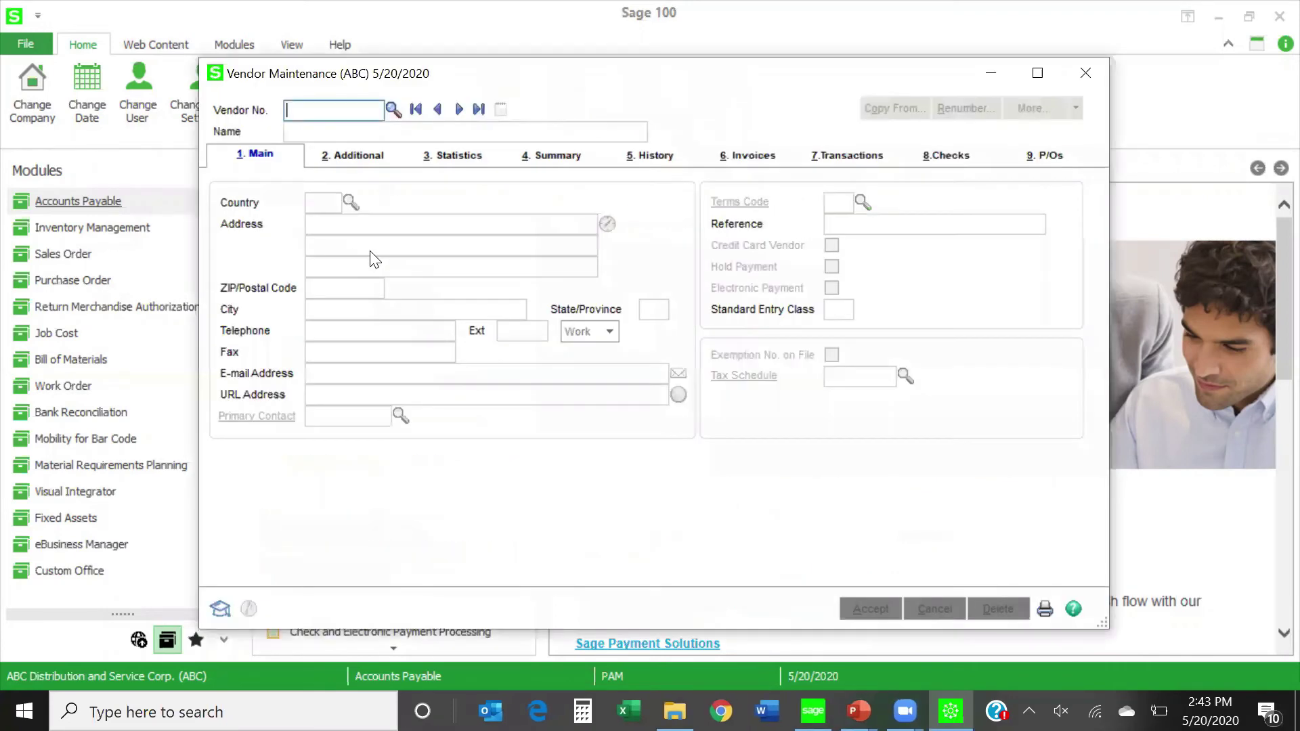
click(459, 110)
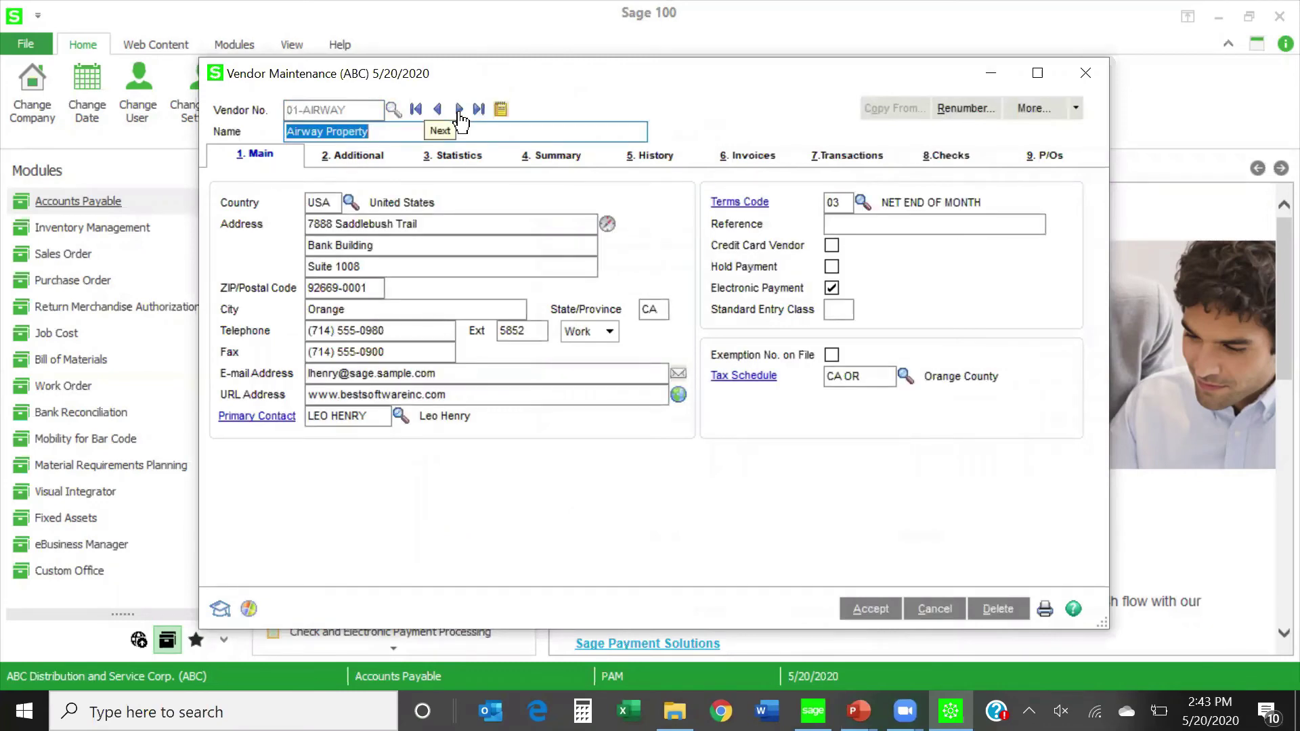
click(370, 159)
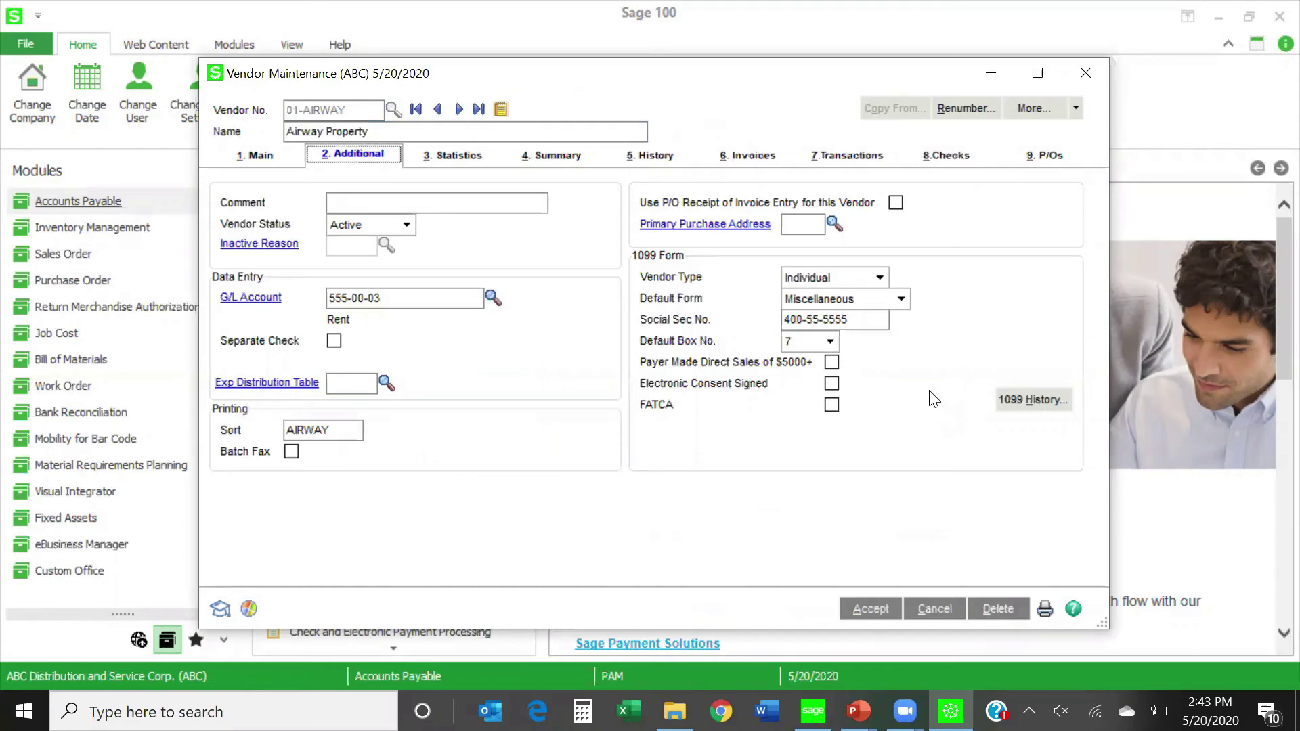
Examine the available 1099 default form choices for the Airway Property vendor, including Nonemployee Comp, without selecting another form.
click(903, 300)
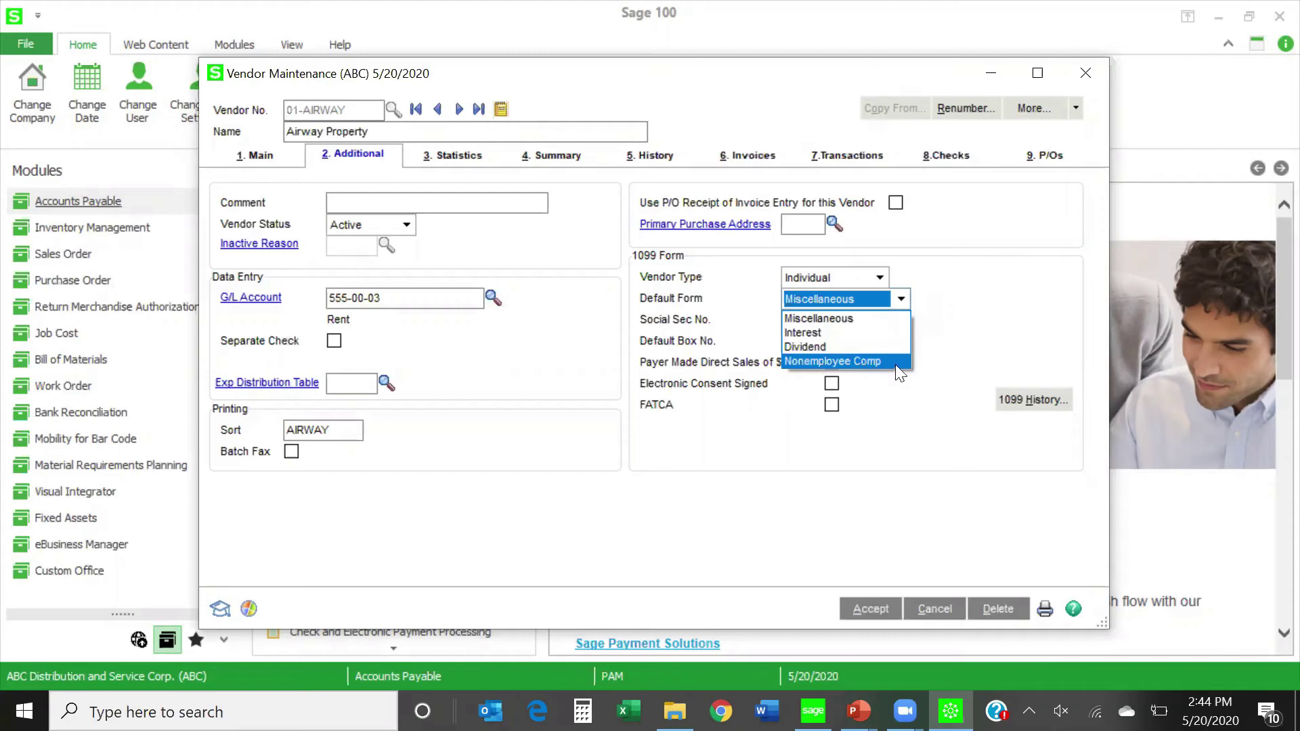
click(976, 364)
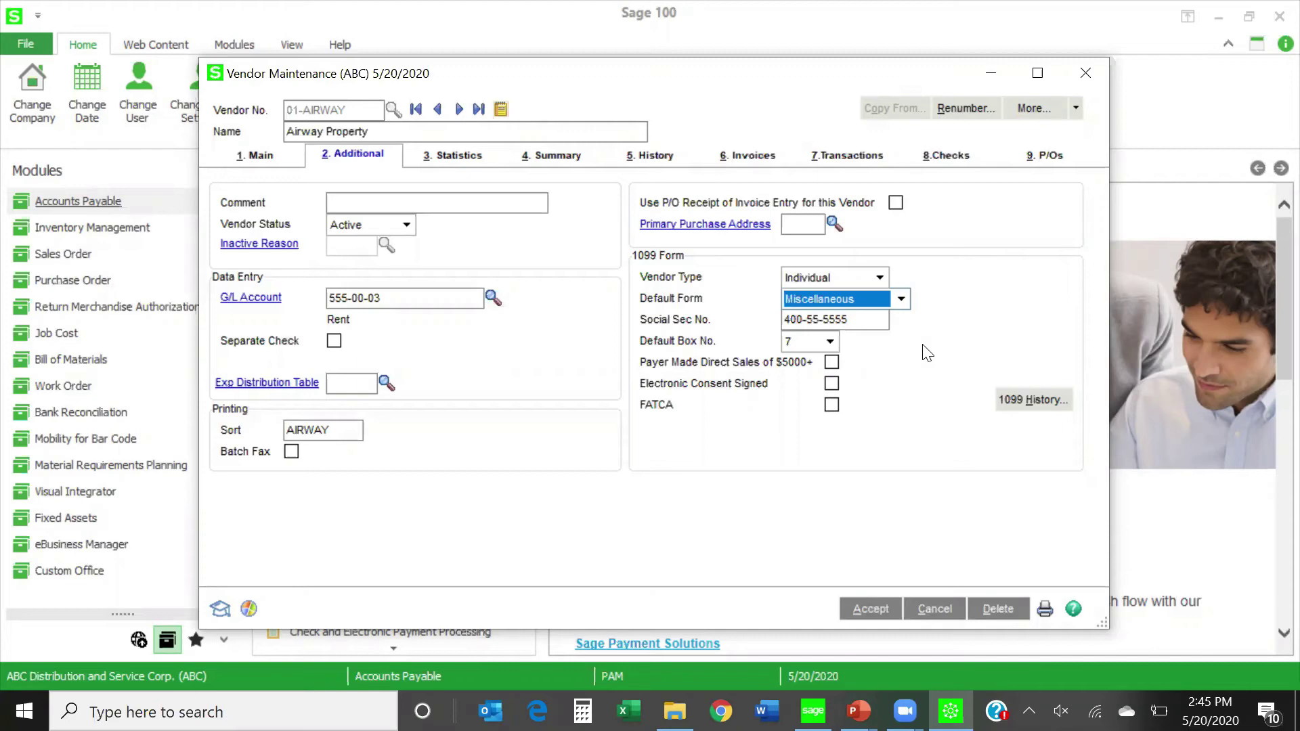
click(901, 298)
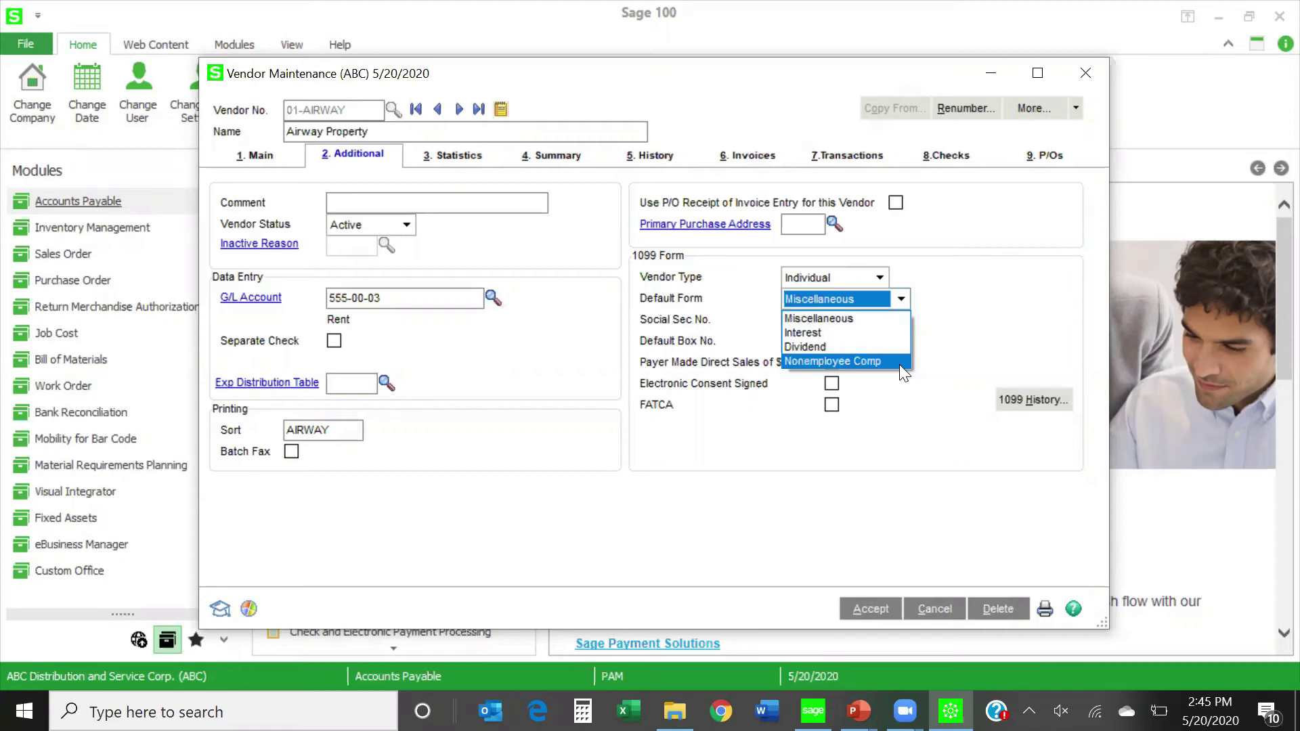
click(972, 329)
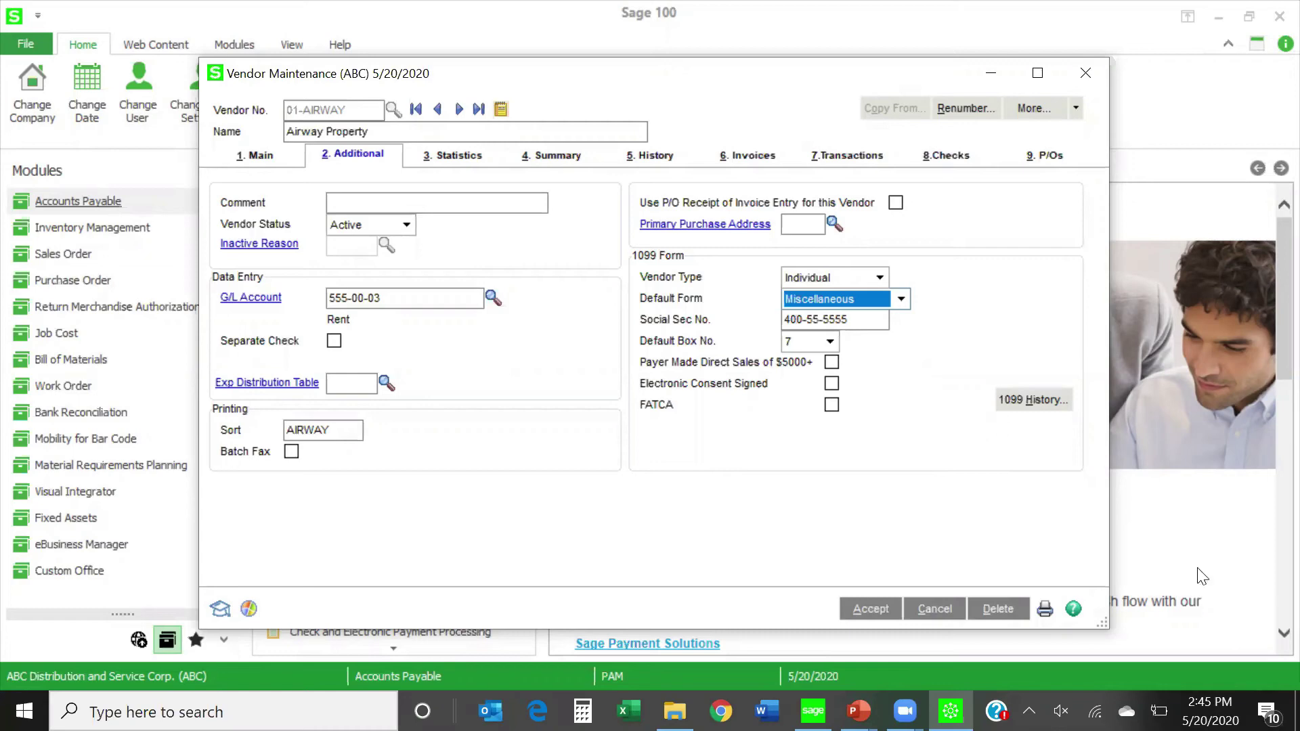
Review the Airway Property vendor's main name and address fields, then close Vendor Maintenance.
click(251, 158)
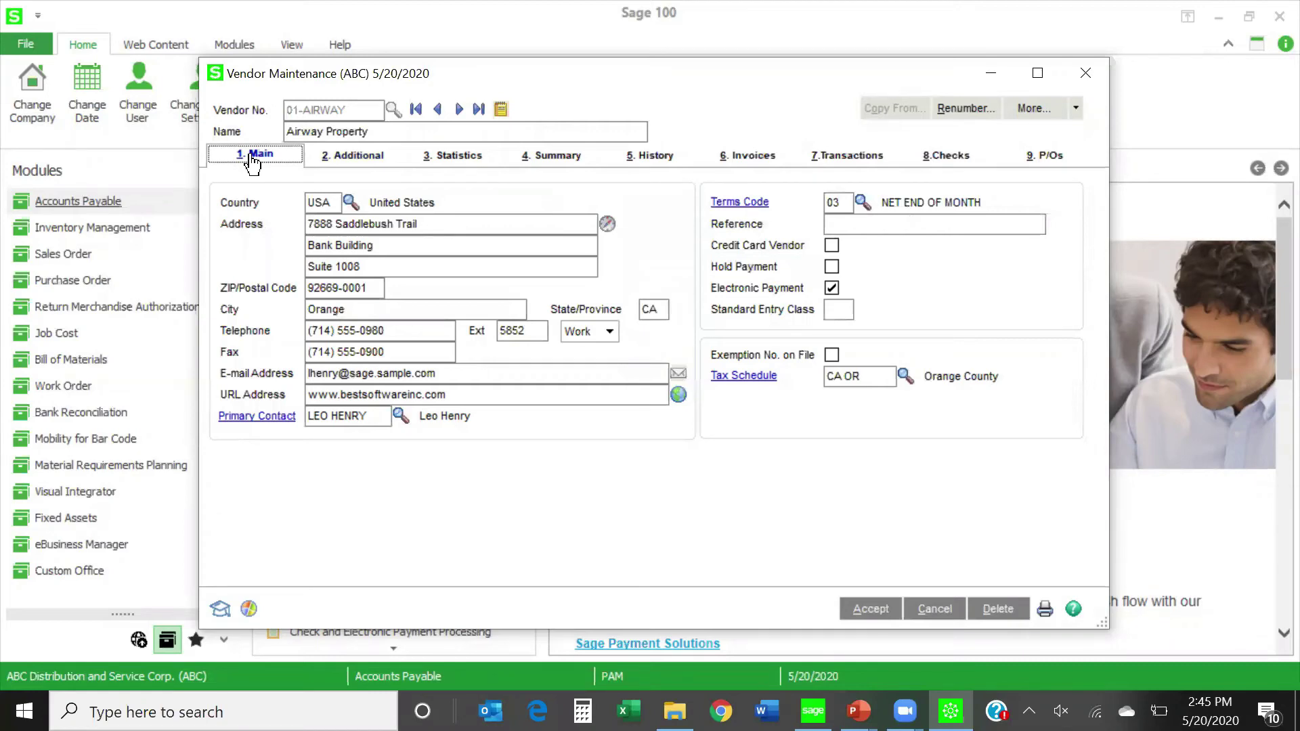
click(355, 131)
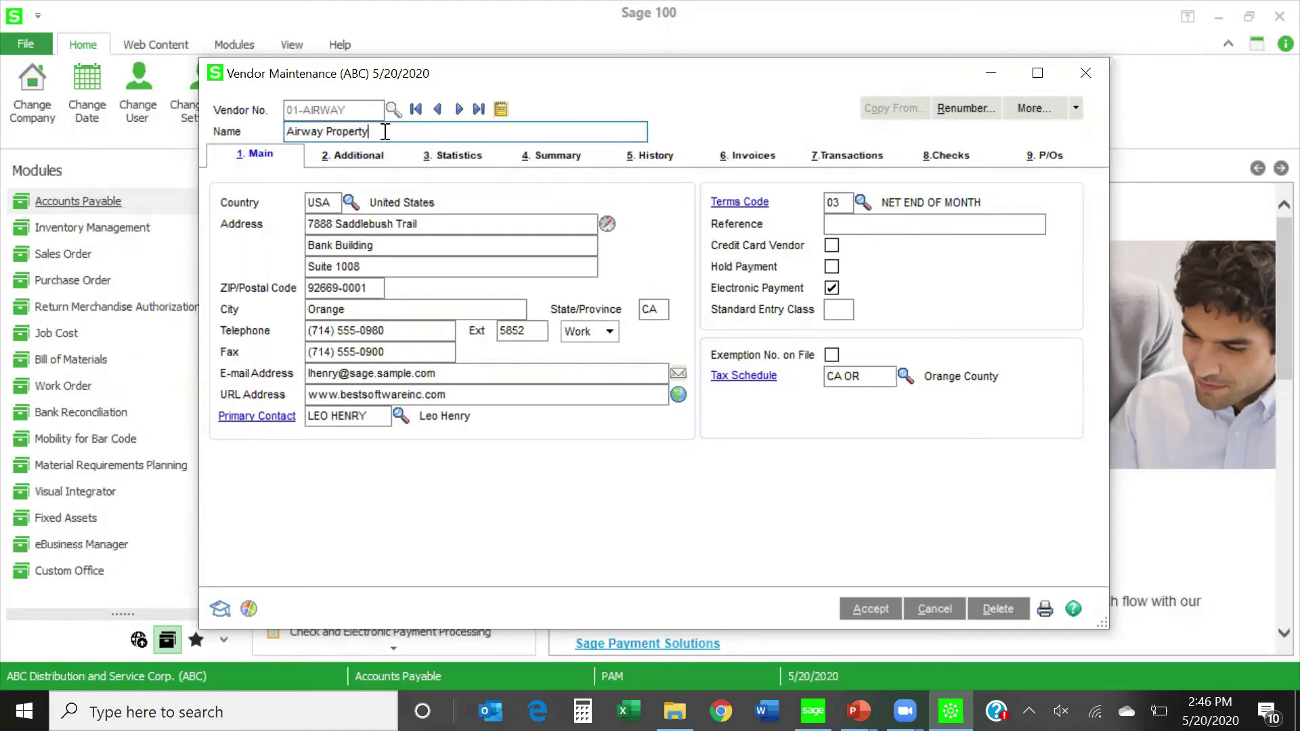
click(426, 225)
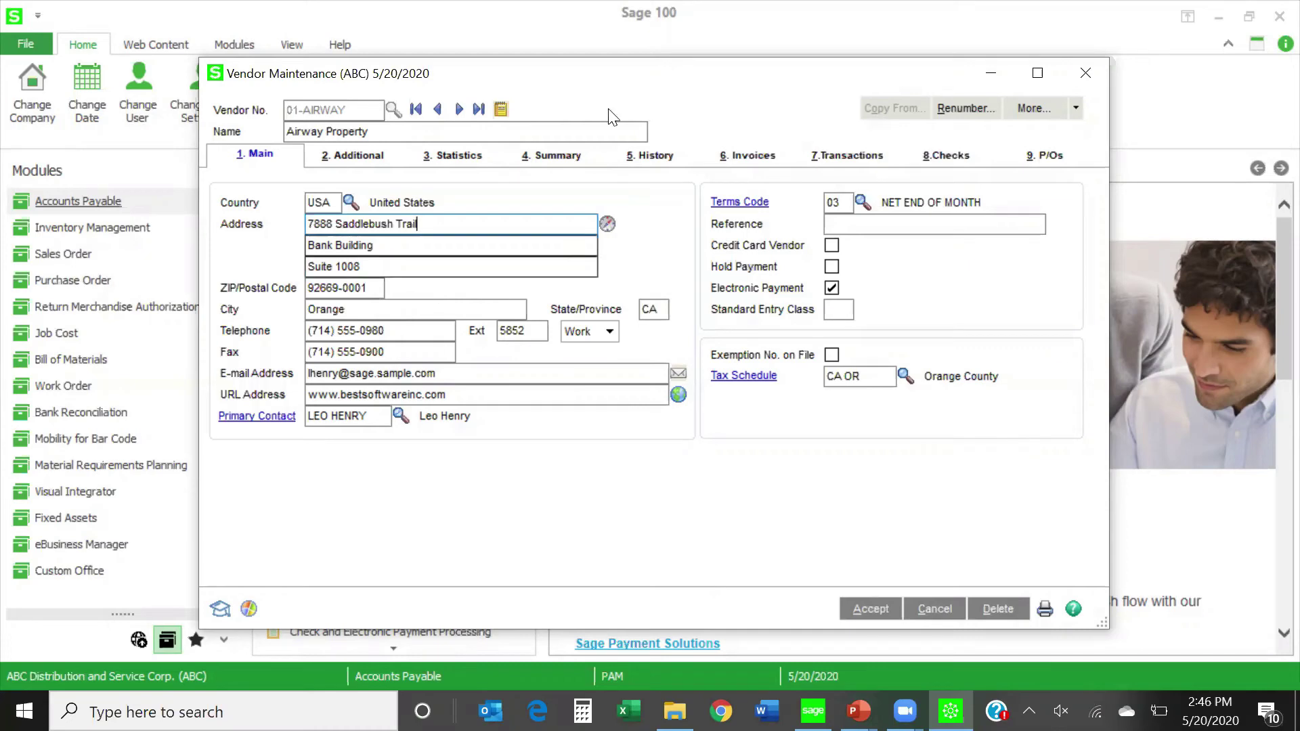
click(1085, 72)
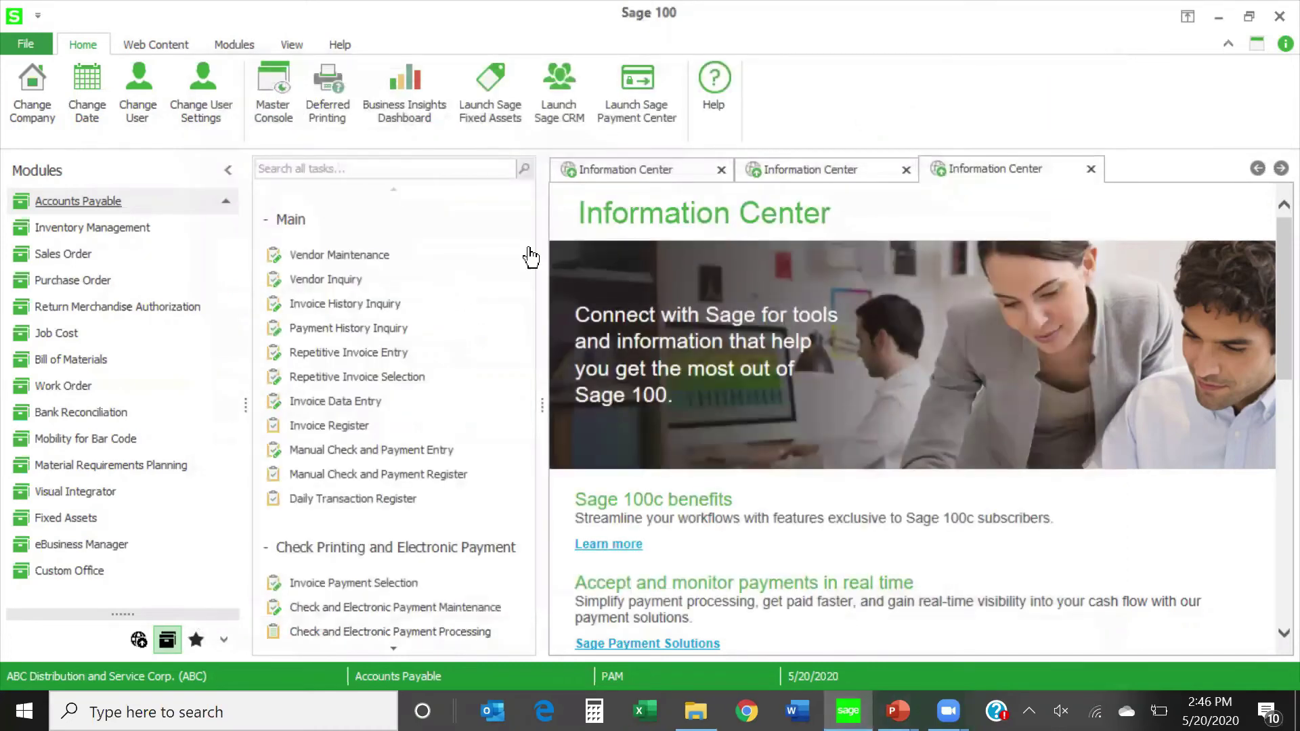
Open the Bank Reconciliation module with the accounting date set to 5/25/2025.
click(81, 413)
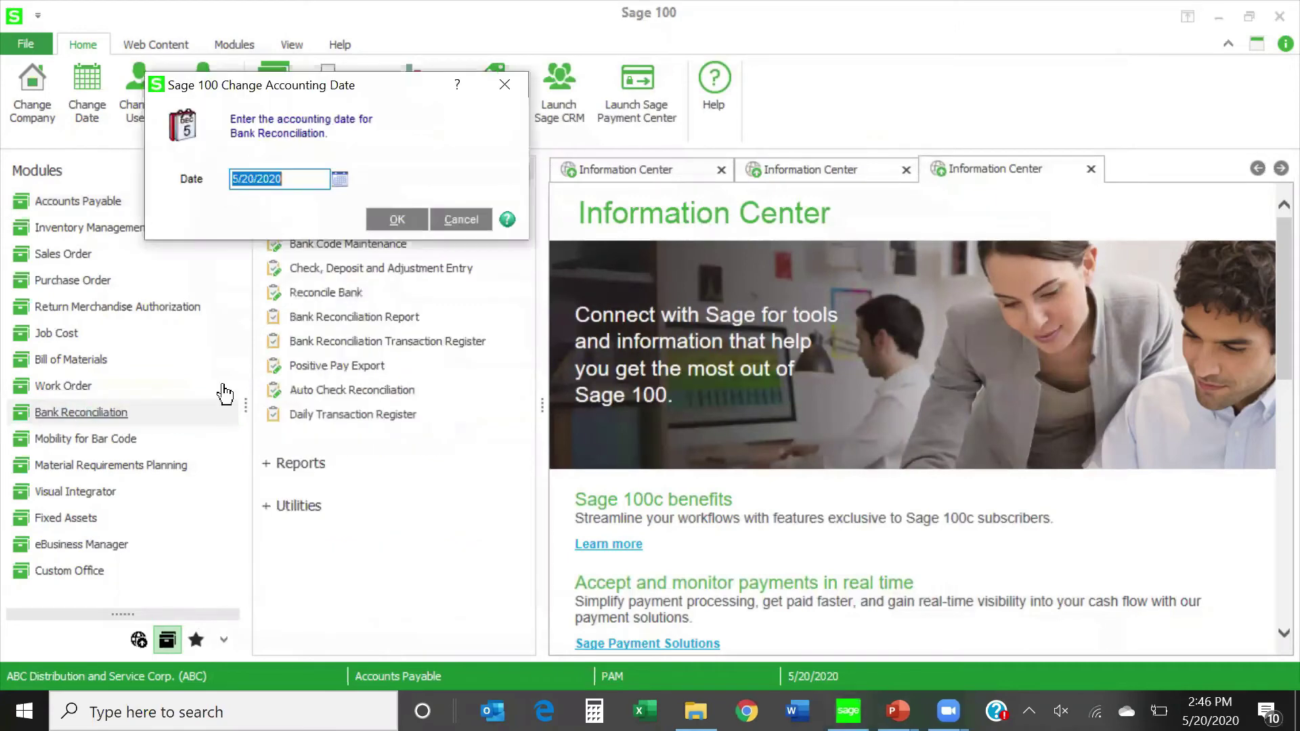
drag(291, 184, 212, 200)
text(05/25/2025)
key(Tab)
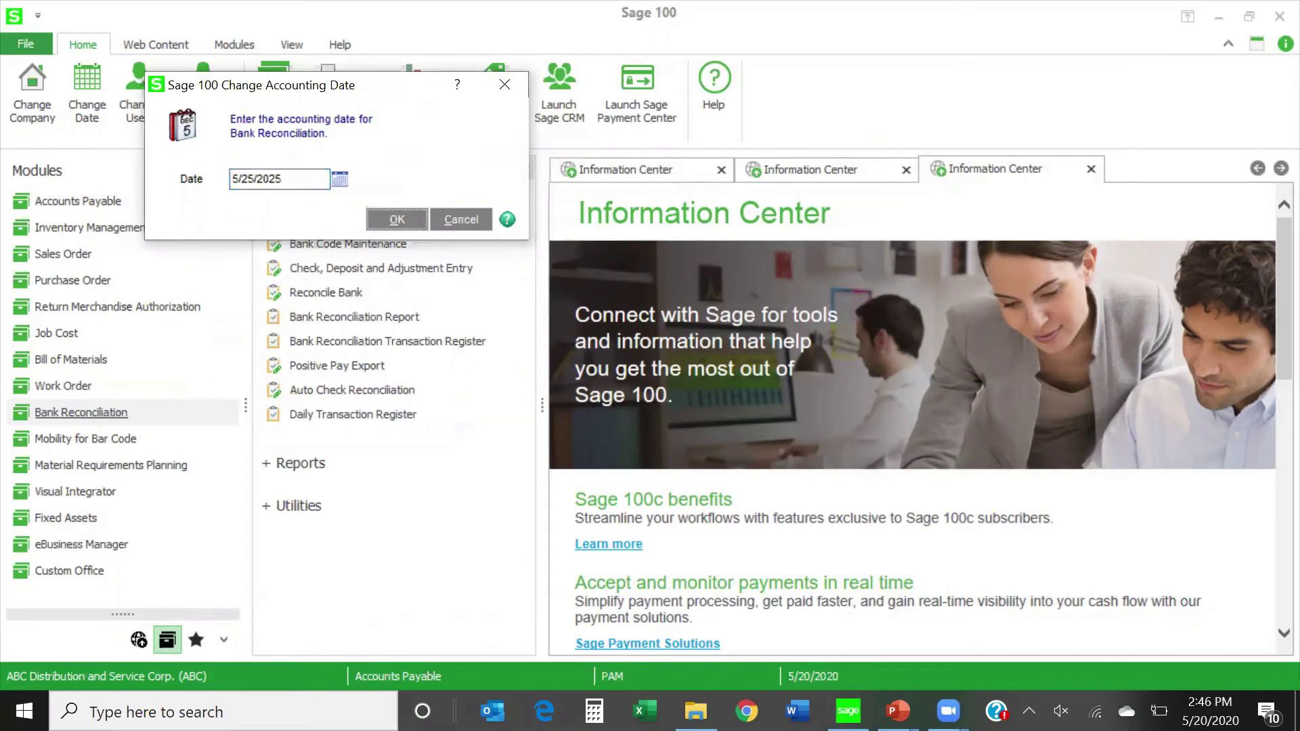
key(Return)
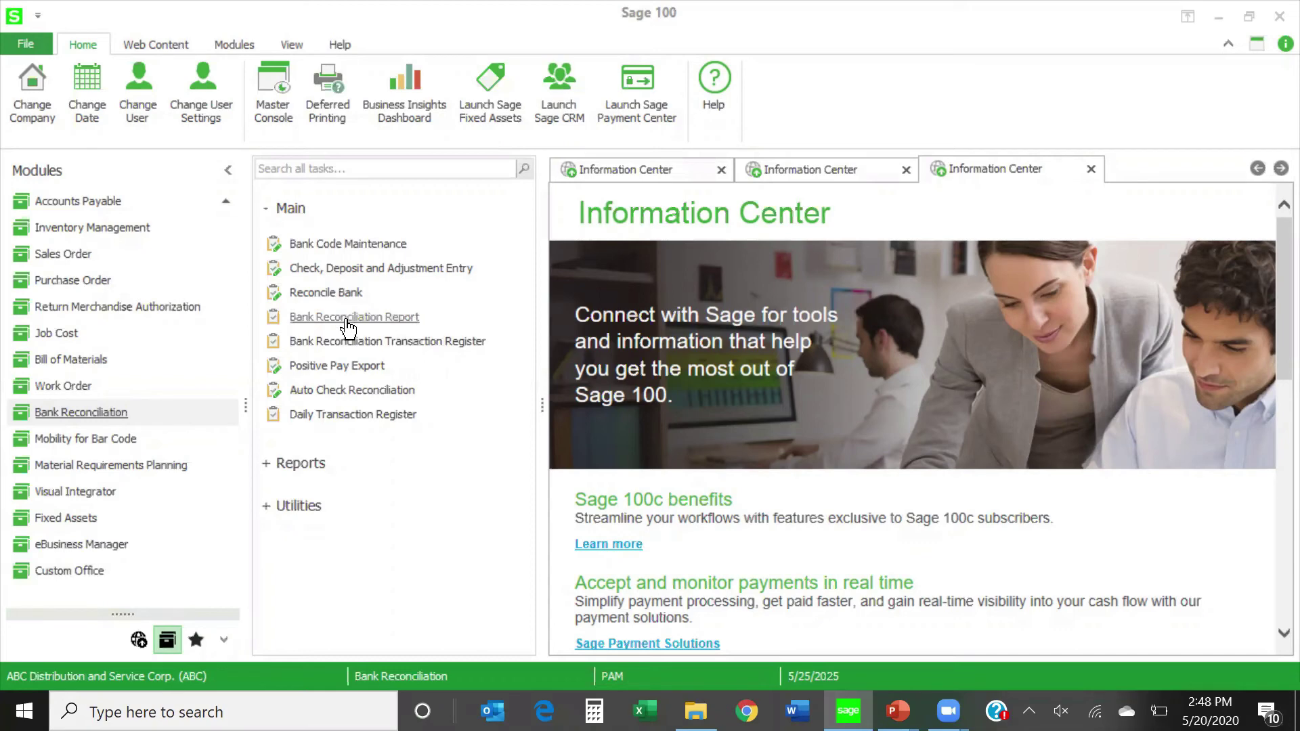
Open Check, Deposit and Adjustment Entry and display the checks of bank code A, Security Pacific Checking.
click(342, 270)
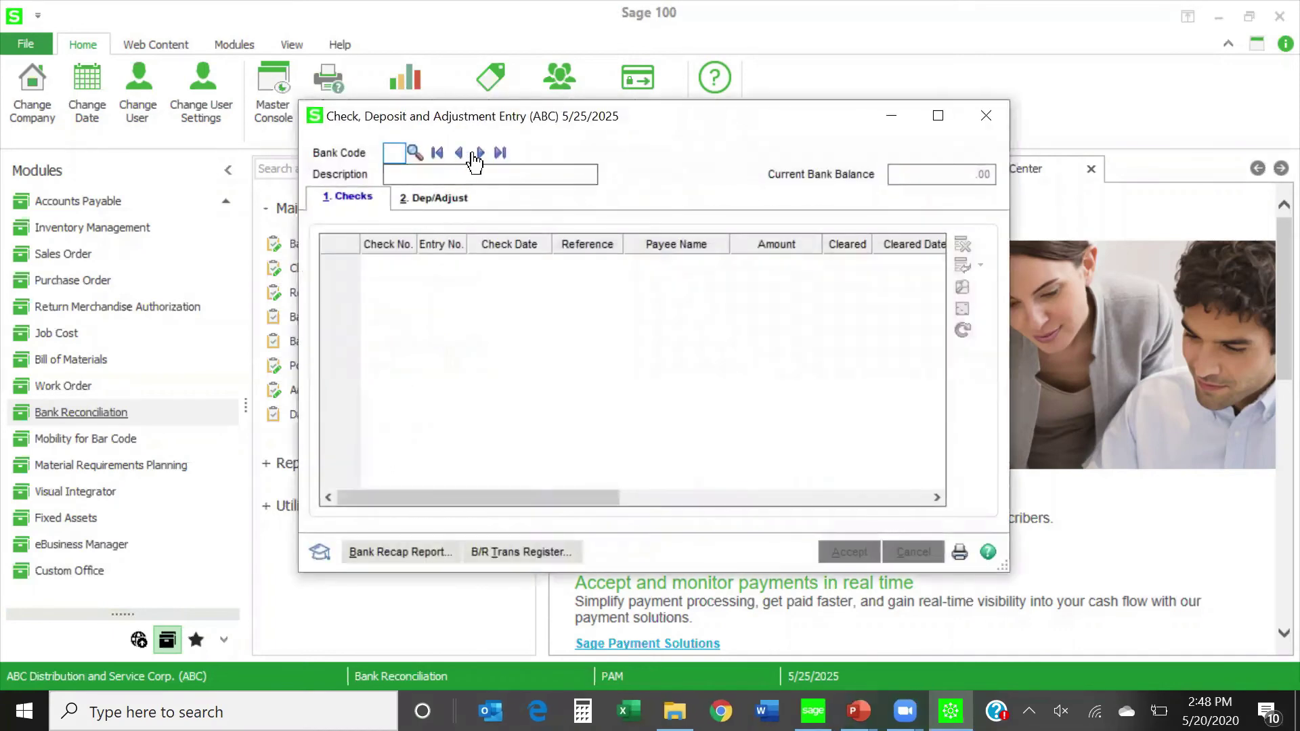
click(480, 153)
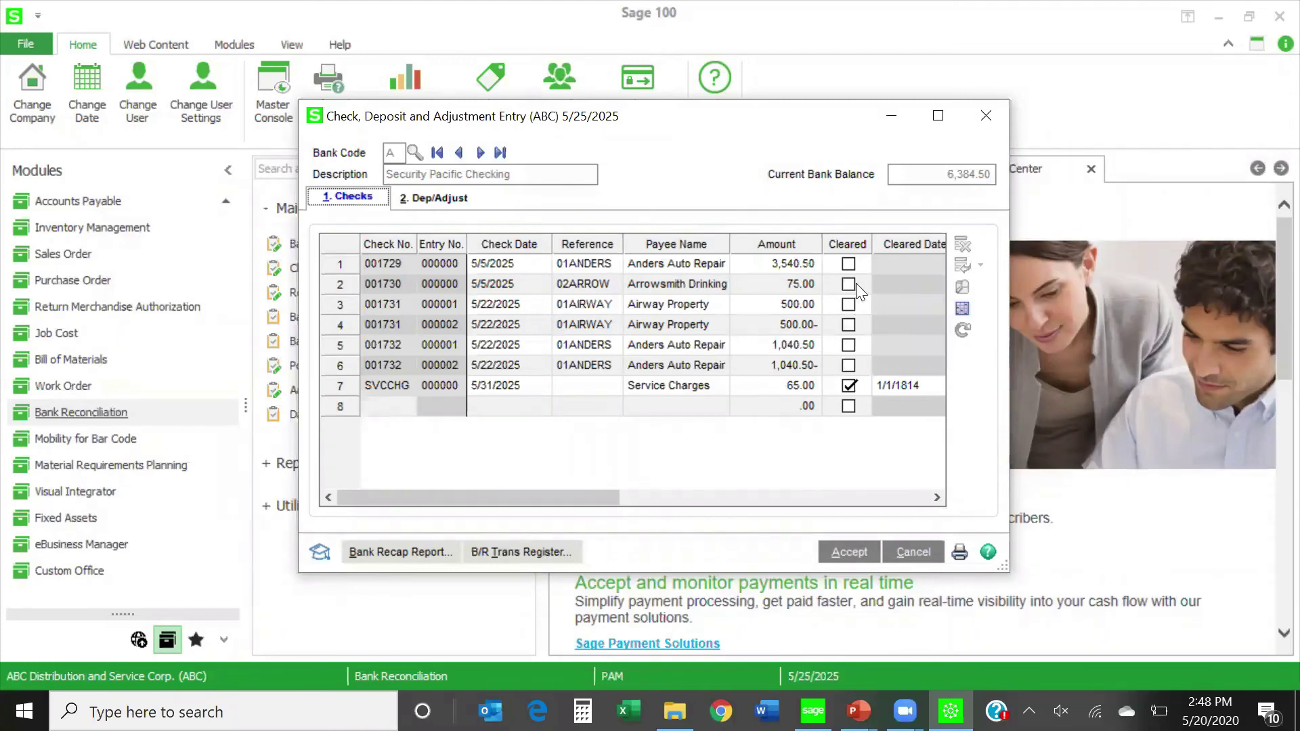
Review the deposits and adjustments and the checks of bank code A, then accept and close Check, Deposit and Adjustment Entry.
click(432, 196)
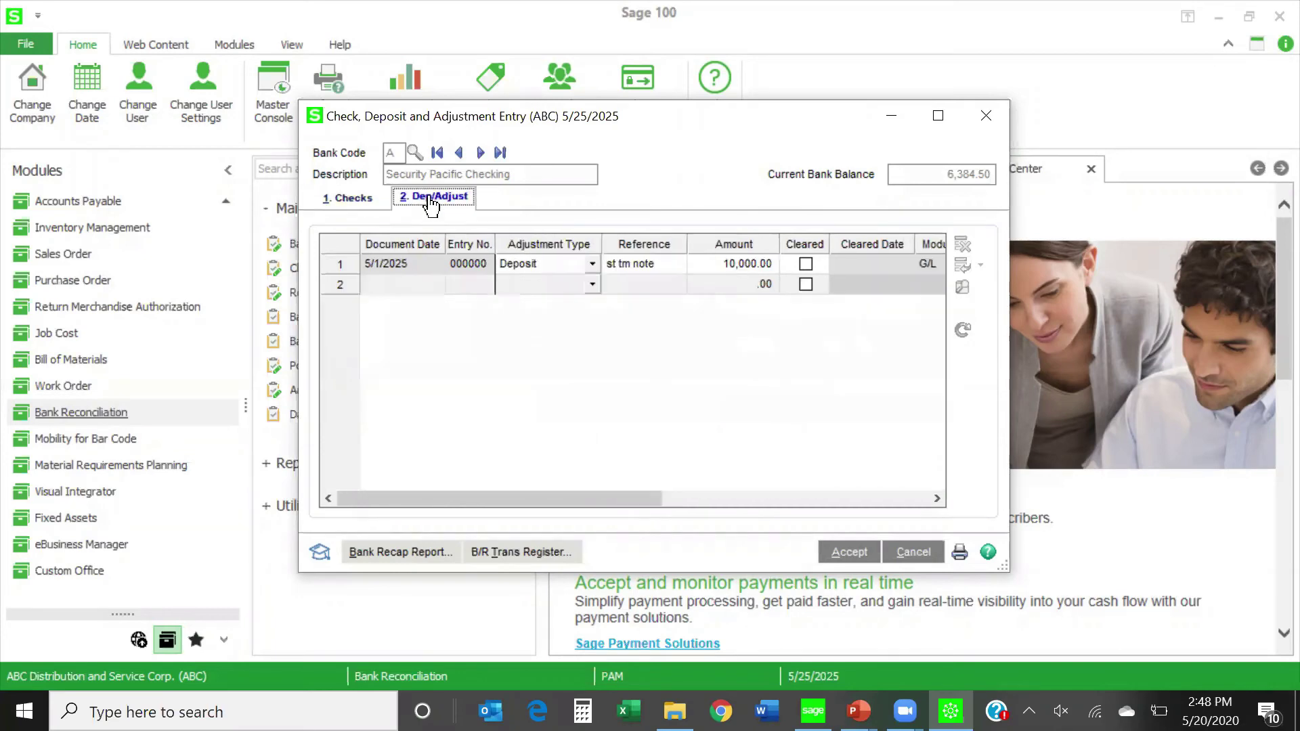
click(371, 203)
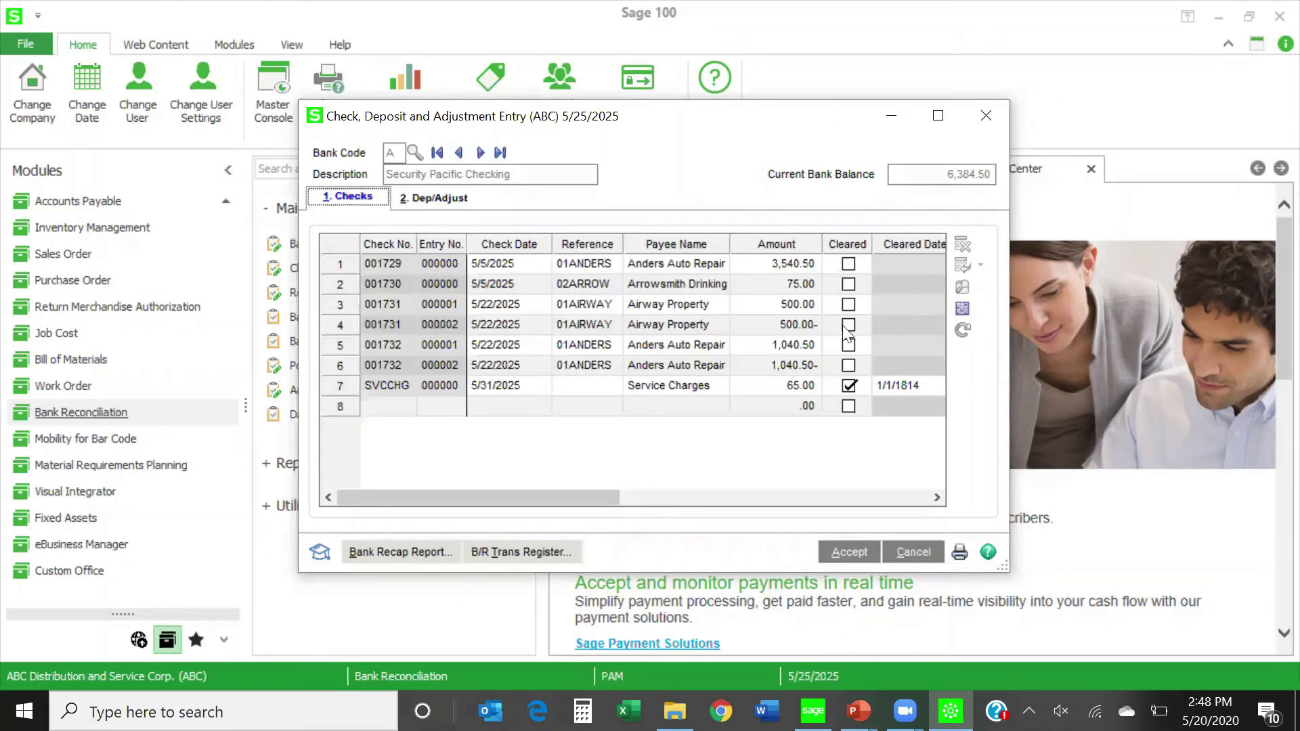
click(843, 557)
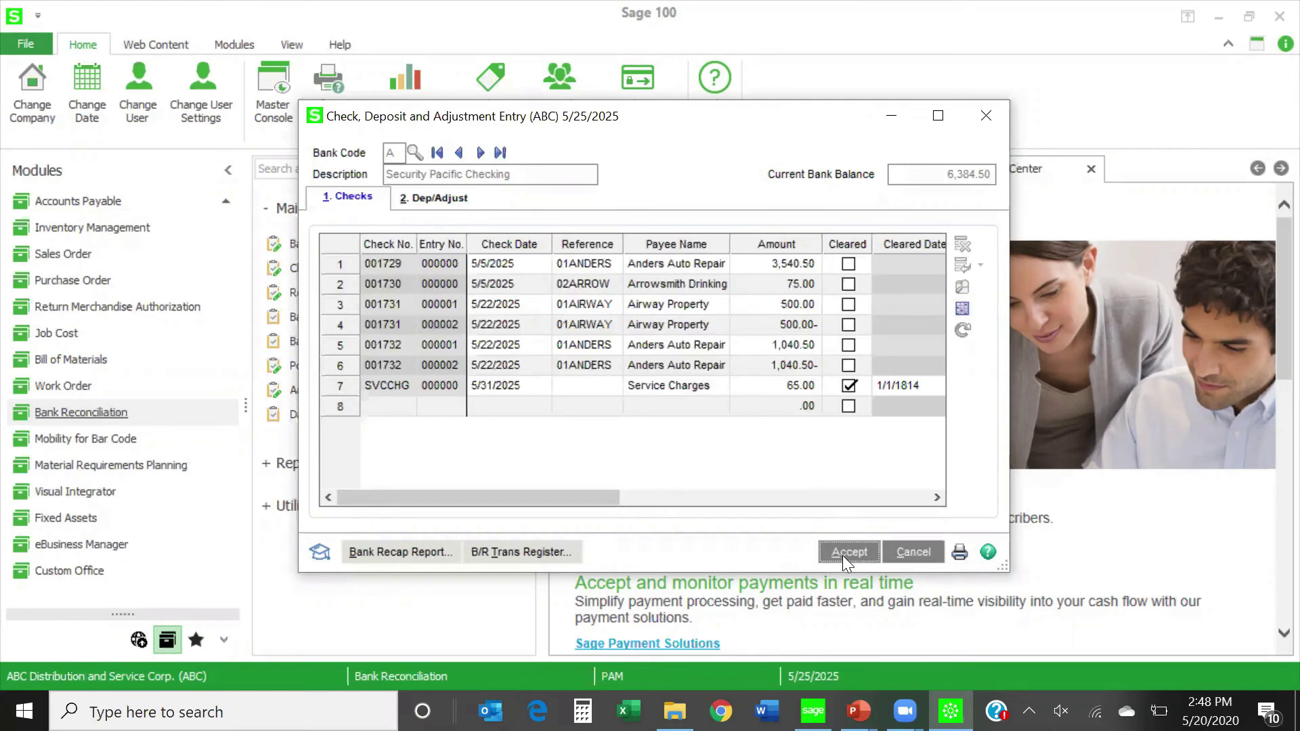
click(988, 120)
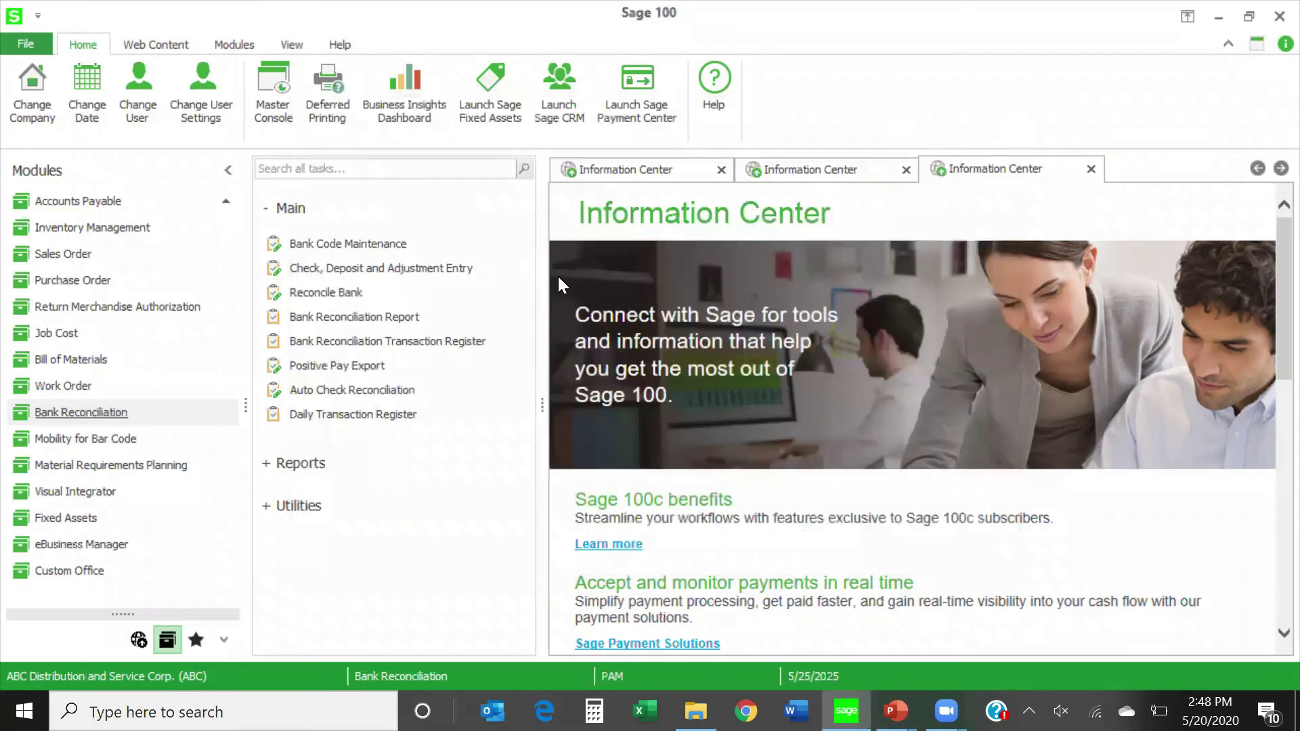
Look at the print options of the Bank Reconciliation Report and the Bank Reconciliation Transaction Register, closing each window without printing.
click(340, 317)
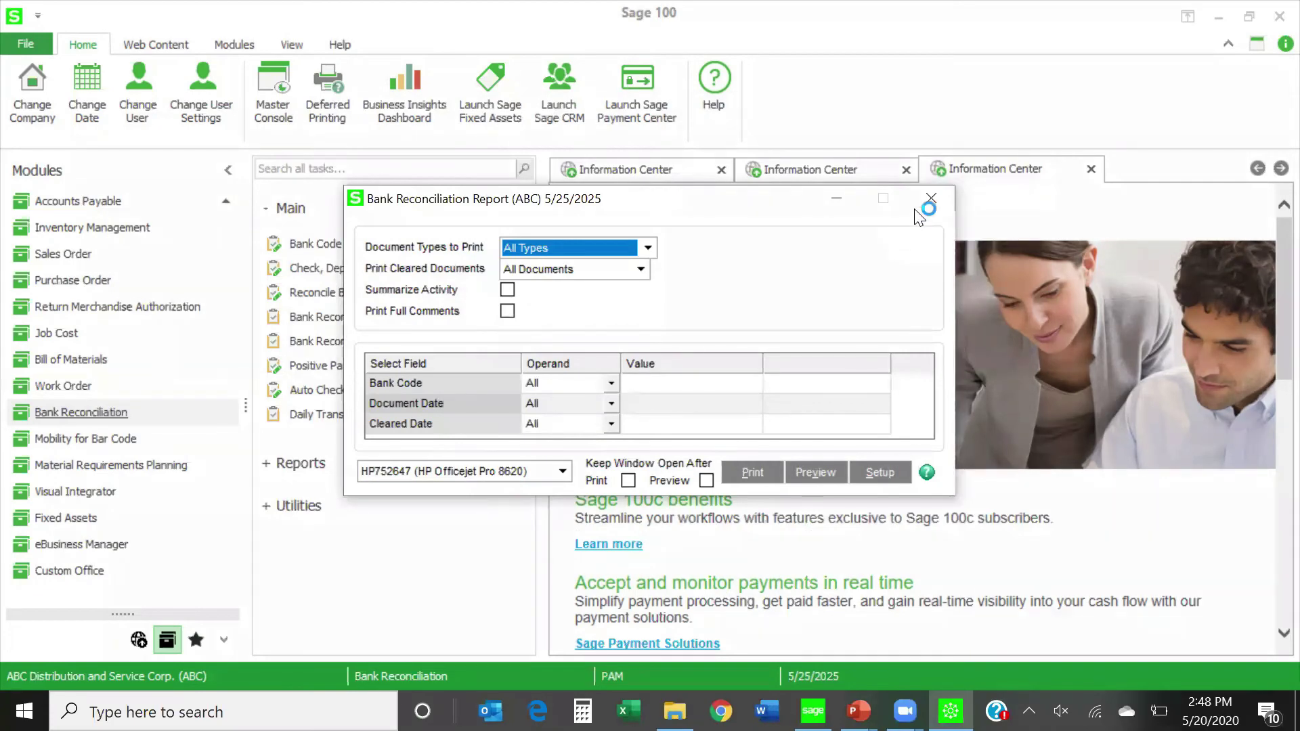
click(930, 197)
click(407, 344)
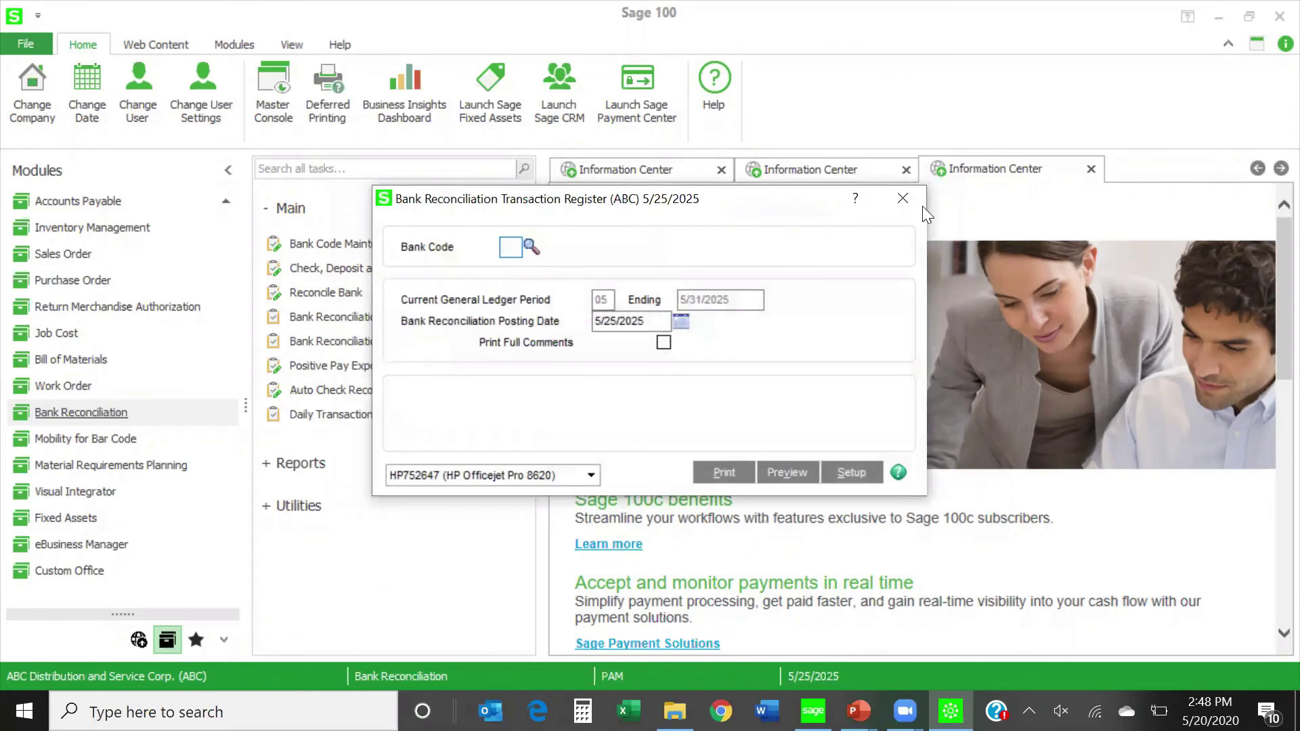
click(921, 198)
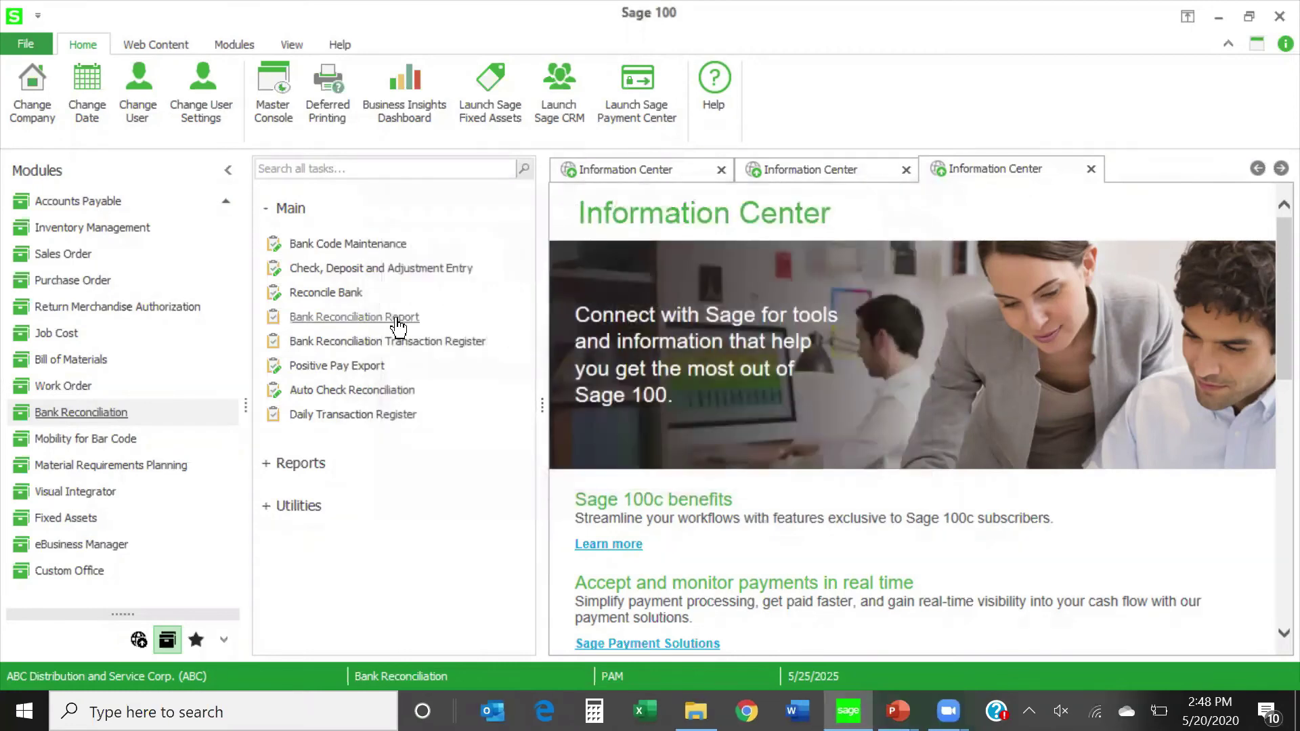
Preview the Bank Reconciliation Report for all document types with Bank Code equal to A, Security Pacific Checking.
click(398, 323)
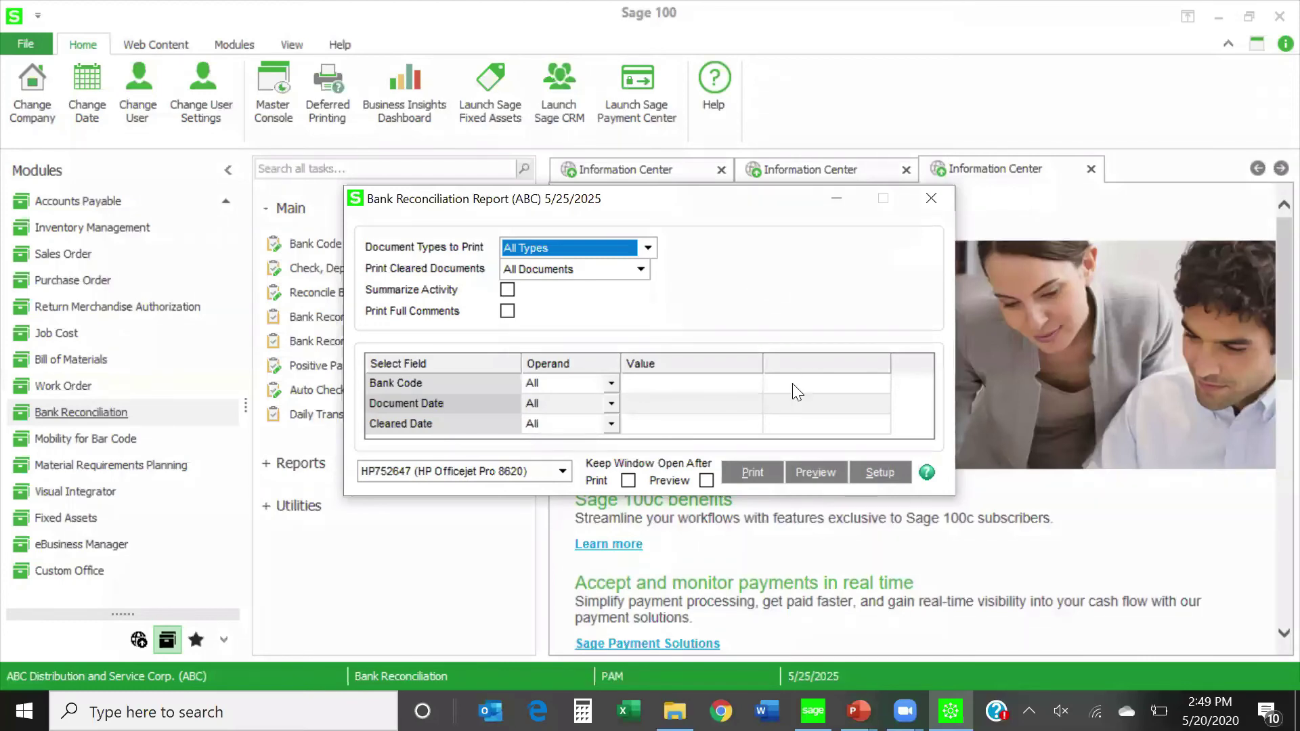
click(610, 383)
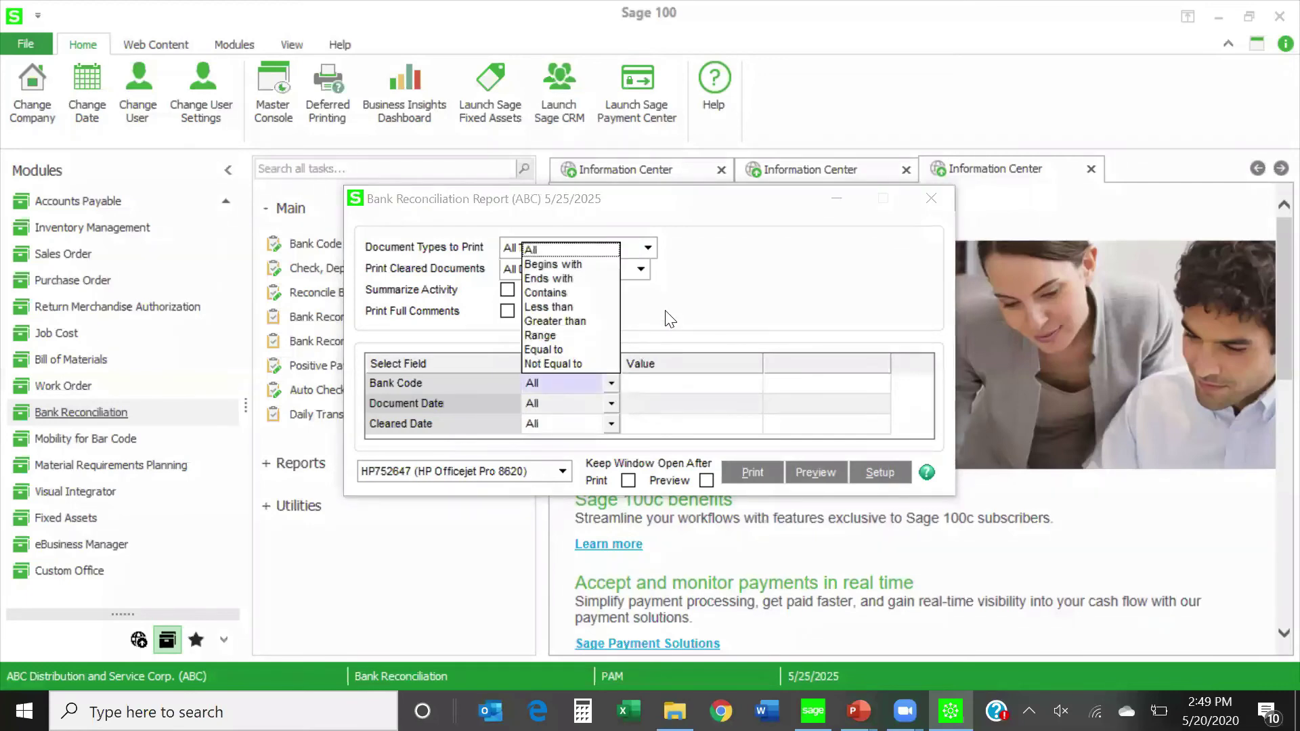
click(552, 350)
click(674, 383)
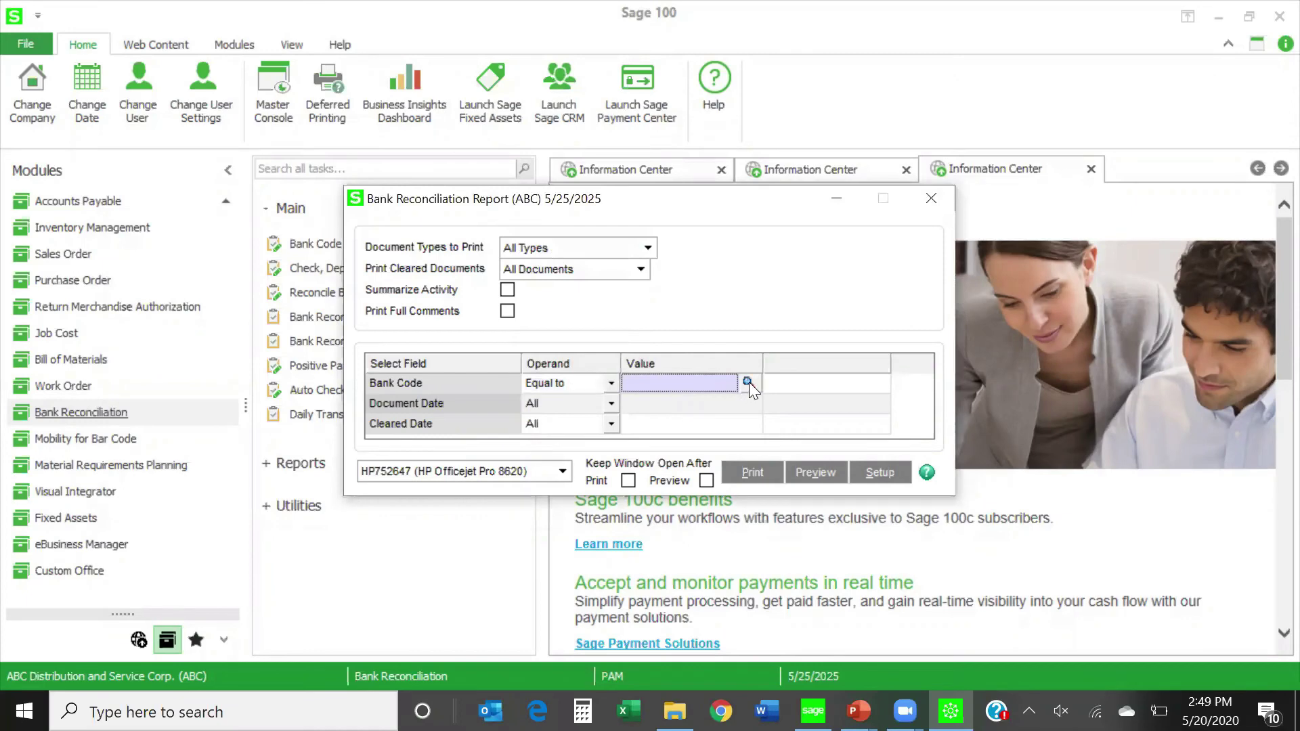
click(748, 382)
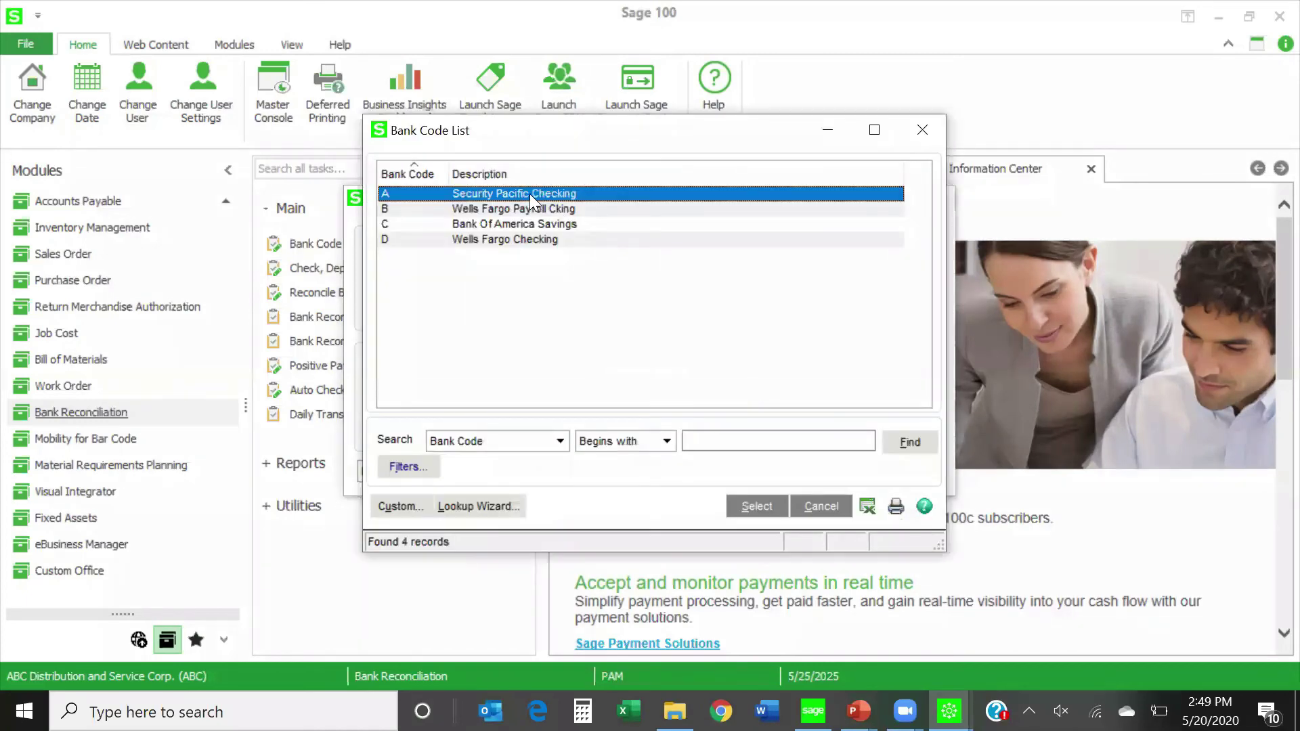
double_click(529, 194)
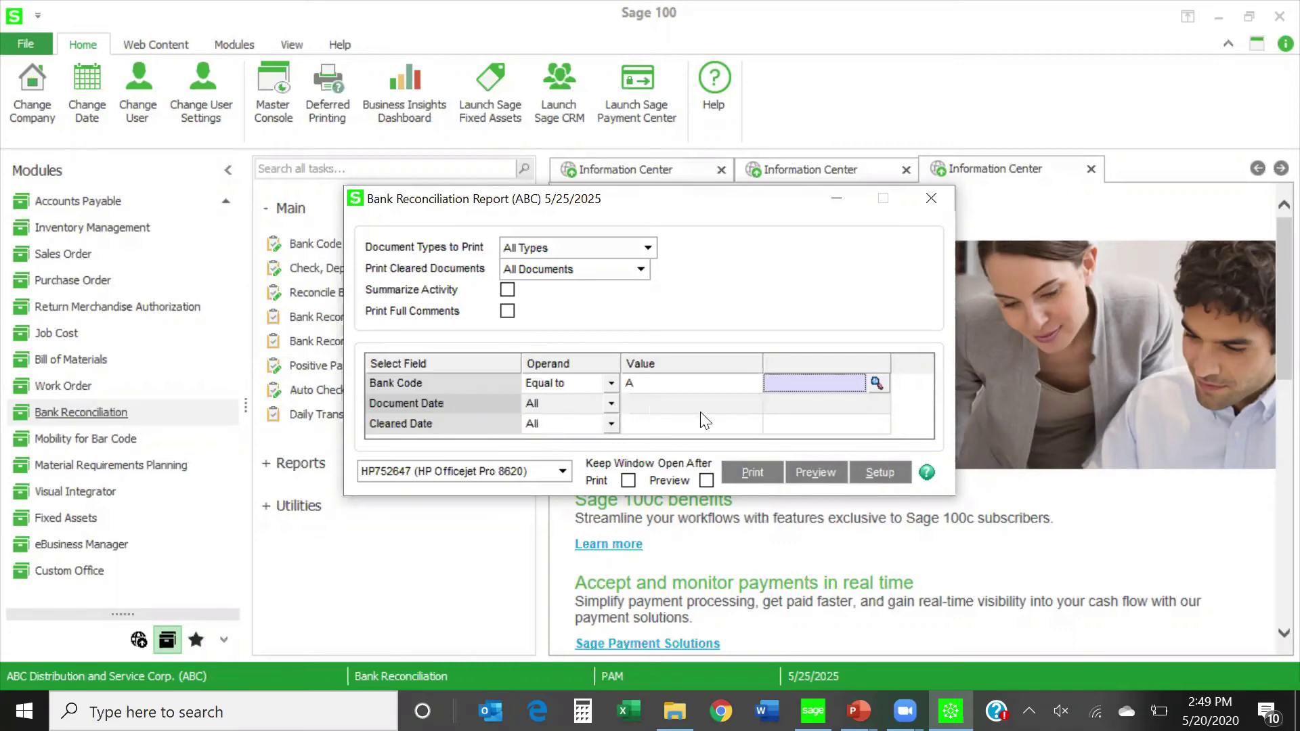
click(817, 474)
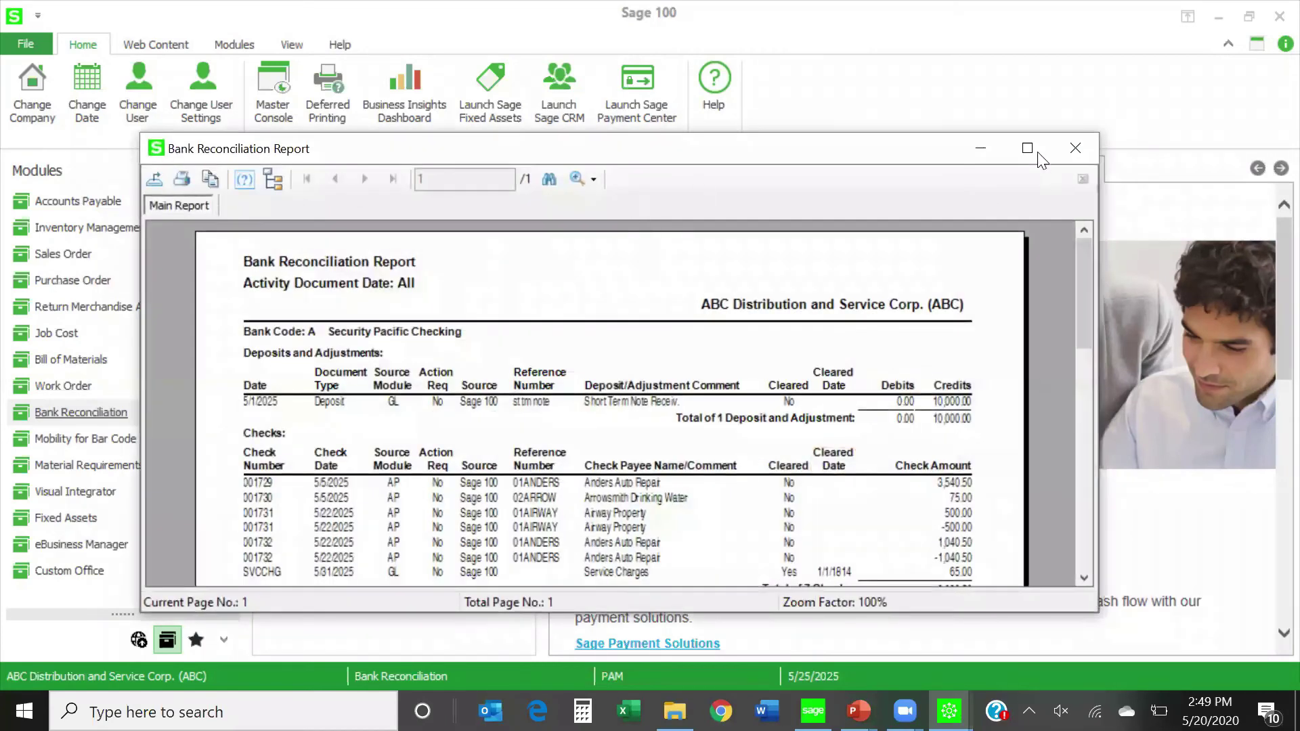
Examine the report's reconciliation summary and adjusted bank balance at full size, then close it and decline removing cleared documents.
click(1037, 152)
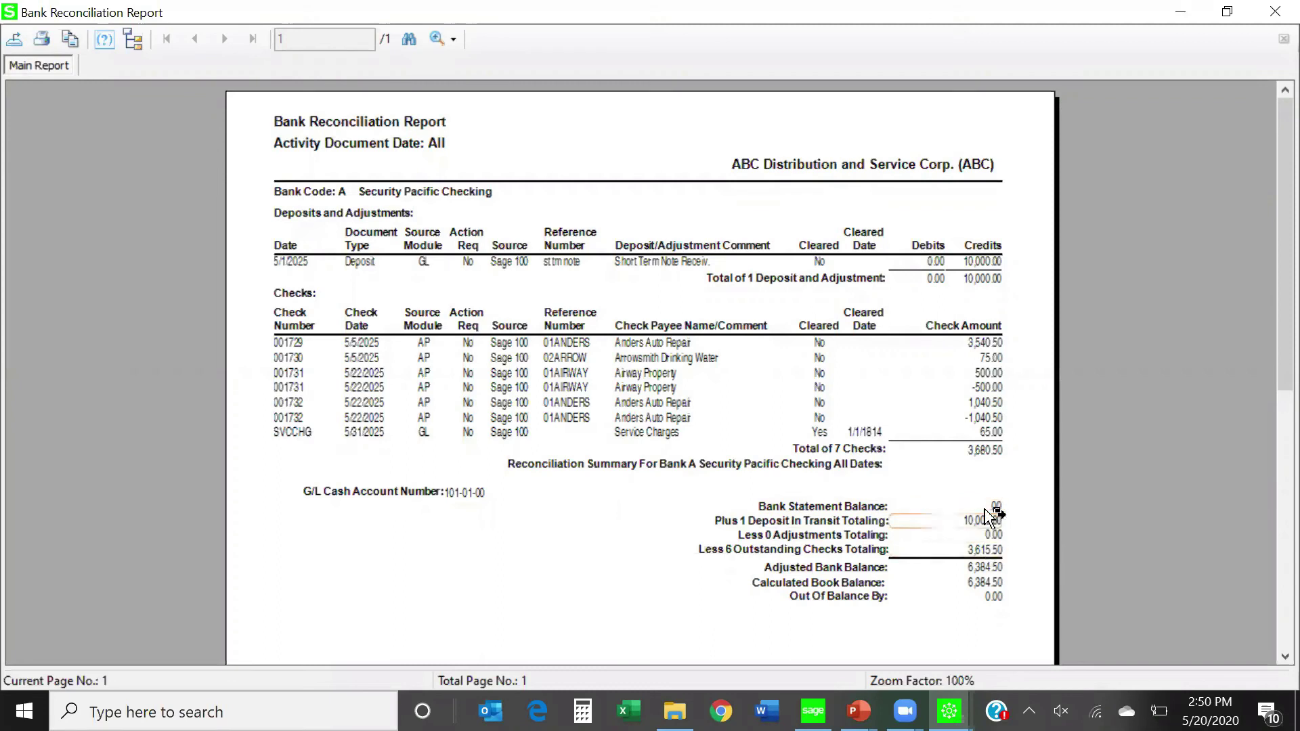
click(939, 576)
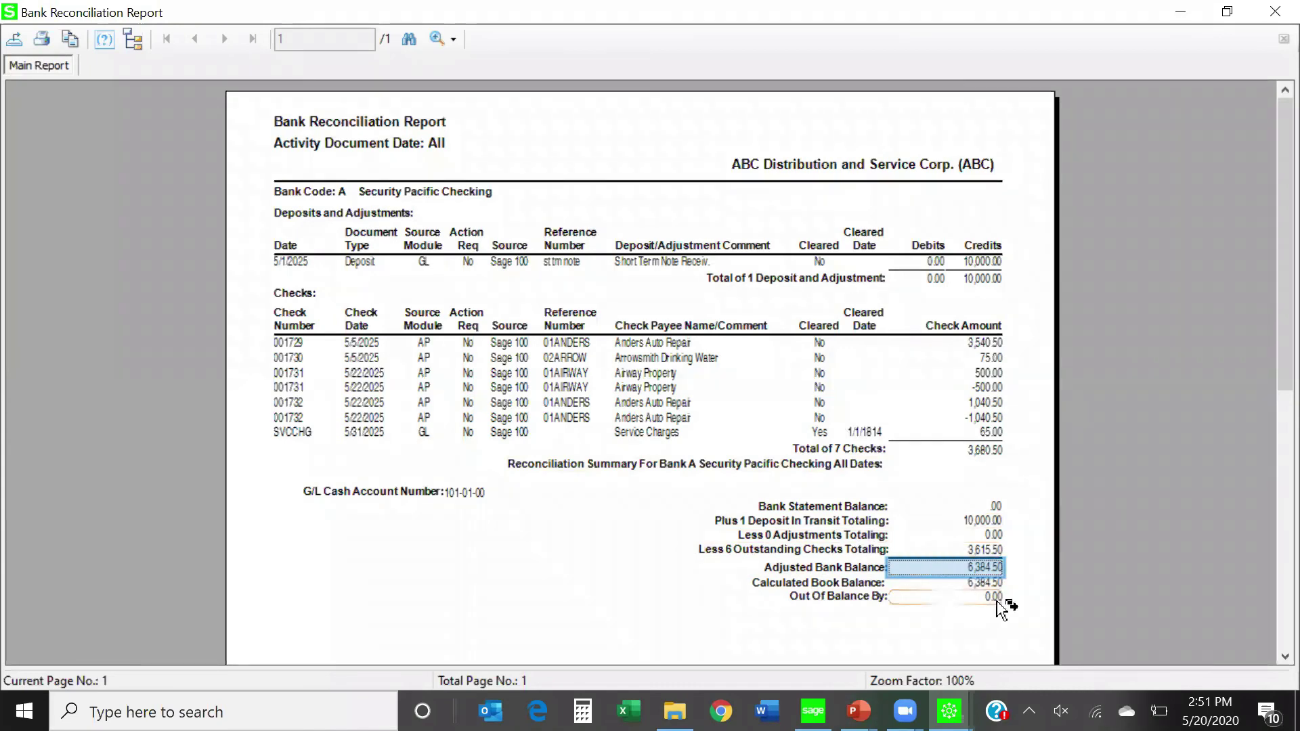
click(1273, 9)
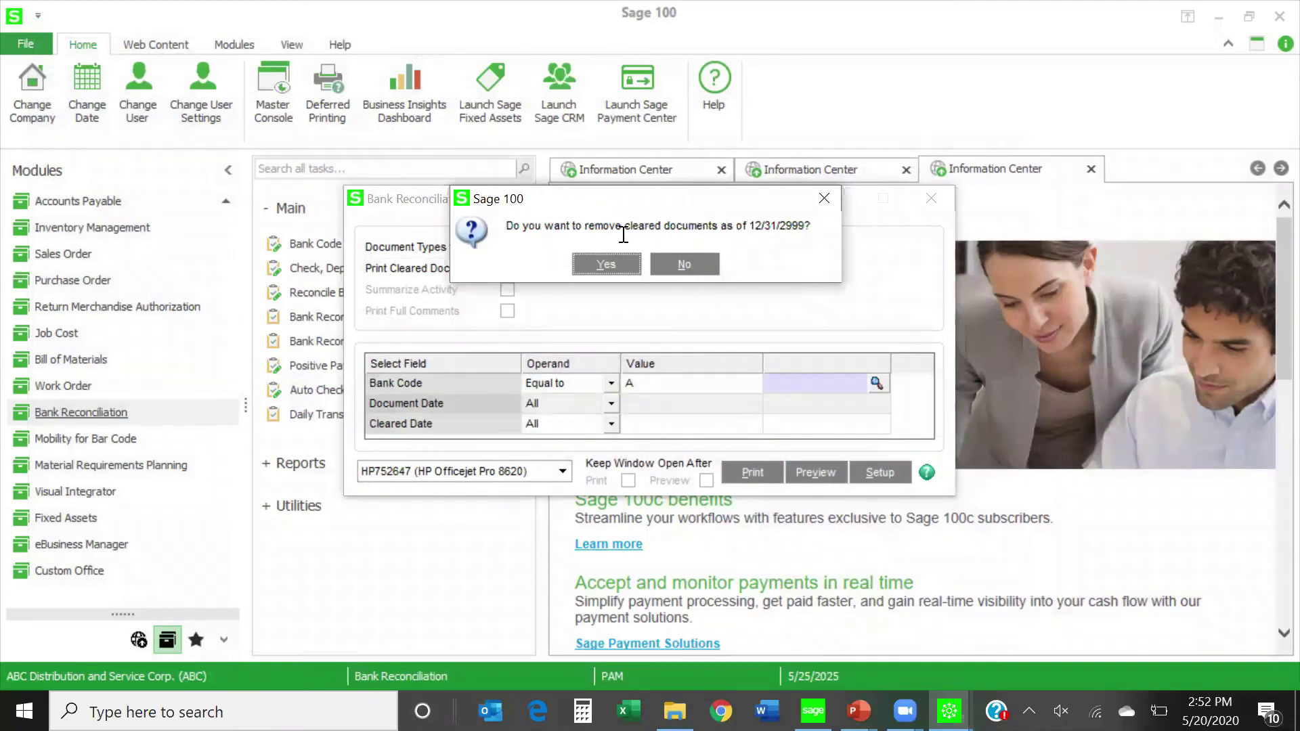
click(692, 274)
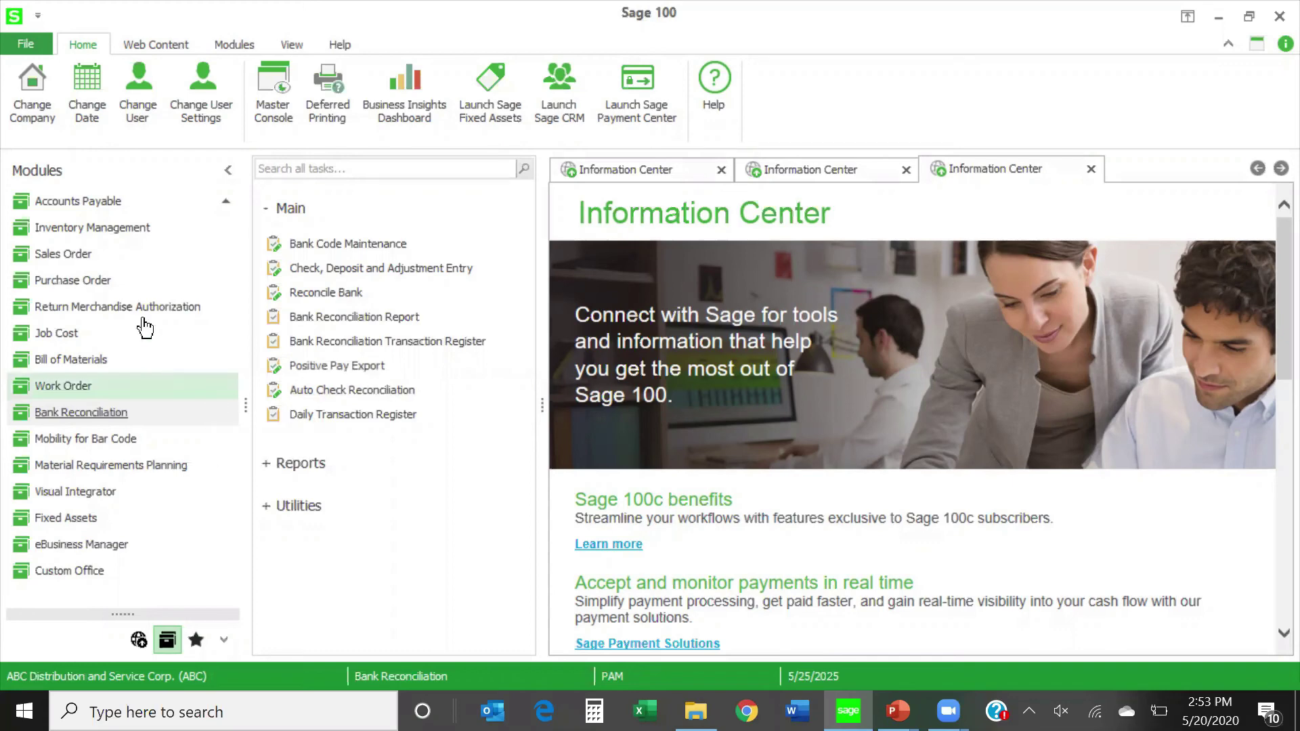
Review the Bank Reconciliation integration setting in the main Accounts Payable Options, then close the options without changes.
click(105, 205)
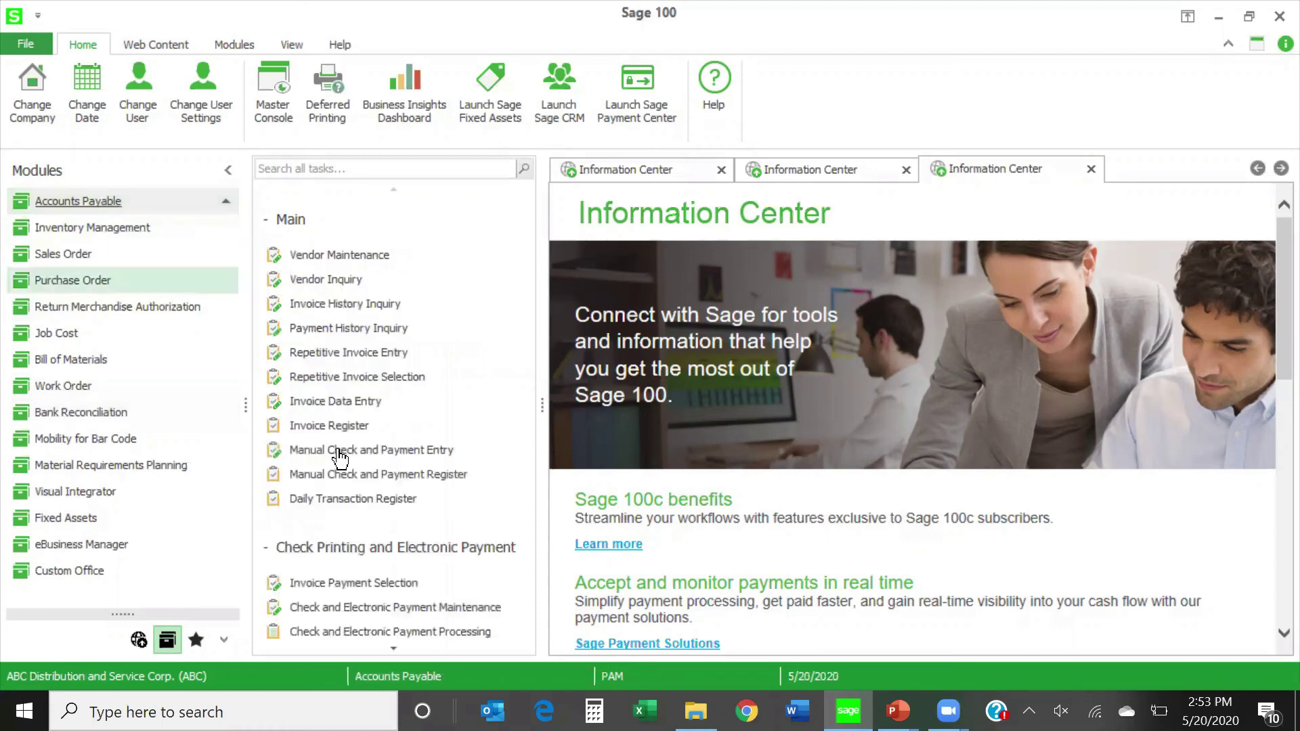
scroll(376, 553, down, 2)
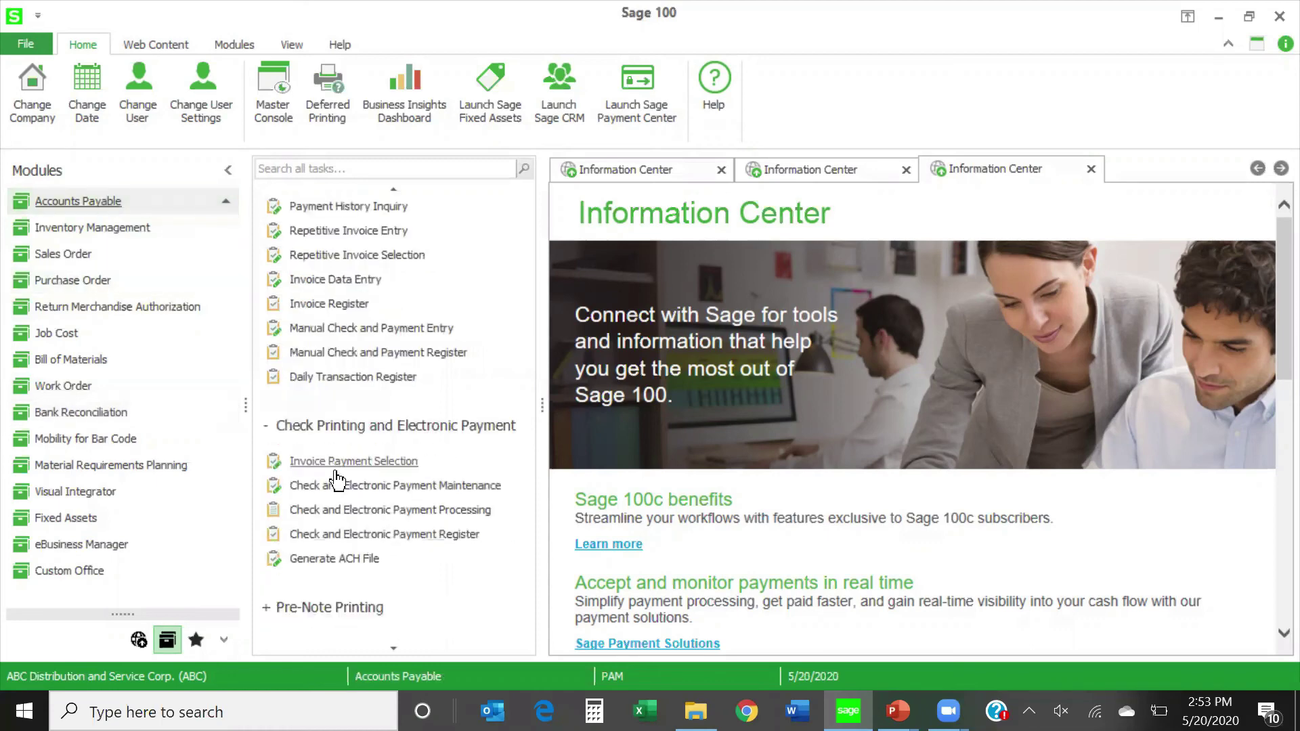
scroll(383, 579, down, 4)
click(325, 526)
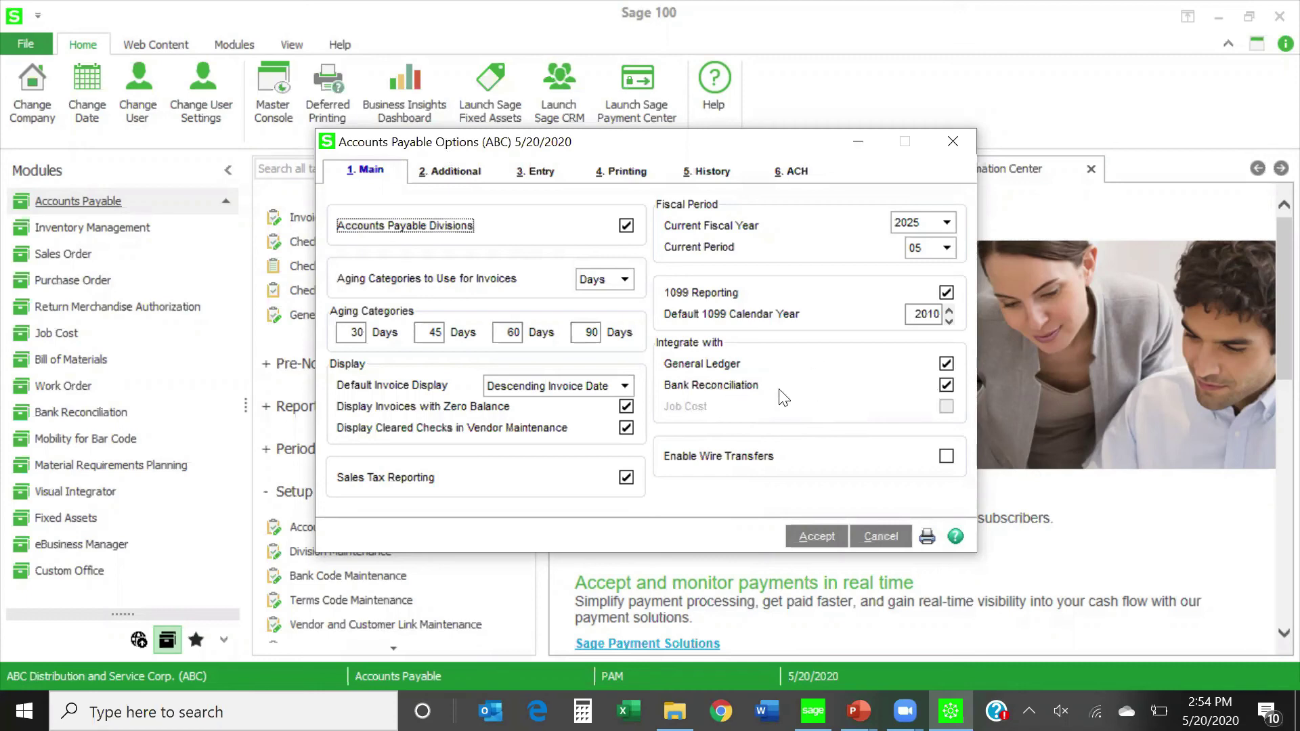
click(950, 142)
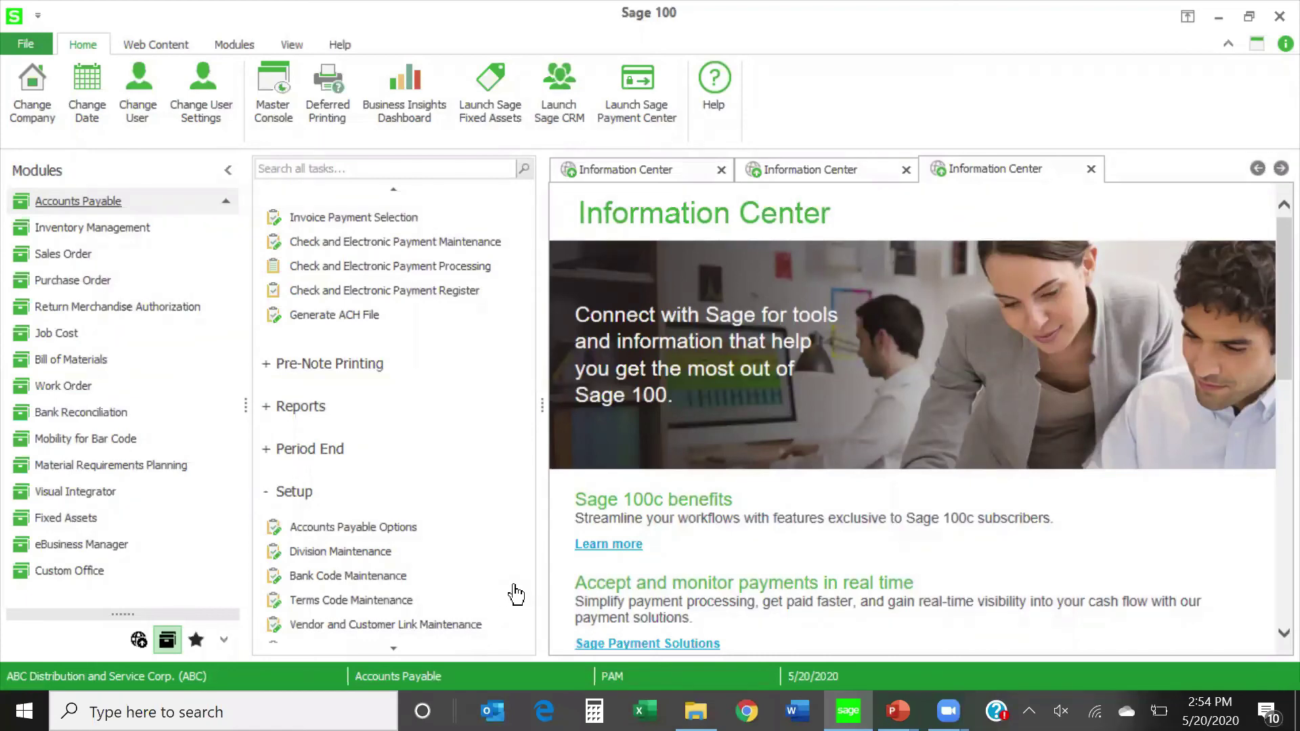
scroll(499, 572, down, 3)
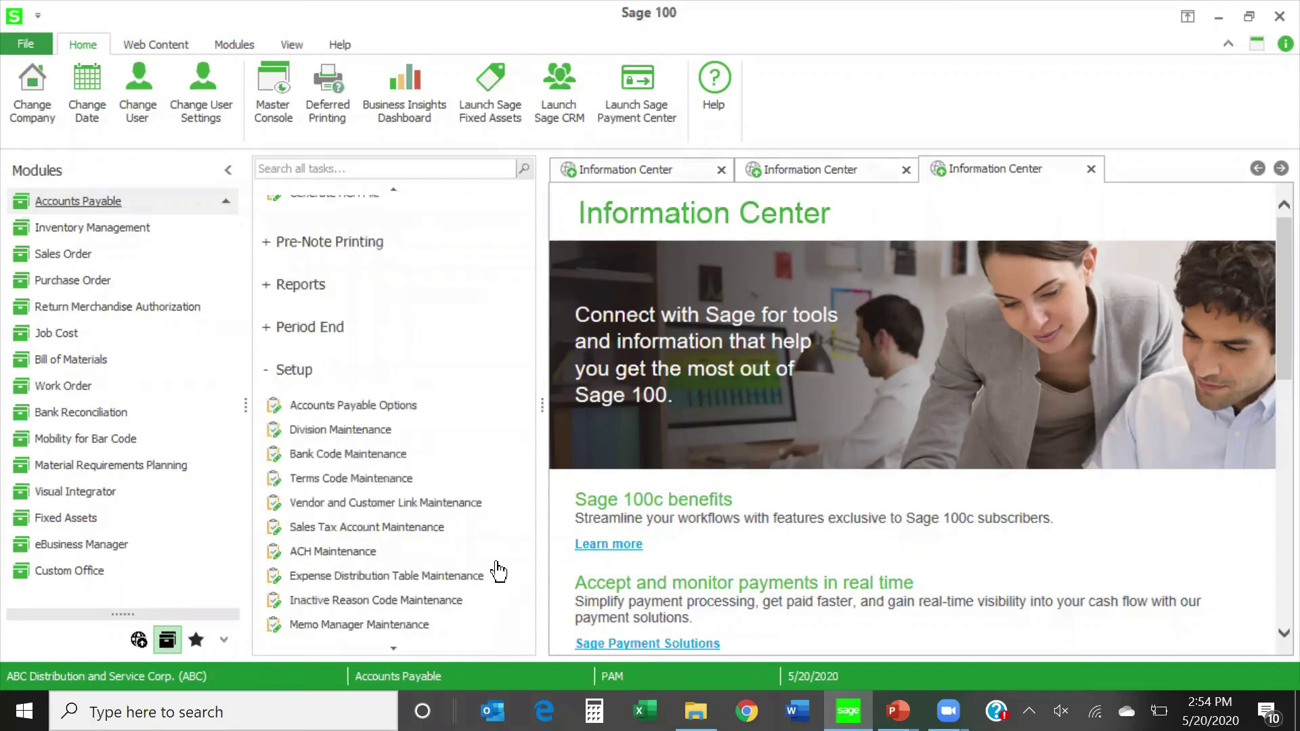
scroll(498, 572, down, 6)
scroll(499, 572, down, 3)
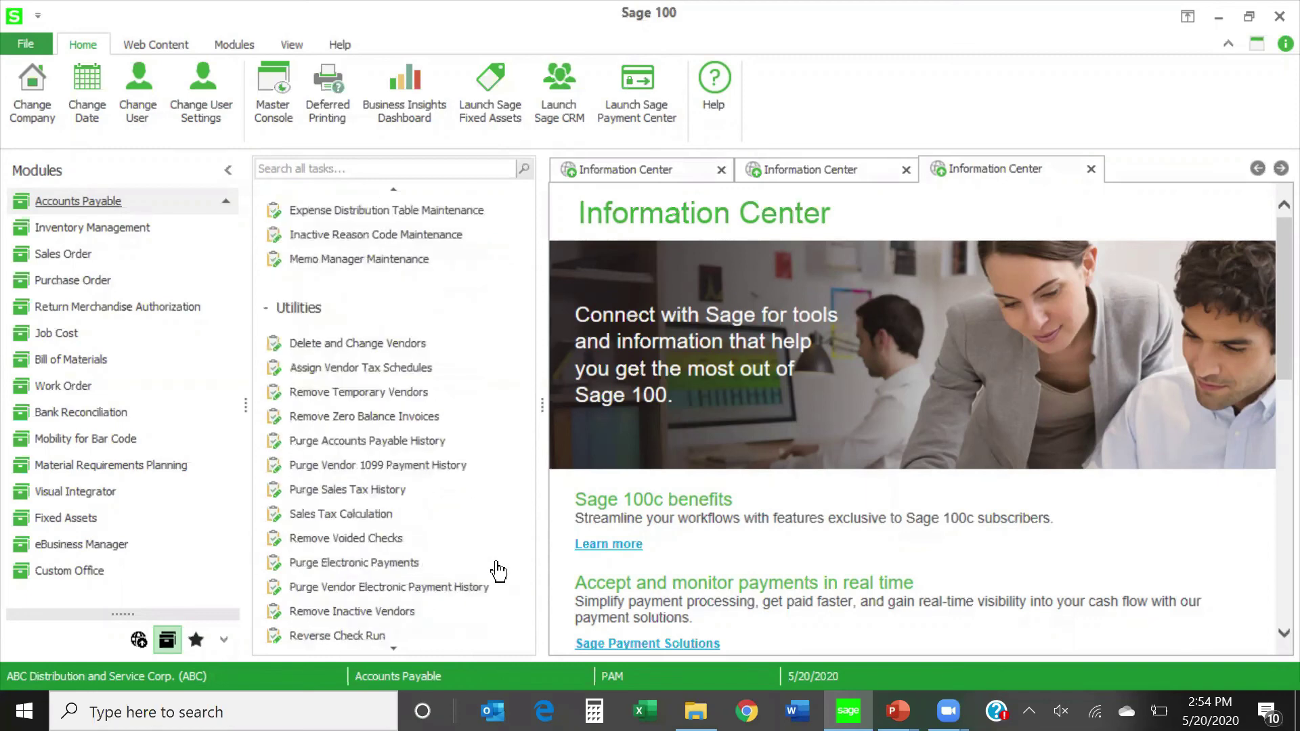
scroll(498, 572, down, 2)
scroll(499, 572, up, 3)
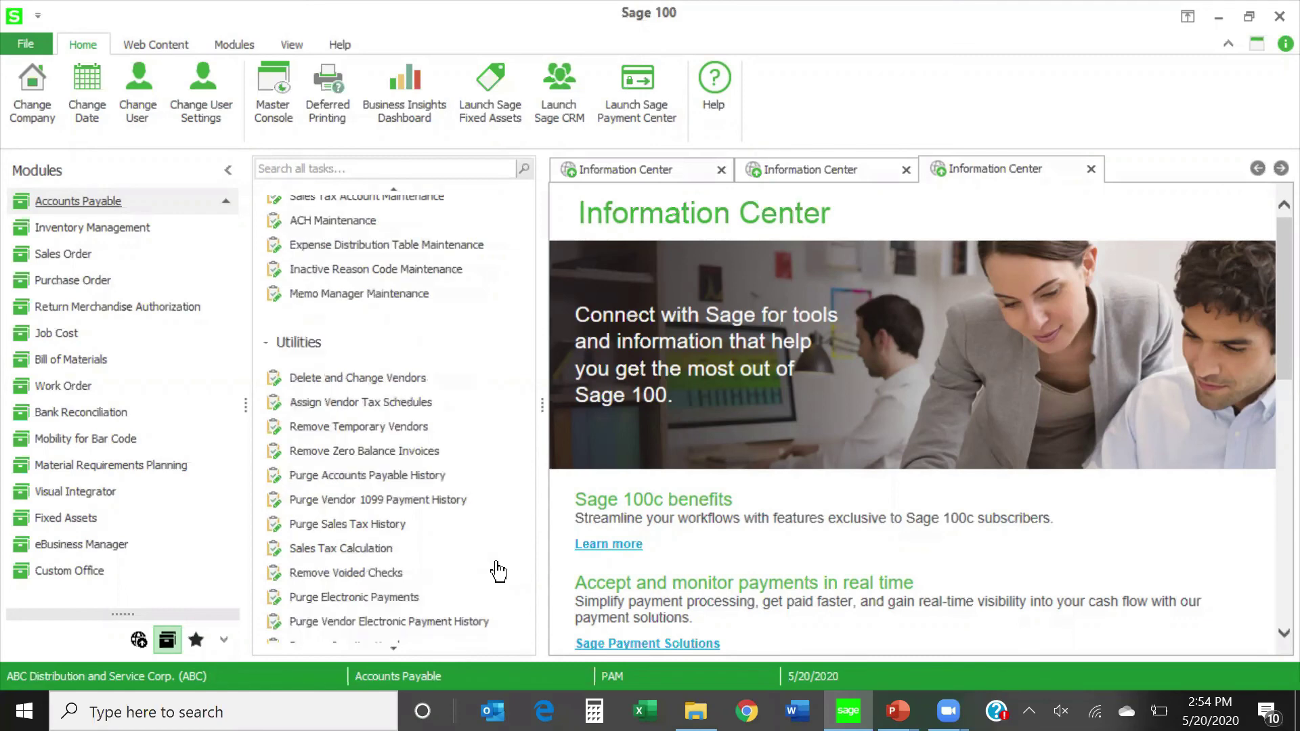
scroll(498, 573, up, 6)
scroll(499, 572, up, 9)
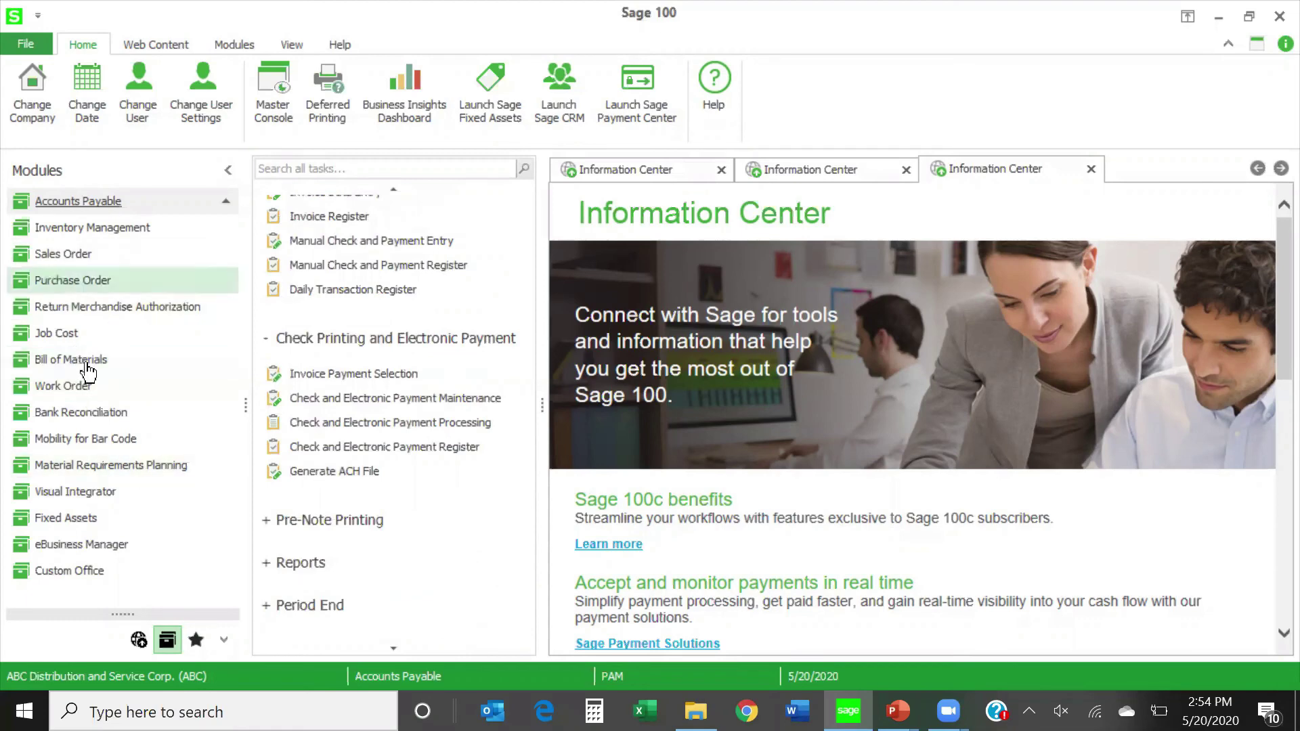
Open Reconcile Bank for bank code A, examine the check list and Statement Ending Balance field, then close it.
click(79, 416)
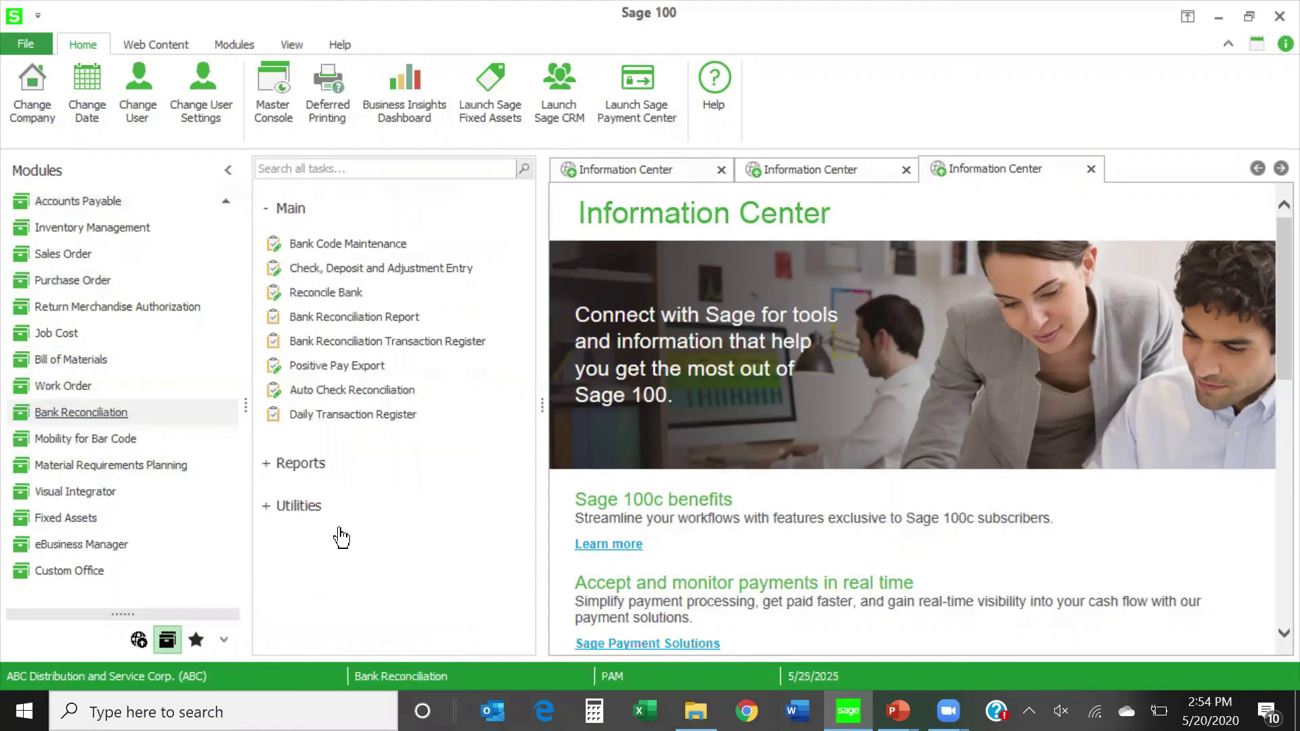
click(346, 293)
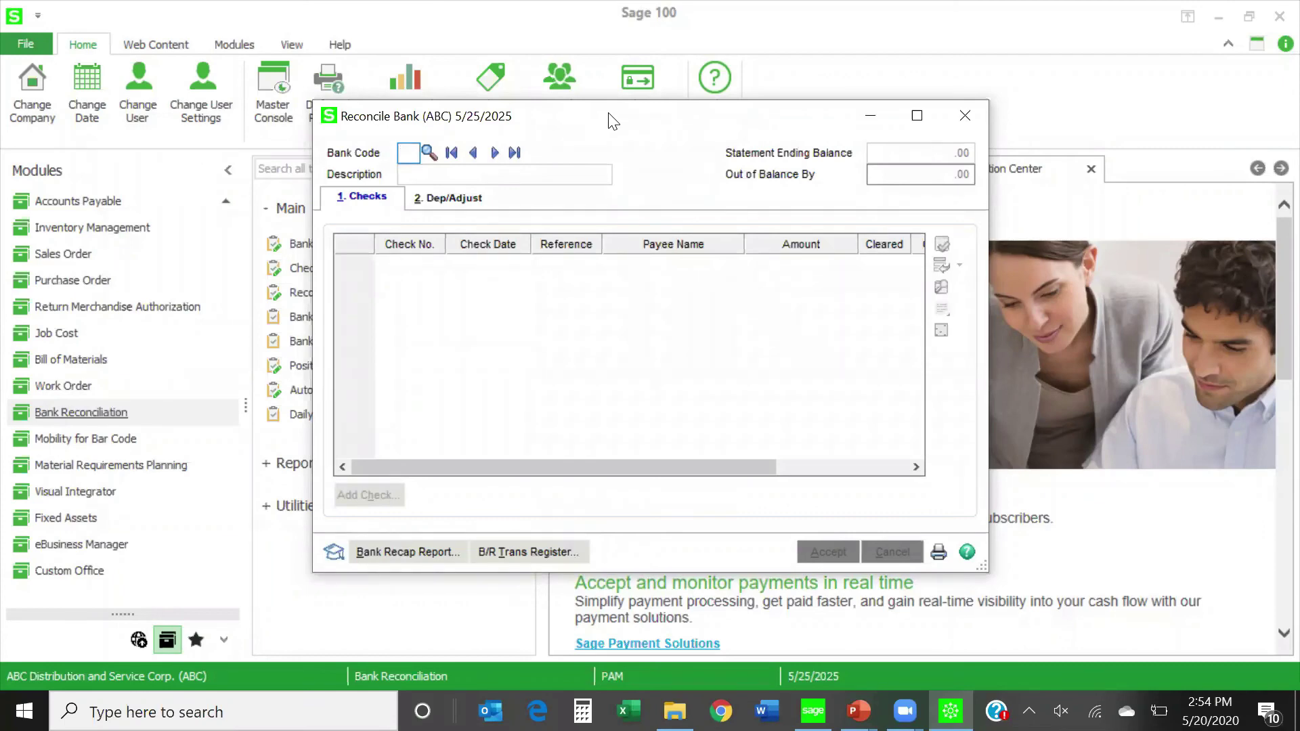
drag(613, 122, 487, 250)
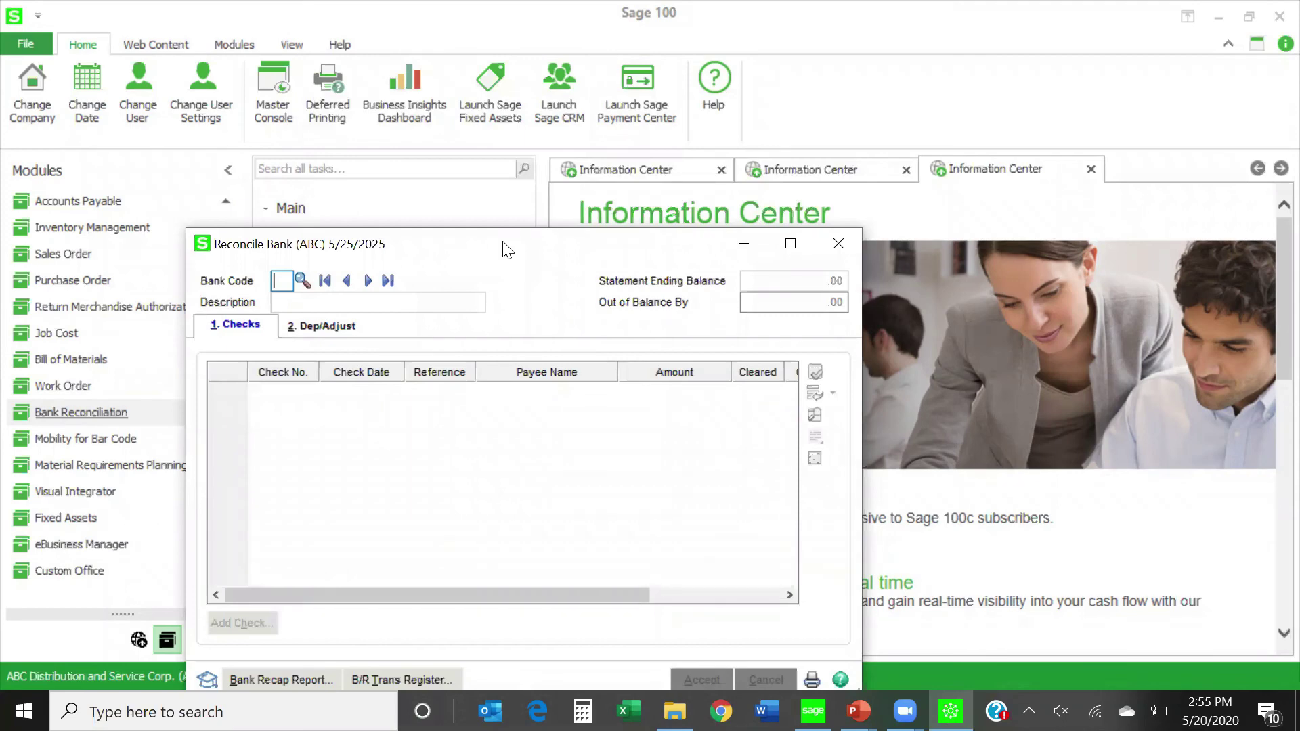
drag(502, 243, 556, 195)
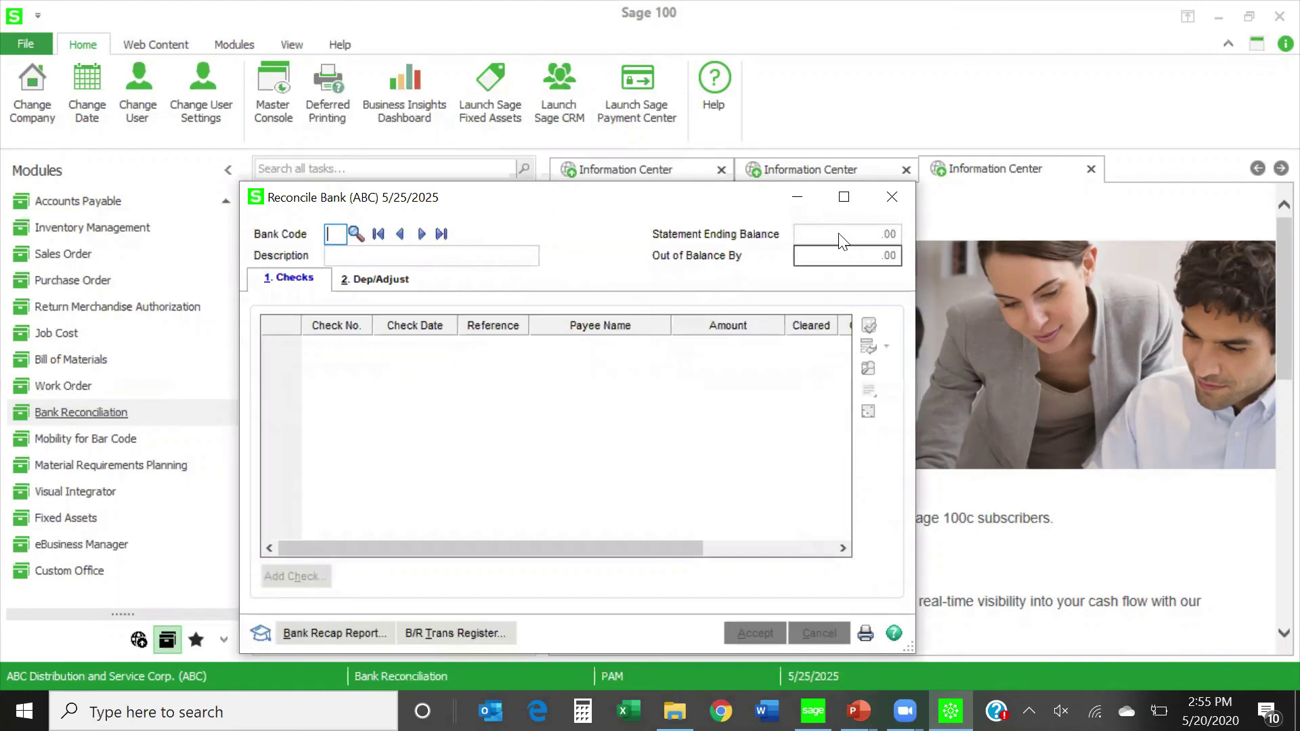
click(424, 237)
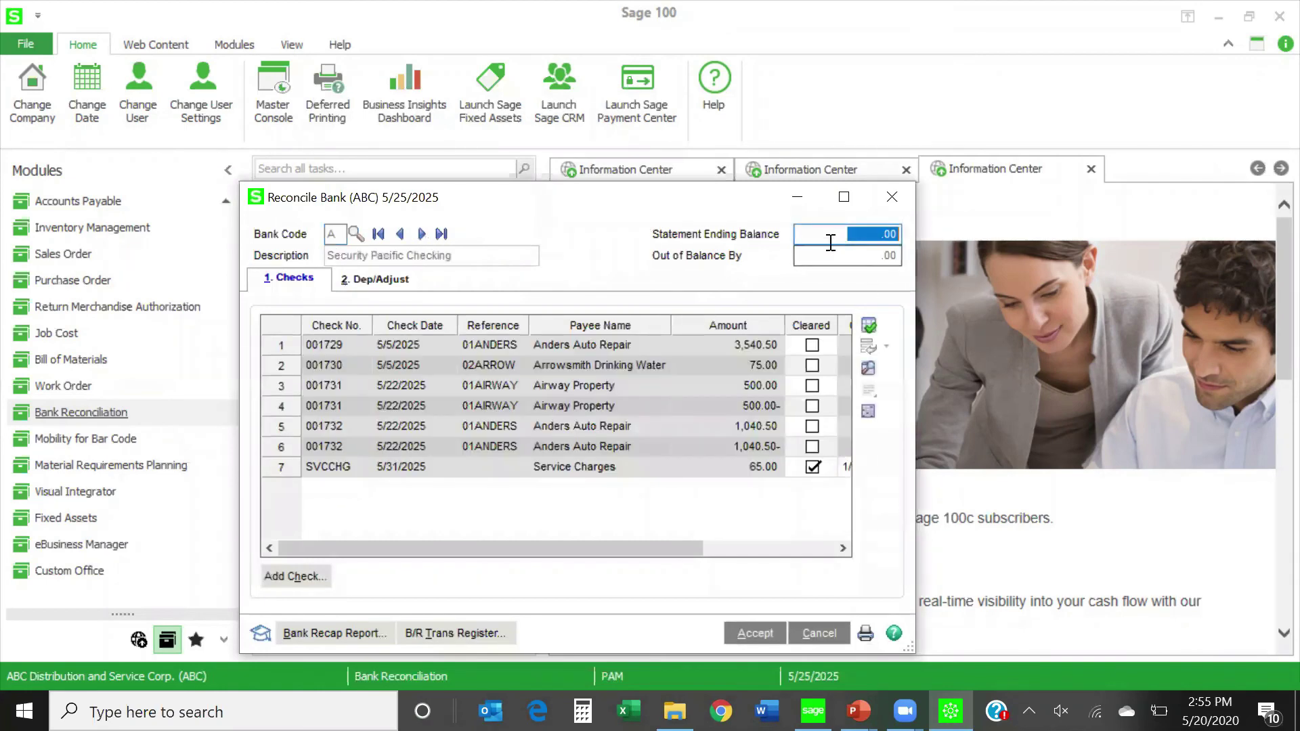
click(843, 237)
click(891, 198)
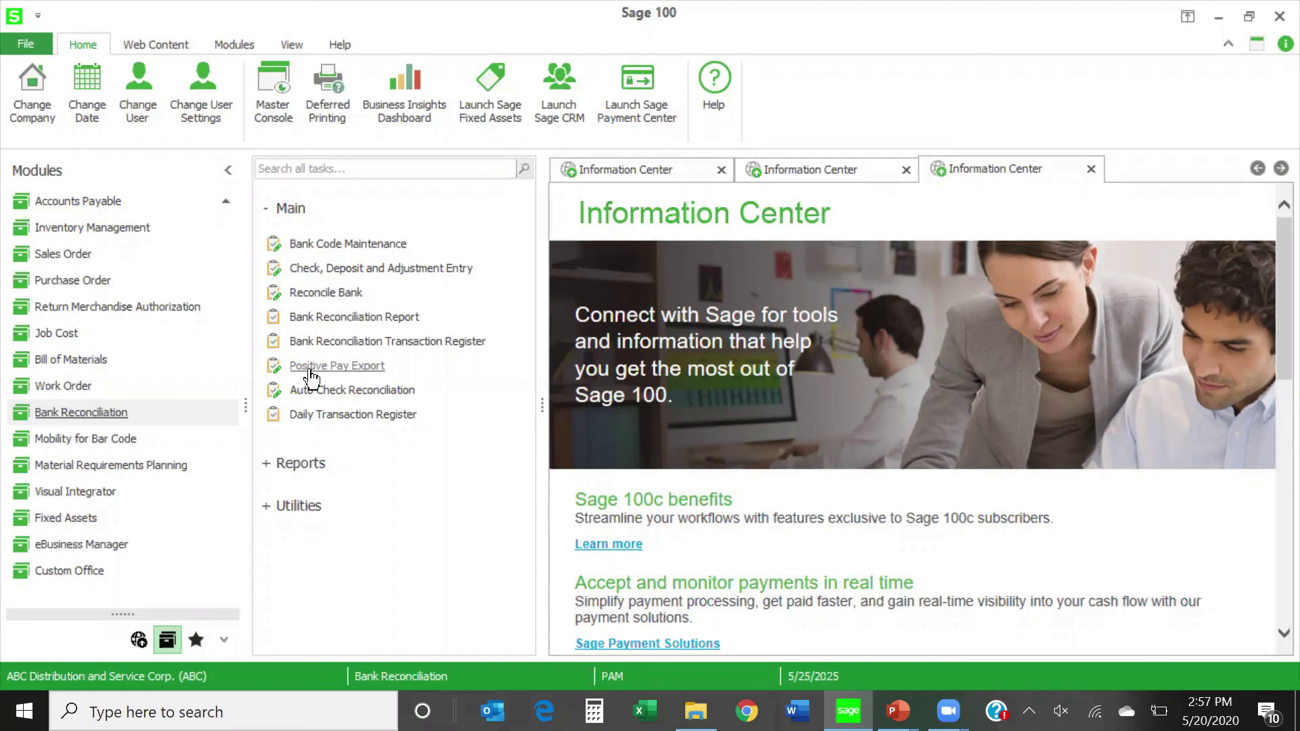
Start a new Positive Pay export setting with the name "test" and the description "test".
click(311, 368)
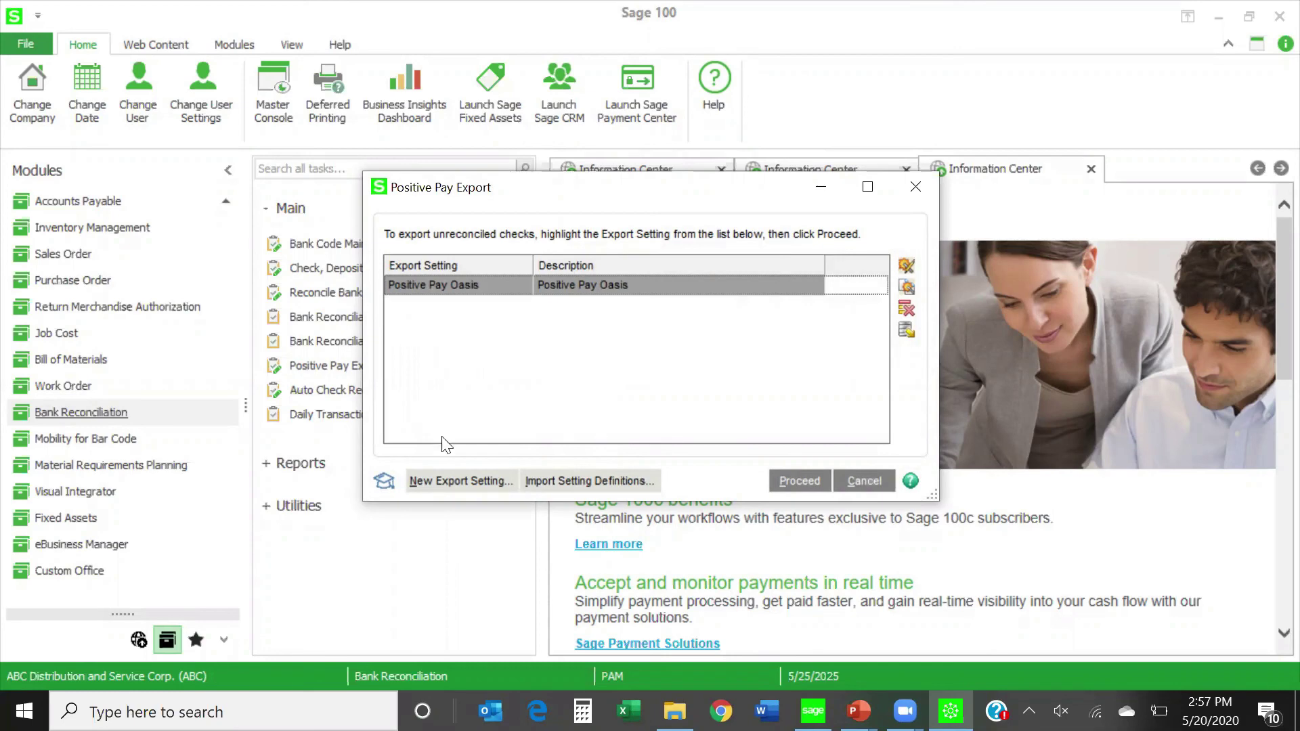
click(461, 483)
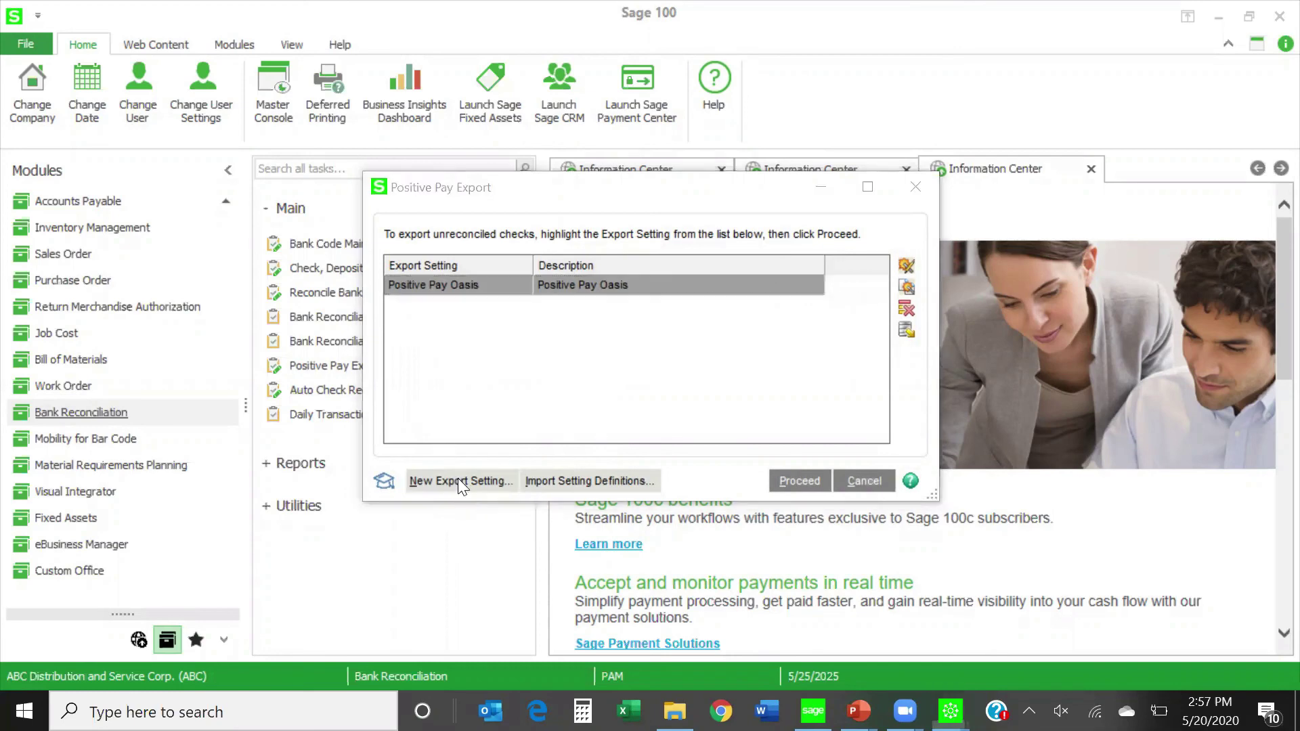
click(784, 537)
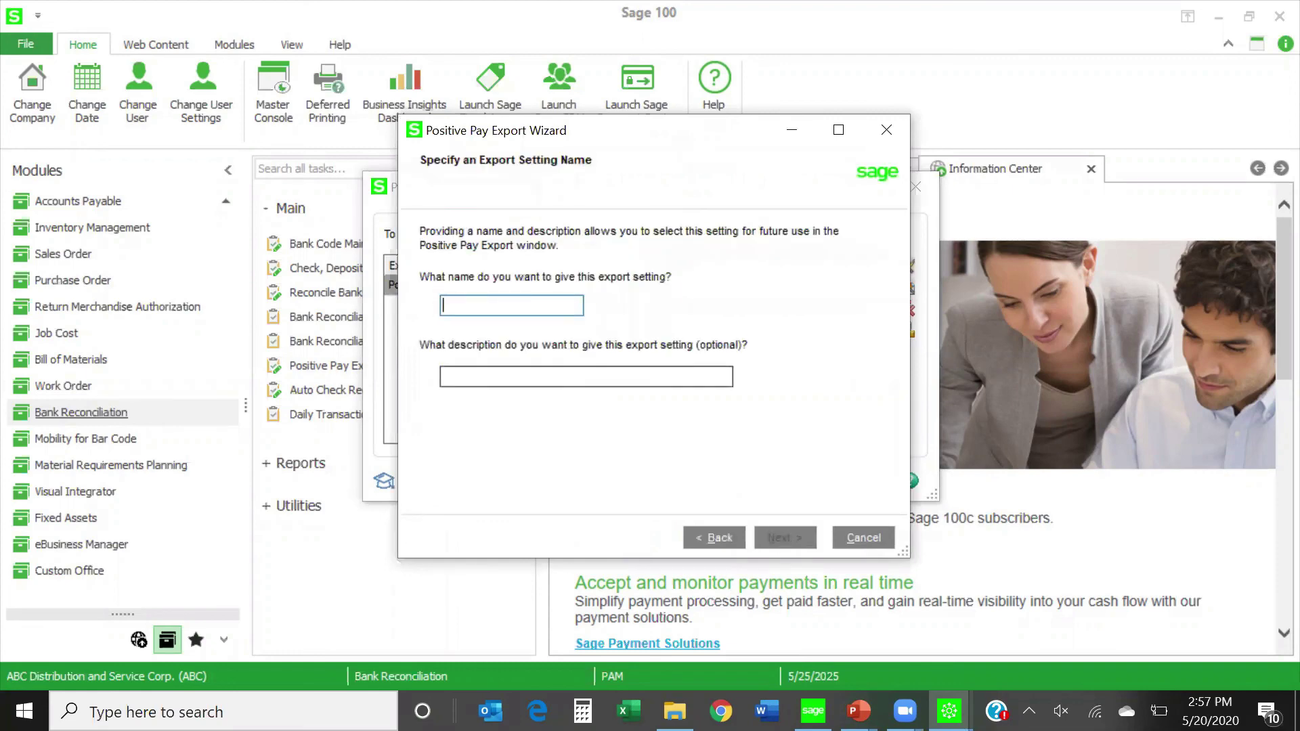
text(test)
key(Tab)
text(test)
key(Tab)
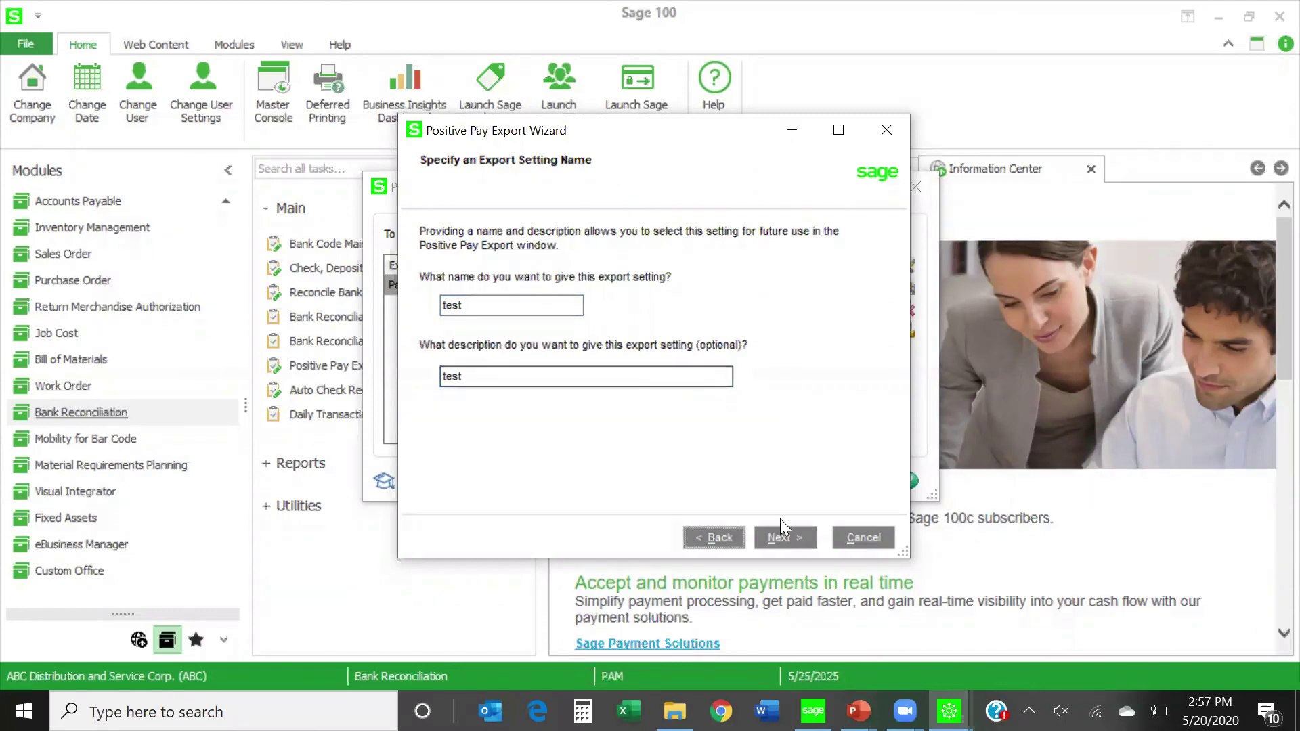
Base the export setting on the Wells Fargo sample format, accepting Standard Fixed Format, the .exp extension and Multiple Record Types.
click(792, 535)
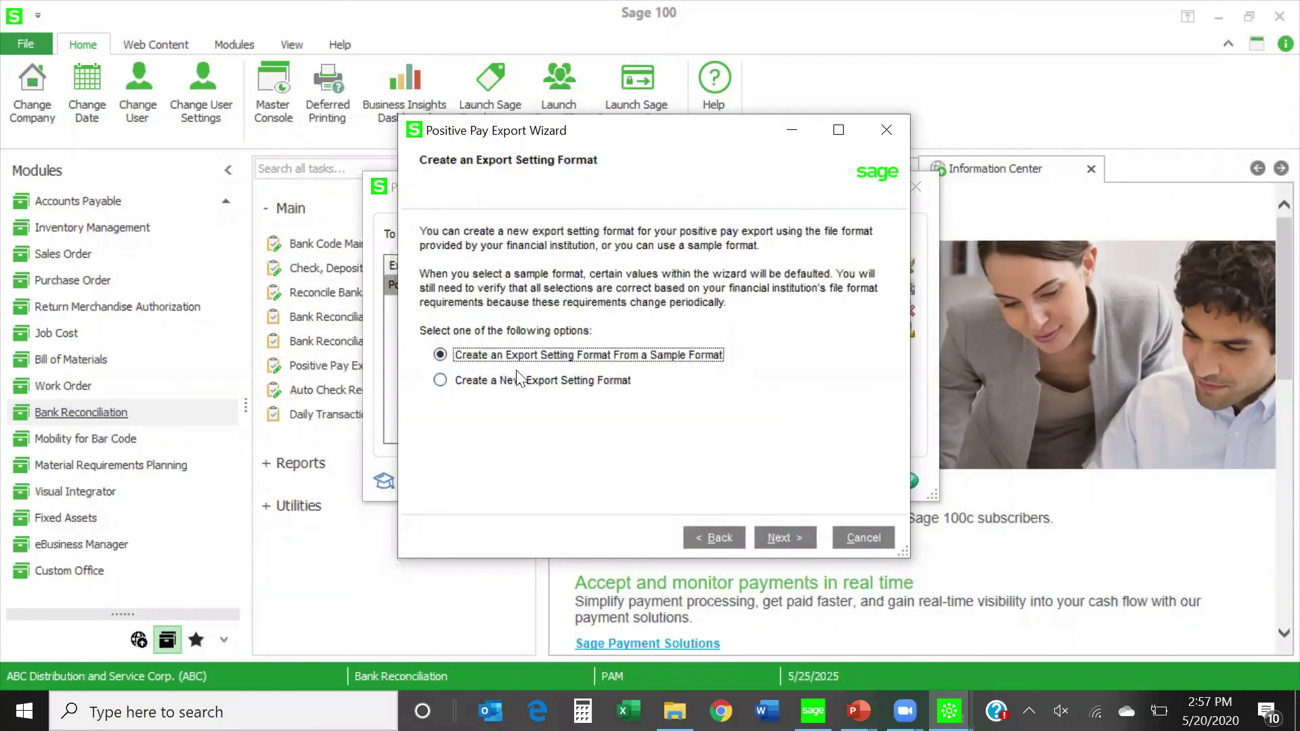
click(808, 542)
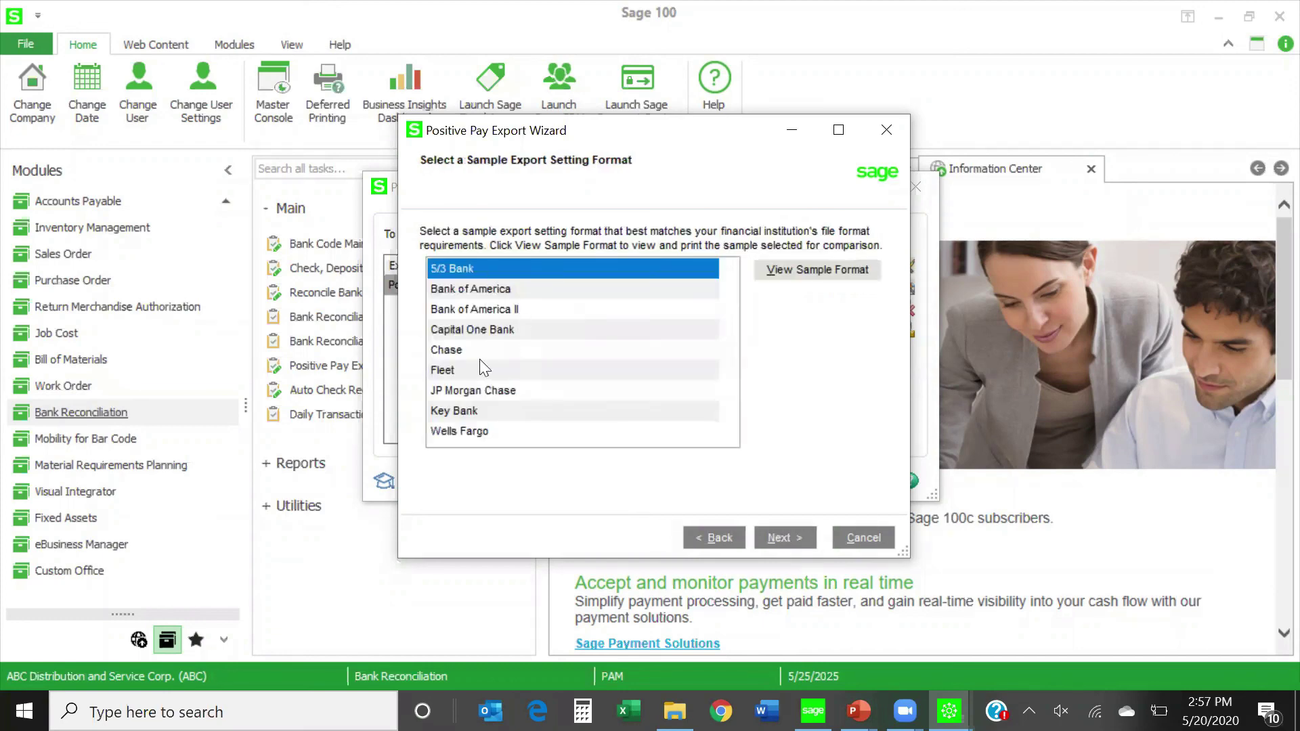
click(503, 430)
click(772, 539)
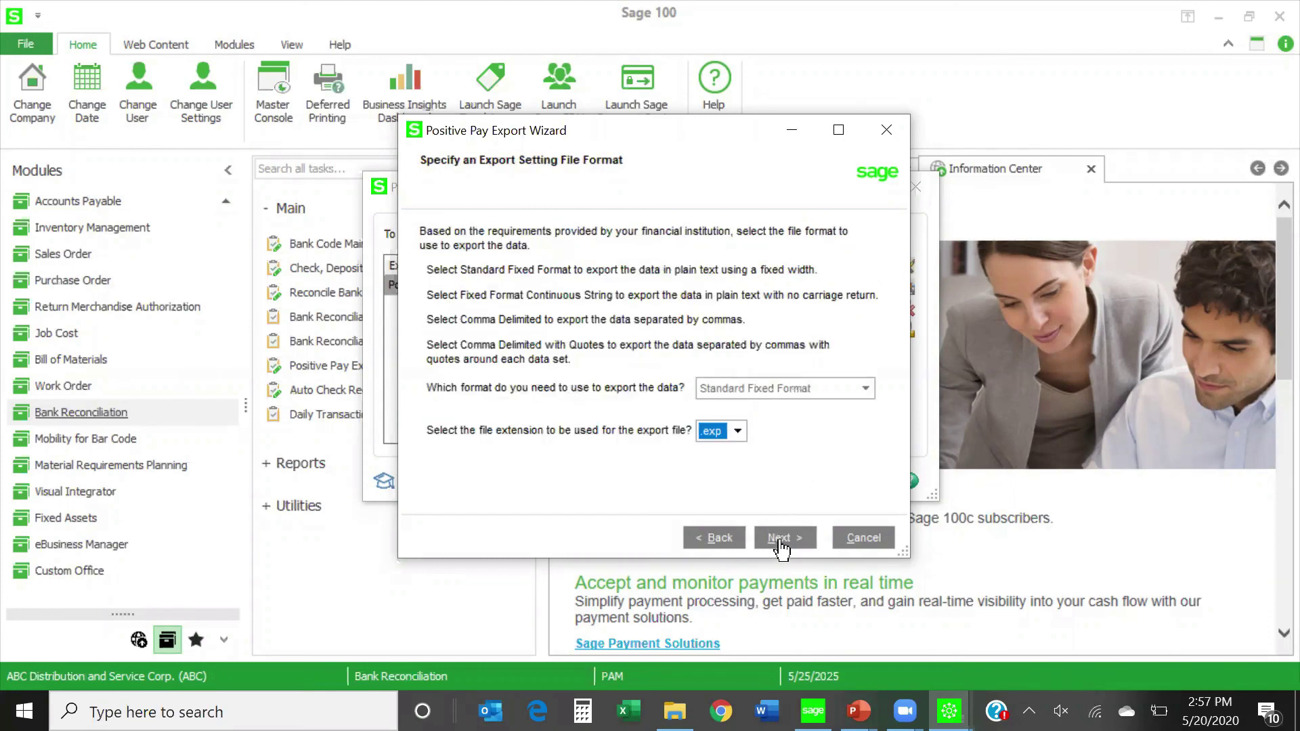
click(780, 540)
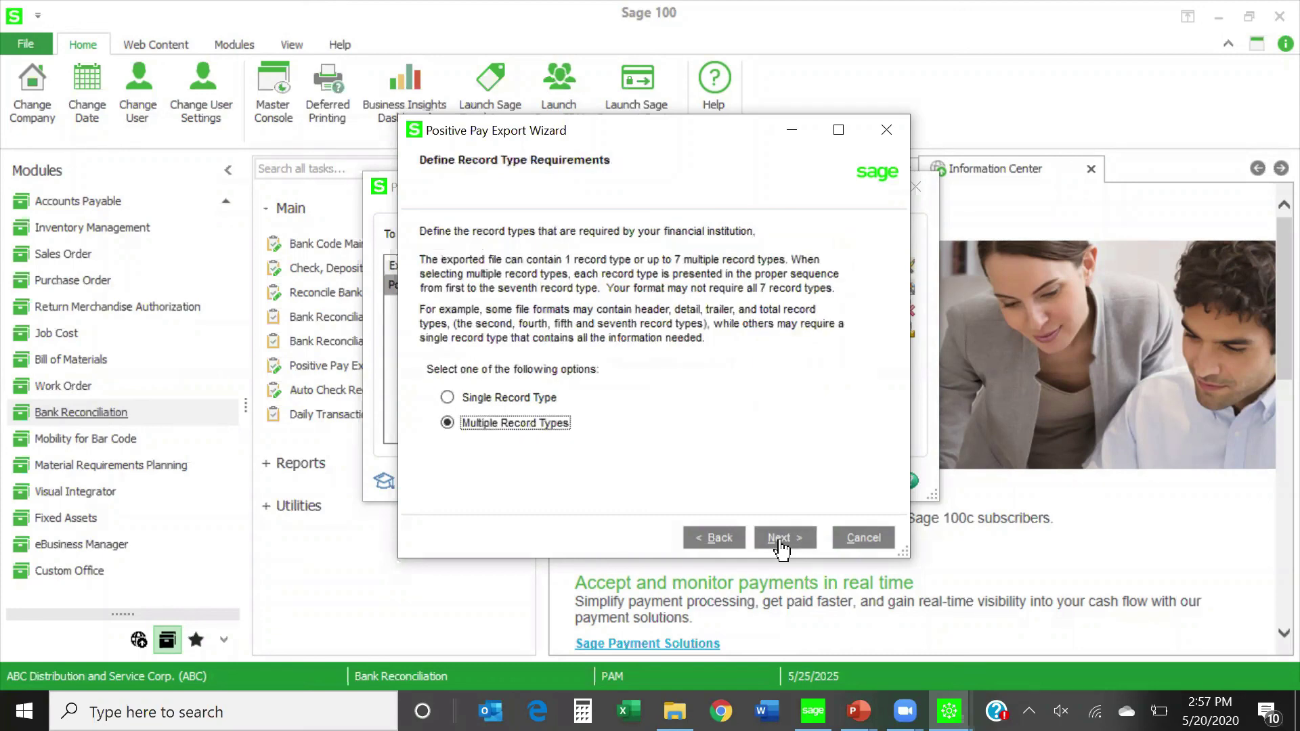
click(780, 538)
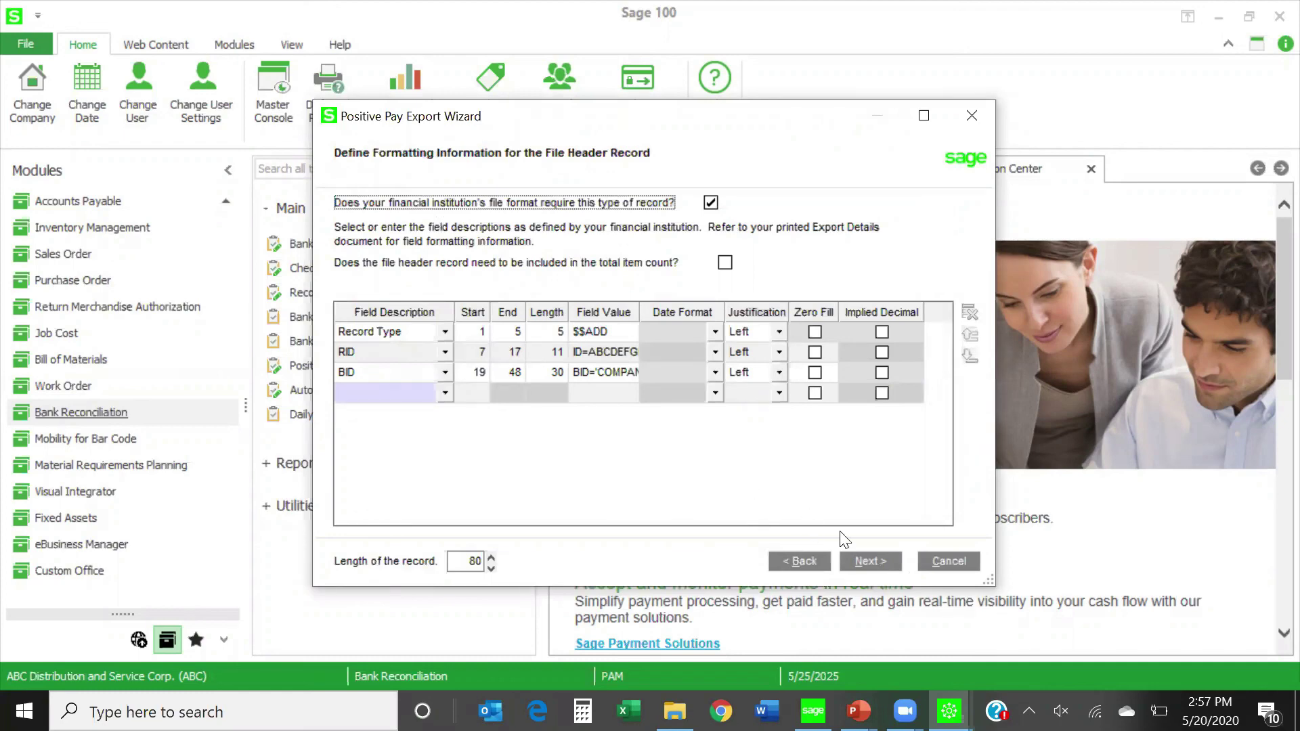
Review the record formatting pages from the file header through the second trailer record, then cancel the wizard and close Positive Pay Export.
click(874, 568)
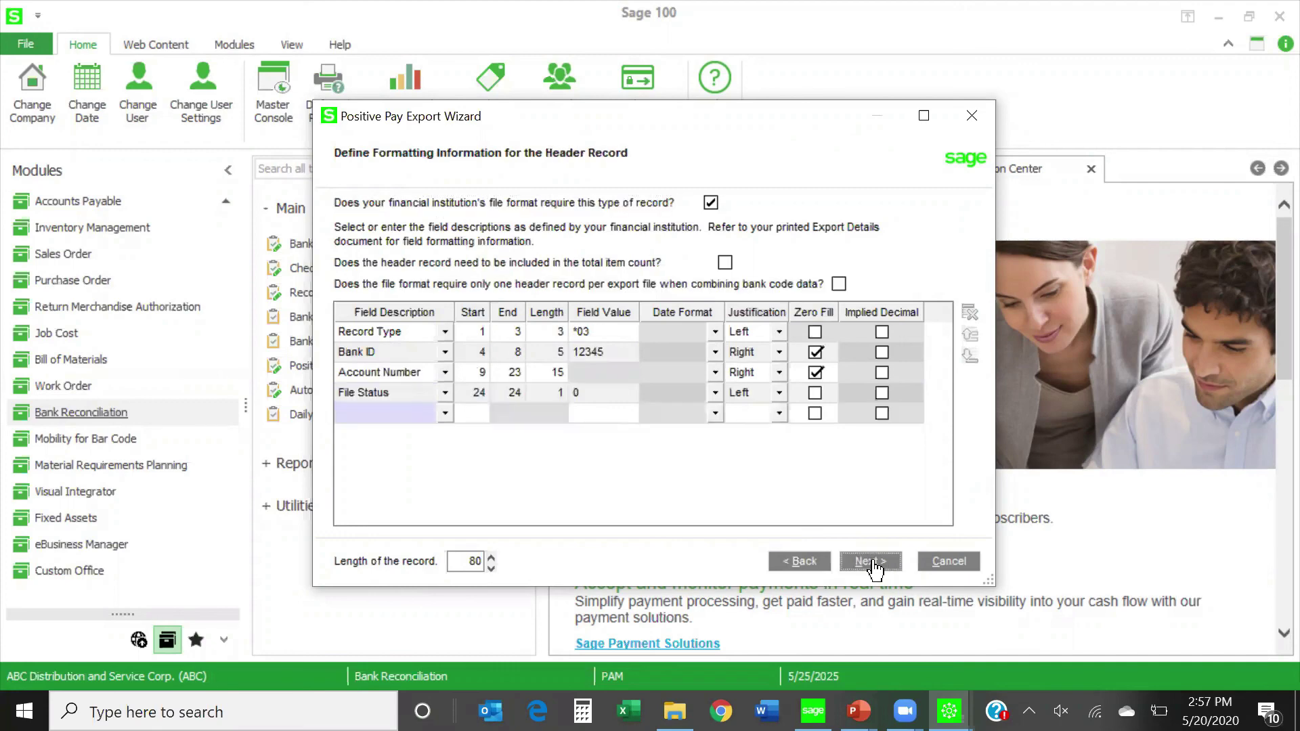
click(870, 562)
click(871, 561)
click(874, 564)
click(874, 563)
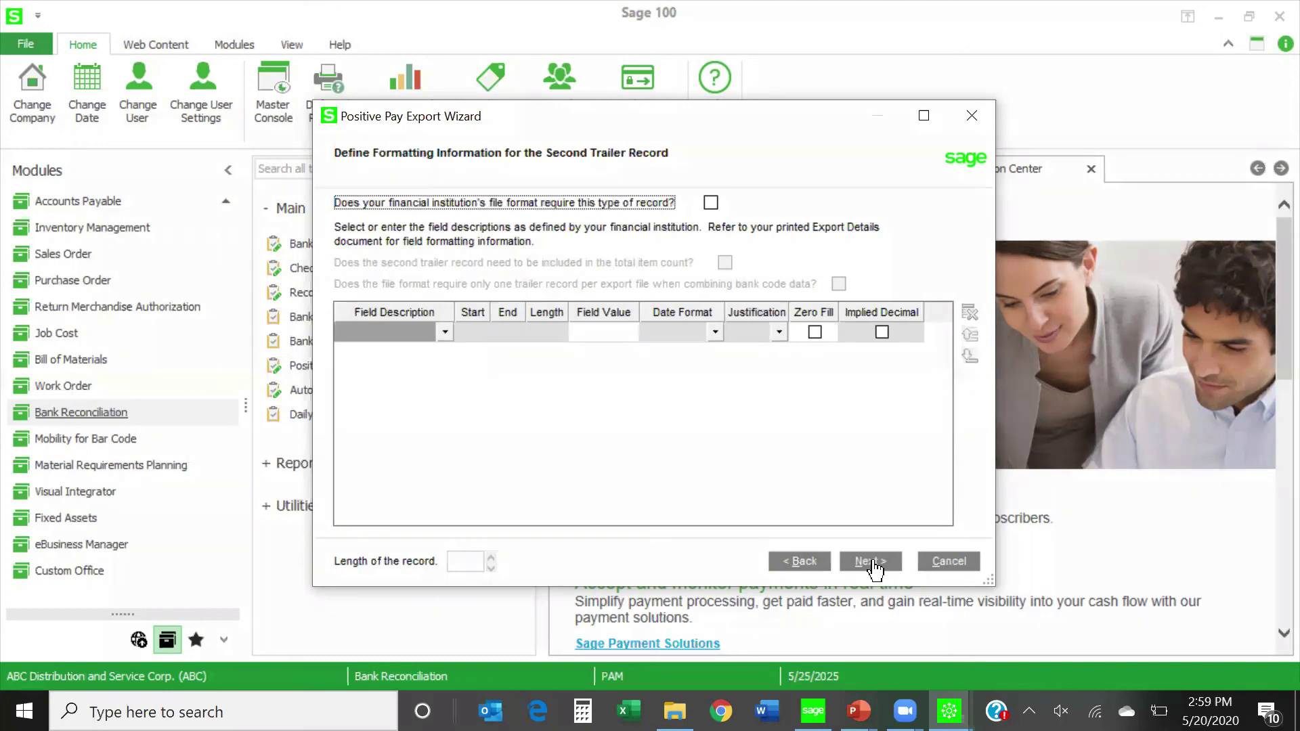
click(948, 561)
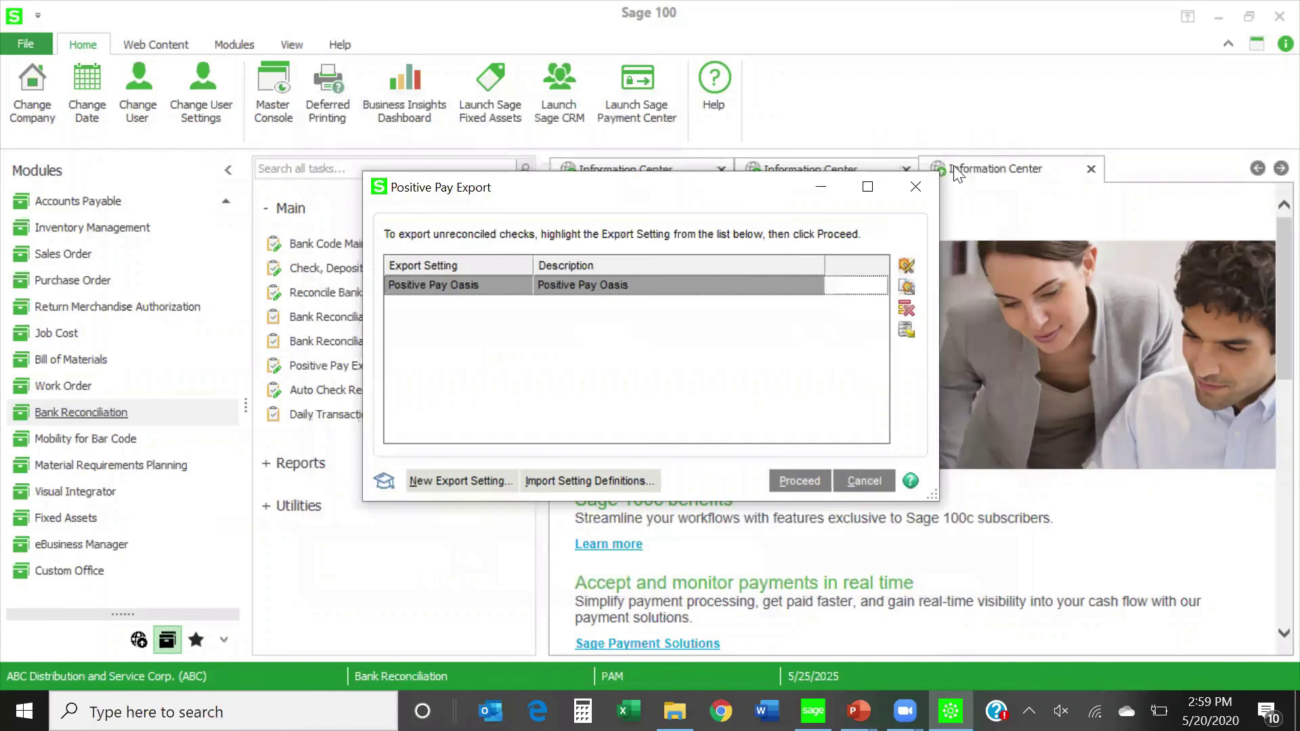
click(916, 188)
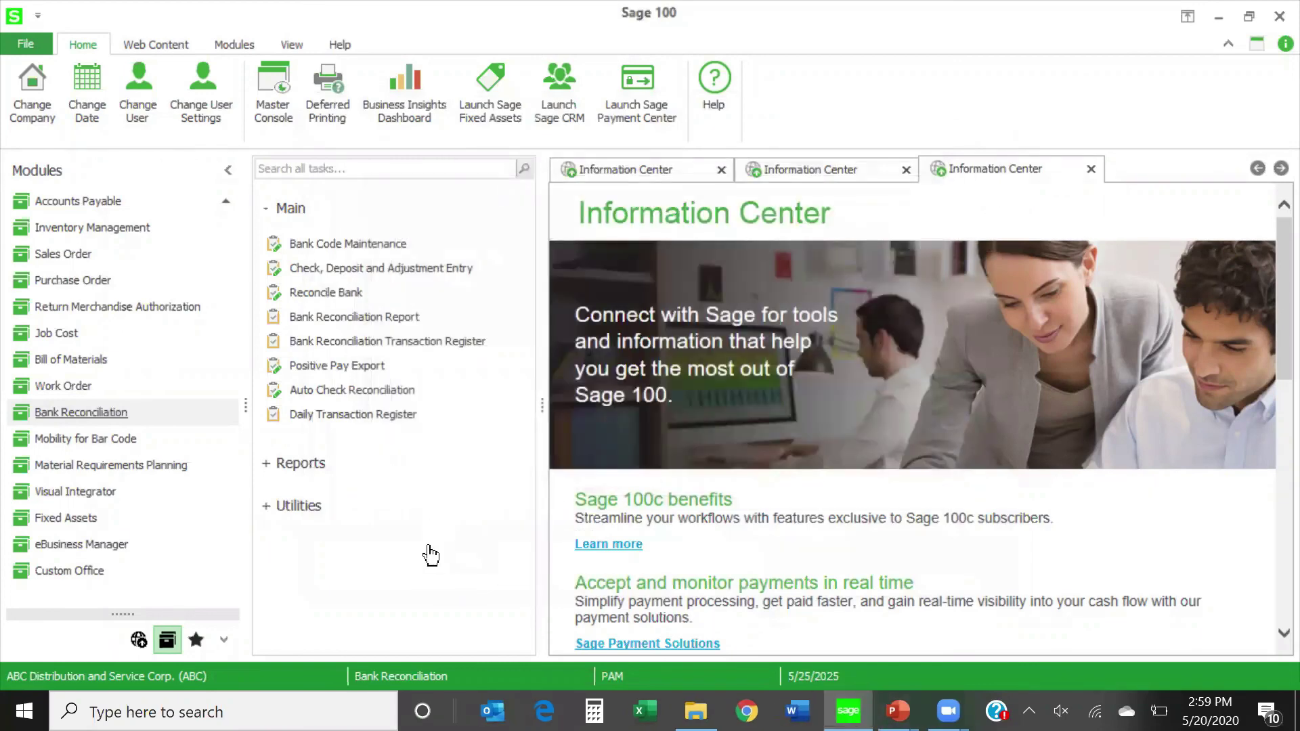